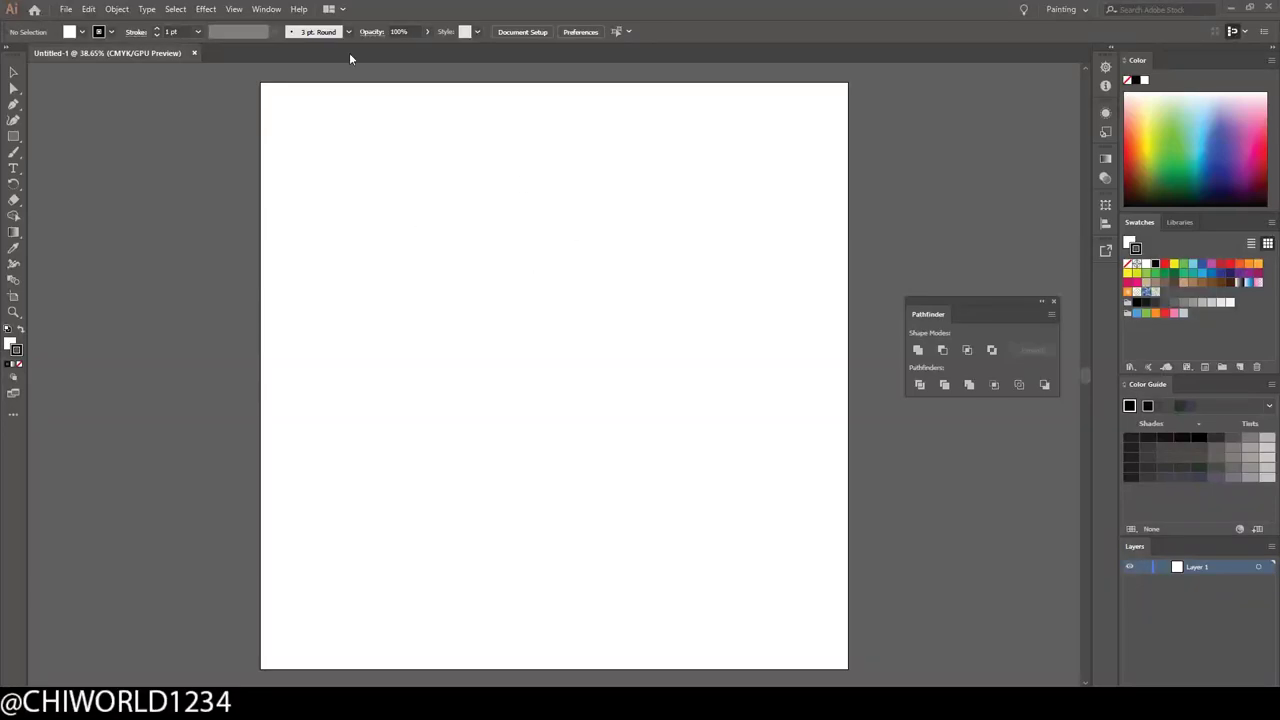
Create a new pressure-sensitive calligraphic brush with a 3 pt size
click(348, 31)
click(322, 134)
click(40, 151)
click(222, 209)
click(205, 249)
drag(70, 209, 63, 209)
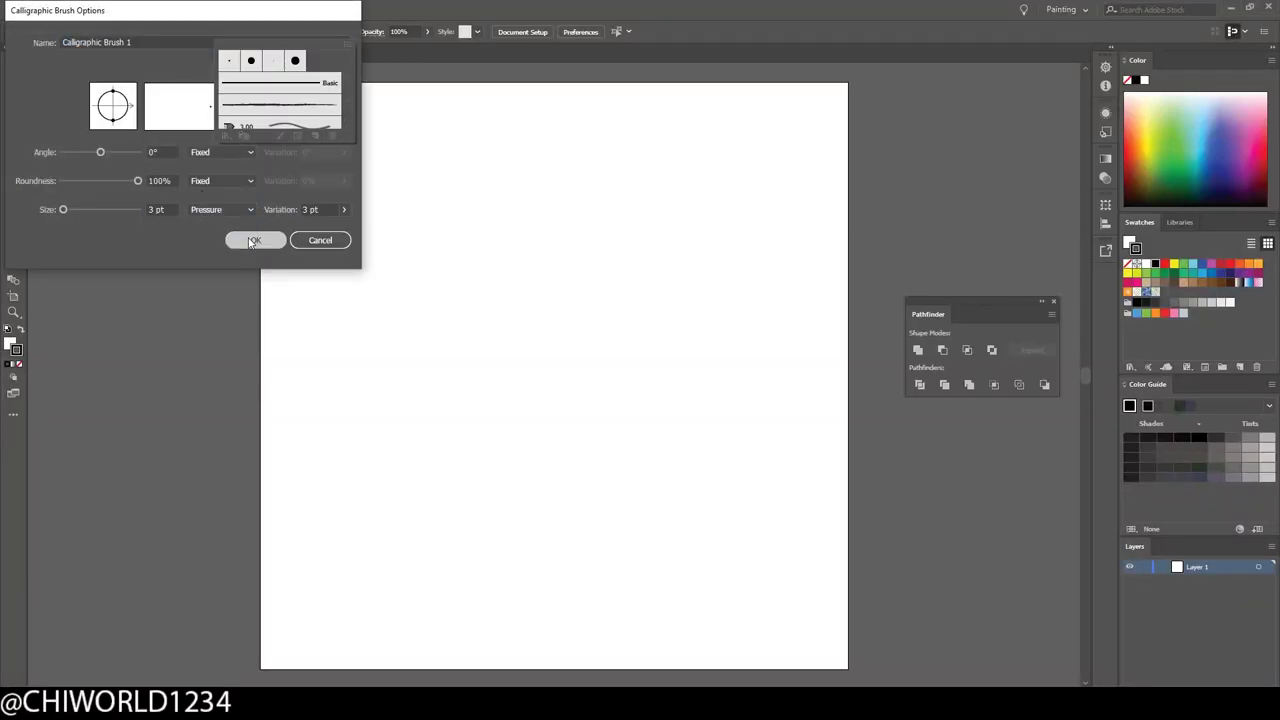
click(251, 242)
Make the stroke pink at 47% opacity for sketching
double_click(16, 349)
click(205, 62)
click(331, 51)
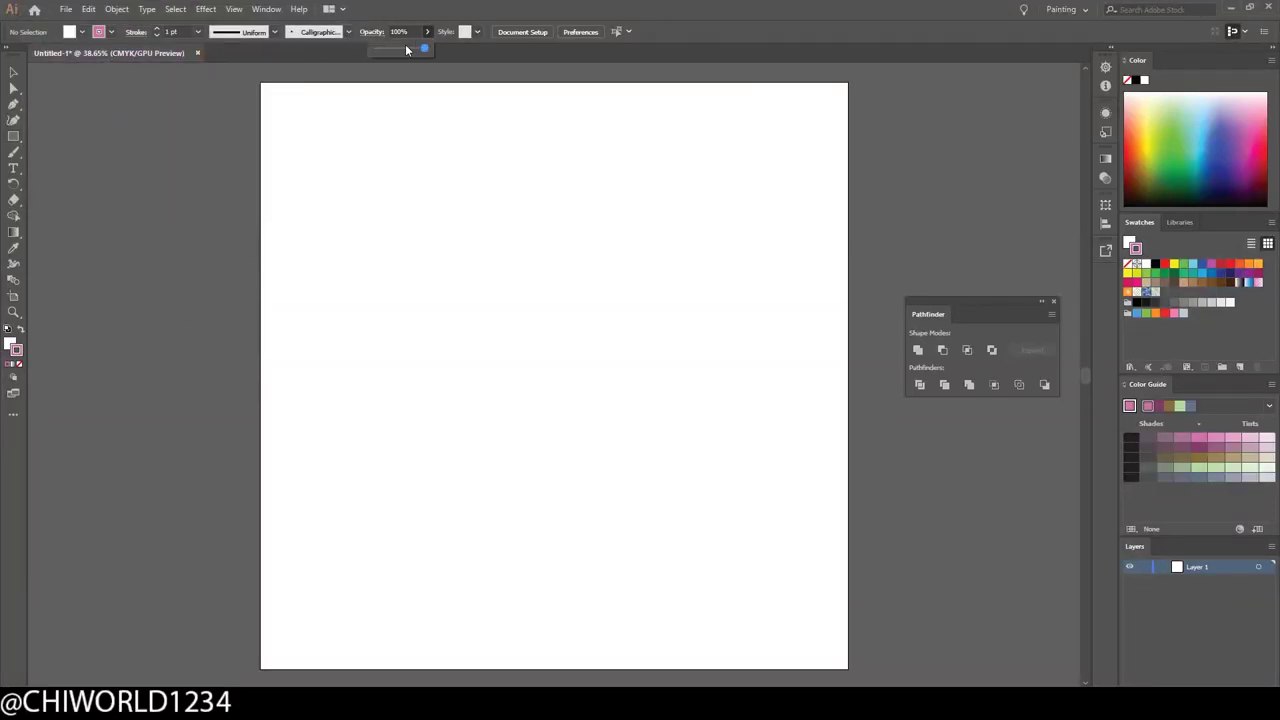
click(405, 48)
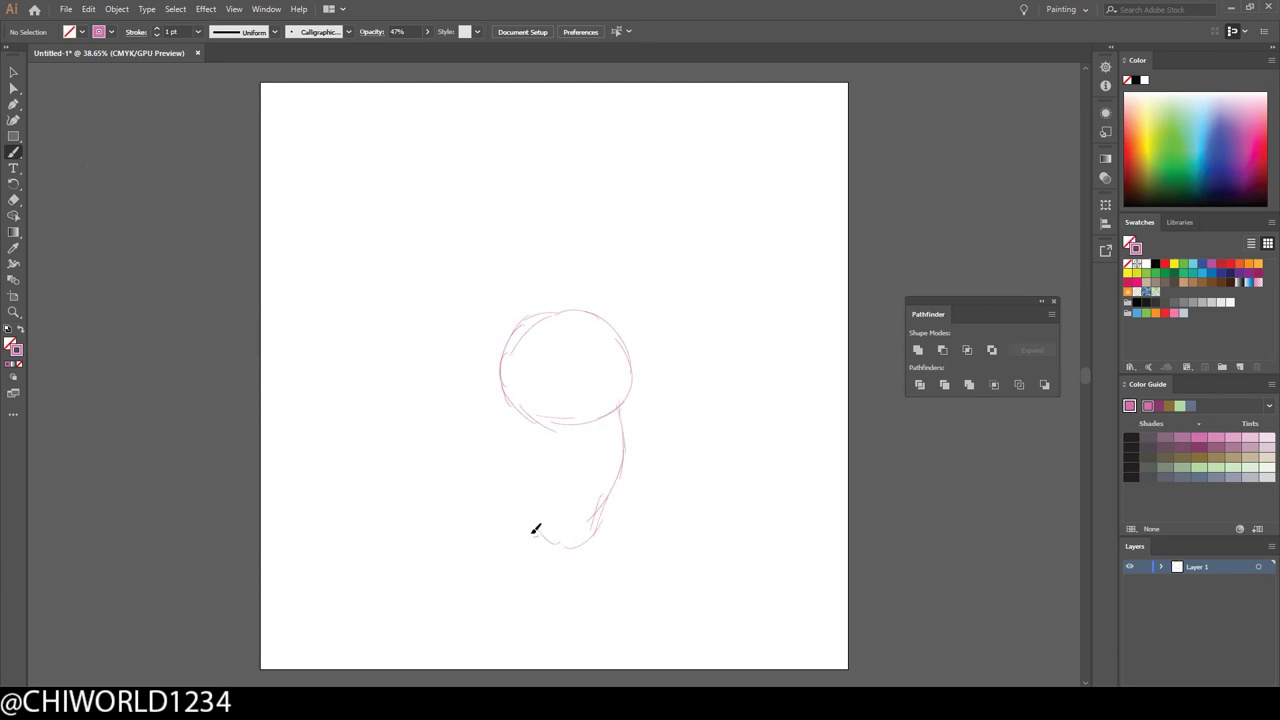
Sketch the head's centre line, left cheek and left ear in pink
drag(567, 588, 571, 234)
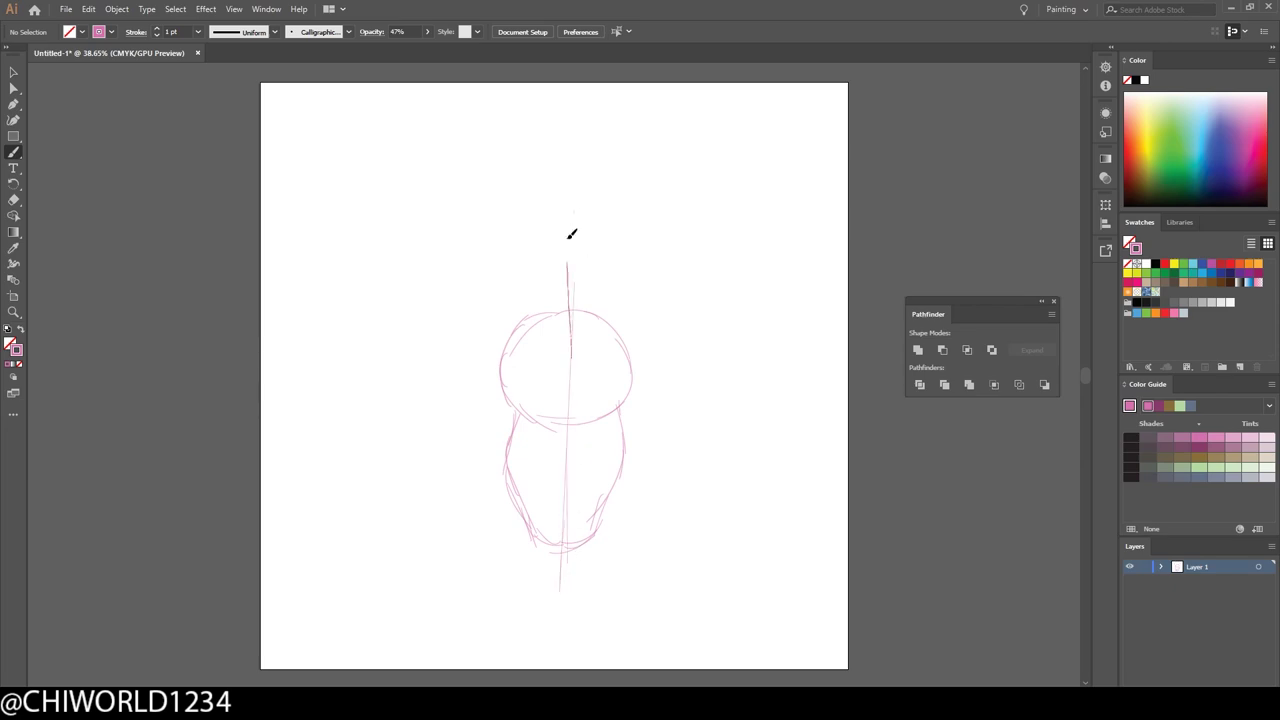
drag(562, 140, 571, 594)
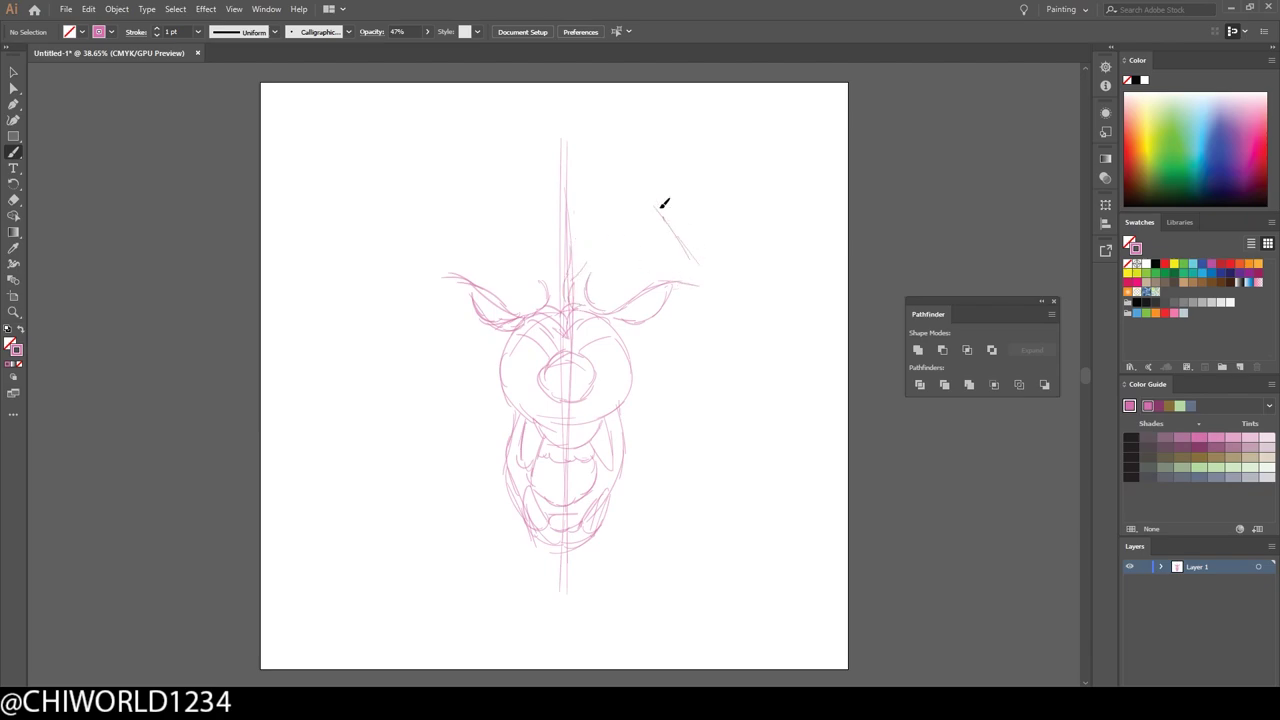
drag(488, 470, 415, 410)
drag(408, 318, 500, 470)
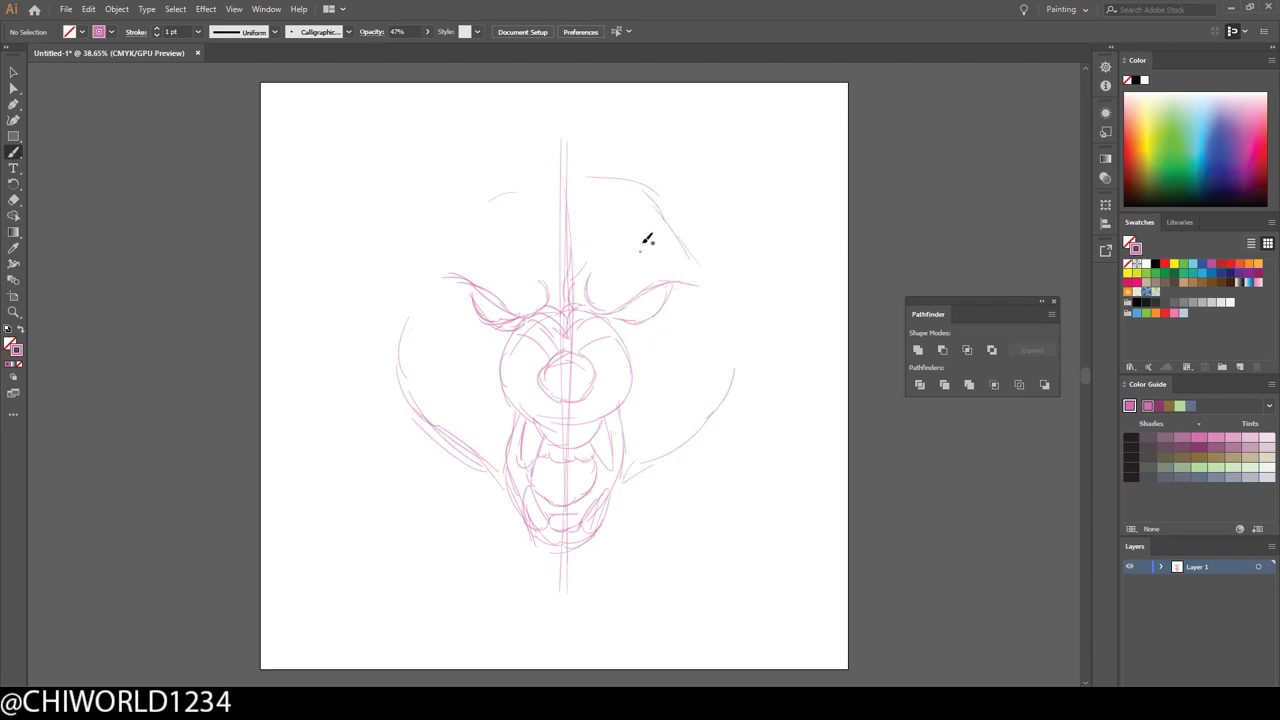
drag(460, 208, 348, 158)
drag(358, 170, 398, 250)
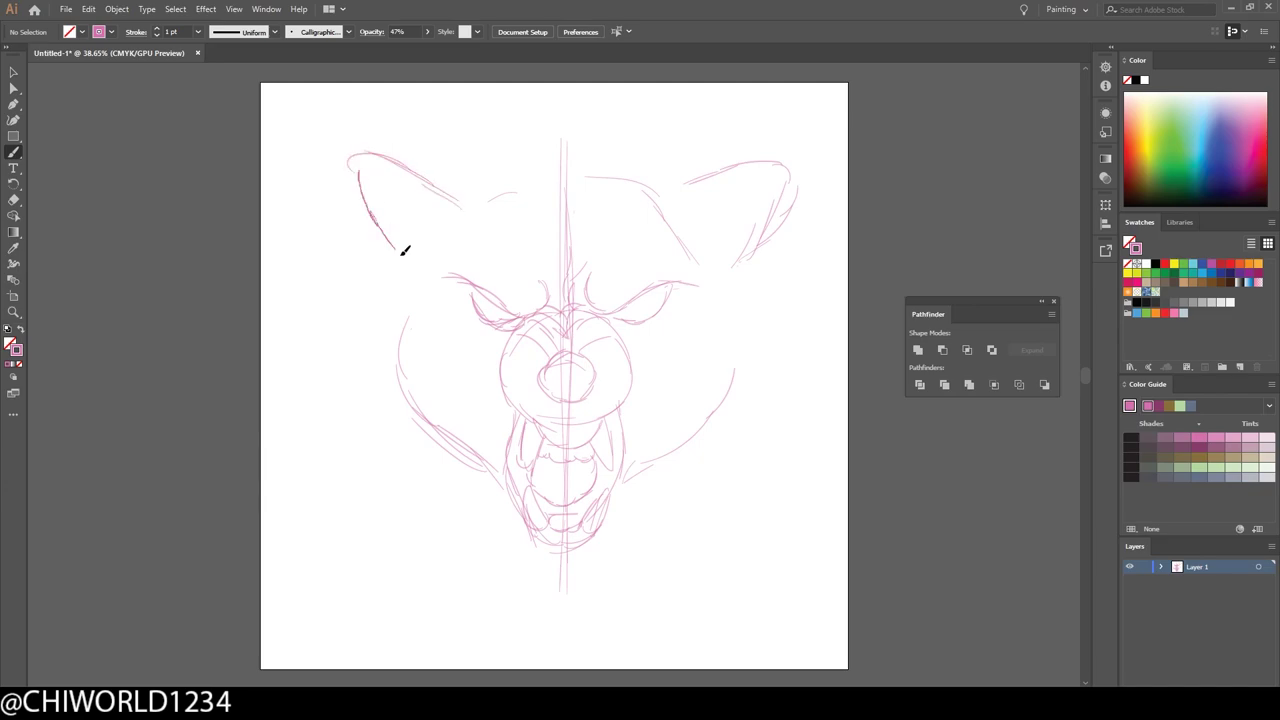
Add fur strokes on both cheeks, then lock the sketch layer and add a new layer
drag(716, 310, 748, 405)
drag(432, 414, 416, 442)
drag(416, 296, 378, 404)
drag(404, 376, 430, 458)
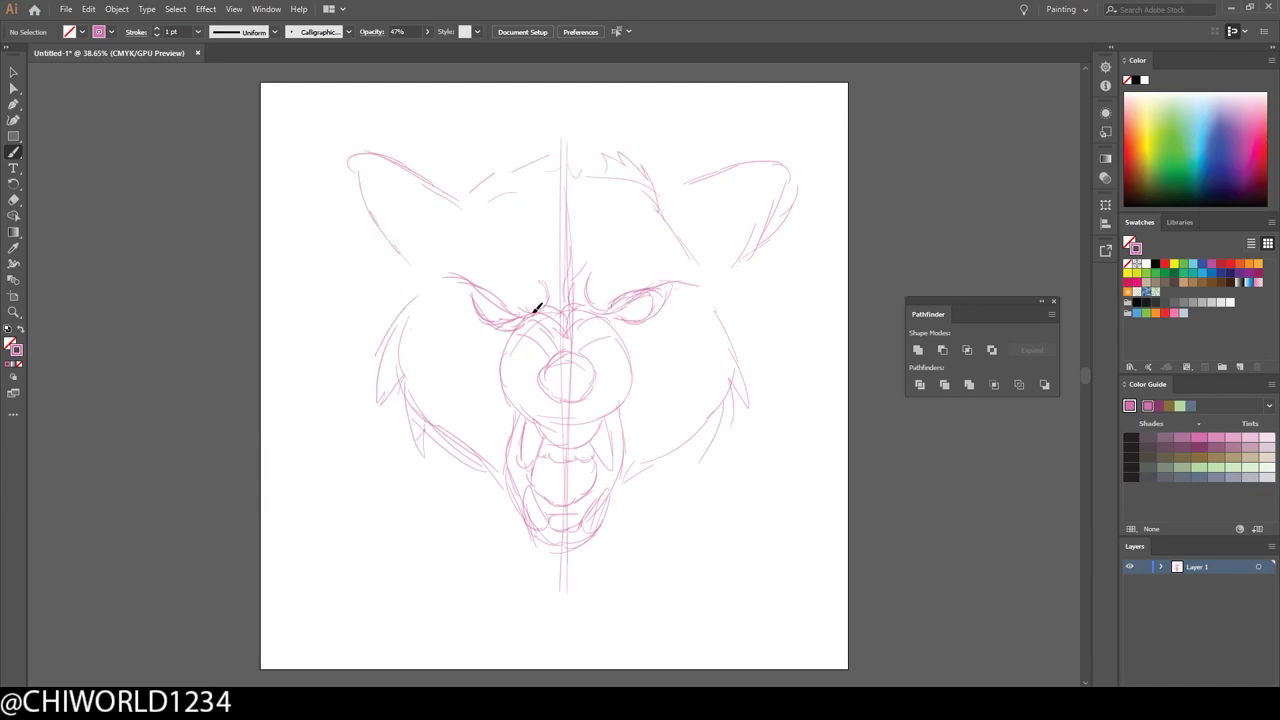
click(1237, 686)
click(8, 331)
Set black fill with no stroke and ink the nose as a solid shape
click(22, 331)
click(19, 364)
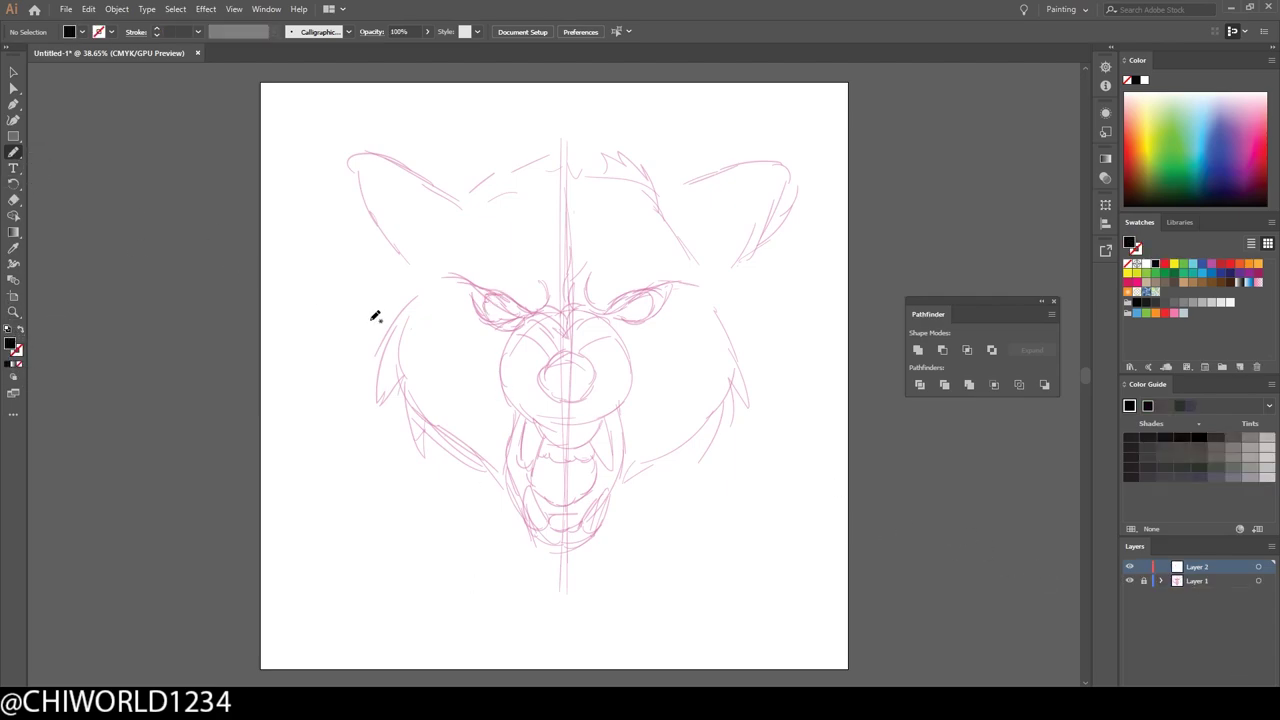
scroll(786, 500, up, 1)
scroll(546, 443, up, 1)
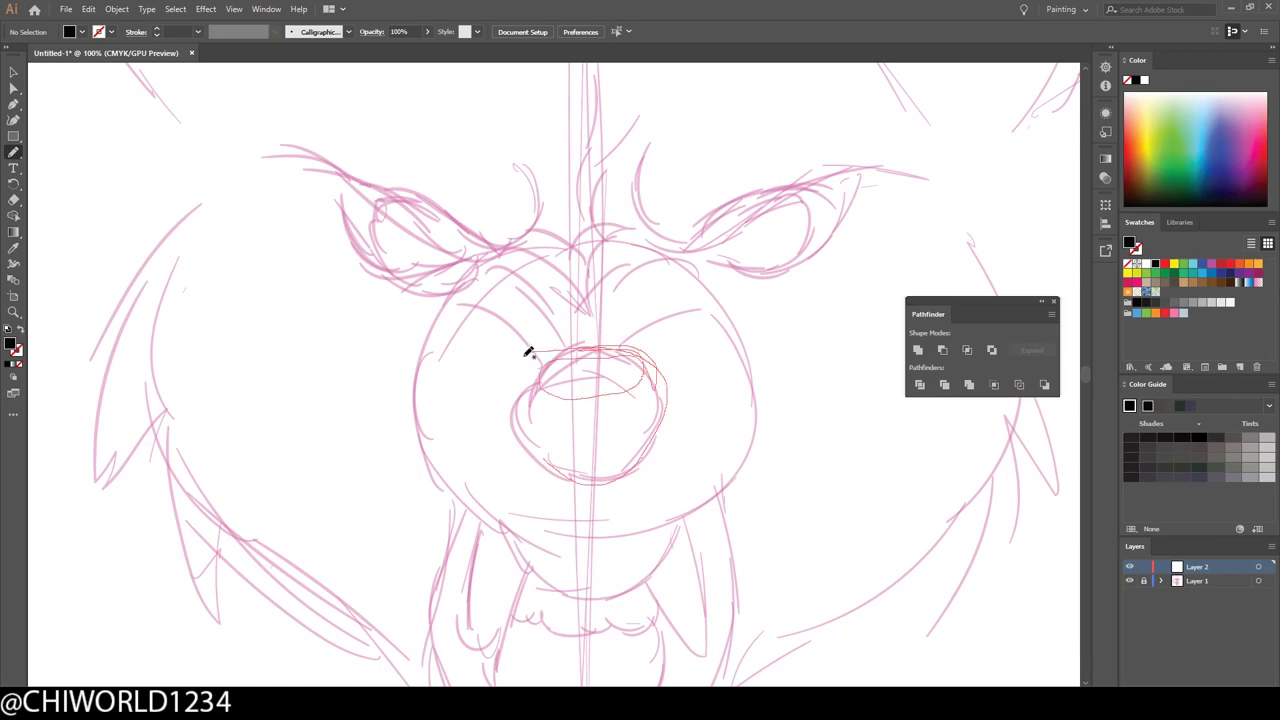
drag(528, 352, 530, 356)
scroll(726, 571, down, 2)
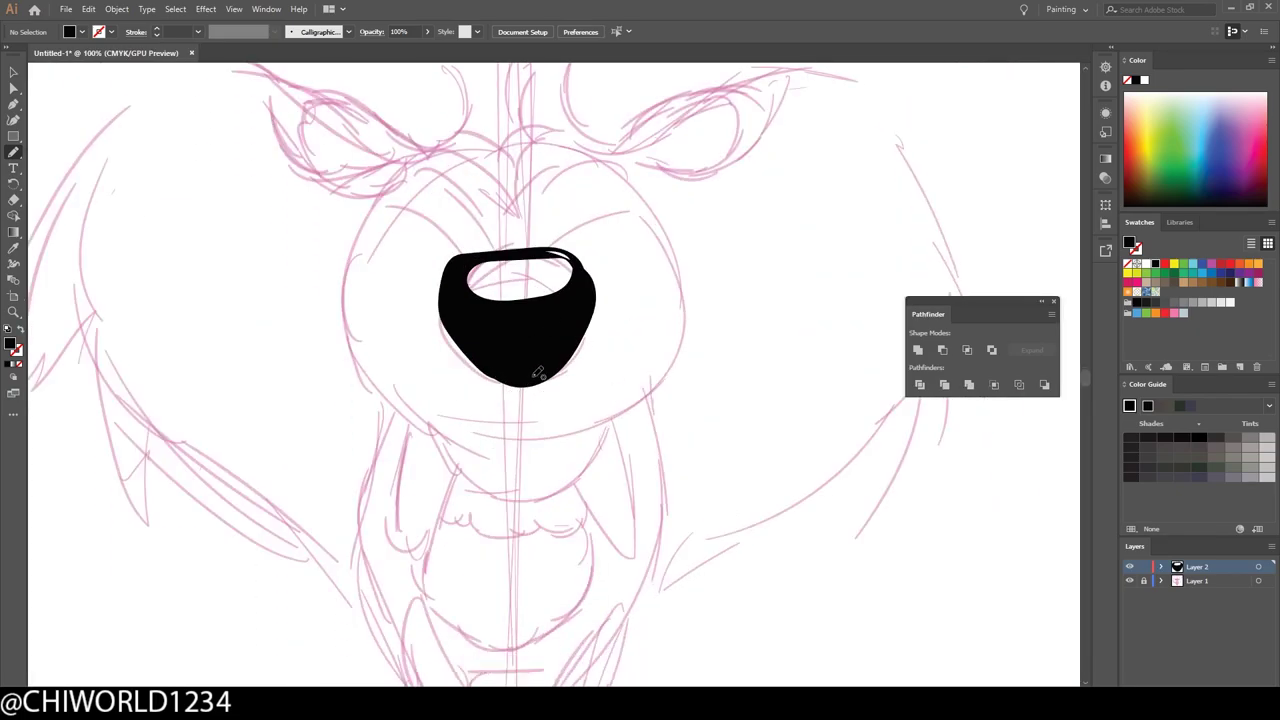
Trace the muzzle outline on both sides, joined to the nose
drag(623, 416, 612, 209)
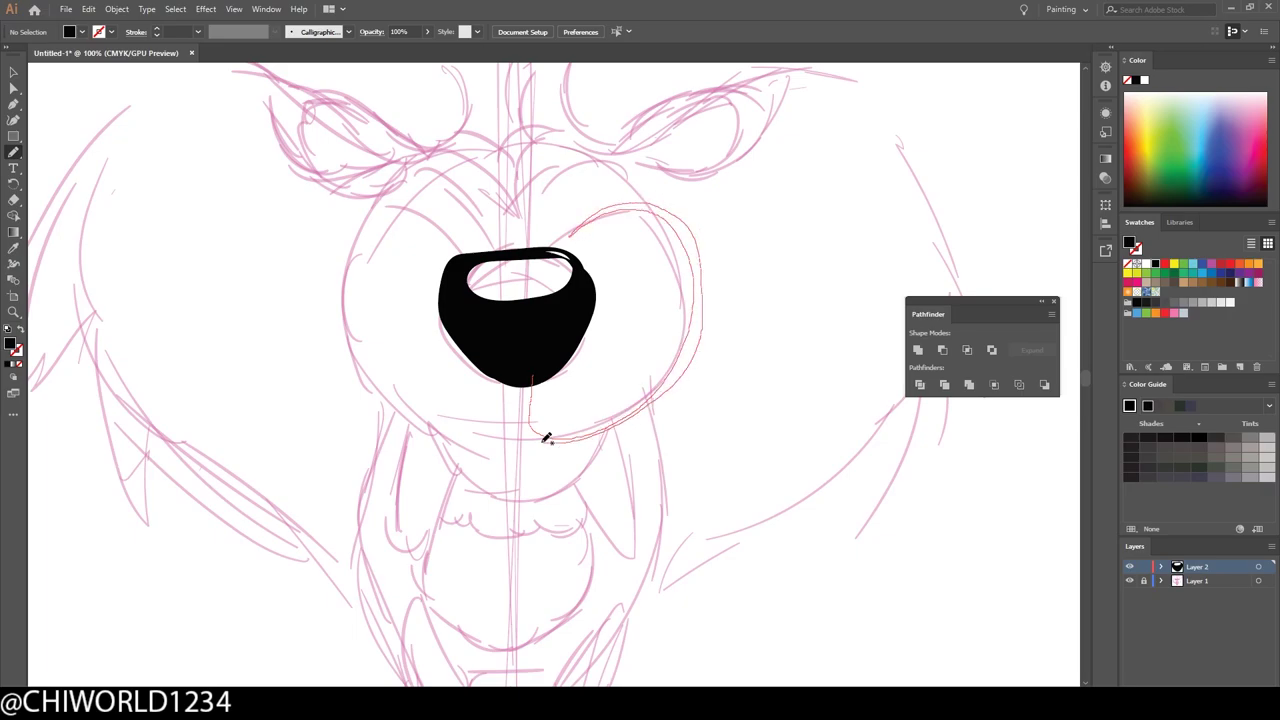
drag(503, 425, 518, 405)
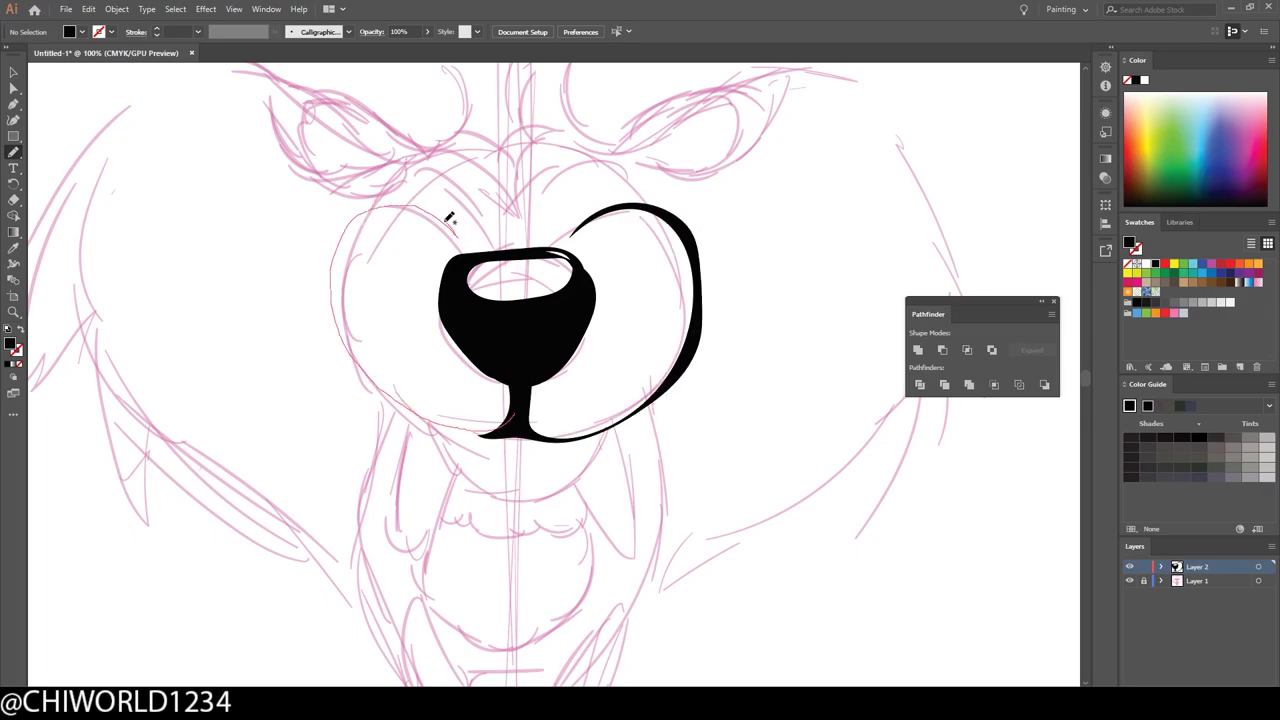
drag(349, 360, 505, 430)
key(ctrl+plus)
scroll(614, 551, down, 1)
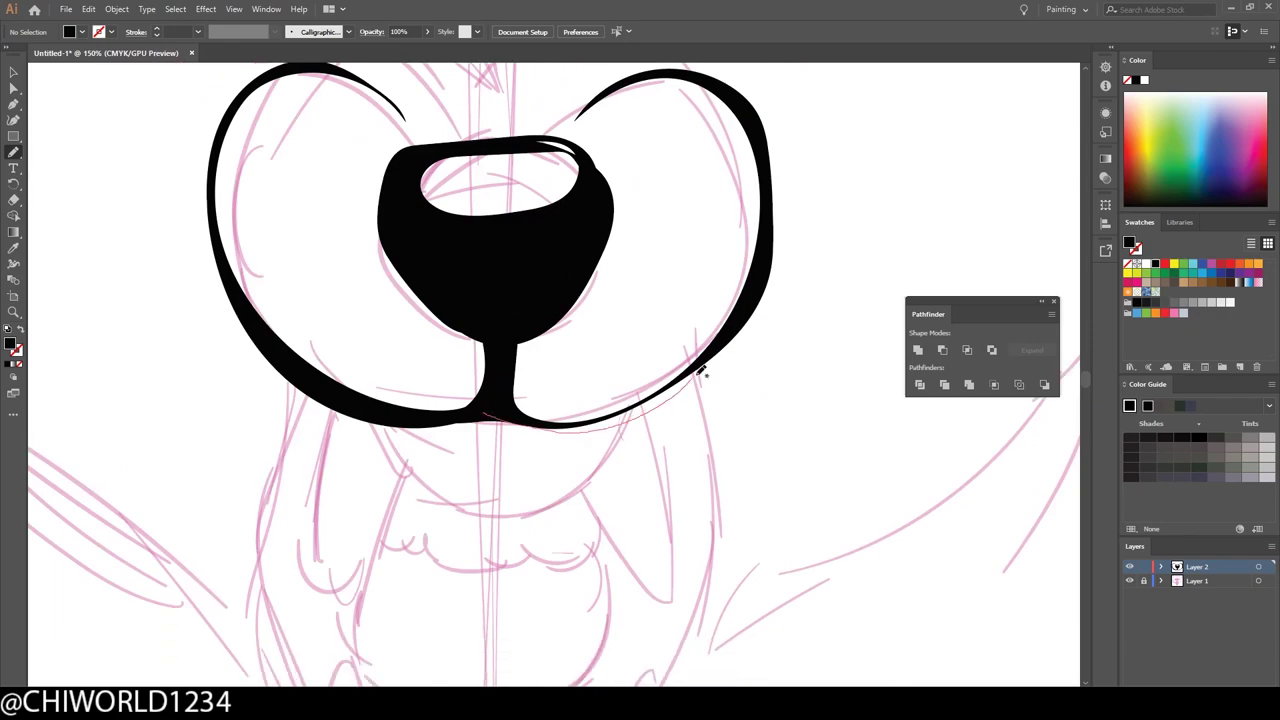
drag(703, 366, 505, 398)
scroll(505, 398, down, 1)
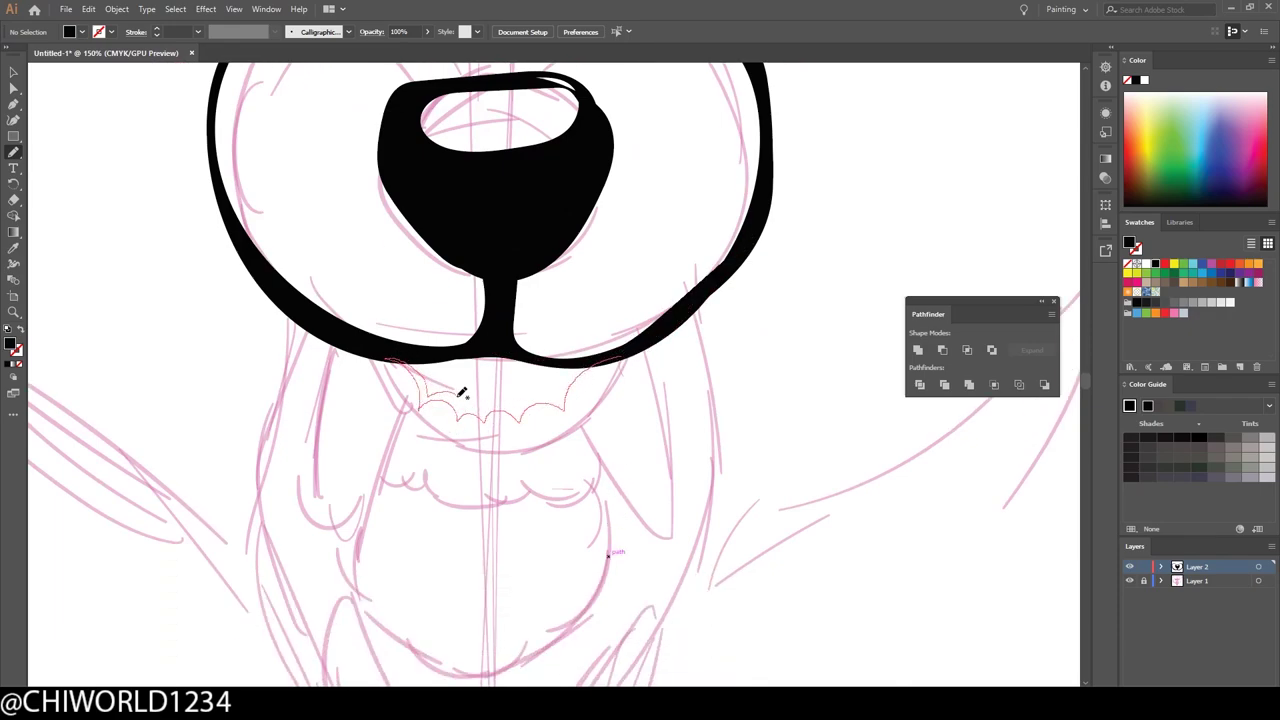
Ink the upper teeth and two fangs, then undo the fangs
drag(657, 349, 655, 350)
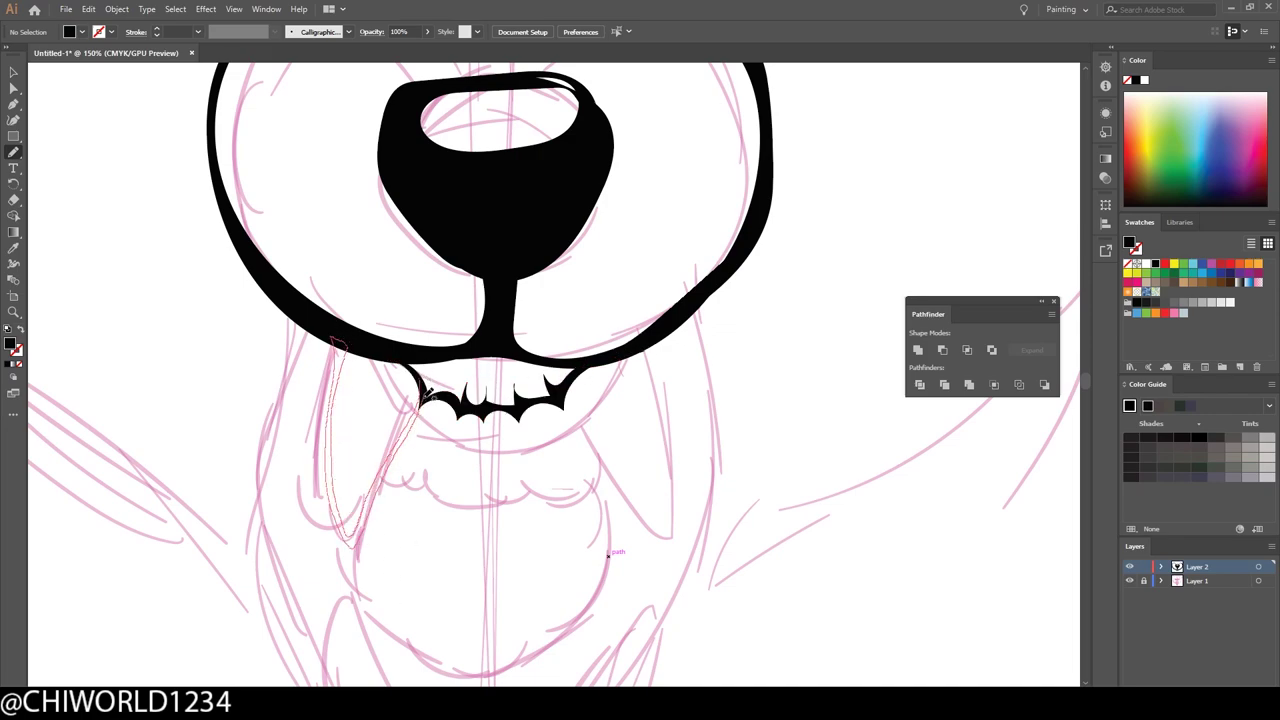
drag(425, 397, 426, 396)
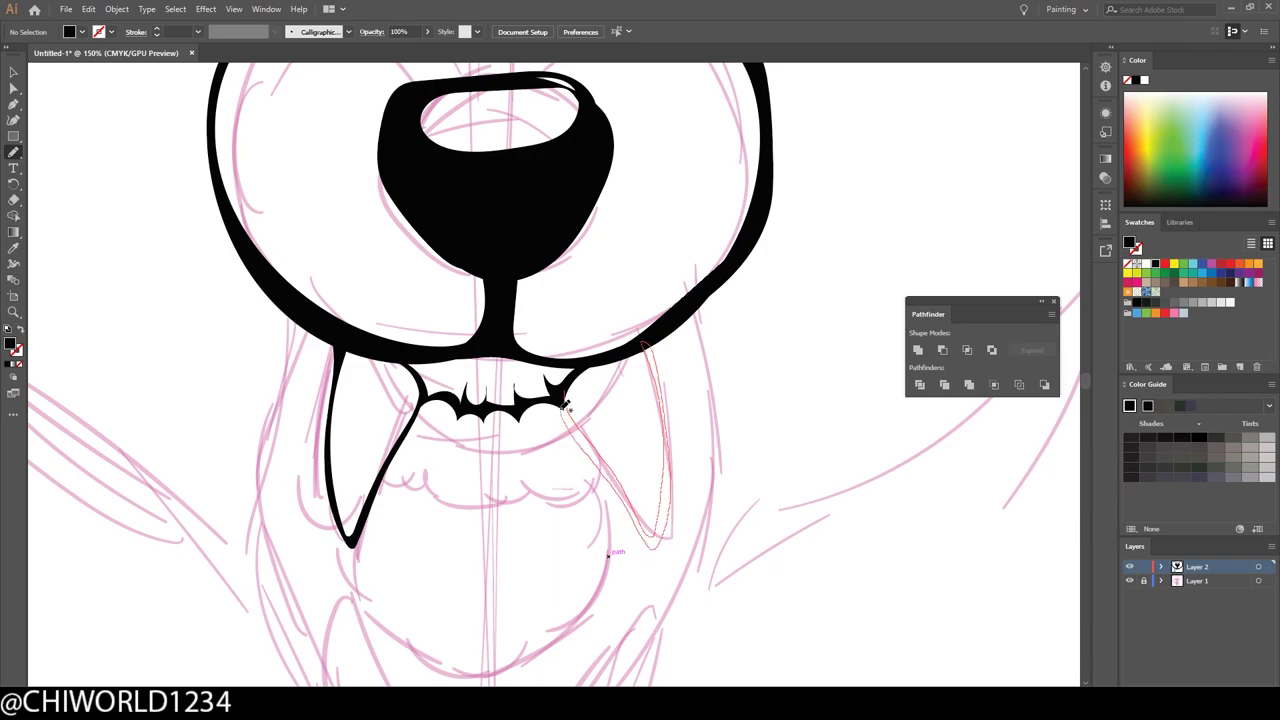
drag(565, 405, 566, 404)
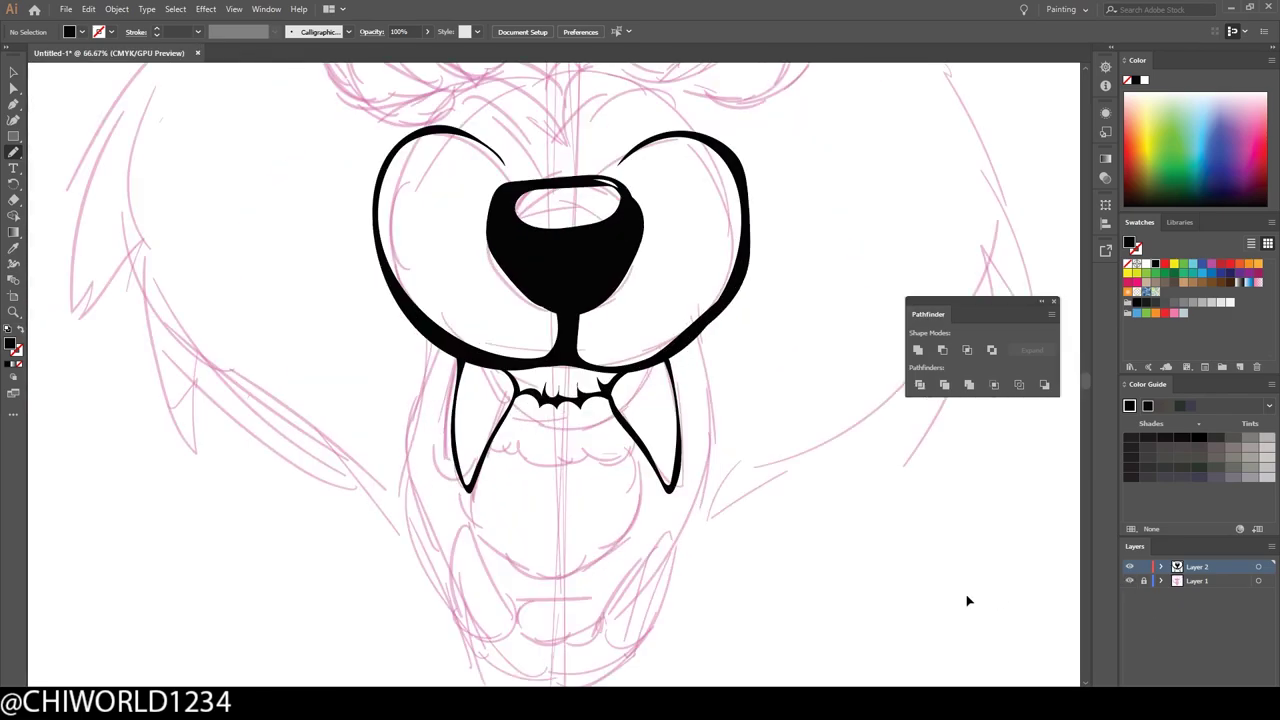
key(ctrl+plus)
key(ctrl+plus)
key(ctrl+plus)
key(ctrl+z)
key(ctrl+z)
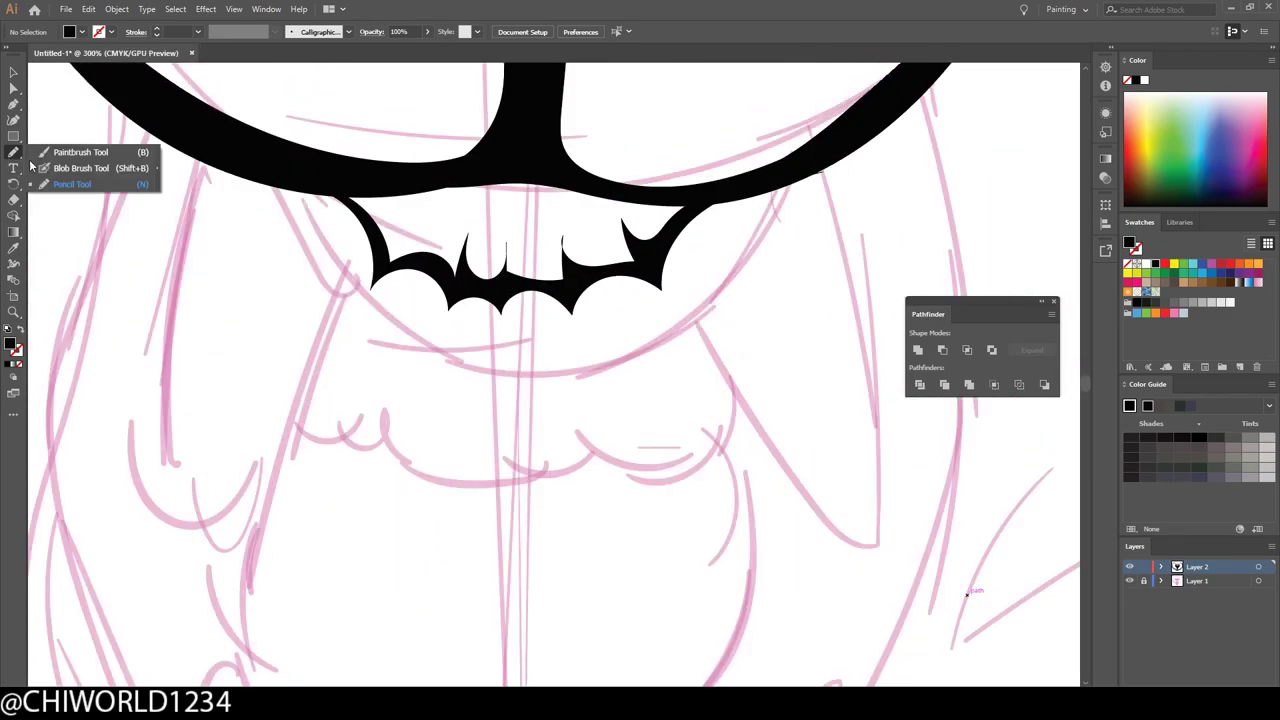
Redraw the left and right fangs and add looped and zigzag lower teeth between them
mouse_move(372, 272)
mouse_down()
mouse_move(250, 558)
mouse_move(242, 180)
mouse_up()
mouse_move(655, 250)
mouse_down()
mouse_move(748, 410)
mouse_move(832, 322)
mouse_move(800, 182)
mouse_up()
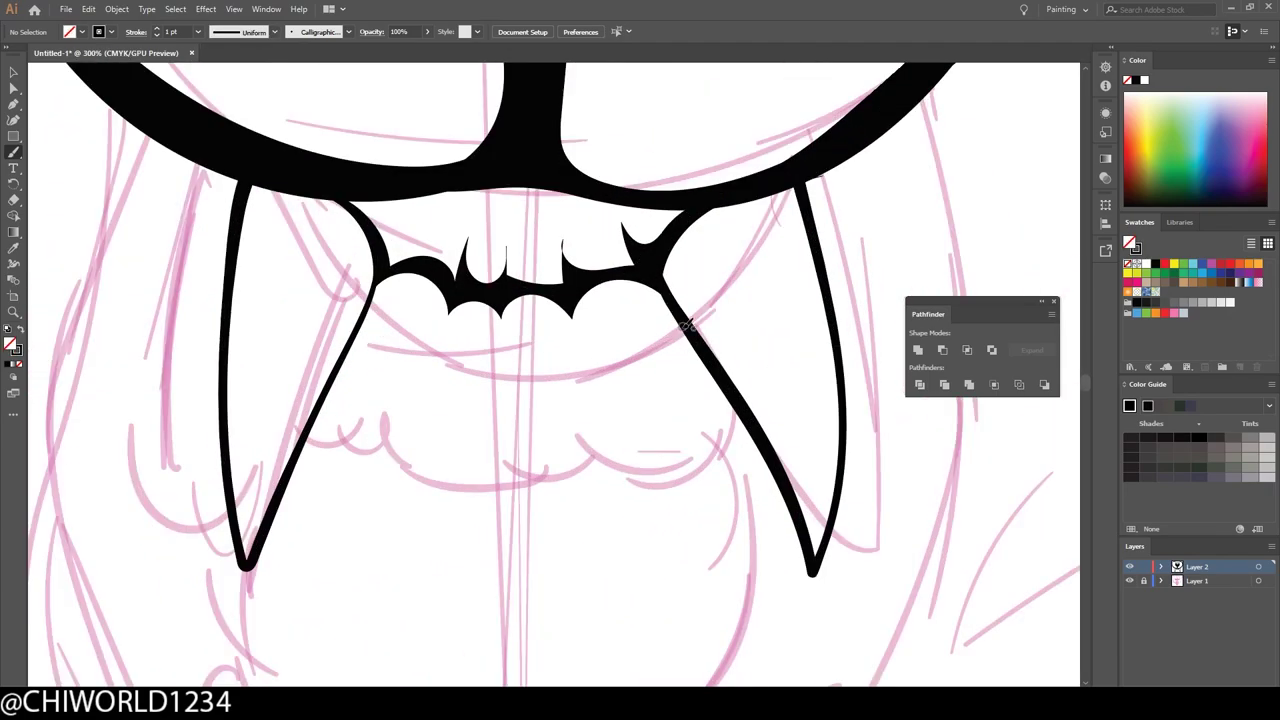
mouse_move(688, 325)
mouse_down()
mouse_move(625, 335)
mouse_move(530, 430)
mouse_move(424, 443)
mouse_move(385, 480)
mouse_move(330, 470)
mouse_move(320, 390)
mouse_up()
key(ctrl+minus)
key(ctrl+minus)
key(ctrl+minus)
key(ctrl+minus)
key(ctrl+minus)
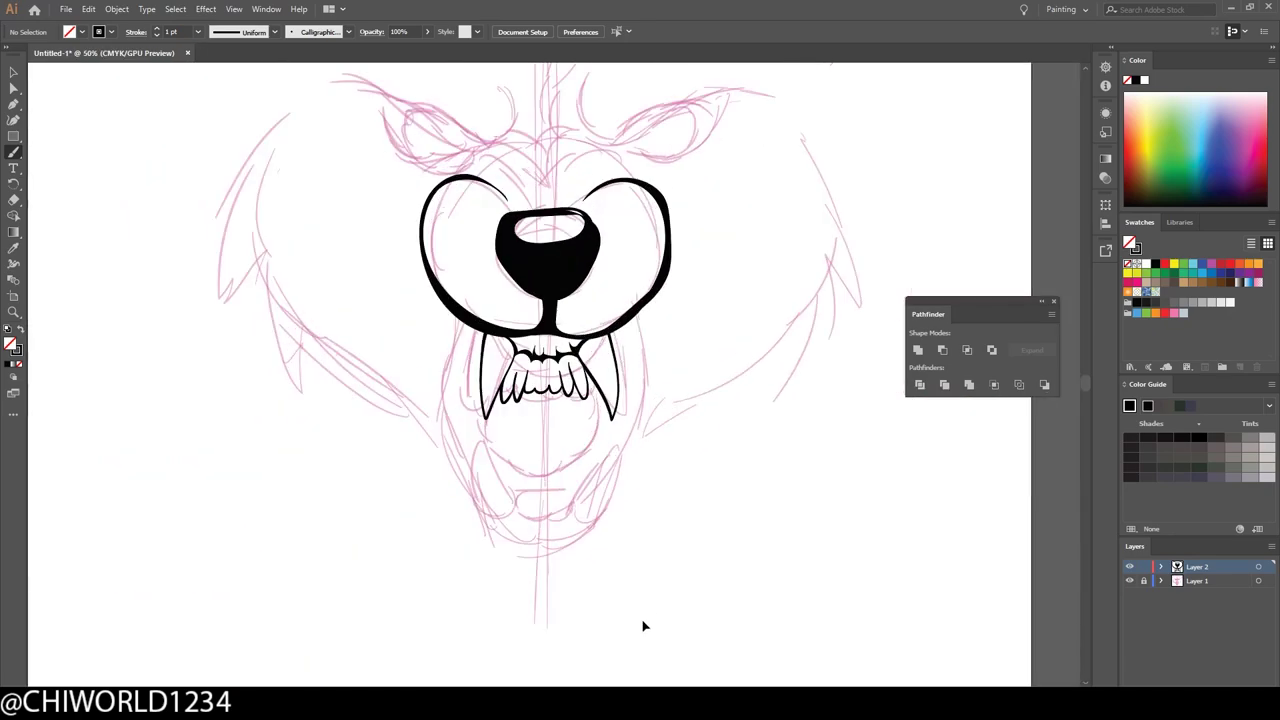
key(ctrl+plus)
key(ctrl+plus)
key(ctrl+plus)
mouse_move(645, 350)
mouse_down()
mouse_move(600, 385)
mouse_move(440, 415)
mouse_move(425, 357)
mouse_up()
key(ctrl+minus)
key(ctrl+minus)
key(ctrl+minus)
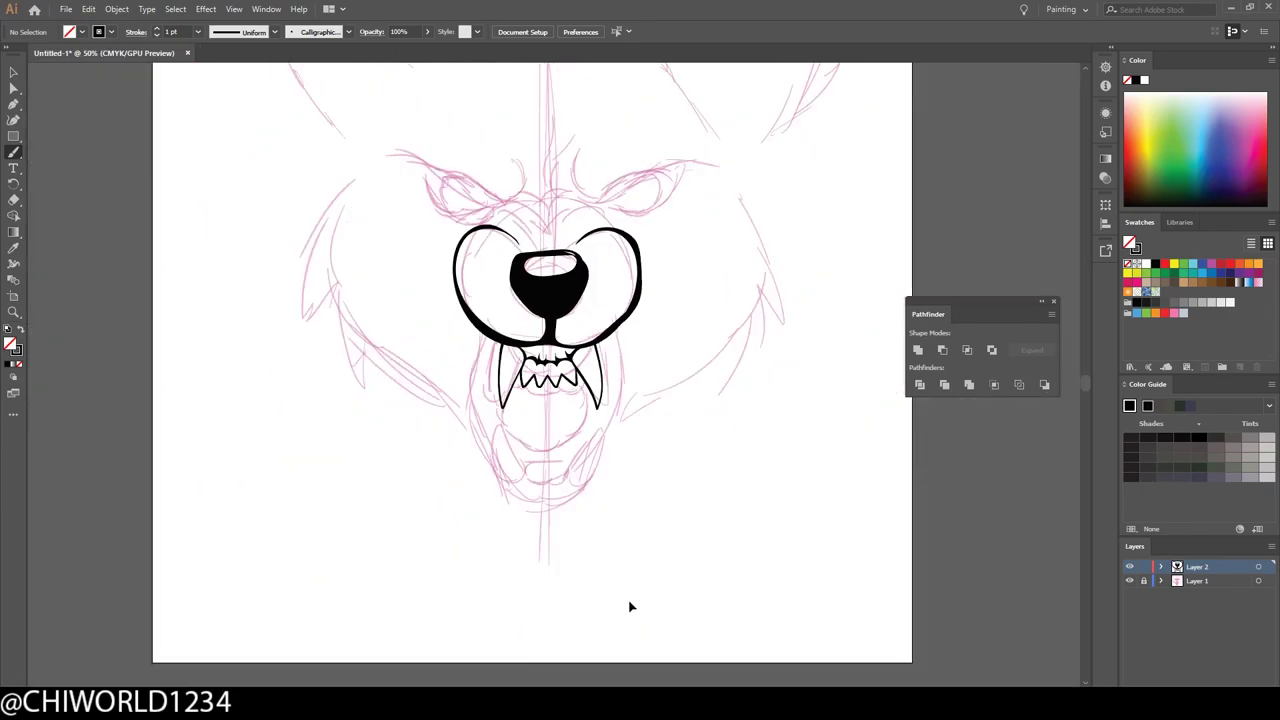
key(ctrl+minus)
key(ctrl+plus)
key(ctrl+plus)
Ink the brow curves, a furrow line toward the nose, and the right eye lids
scroll(550, 267, up, 2)
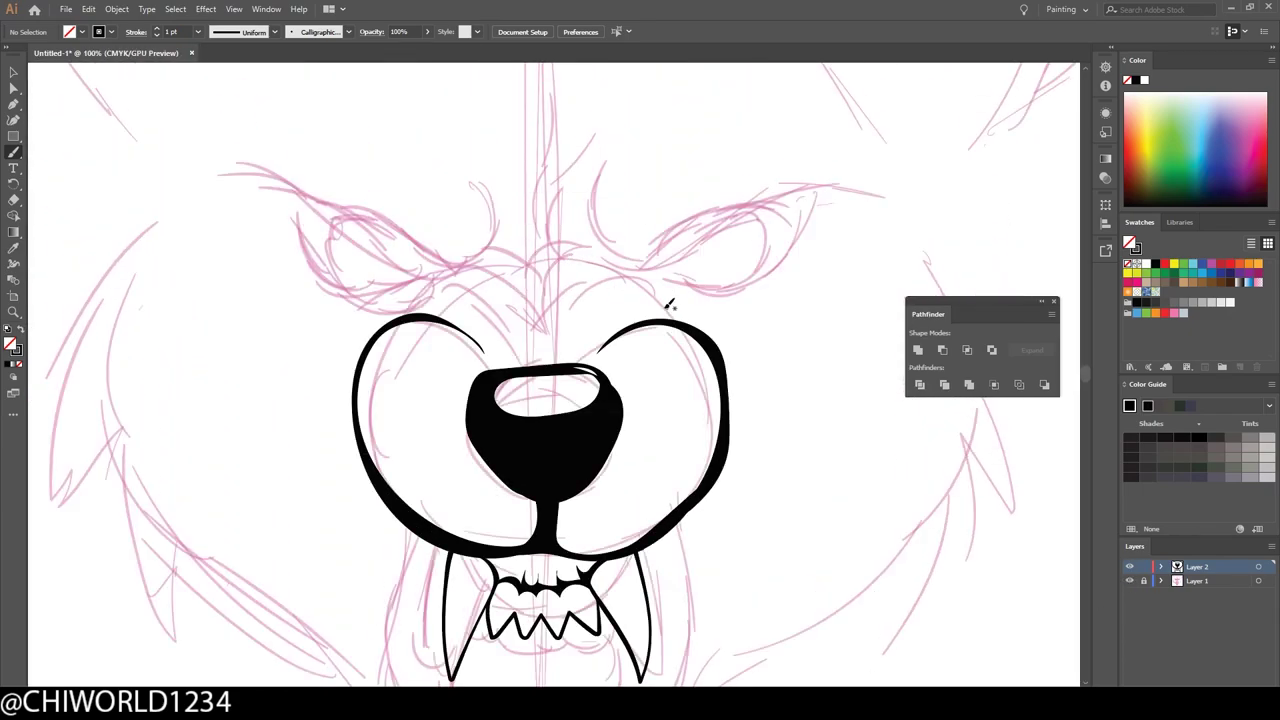
drag(551, 336, 653, 287)
drag(536, 334, 466, 265)
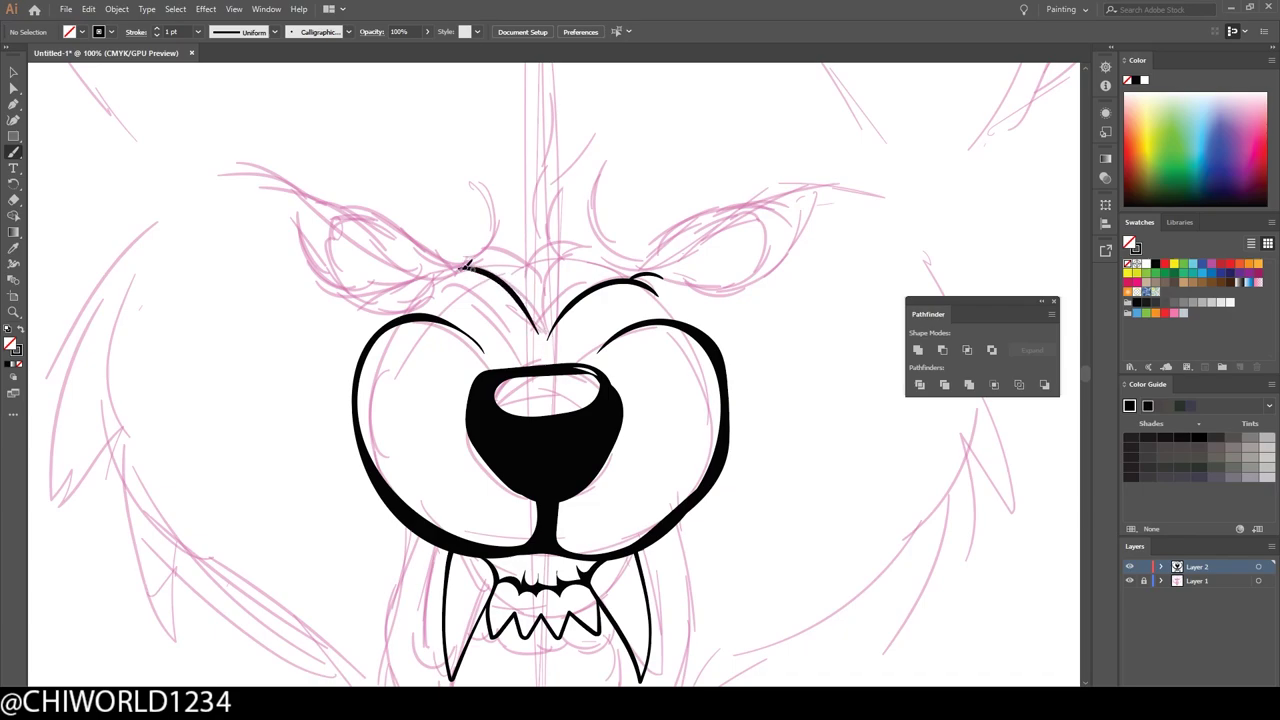
drag(486, 312, 522, 366)
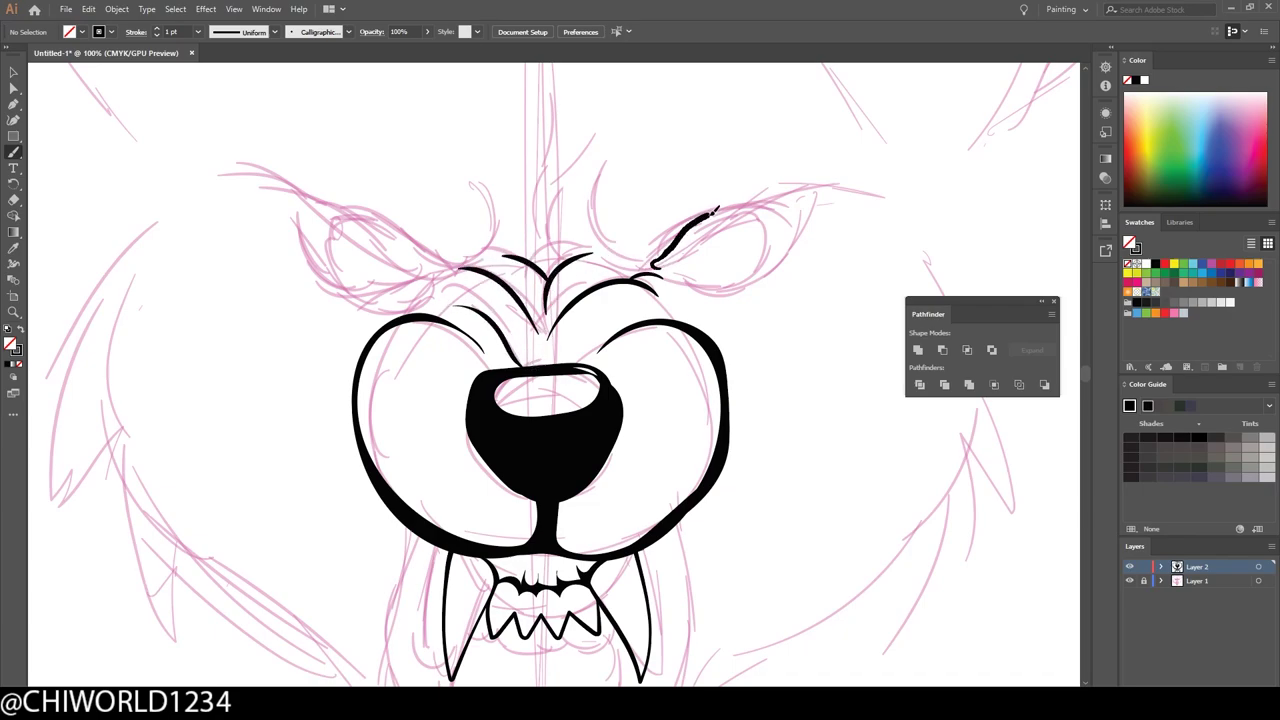
drag(714, 211, 756, 226)
drag(656, 262, 655, 263)
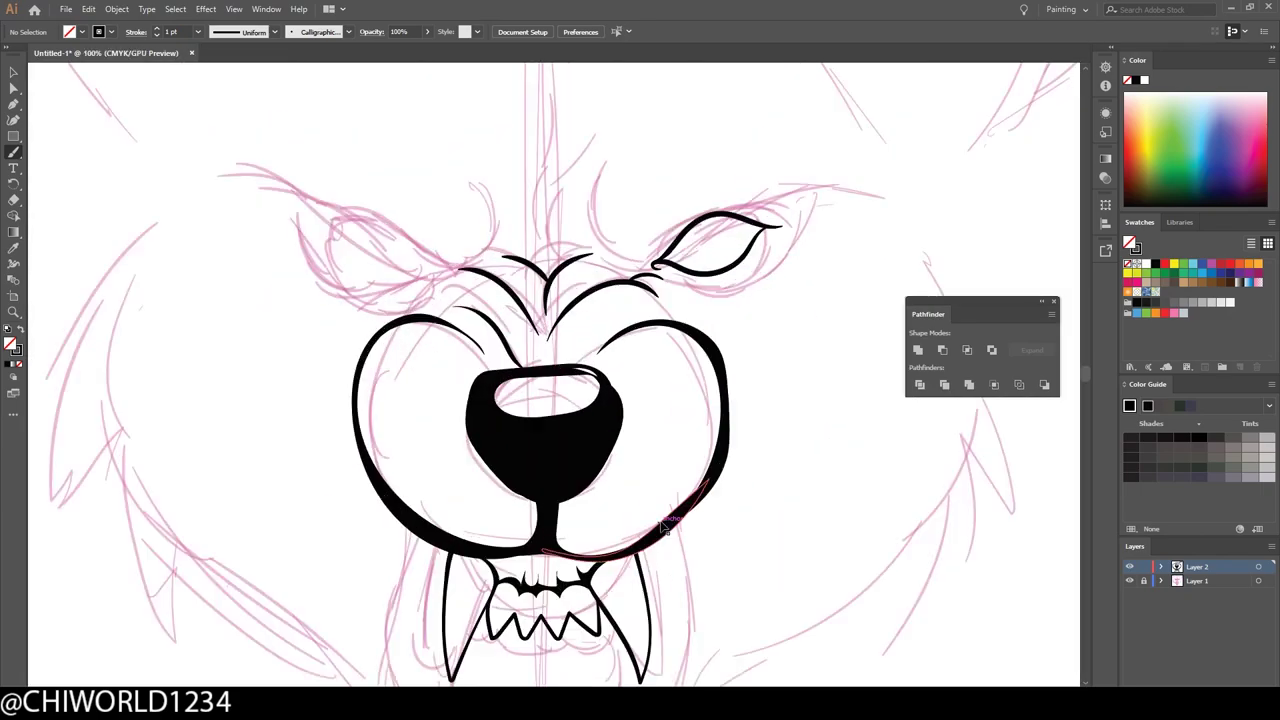
scroll(630, 450, up, 2)
mouse_move(645, 322)
mouse_down()
mouse_move(616, 227)
mouse_move(638, 174)
mouse_move(814, 340)
mouse_up()
Duplicate the right brow and eye, mirror them horizontally and place them on the left
key(v)
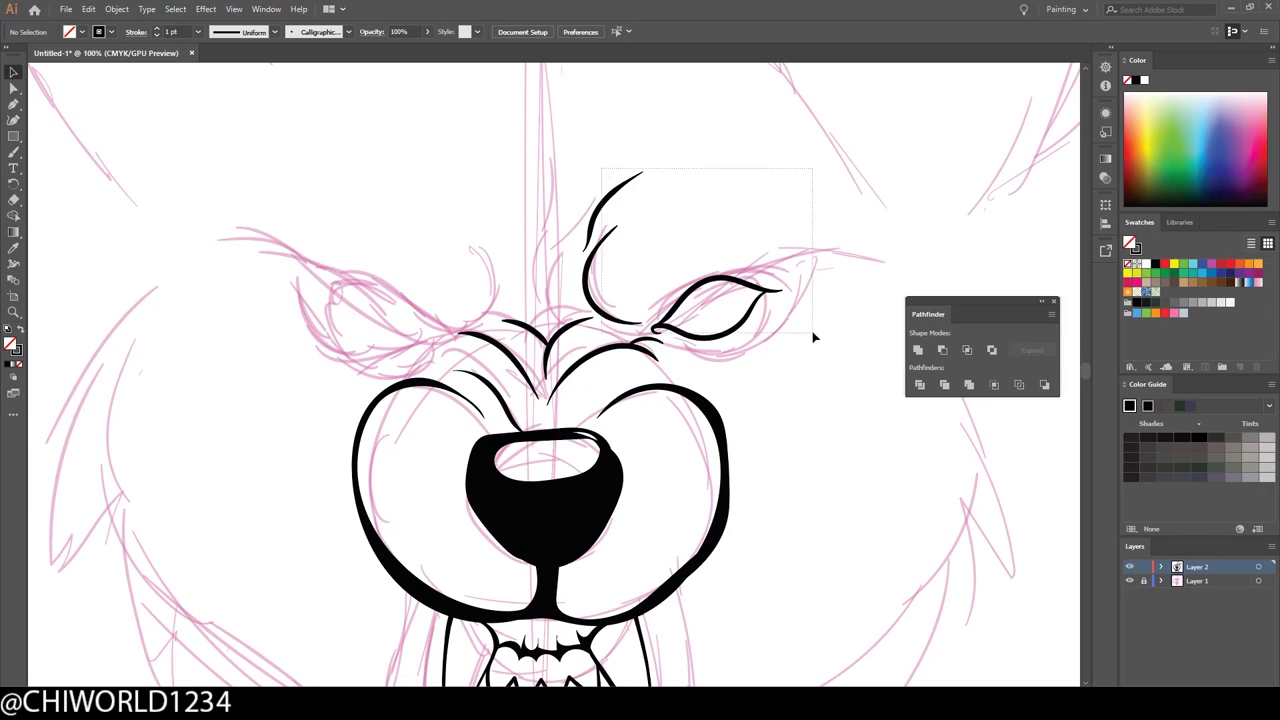
drag(683, 303, 440, 300)
right_click(423, 211)
mouse_move(481, 489)
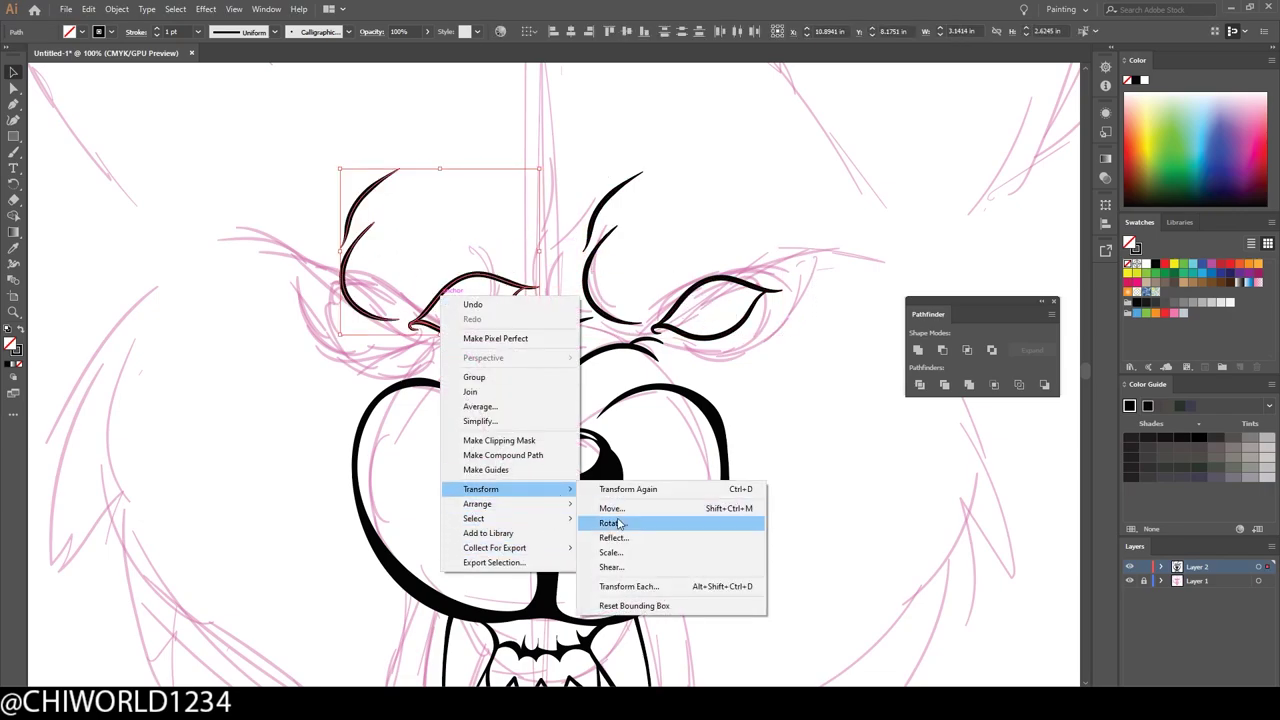
click(614, 286)
drag(551, 320, 520, 323)
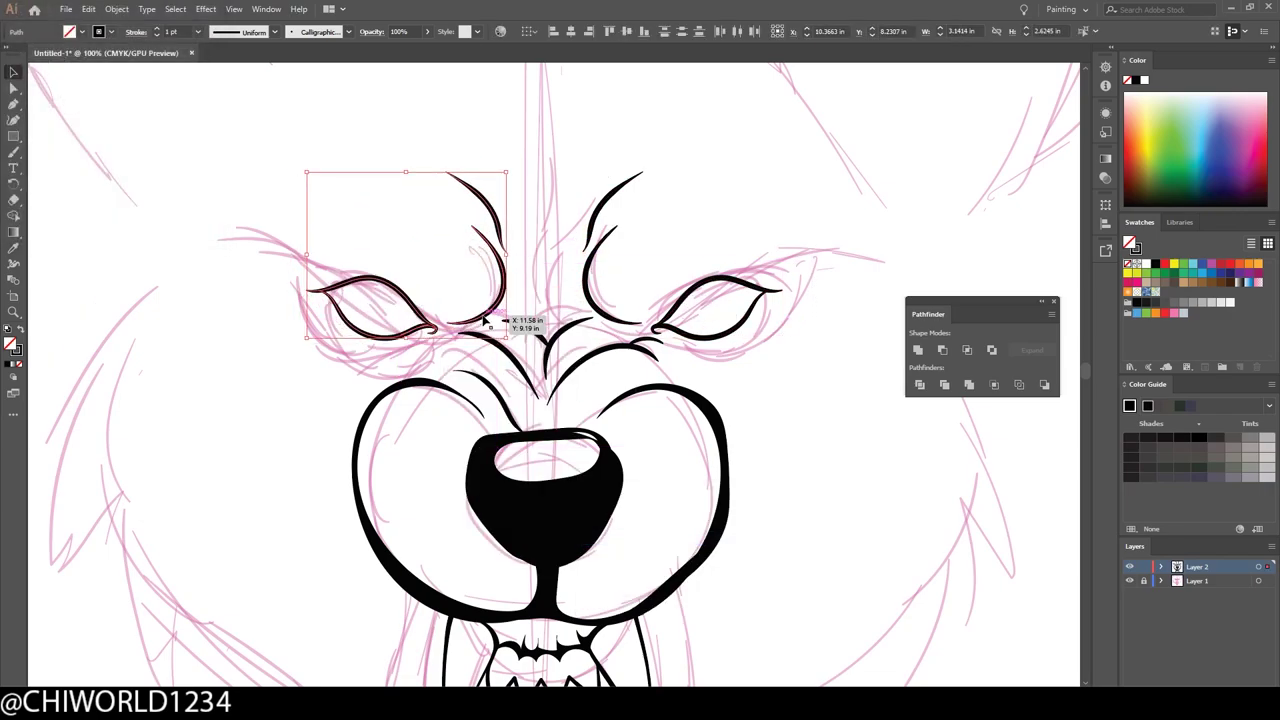
click(838, 460)
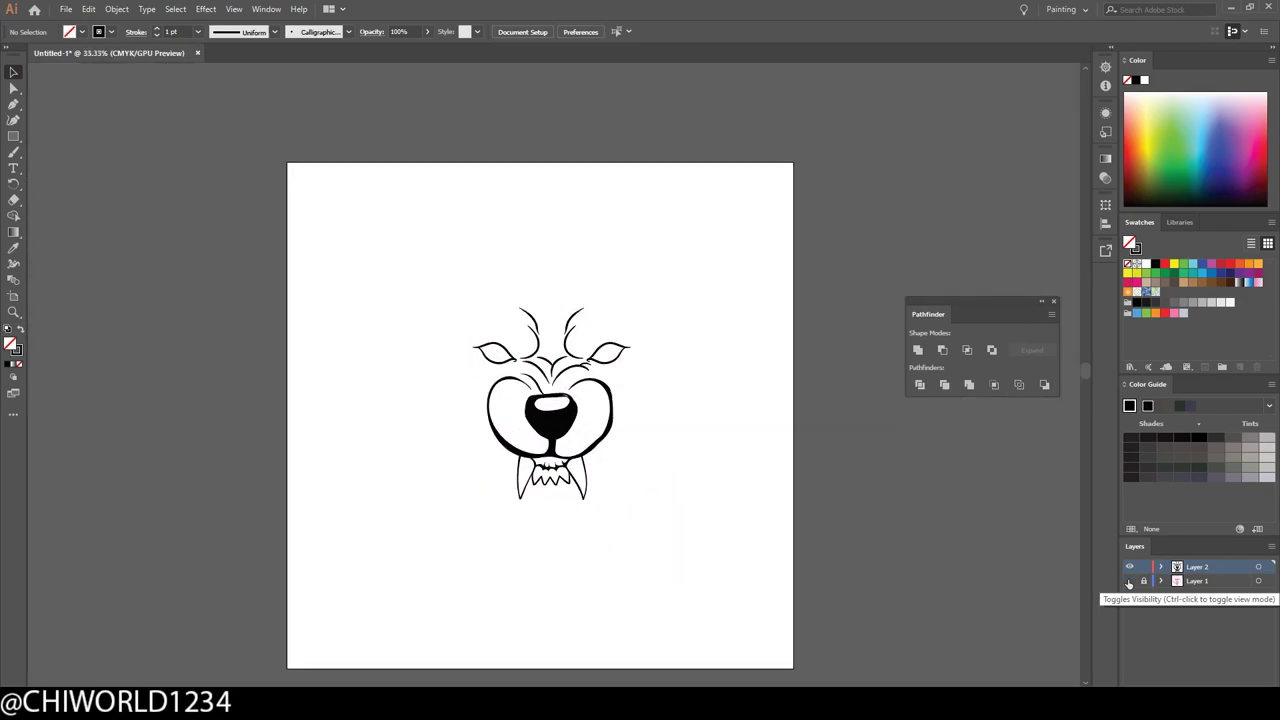
Draw teardrop lower fangs on both sides with wavy teeth and gum lines between them
key(b)
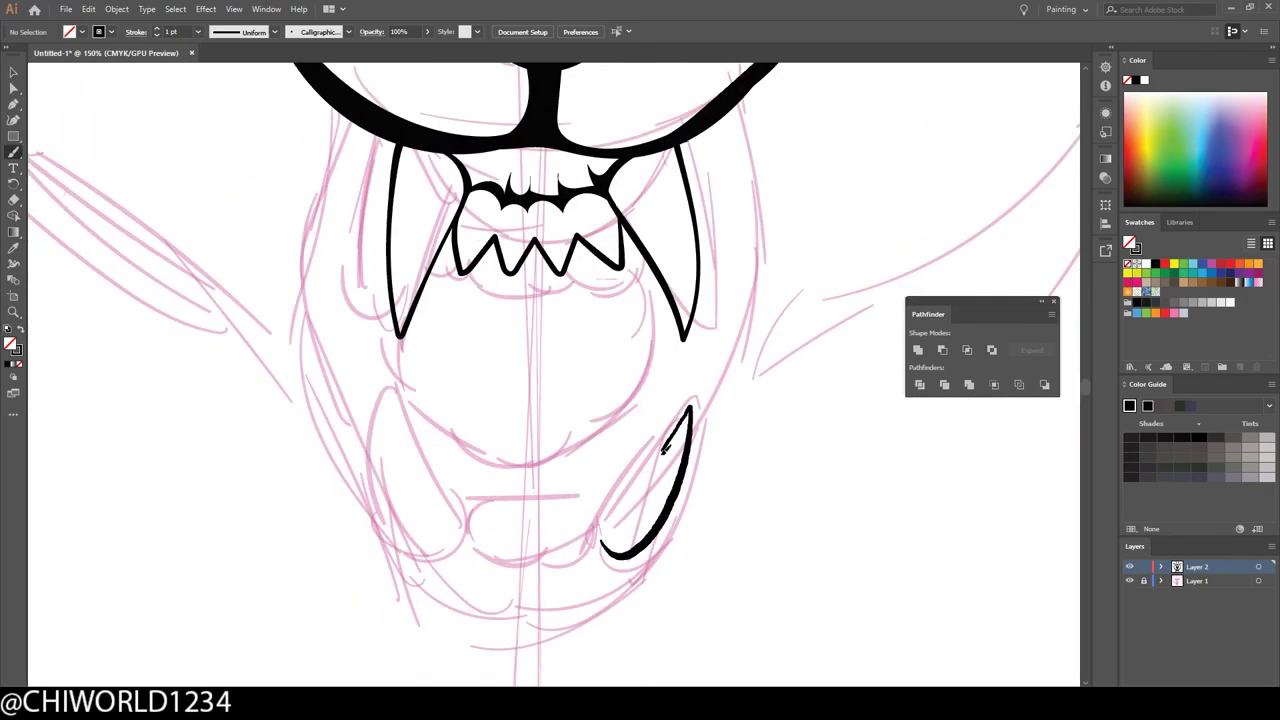
drag(612, 545, 645, 548)
drag(450, 527, 445, 532)
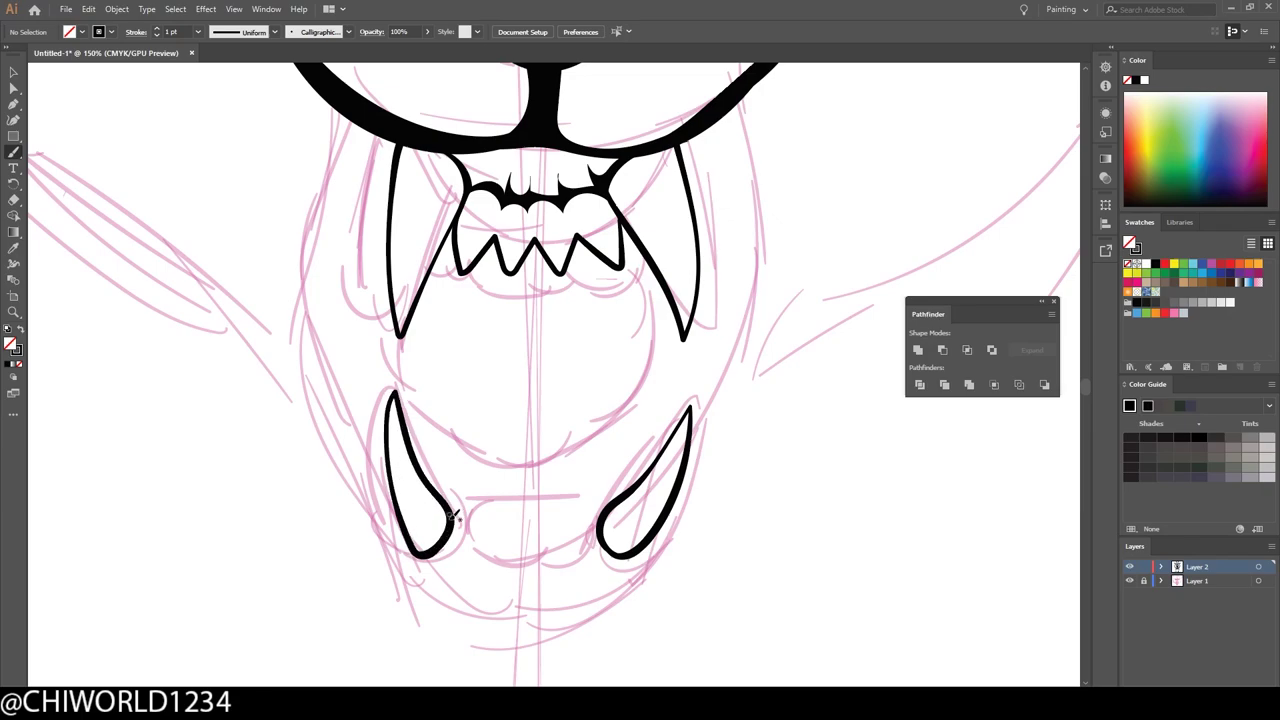
key(ctrl+plus)
key(ctrl+plus)
drag(656, 476, 330, 468)
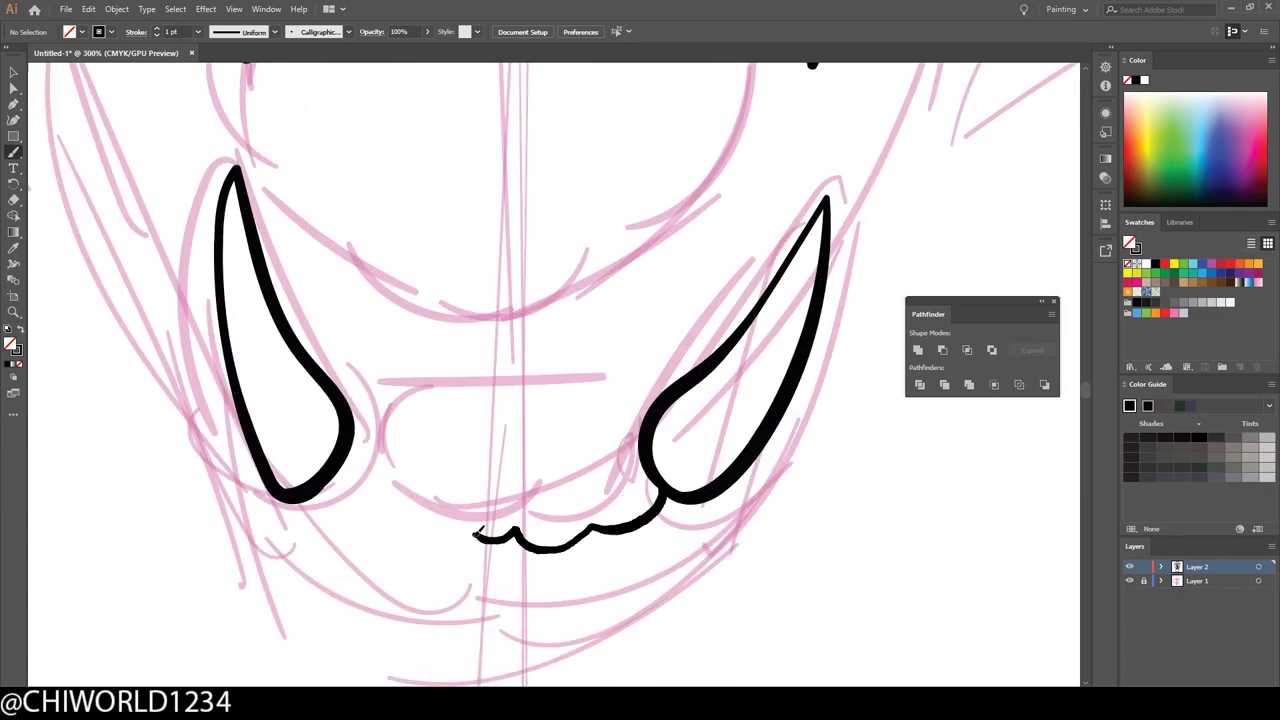
drag(658, 480, 338, 468)
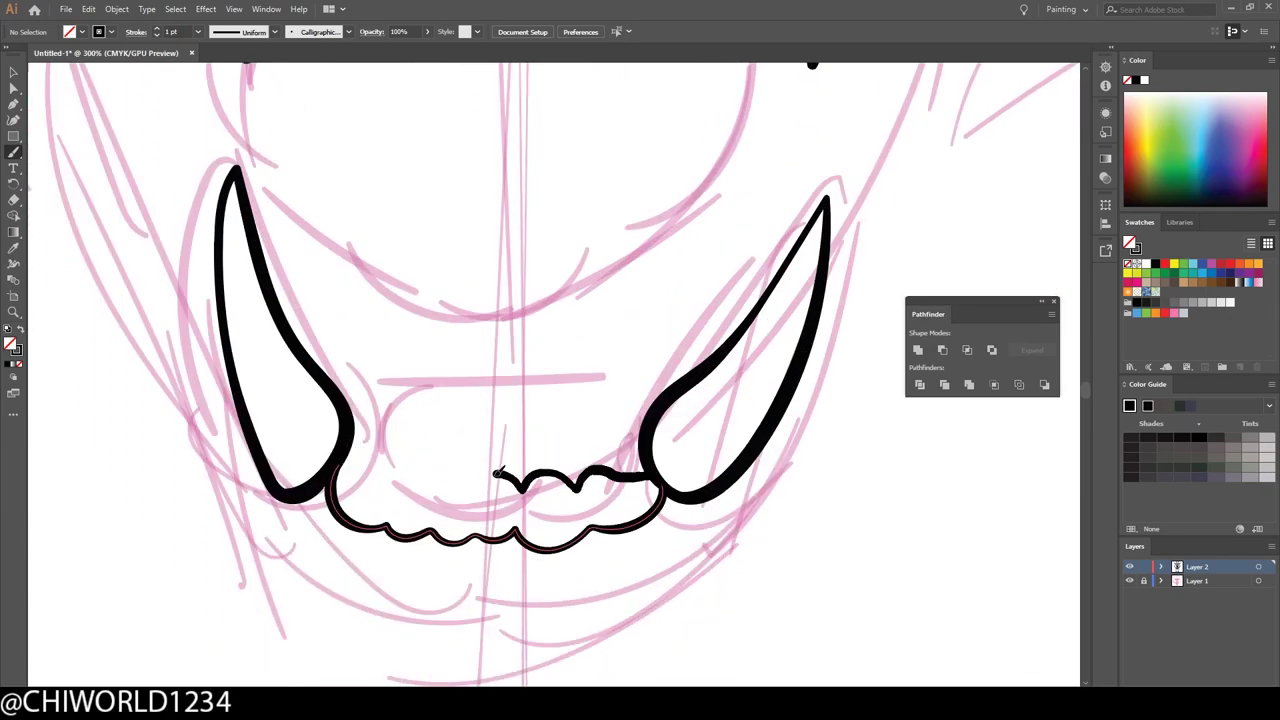
Draw the inner outline of the open mouth
key(ctrl+0)
key(ctrl+plus)
key(ctrl+plus)
key(ctrl+plus)
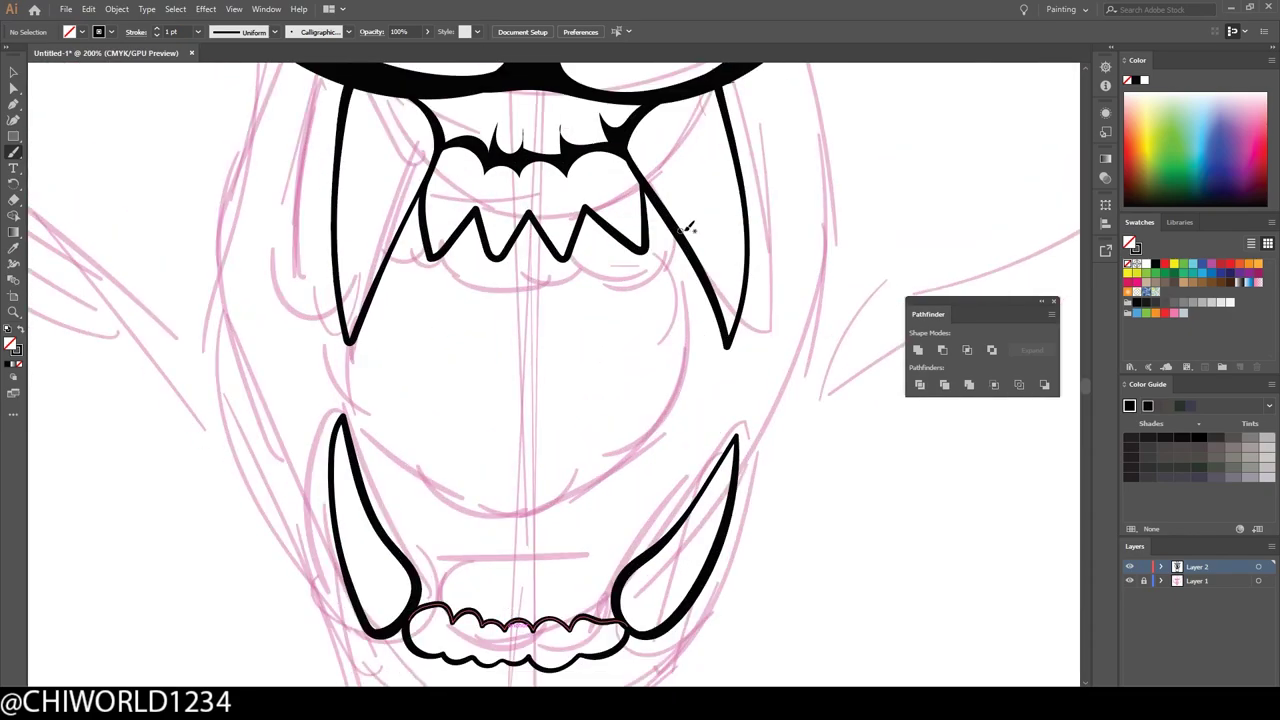
drag(710, 278, 330, 258)
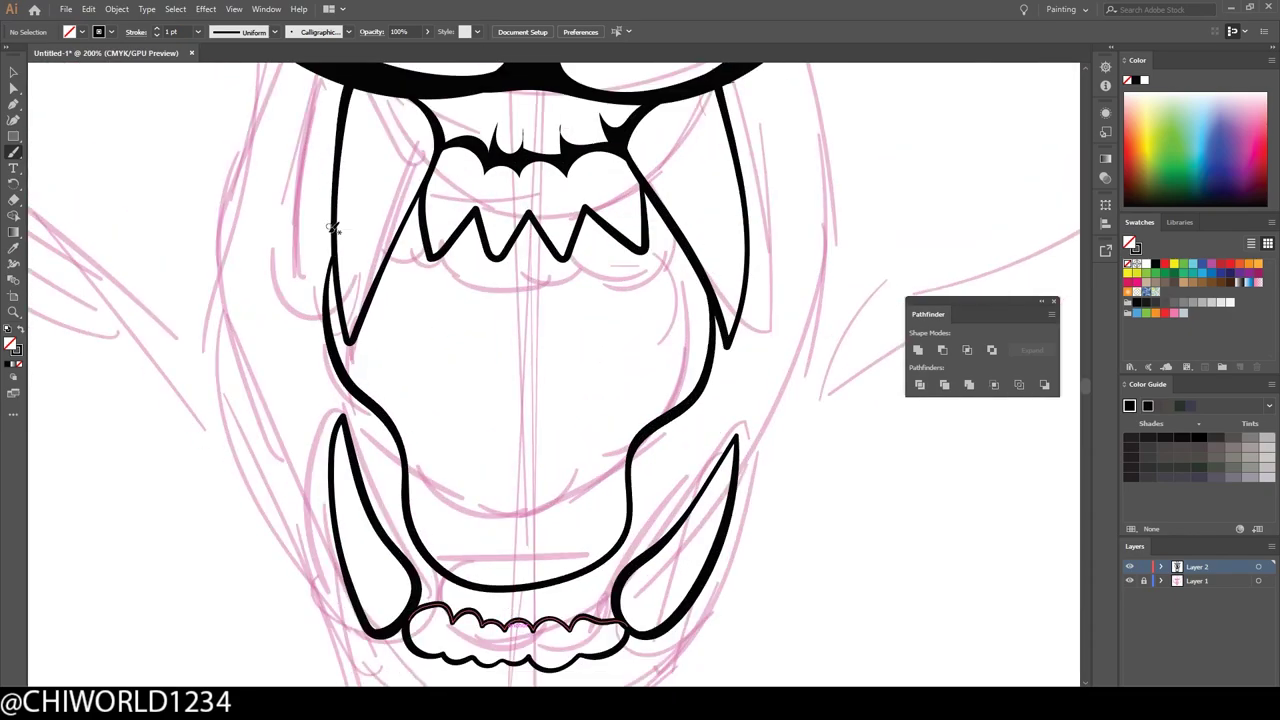
key(ctrl+0)
key(ctrl+plus)
key(ctrl+plus)
key(ctrl+plus)
Add lip lines up both sides of the mouth and along the lower jaw, redoing the left one
drag(603, 582, 690, 205)
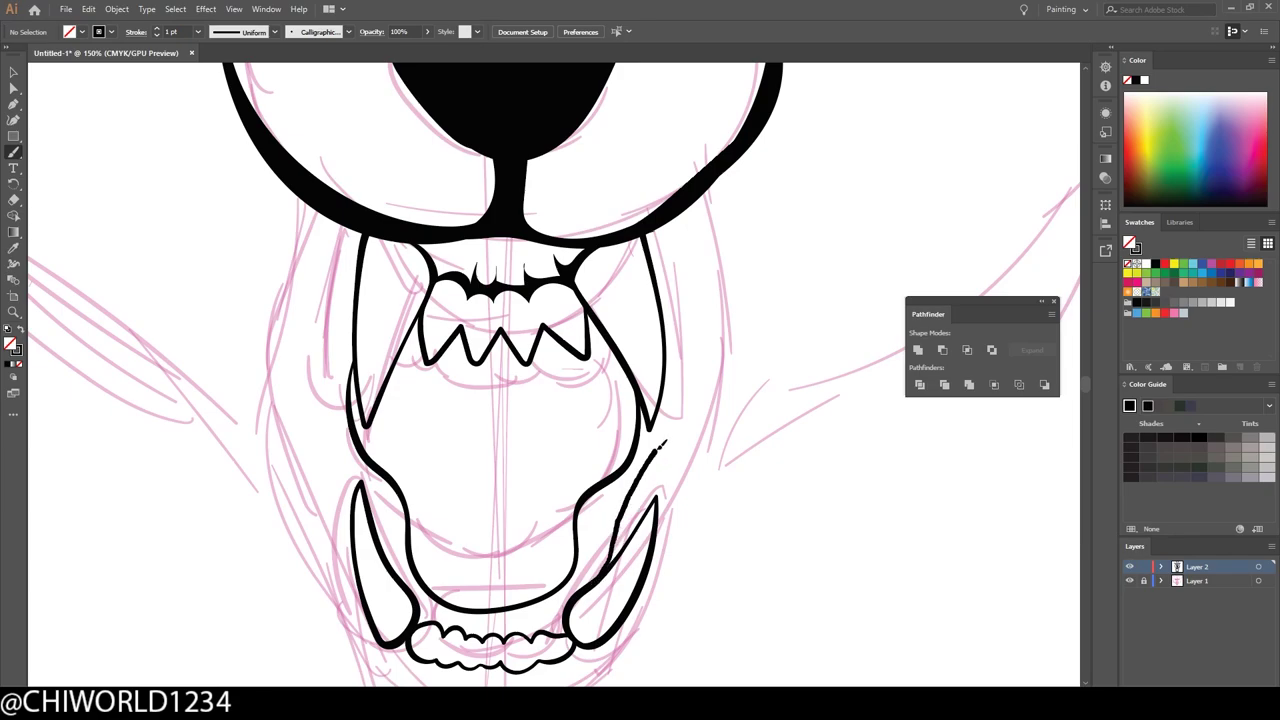
drag(343, 494, 322, 206)
key(ctrl+z)
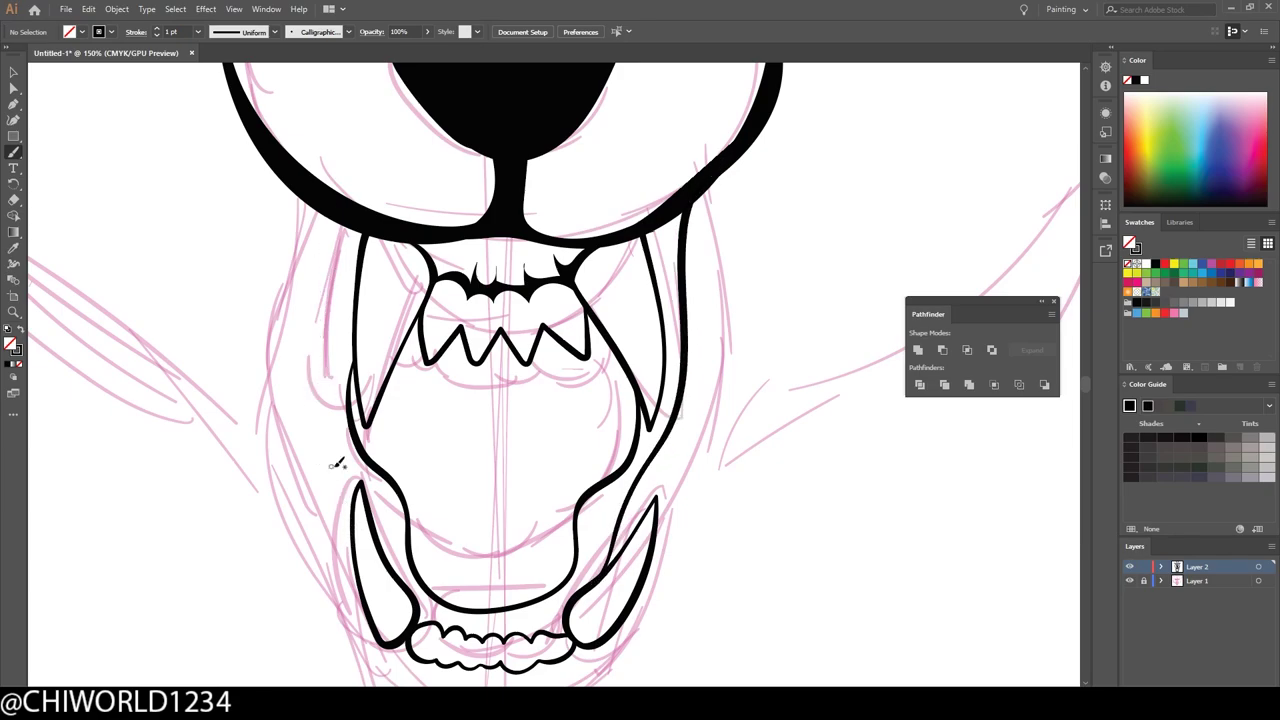
drag(329, 439, 302, 170)
scroll(626, 572, down, 3)
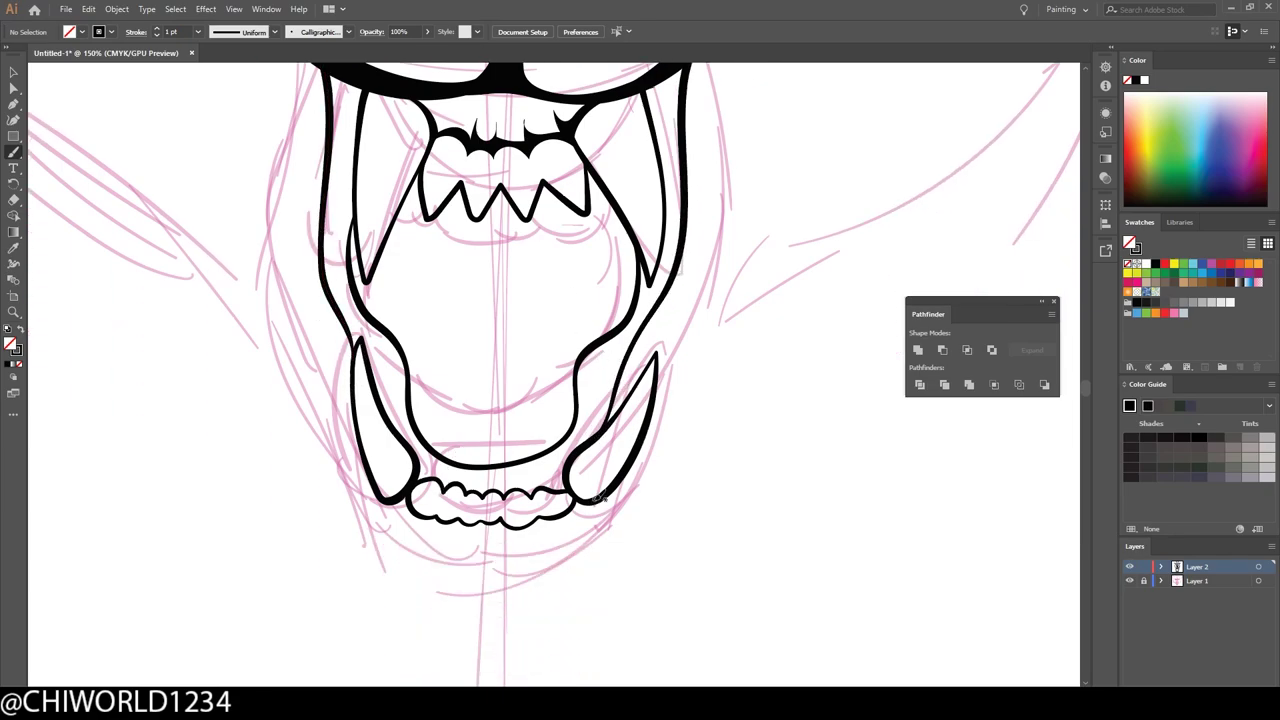
drag(562, 530, 368, 478)
scroll(682, 602, down, 3)
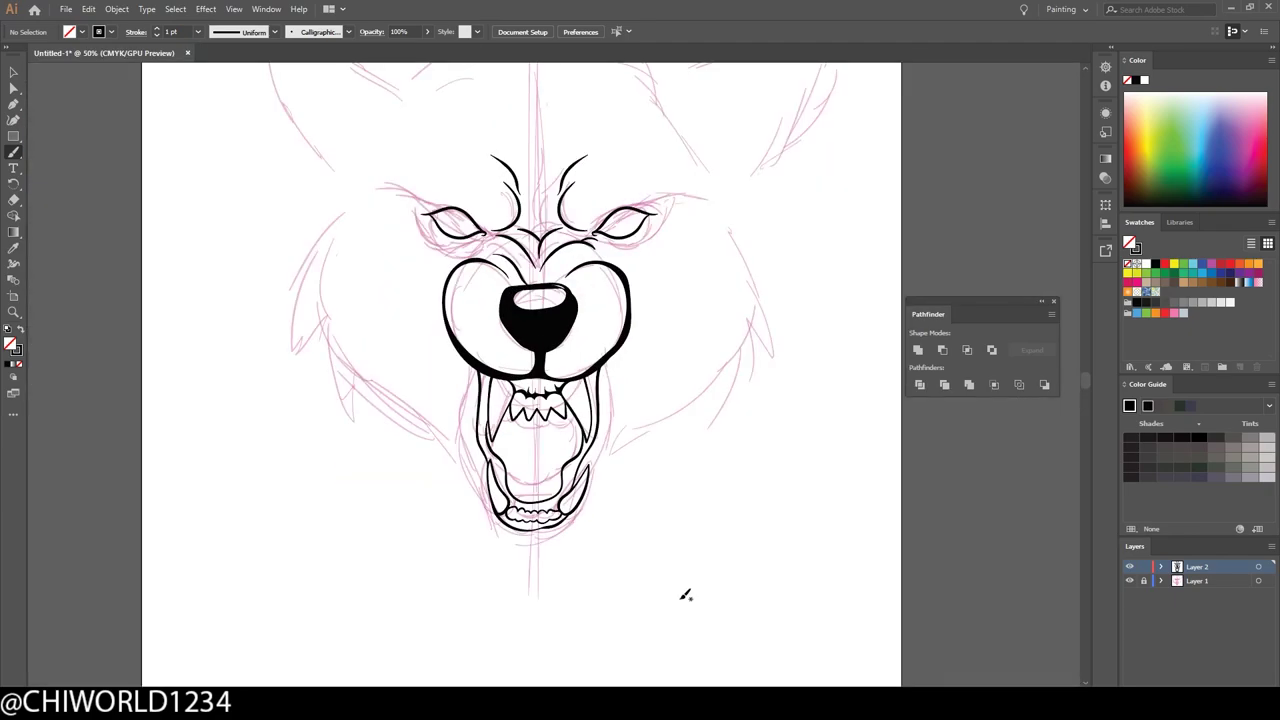
scroll(685, 595, up, 3)
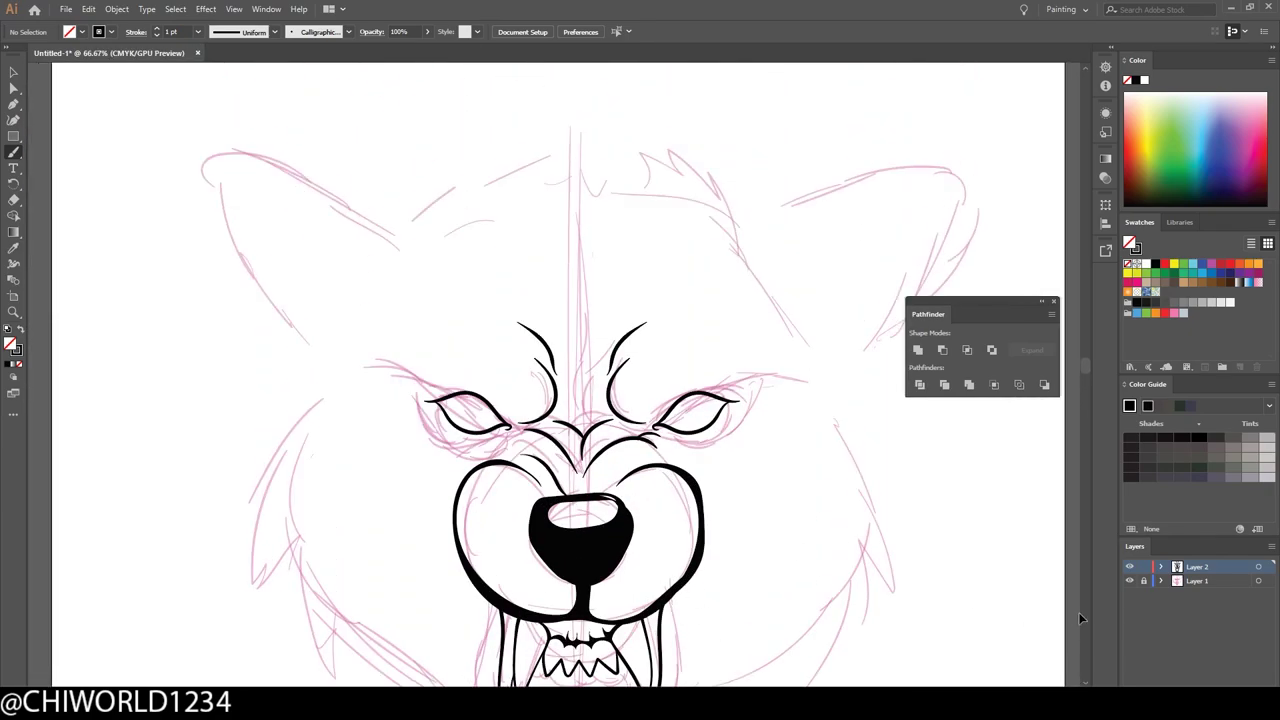
Hide the sketch, switch to solid black fill, and draw a spiky fur tuft below the right ear
key(ctrl+minus)
key(ctrl+minus)
key(ctrl+minus)
click(1129, 581)
key(ctrl+plus)
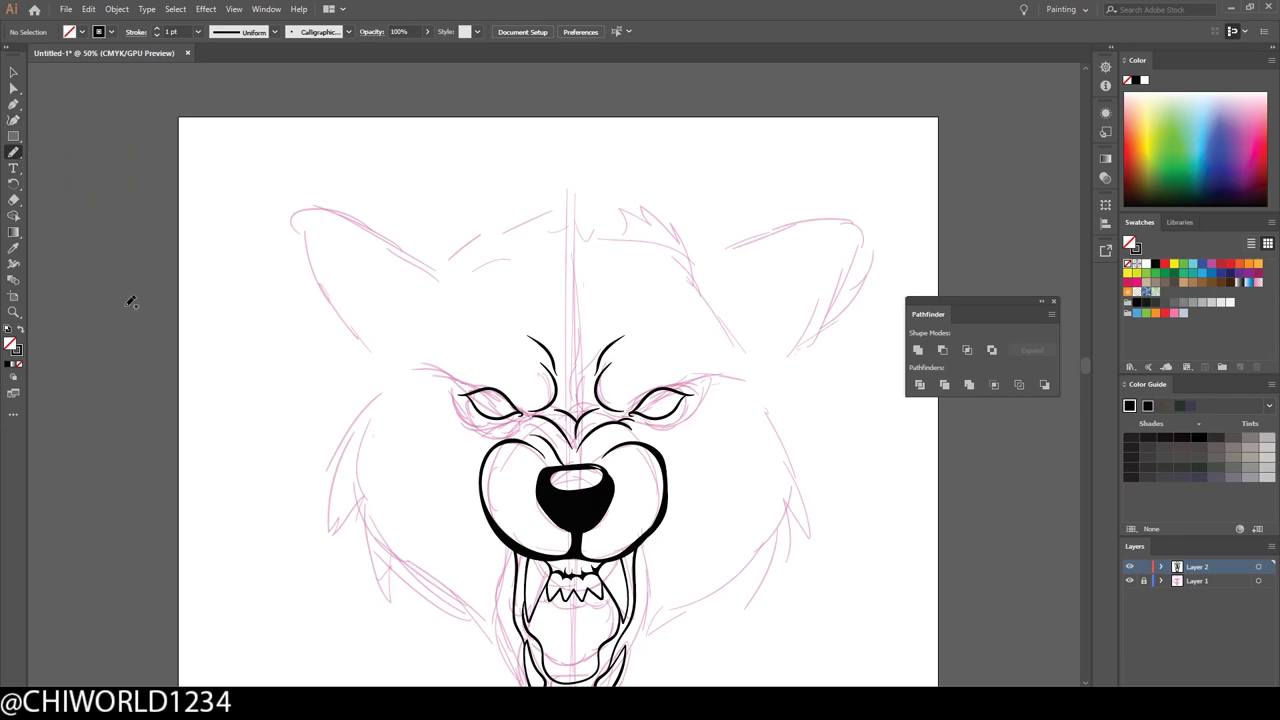
key(shift+x)
key(ctrl+plus)
scroll(632, 381, up, 1)
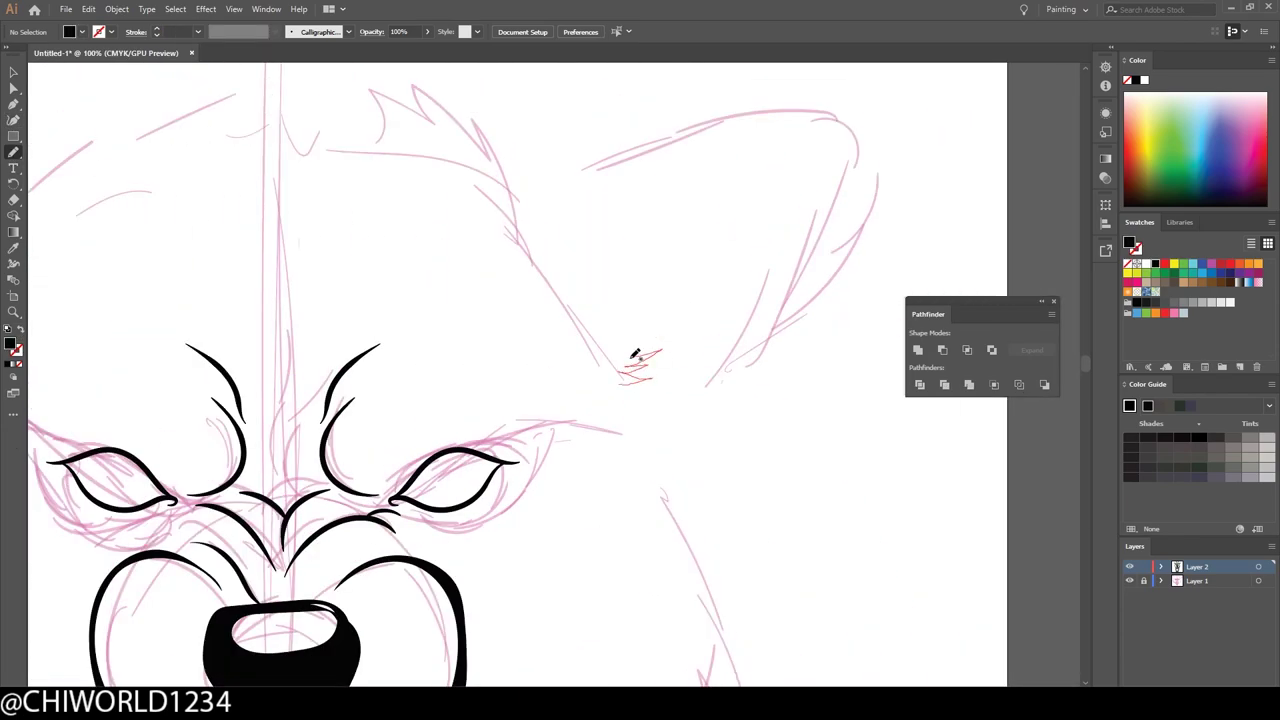
drag(633, 355, 627, 306)
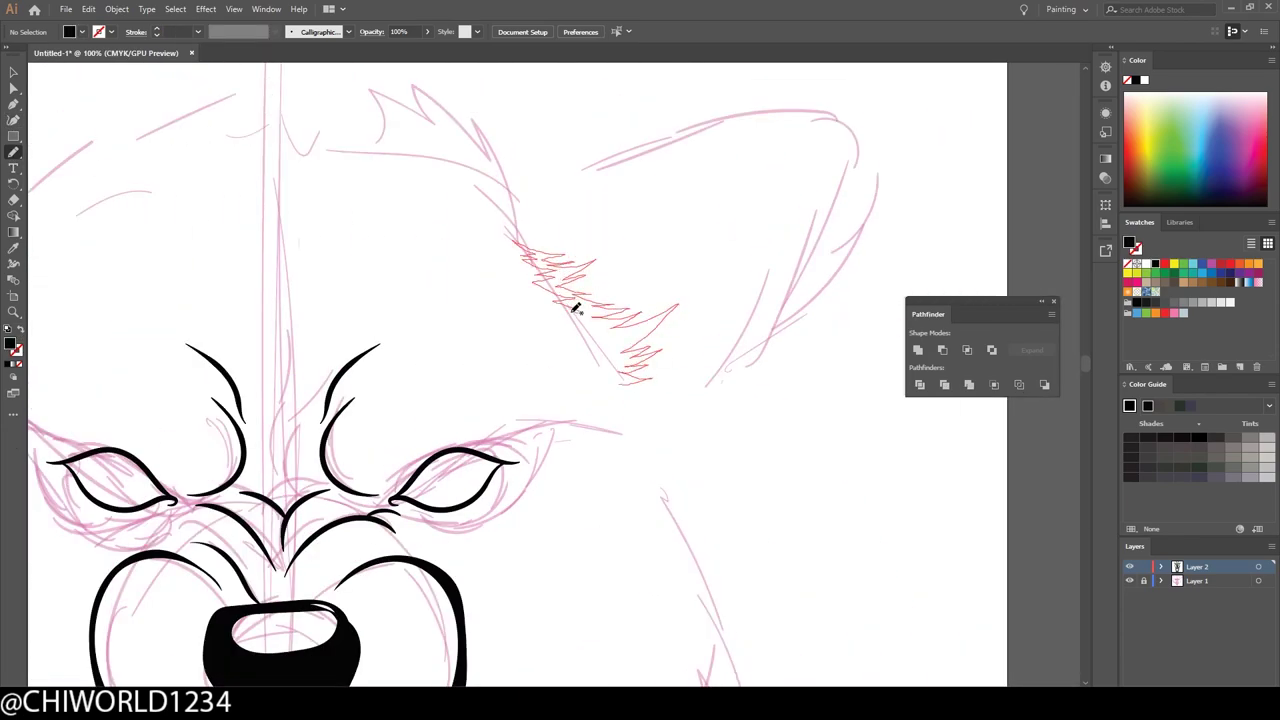
drag(602, 350, 604, 354)
Draw spiky fur down the right cheek toward the jaw
key(ctrl+minus)
key(ctrl+minus)
key(ctrl+plus)
scroll(619, 300, down, 1)
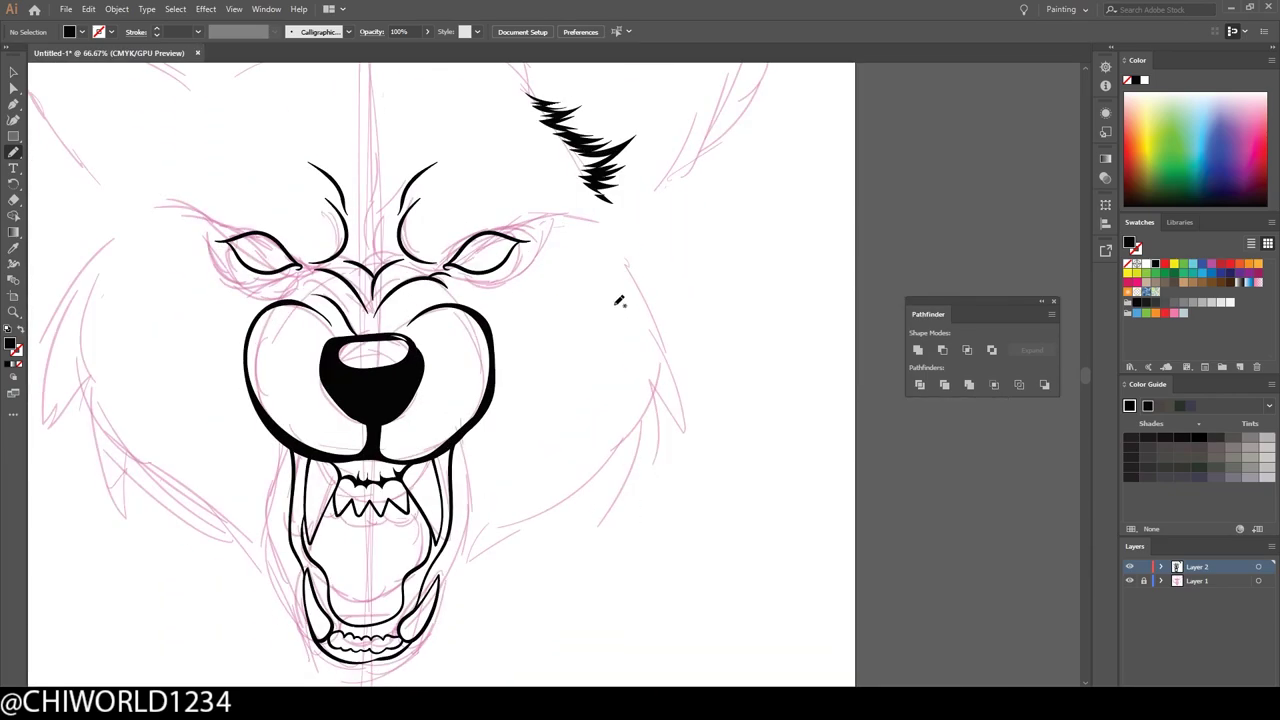
mouse_move(663, 408)
mouse_down()
mouse_move(614, 508)
mouse_move(515, 524)
mouse_up()
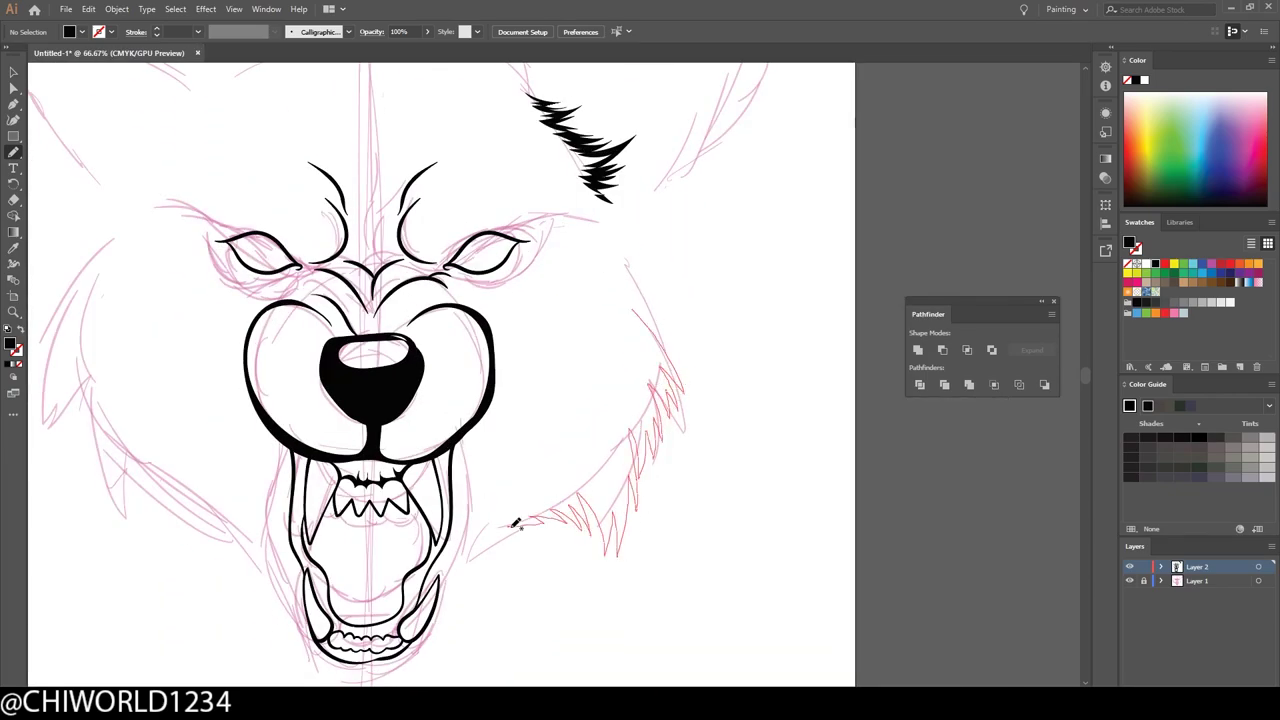
mouse_move(597, 545)
mouse_down()
mouse_move(663, 486)
mouse_move(705, 335)
mouse_up()
key(ctrl+minus)
key(ctrl+minus)
key(ctrl+minus)
key(ctrl+plus)
key(ctrl+plus)
key(ctrl+plus)
key(ctrl+plus)
key(ctrl+plus)
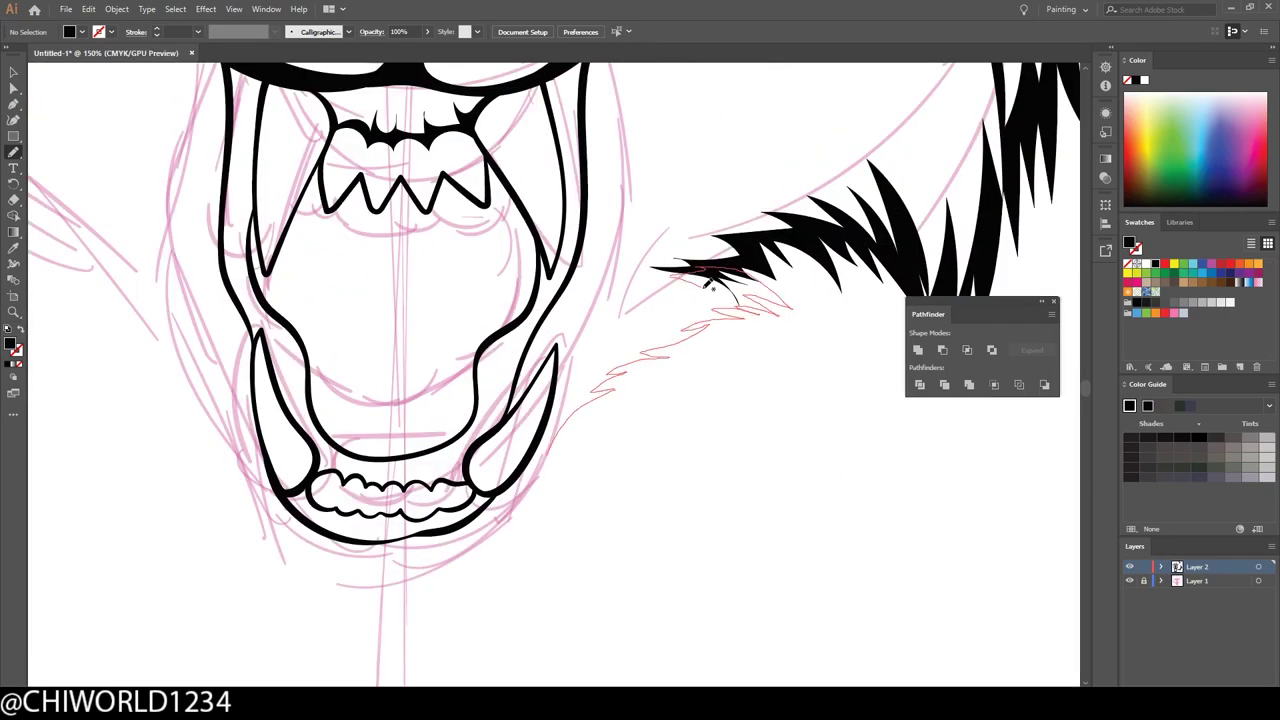
mouse_move(706, 284)
mouse_down()
mouse_move(614, 346)
mouse_move(523, 534)
mouse_up()
Add more spiky fur along the lower right jaw
key(ctrl+minus)
key(ctrl+minus)
key(ctrl+minus)
key(ctrl+plus)
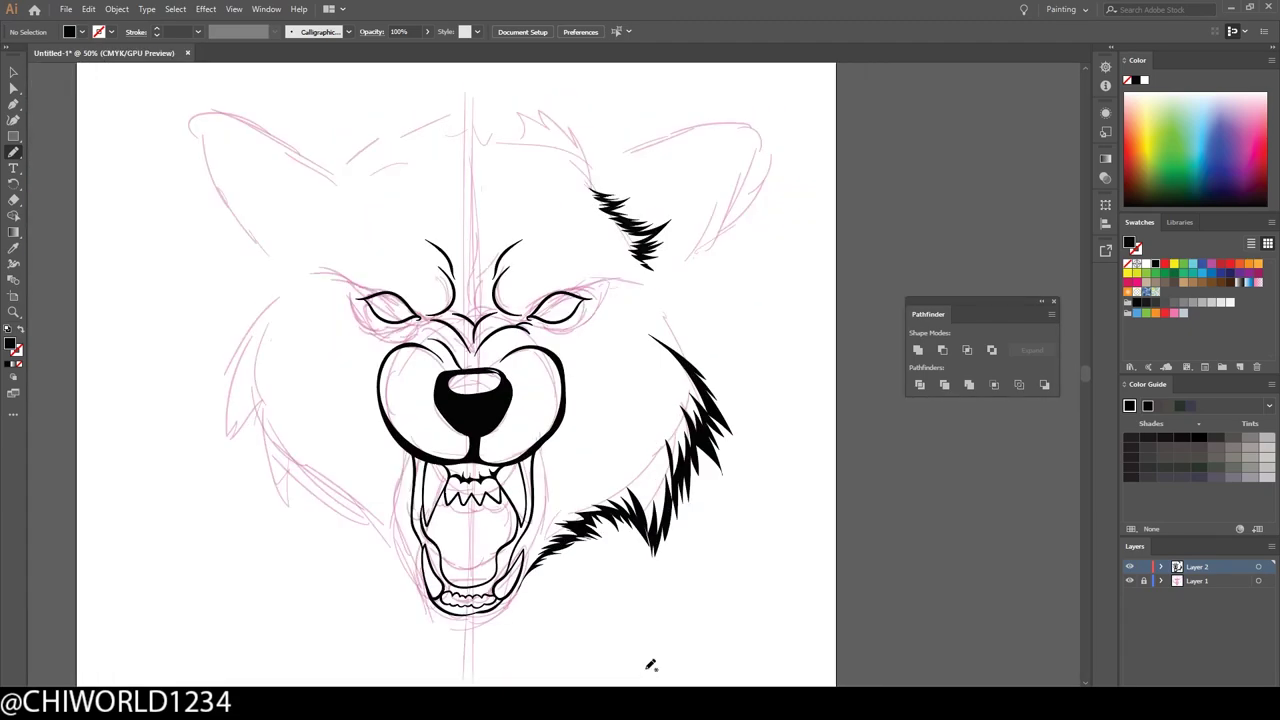
key(ctrl+plus)
key(ctrl+plus)
key(ctrl+plus)
mouse_move(674, 443)
mouse_down()
mouse_move(700, 429)
mouse_move(634, 249)
mouse_move(650, 345)
mouse_move(591, 391)
mouse_up()
key(ctrl+minus)
key(ctrl+minus)
key(ctrl+minus)
key(ctrl+minus)
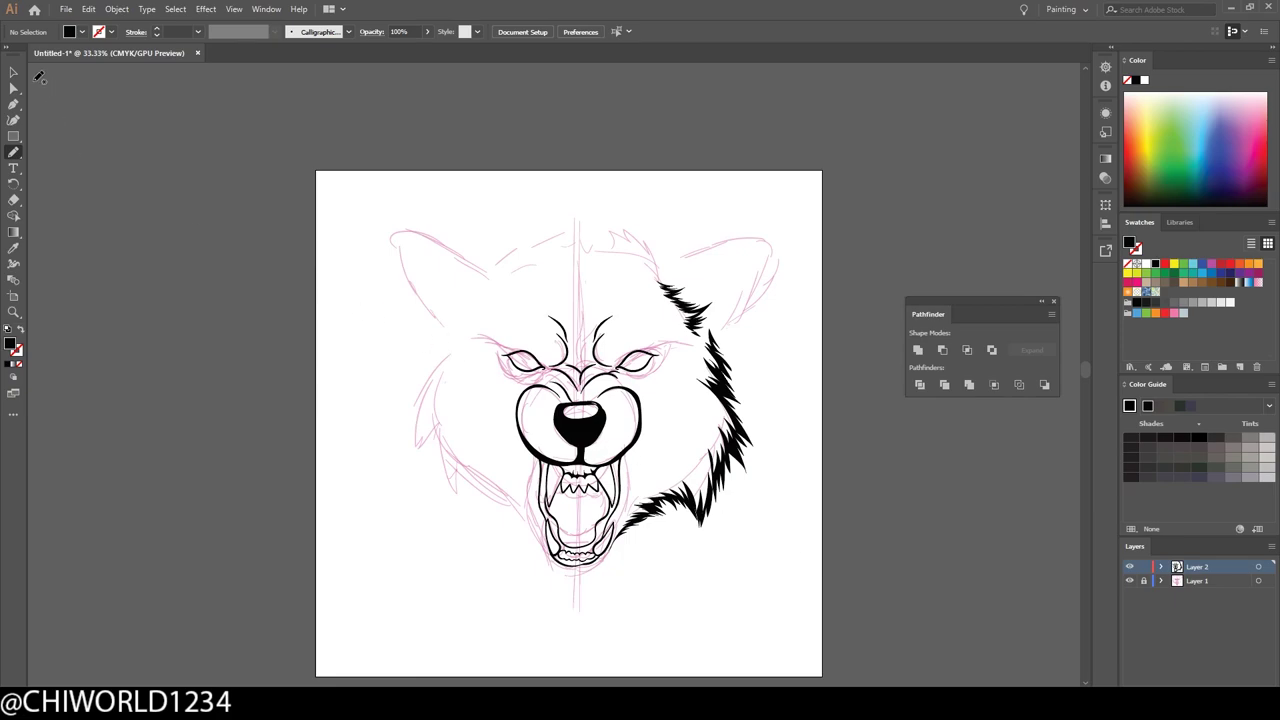
Draw spiky fur down the right ear's outer edge
scroll(700, 490, up, 5)
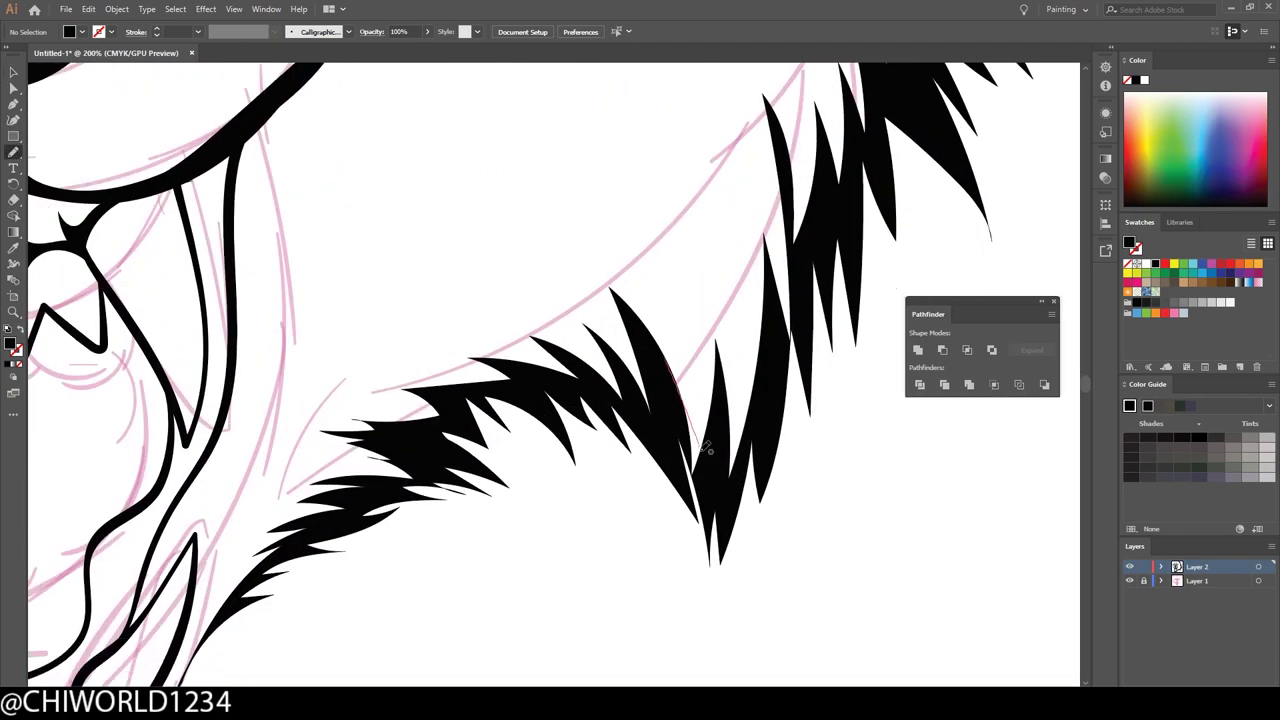
scroll(611, 645, down, 4)
scroll(611, 645, up, 2)
scroll(611, 645, up, 1)
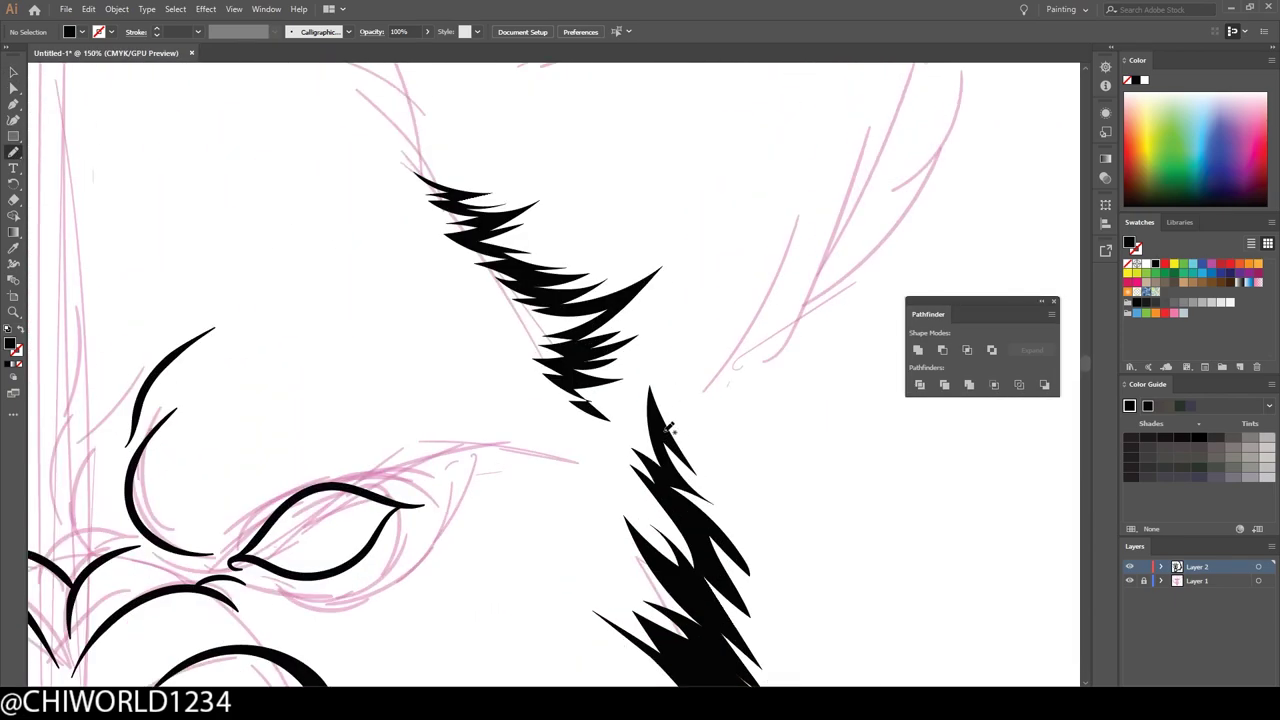
scroll(668, 428, up, 3)
mouse_move(685, 600)
mouse_down()
mouse_move(891, 212)
mouse_move(777, 91)
mouse_move(389, 200)
mouse_move(717, 86)
mouse_move(907, 105)
mouse_move(803, 471)
mouse_move(771, 654)
mouse_move(690, 630)
mouse_up()
scroll(690, 630, down, 2)
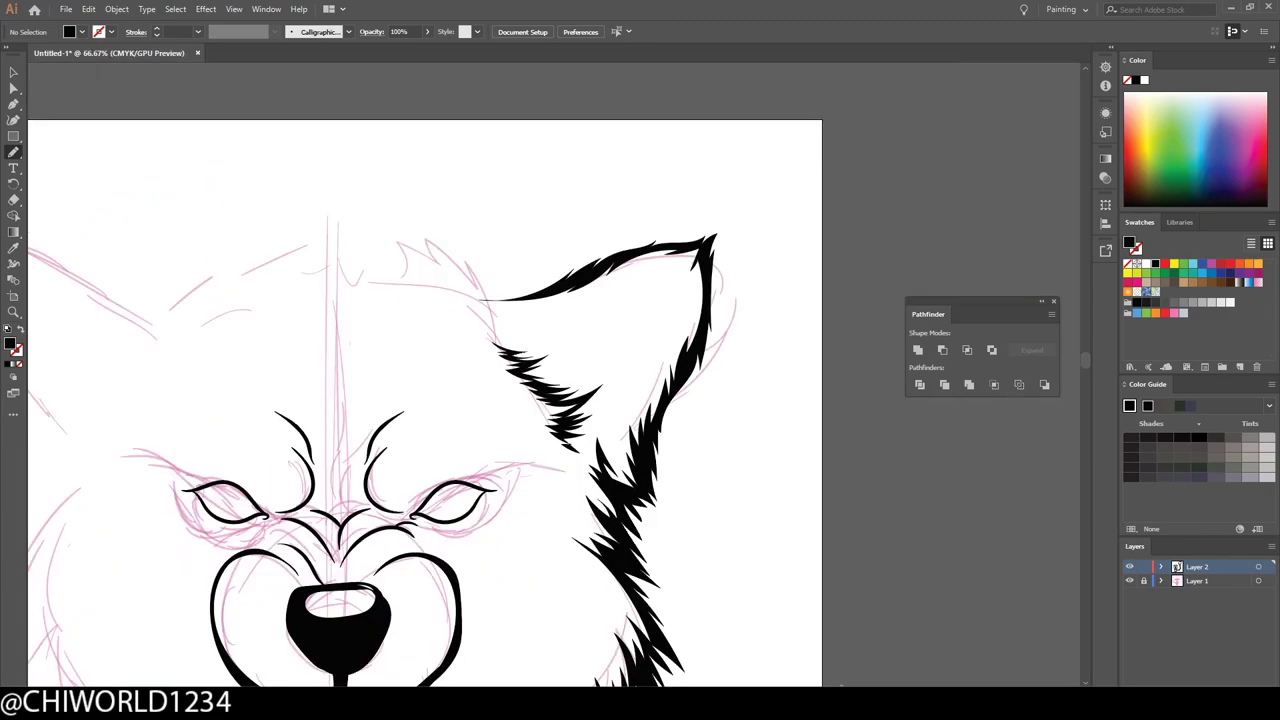
scroll(690, 630, down, 2)
Select the right-side fur group and duplicate it in place
scroll(690, 400, up, 1)
key(v)
click(812, 312)
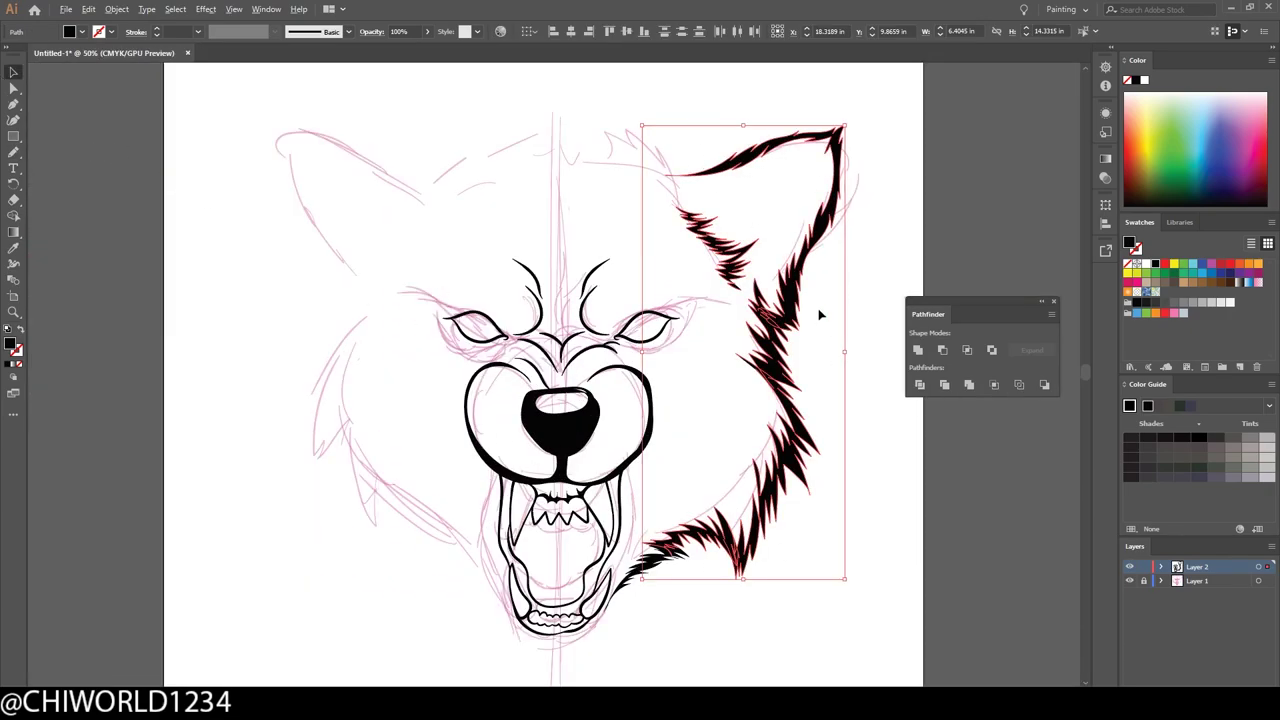
right_click(551, 340)
click(800, 600)
key(ctrl+z)
Reflect the fur copy, move it to the head's left side, and hide the sketch layer
right_click(543, 348)
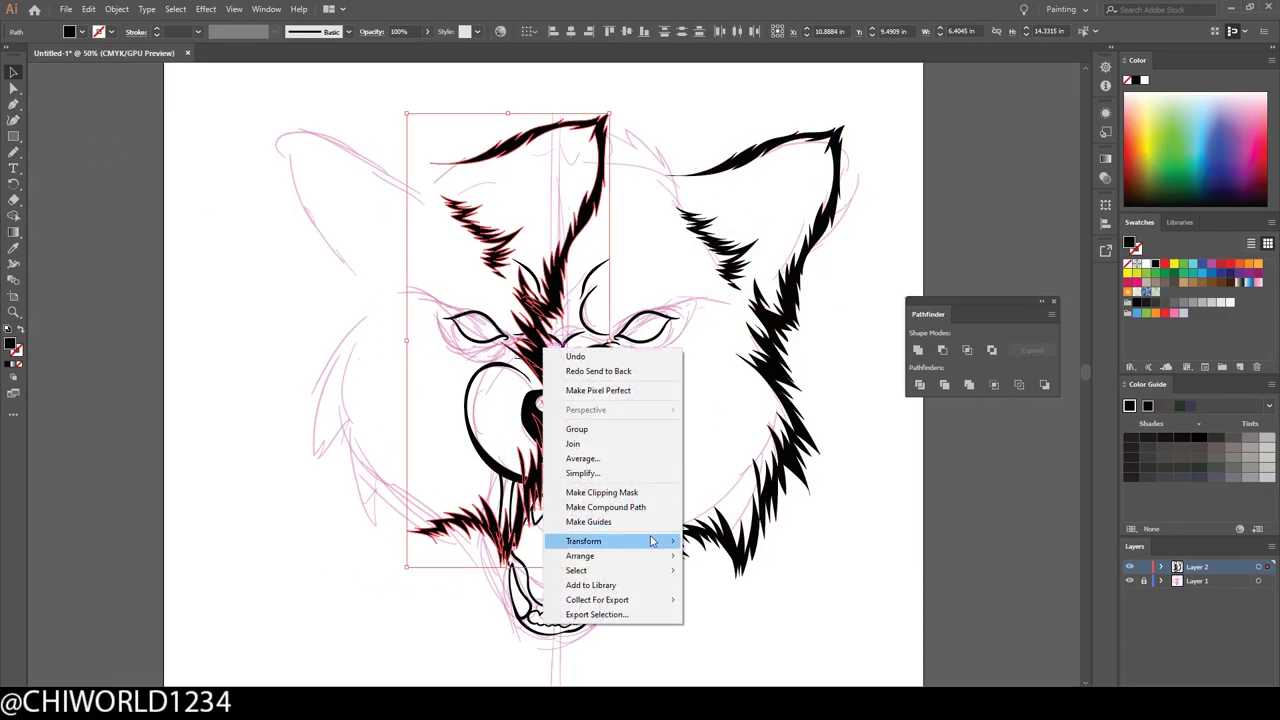
click(720, 586)
click(114, 208)
drag(434, 271, 338, 290)
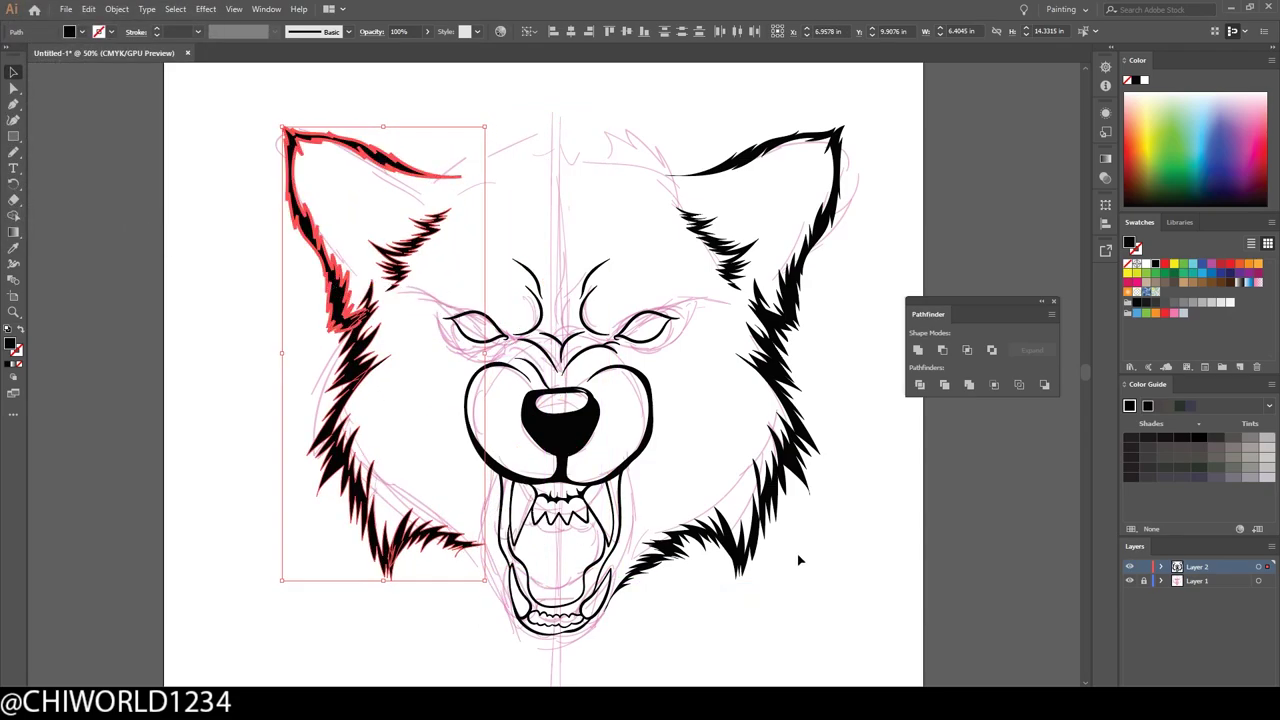
click(747, 614)
click(1129, 581)
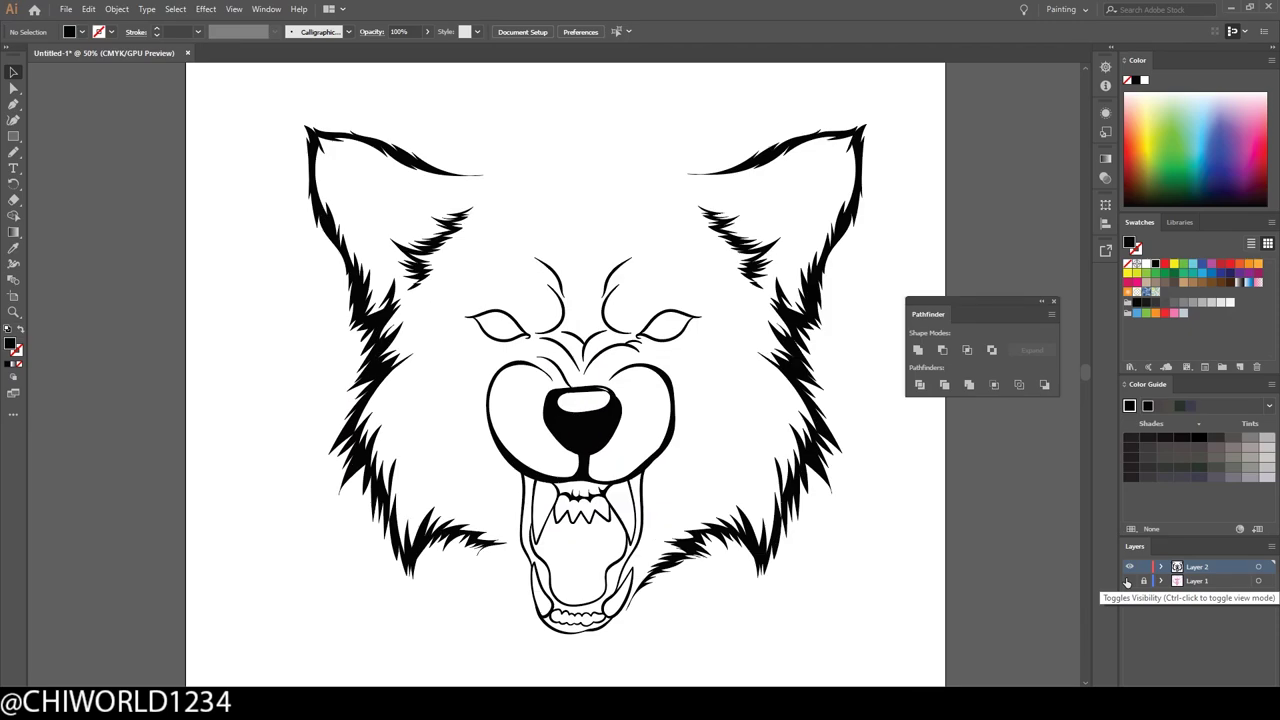
Select the left-side fur and nudge it slightly left
drag(300, 568, 445, 127)
key(Left)
key(Left)
key(Left)
click(858, 596)
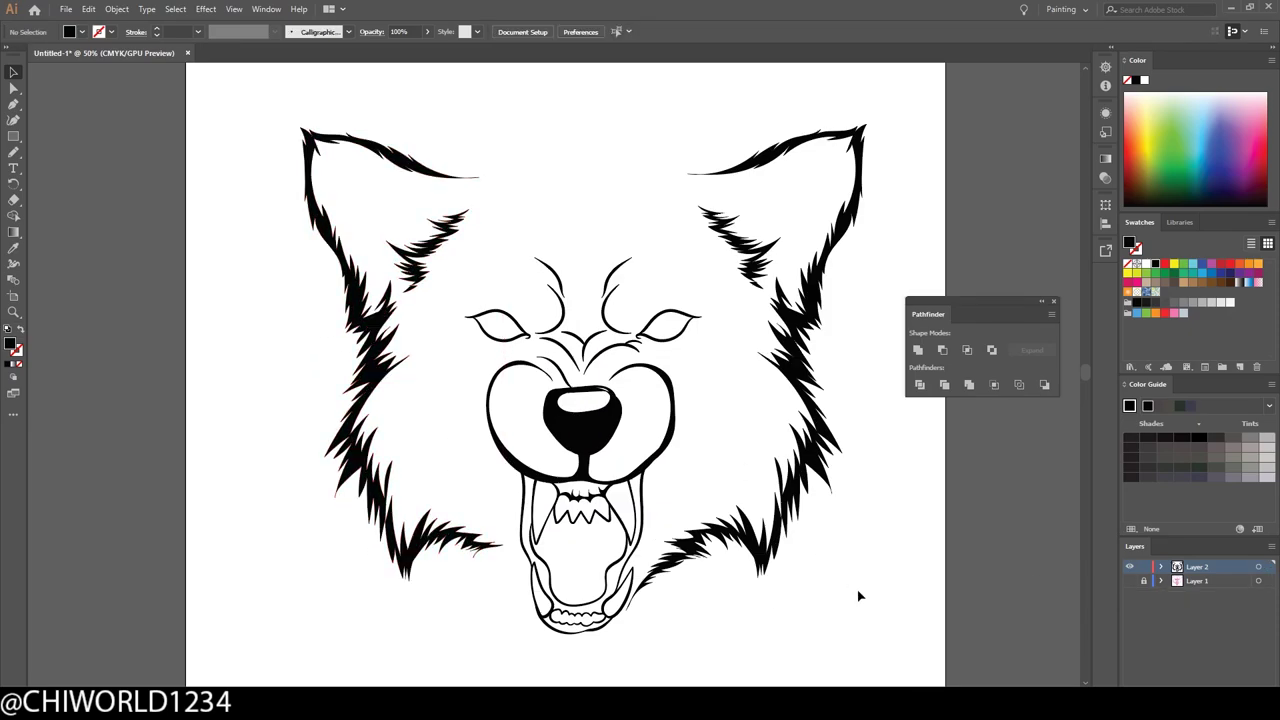
scroll(858, 596, down, 2)
scroll(535, 568, up, 3)
Paint tapered spiky fur strokes along both brows and across the top of the head
key(b)
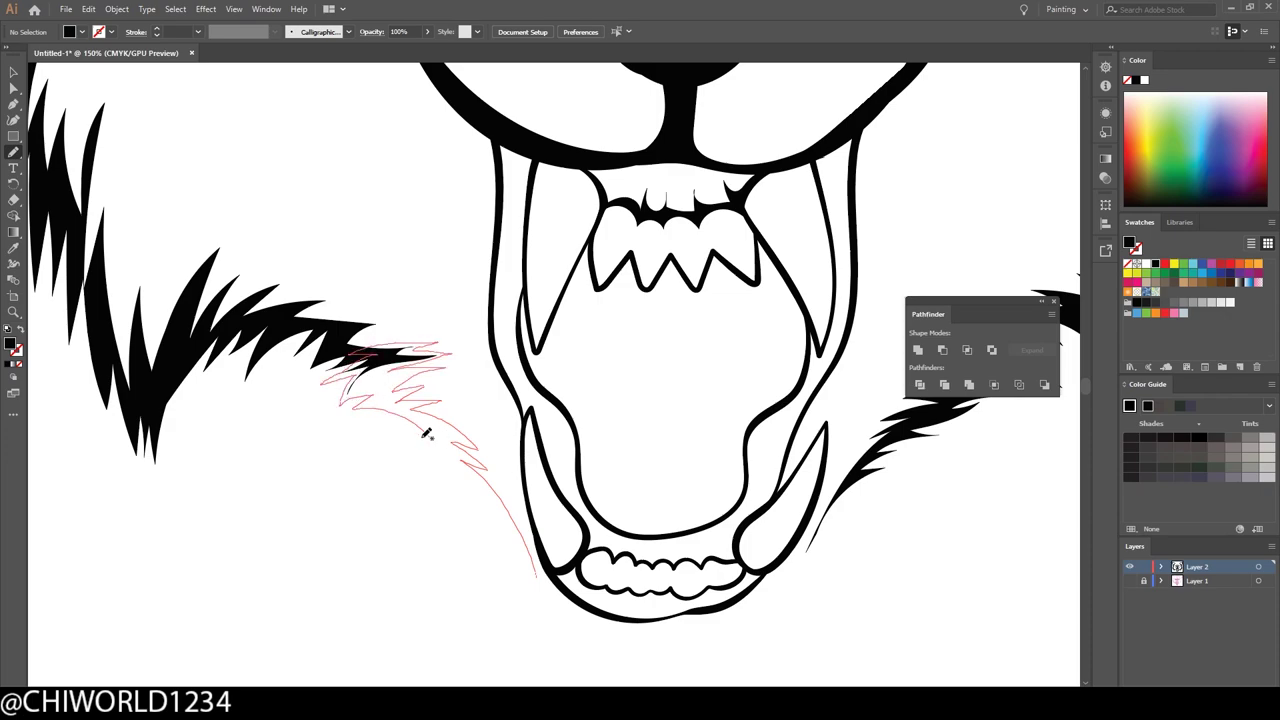
scroll(426, 432, down, 5)
scroll(630, 675, up, 3)
scroll(630, 675, up, 1)
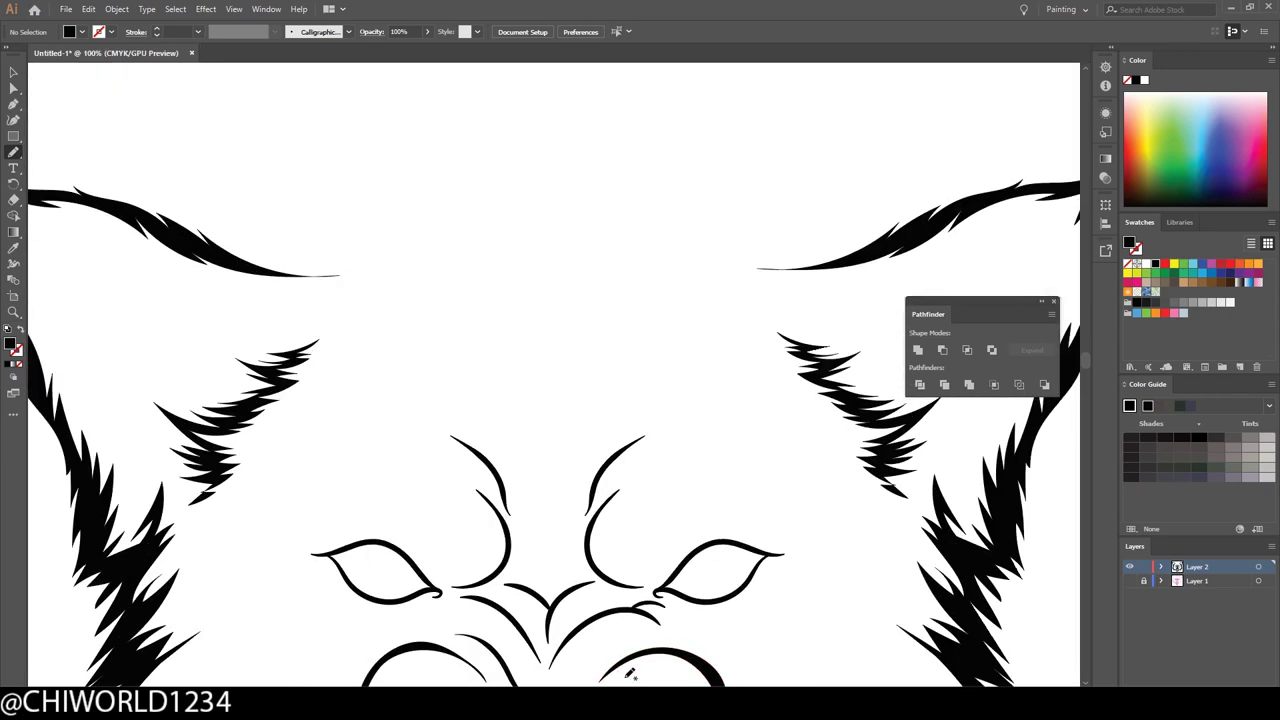
drag(765, 222, 813, 236)
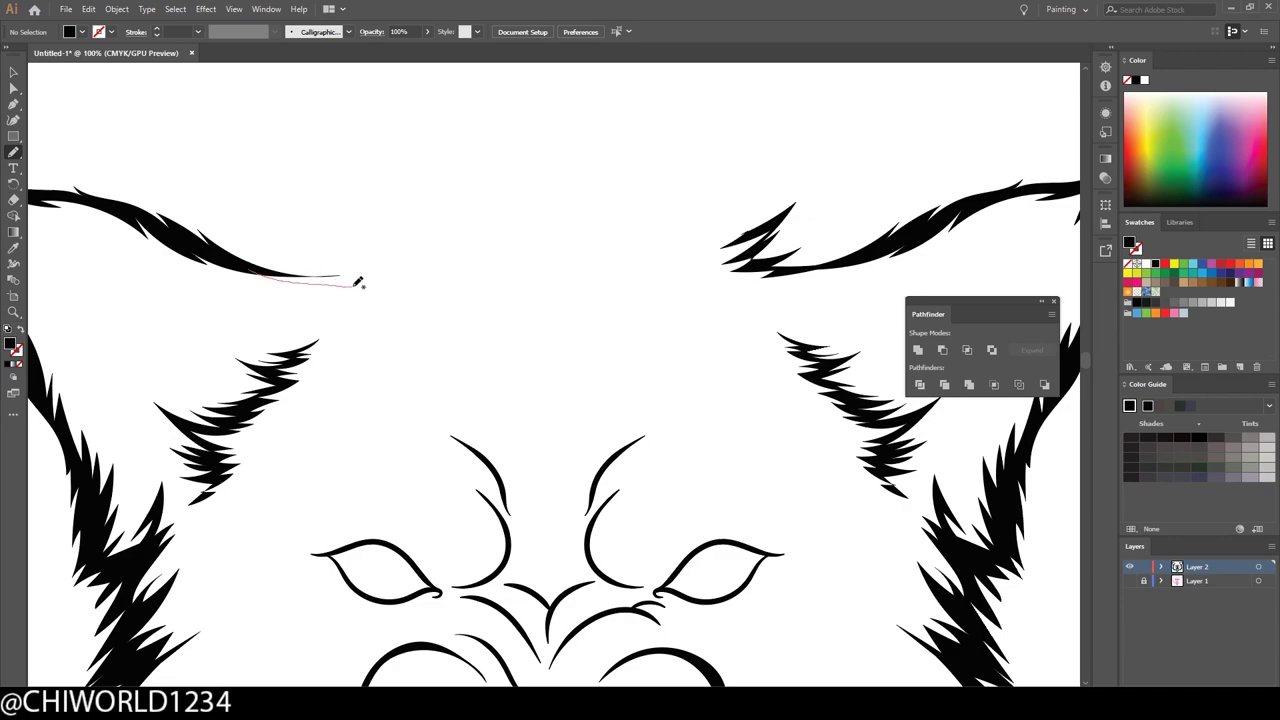
drag(309, 222, 305, 226)
scroll(765, 651, down, 3)
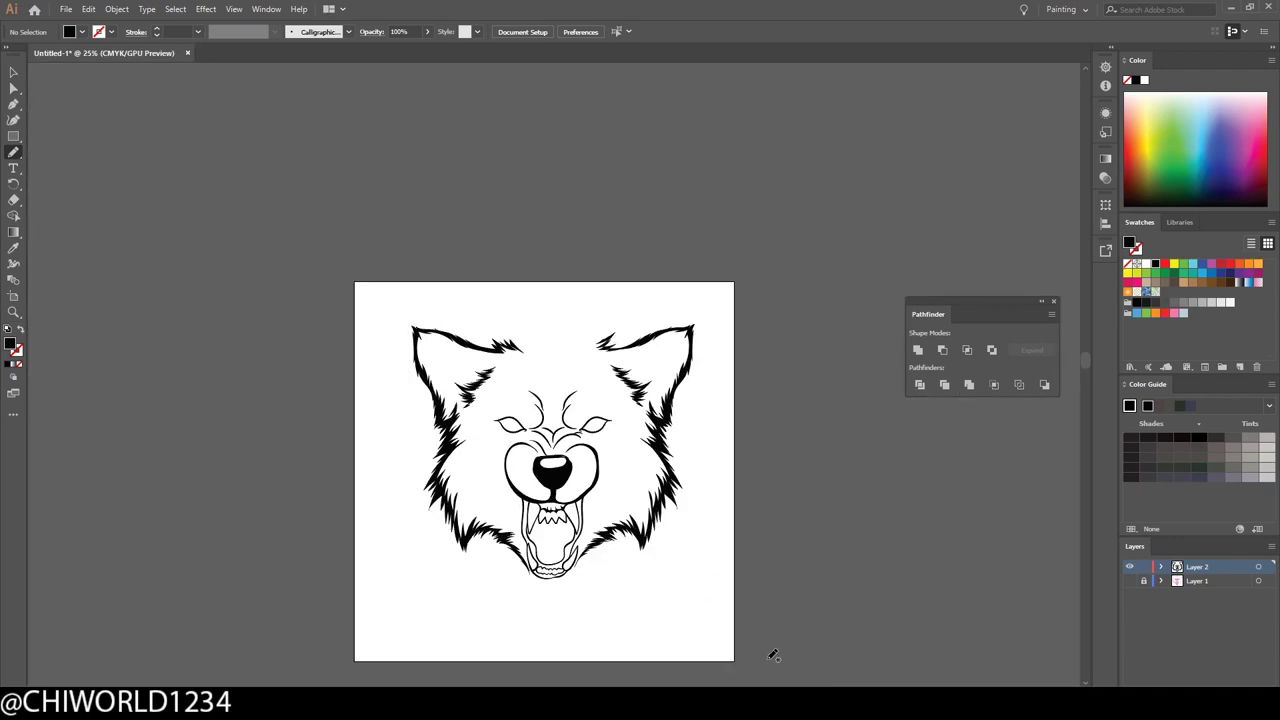
scroll(765, 651, up, 2)
scroll(766, 660, up, 1)
mouse_move(880, 342)
mouse_down()
mouse_move(379, 311)
mouse_move(280, 337)
mouse_move(349, 287)
mouse_up()
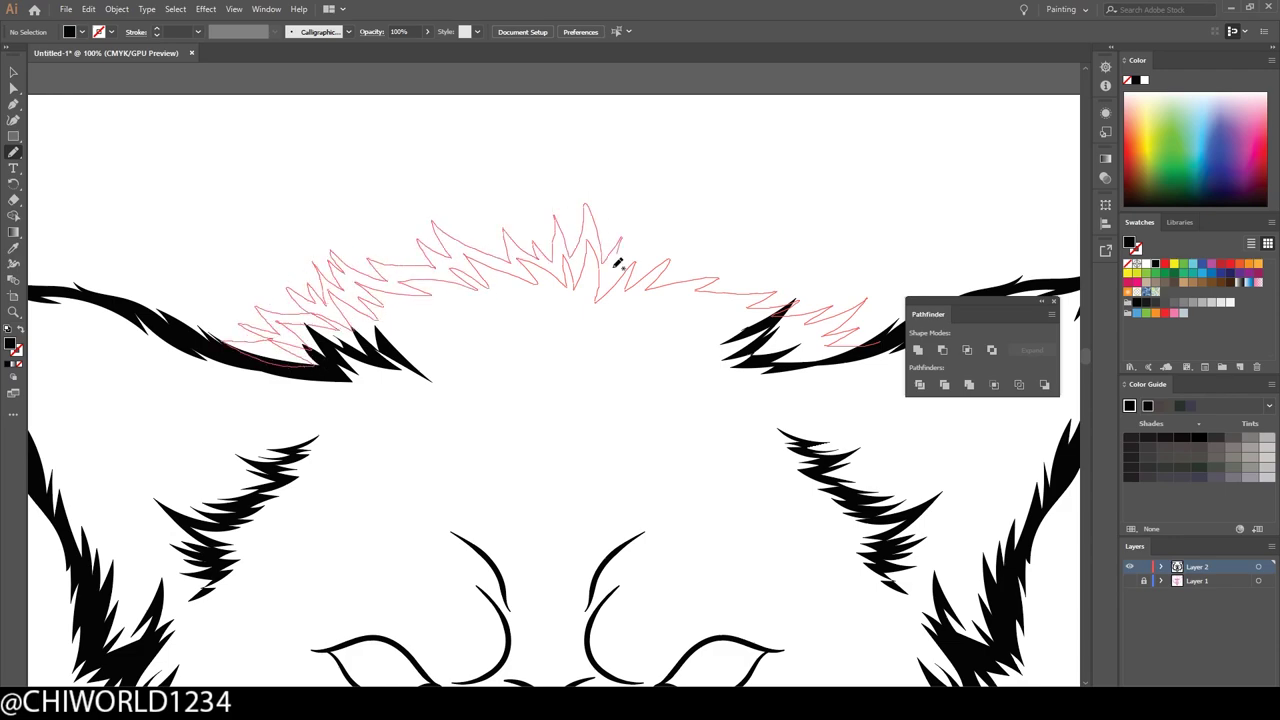
drag(618, 262, 900, 290)
Select and delete the stray fur strokes on the left side of the head
key(ctrl+minus)
key(ctrl+minus)
key(ctrl+minus)
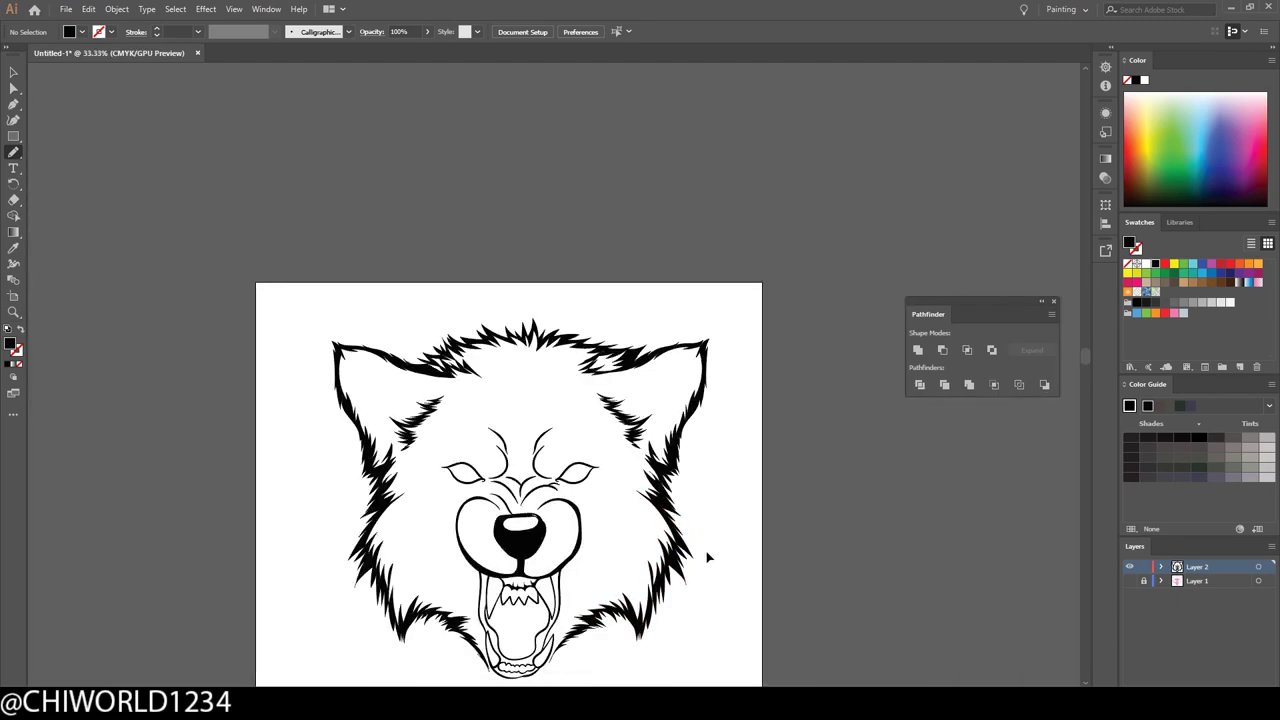
key(ctrl+plus)
key(ctrl+plus)
key(ctrl+minus)
key(ctrl+minus)
key(ctrl+minus)
key(ctrl+plus)
key(ctrl+plus)
key(ctrl+plus)
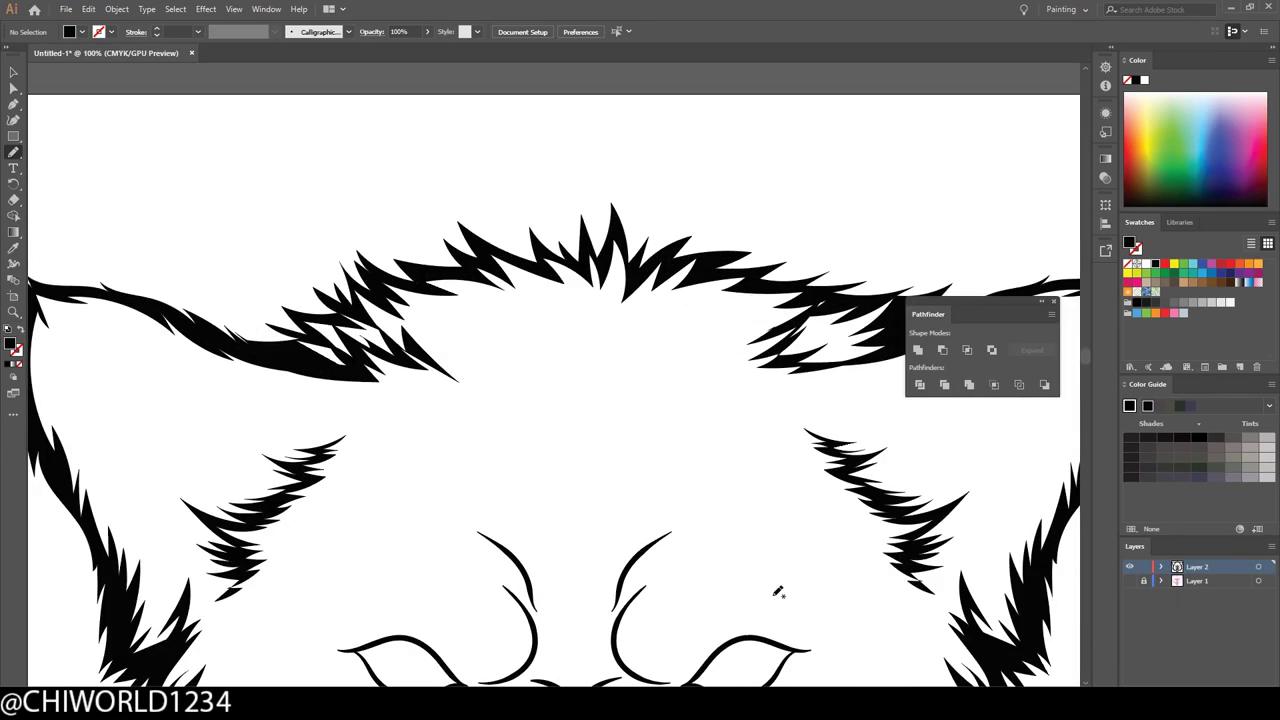
key(shift+e)
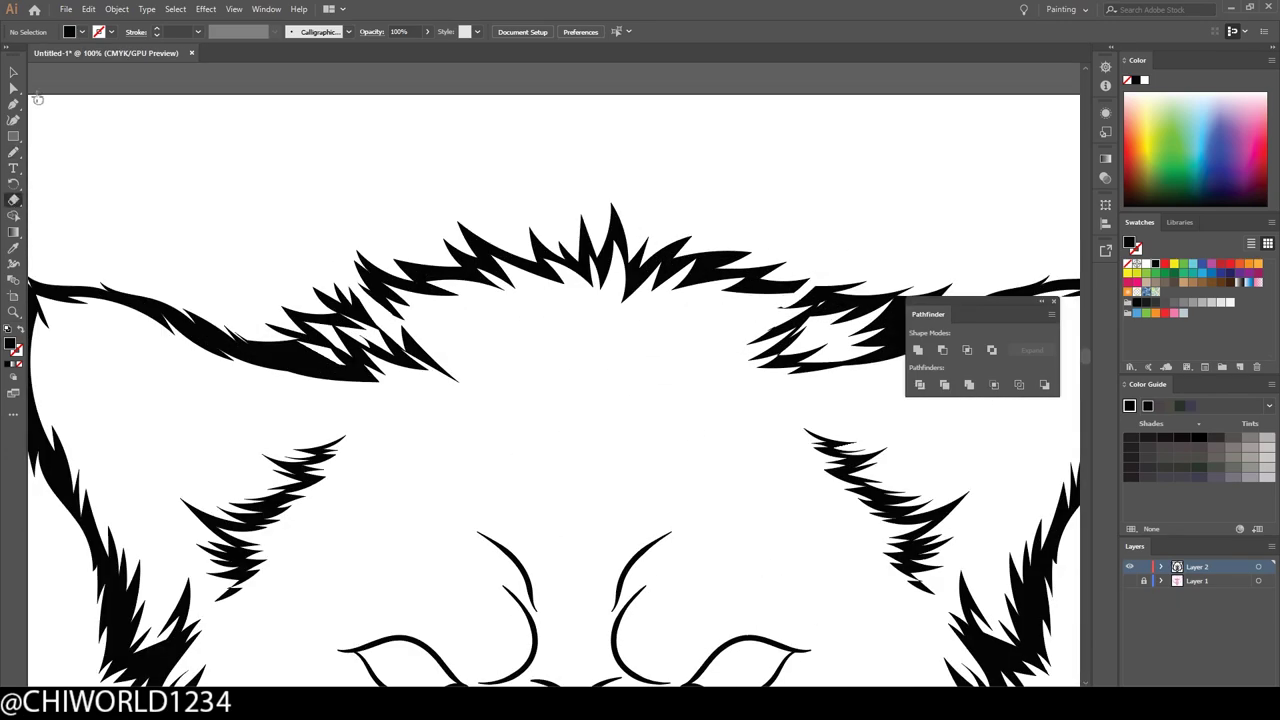
key(v)
drag(250, 280, 400, 370)
key(Delete)
key(ctrl+minus)
key(ctrl+minus)
key(ctrl+minus)
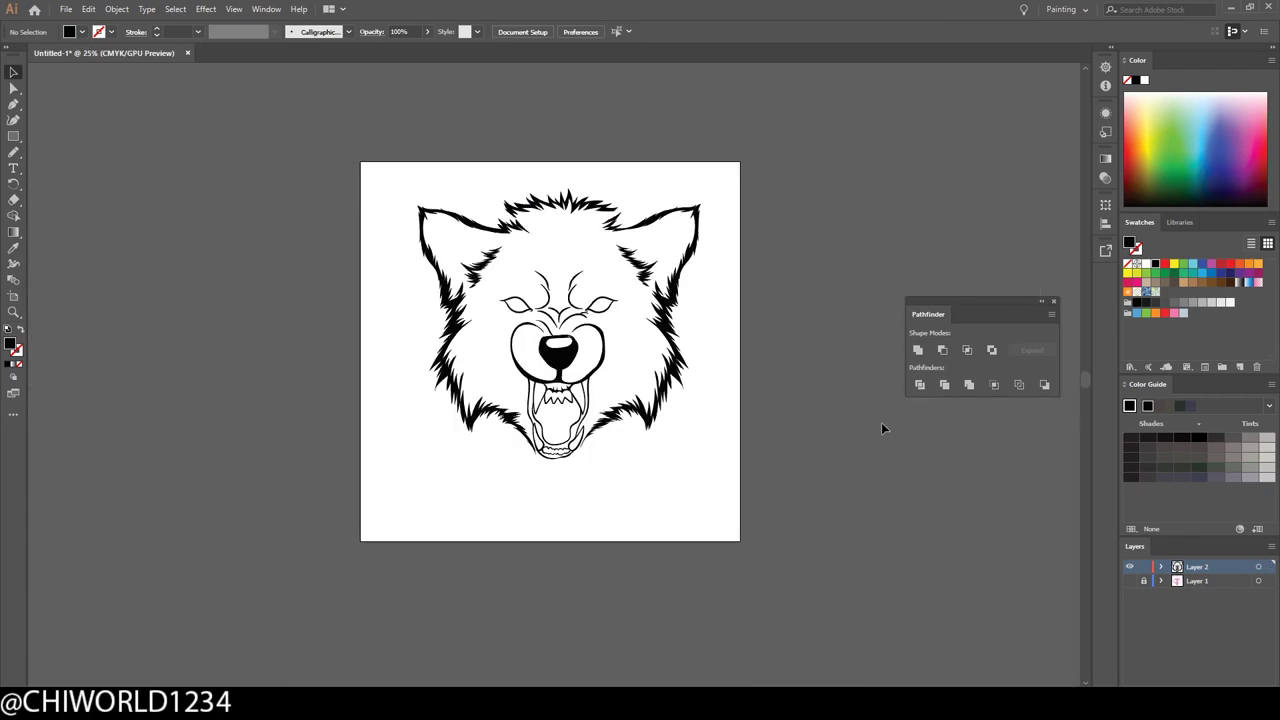
key(ctrl+plus)
key(ctrl+plus)
key(ctrl+plus)
key(ctrl+plus)
Paint extra fur spikes along the underside of the jaw and chin
click(13, 152)
mouse_move(728, 228)
mouse_down()
mouse_move(266, 282)
mouse_move(337, 506)
mouse_move(471, 529)
mouse_move(594, 523)
mouse_move(708, 325)
mouse_up()
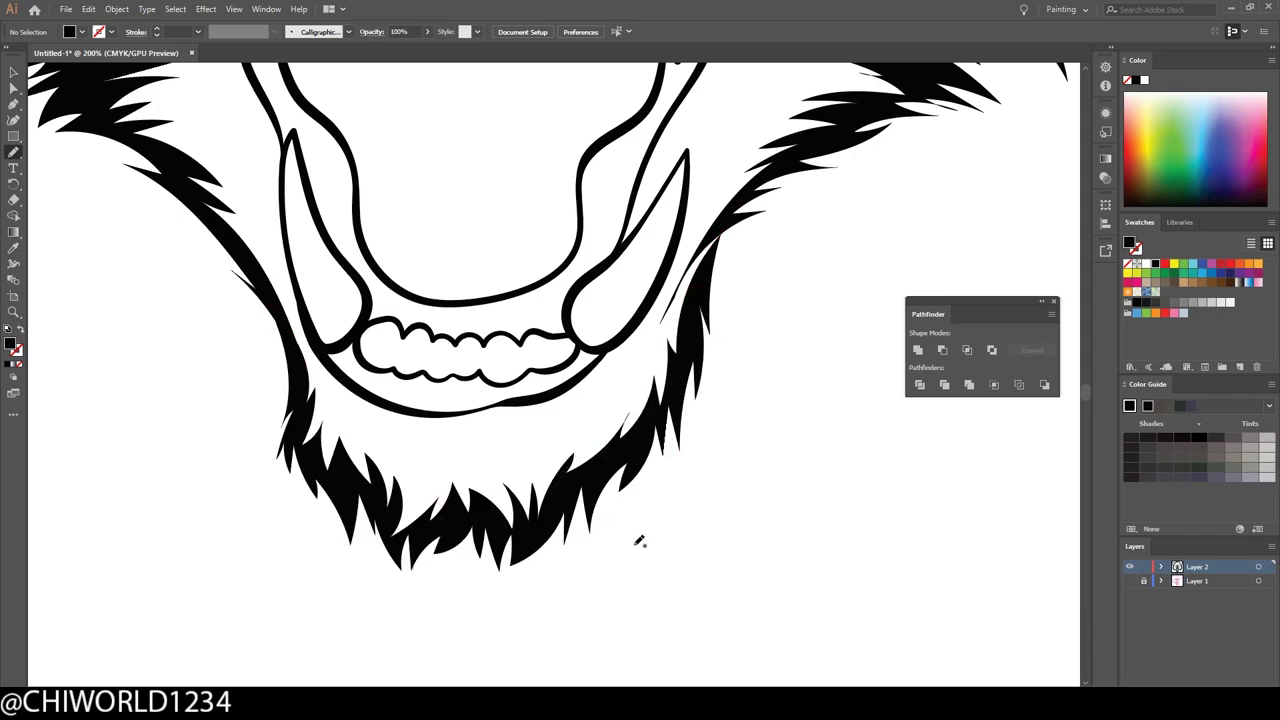
key(ctrl+minus)
key(ctrl+minus)
key(ctrl+minus)
key(ctrl+plus)
key(ctrl+plus)
key(ctrl+plus)
scroll(708, 475, up, 3)
mouse_move(935, 545)
mouse_down()
mouse_move(810, 487)
mouse_move(935, 545)
mouse_up()
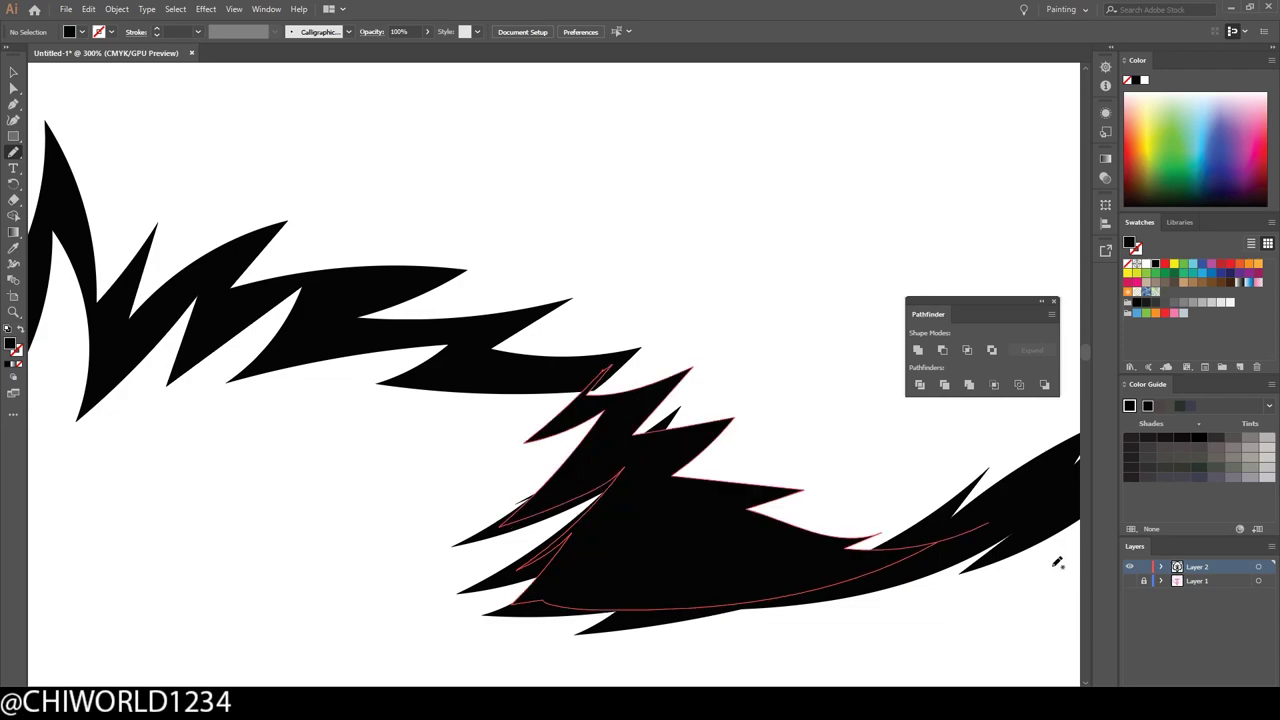
key(ctrl+minus)
key(ctrl+minus)
key(ctrl+minus)
key(ctrl+plus)
key(ctrl+plus)
mouse_move(440, 468)
mouse_down()
mouse_move(643, 410)
mouse_move(436, 410)
mouse_up()
Save the drawing as wolf.ai in Illustrator format
key(ctrl+plus)
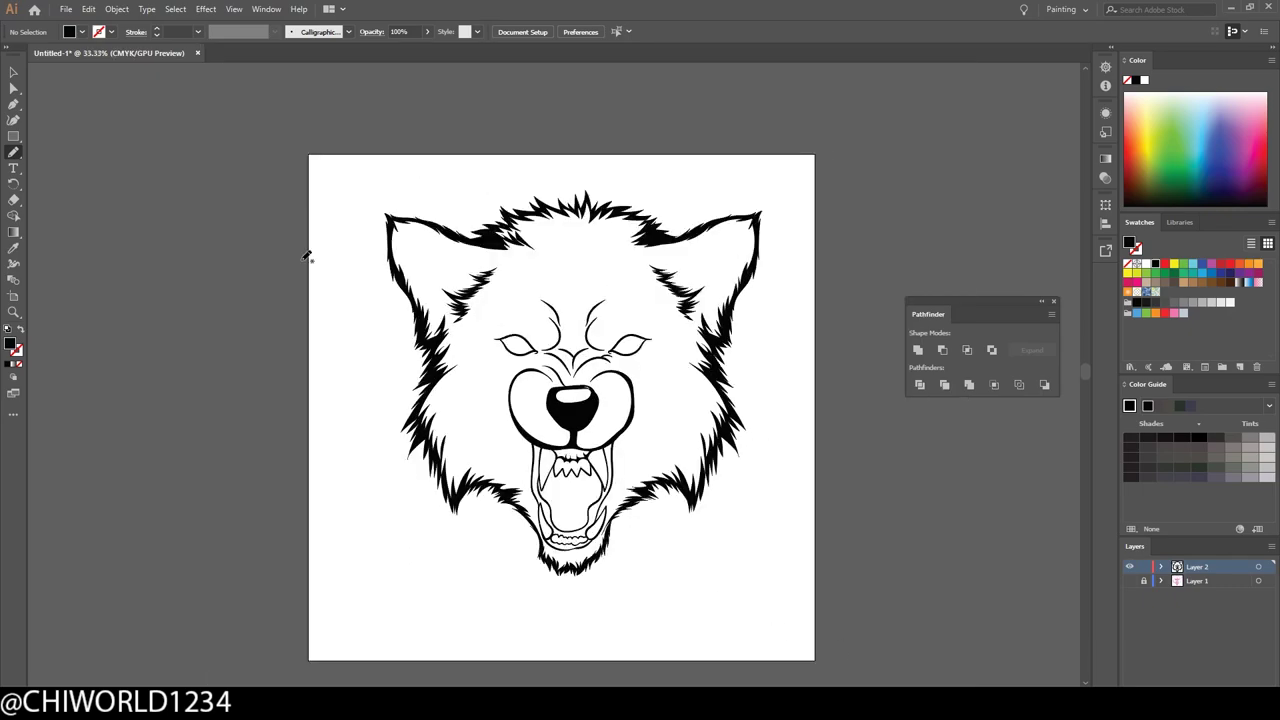
click(65, 8)
click(93, 112)
click(337, 363)
Accept the Illustrator save options and draw a crescent along the mouth's right inner side
click(216, 421)
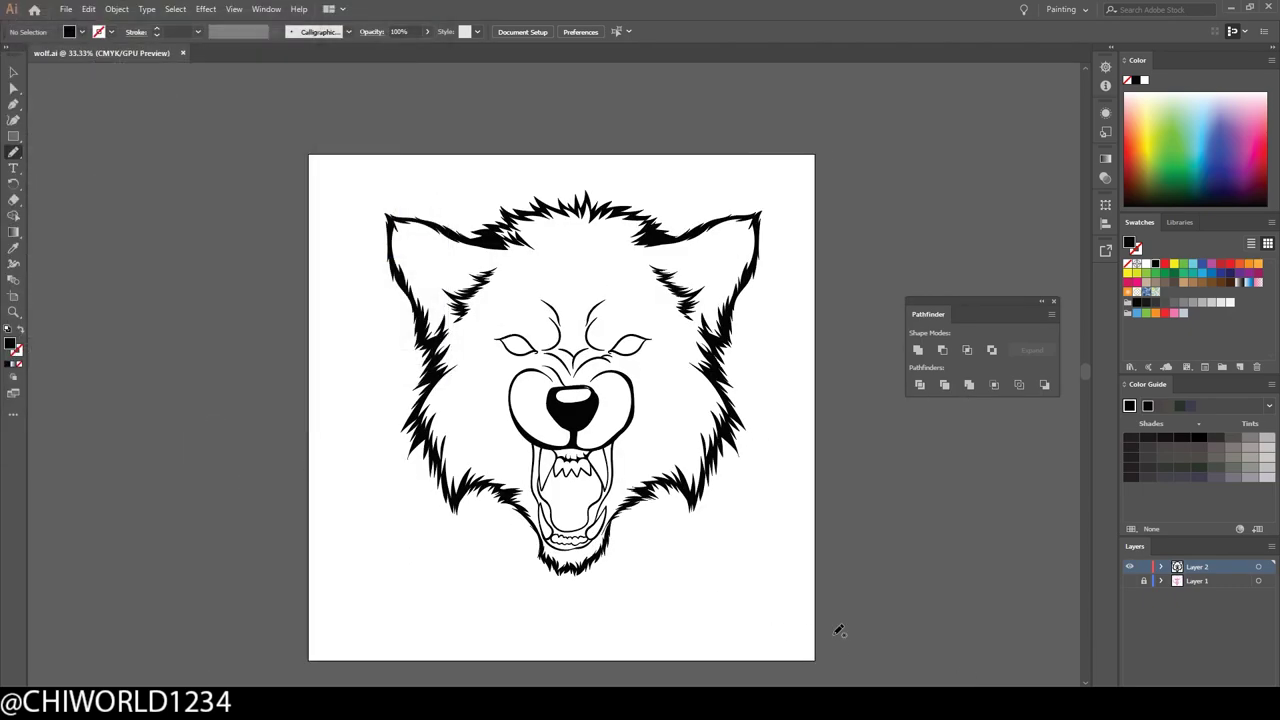
scroll(794, 629, down, 1)
key(ctrl+plus)
key(ctrl+plus)
key(ctrl+plus)
key(ctrl+plus)
mouse_move(710, 190)
mouse_down()
mouse_move(671, 420)
mouse_move(609, 189)
mouse_move(648, 108)
mouse_up()
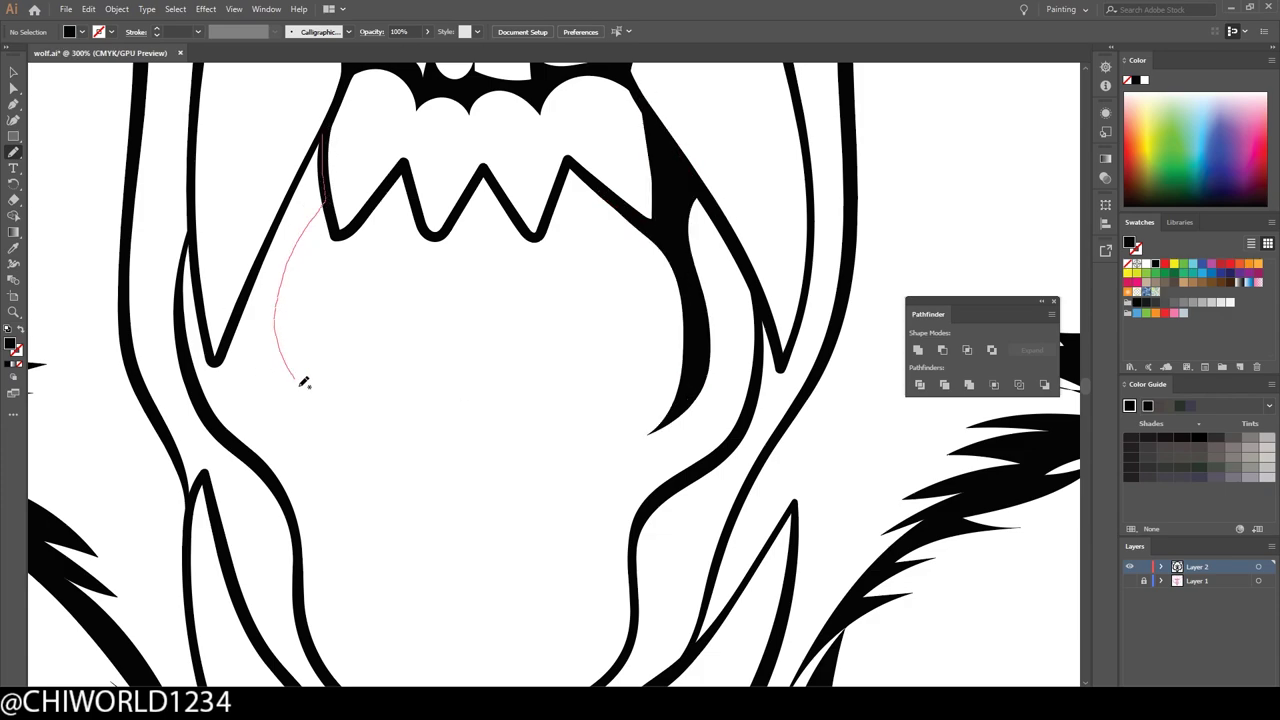
drag(293, 204, 293, 206)
scroll(400, 428, down, 3)
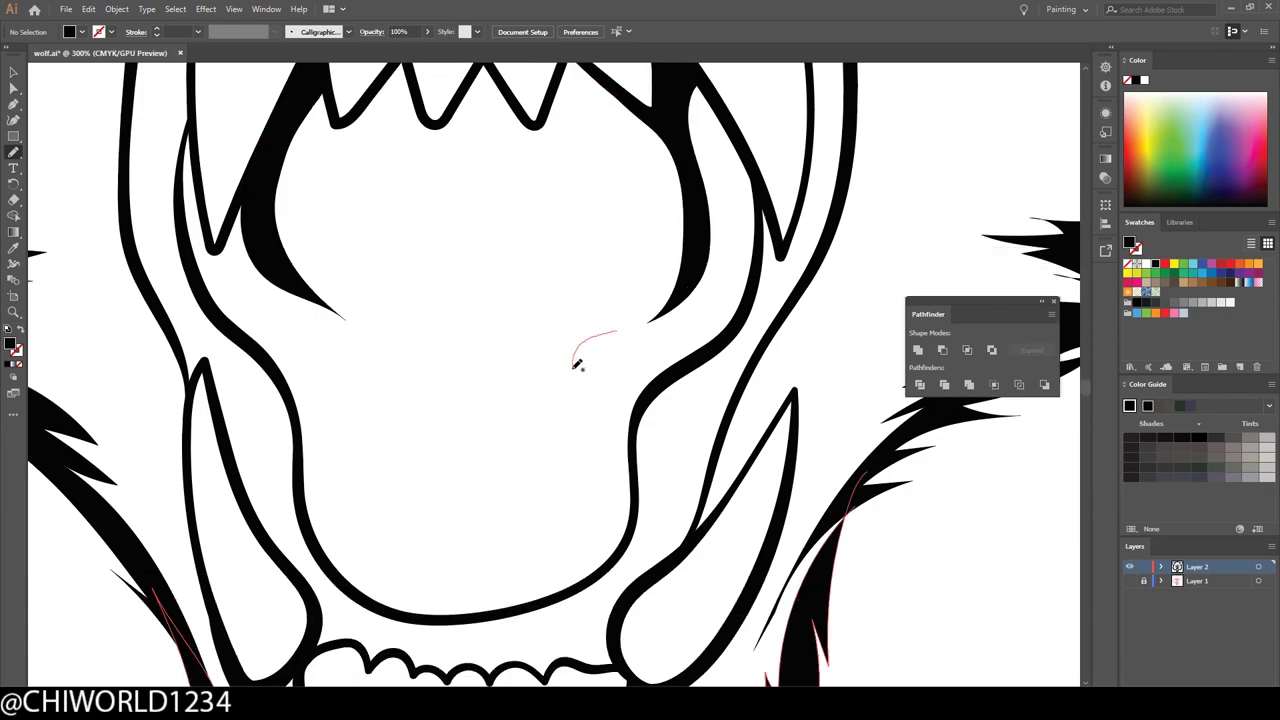
Draw the tongue's curved edge and its wavy centre line below the teeth
drag(557, 353, 635, 328)
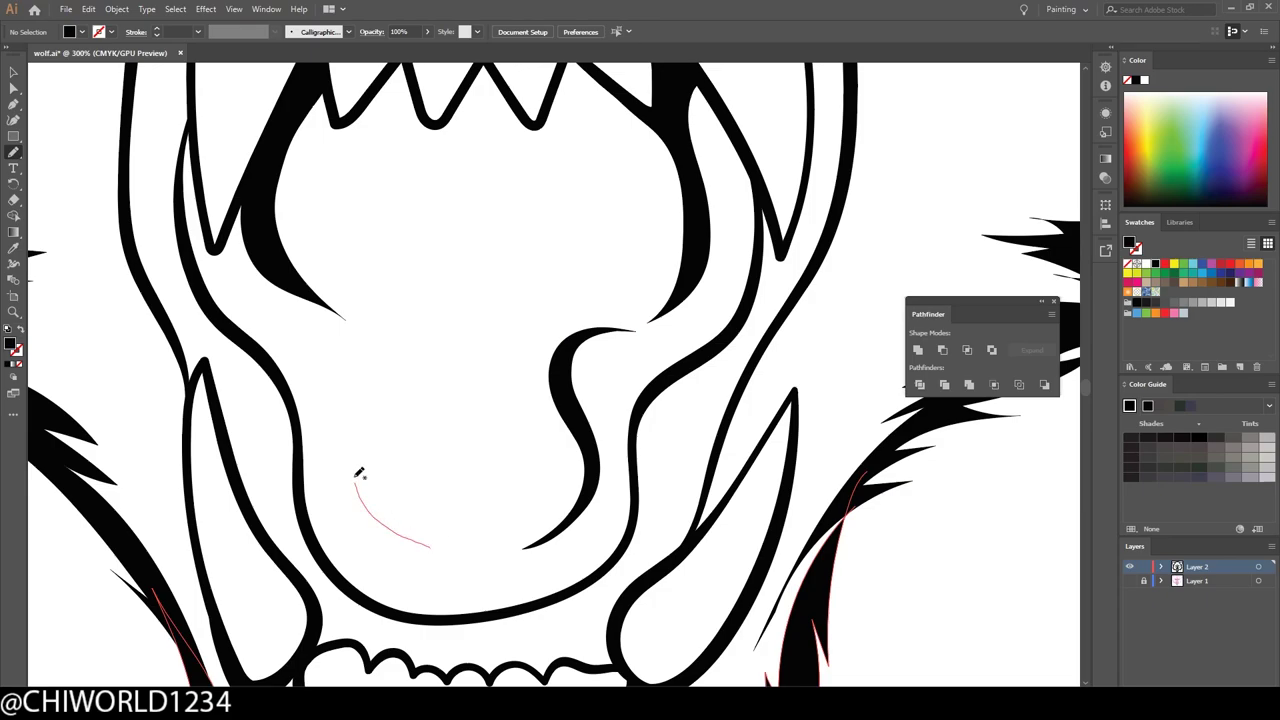
drag(346, 425, 355, 340)
scroll(694, 563, down, 5)
scroll(700, 550, up, 5)
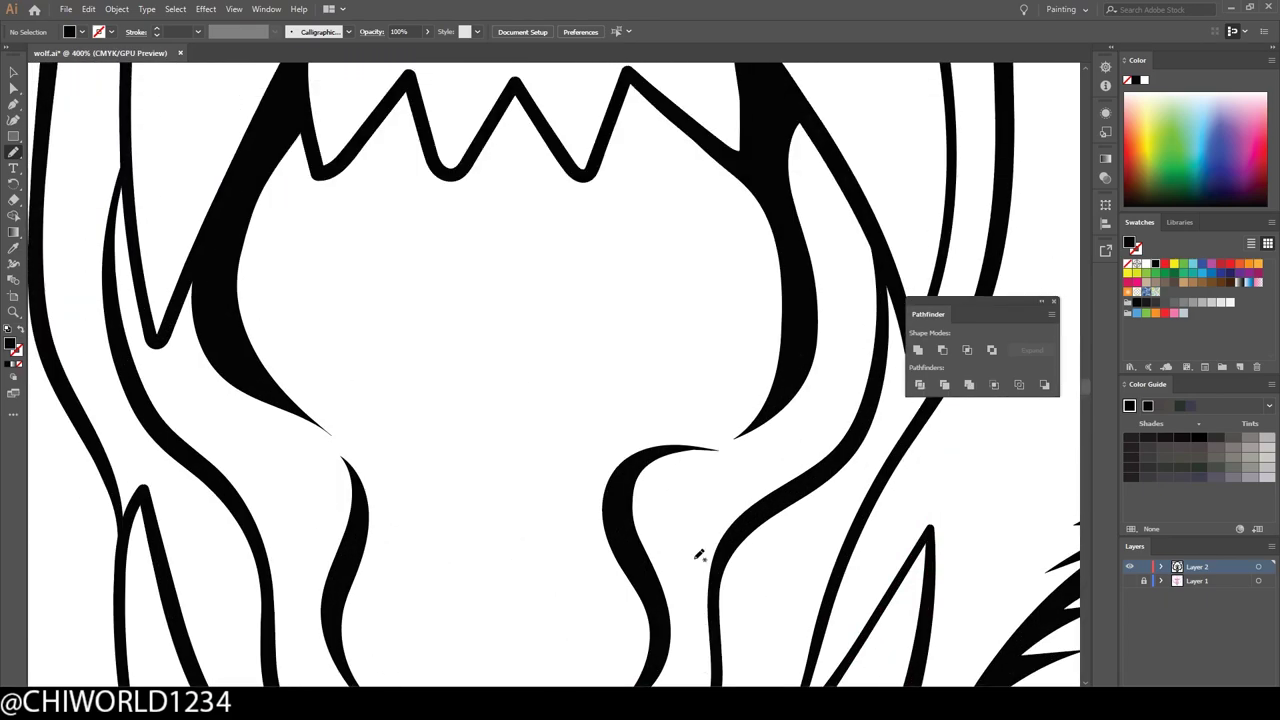
drag(786, 226, 619, 170)
drag(525, 408, 487, 328)
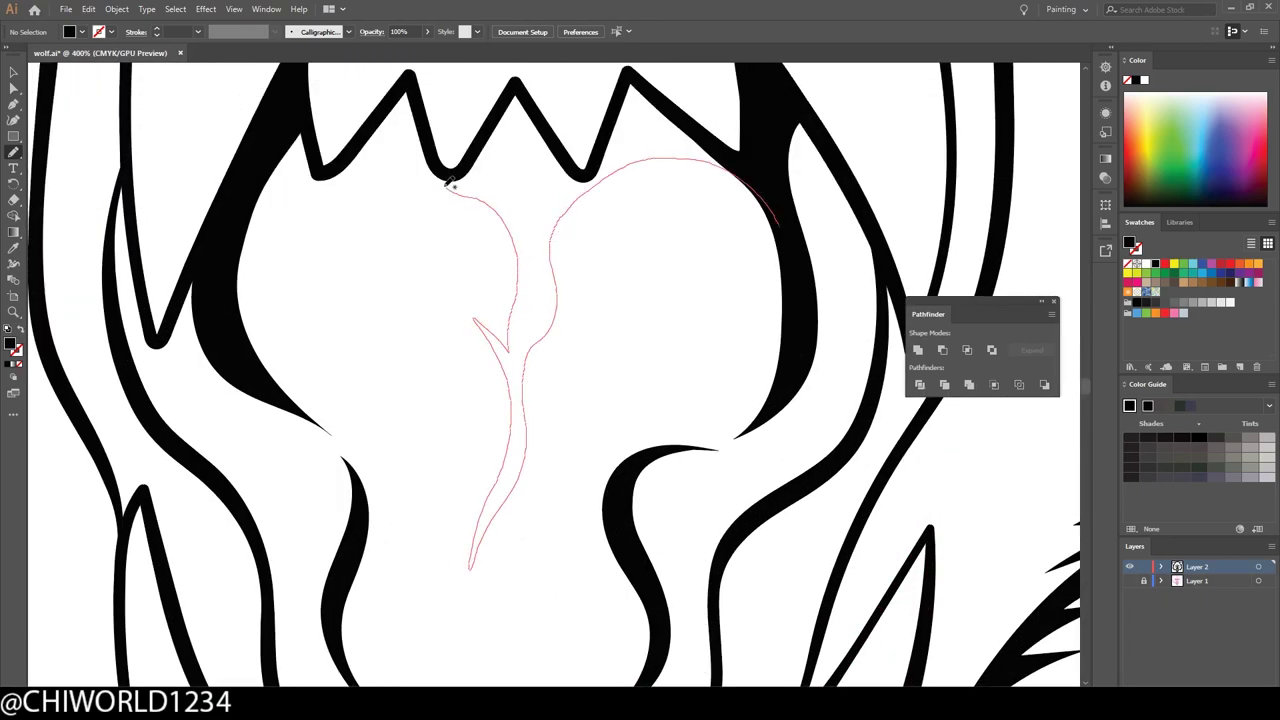
drag(727, 152, 729, 154)
scroll(866, 400, down, 3)
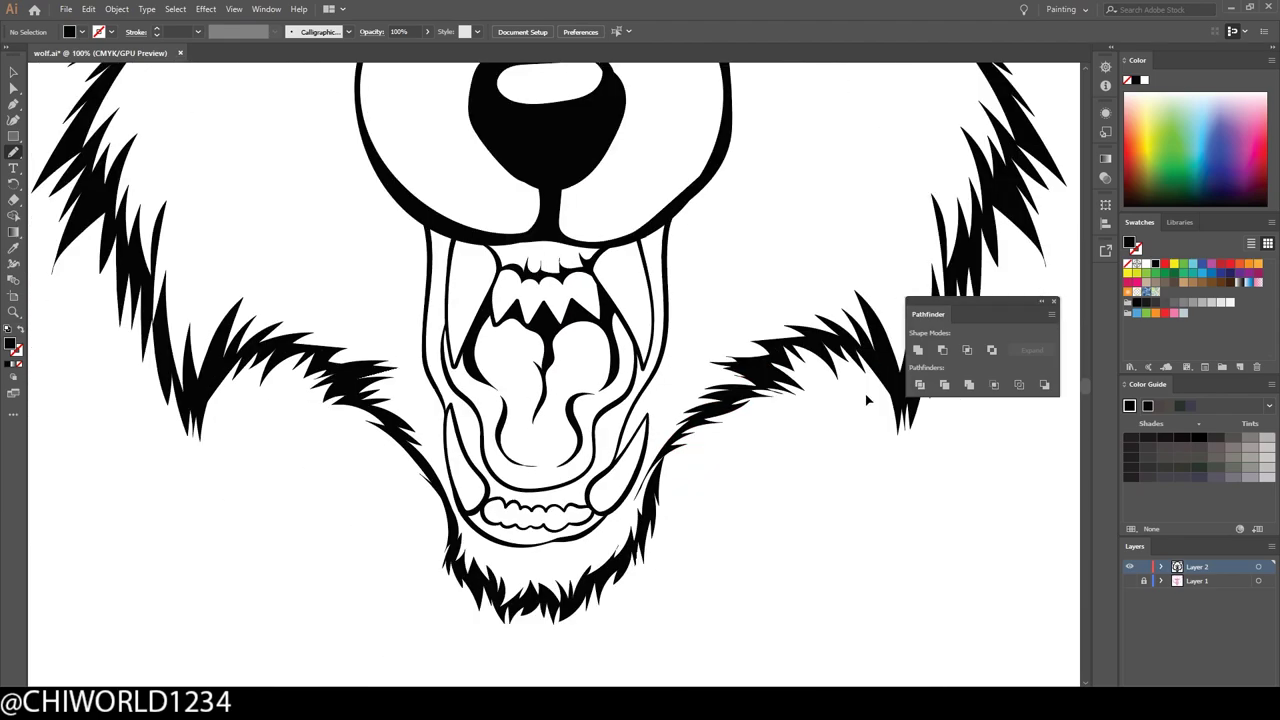
scroll(869, 384, down, 2)
scroll(870, 380, up, 3)
Draw a wrinkle stroke above the muzzle
scroll(883, 314, up, 1)
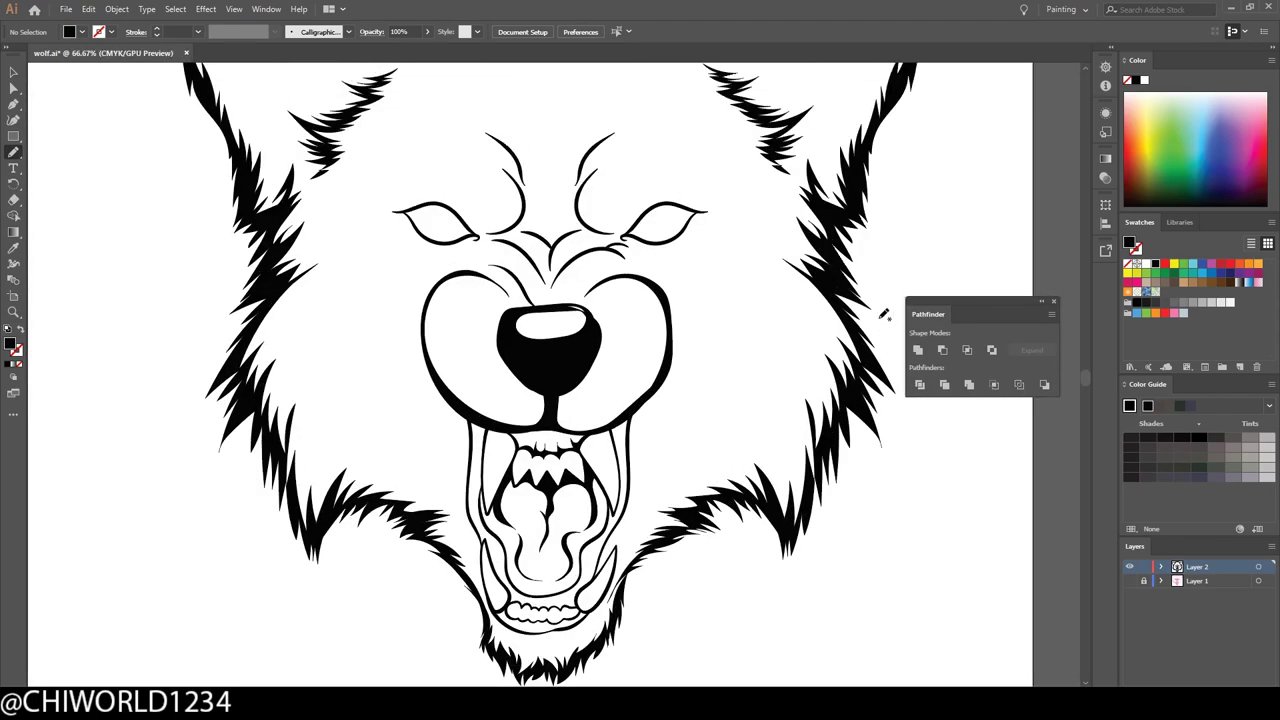
scroll(883, 314, up, 2)
scroll(883, 314, up, 1)
scroll(884, 315, up, 1)
drag(283, 356, 307, 293)
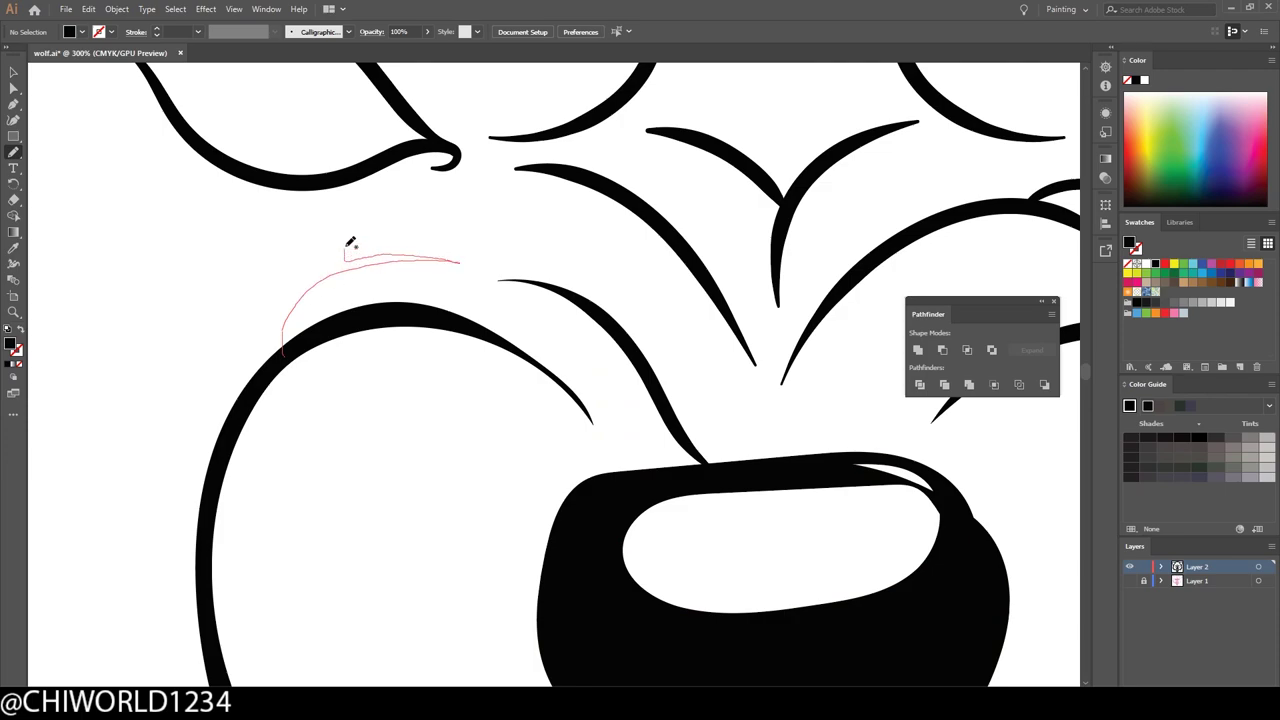
drag(384, 190, 215, 440)
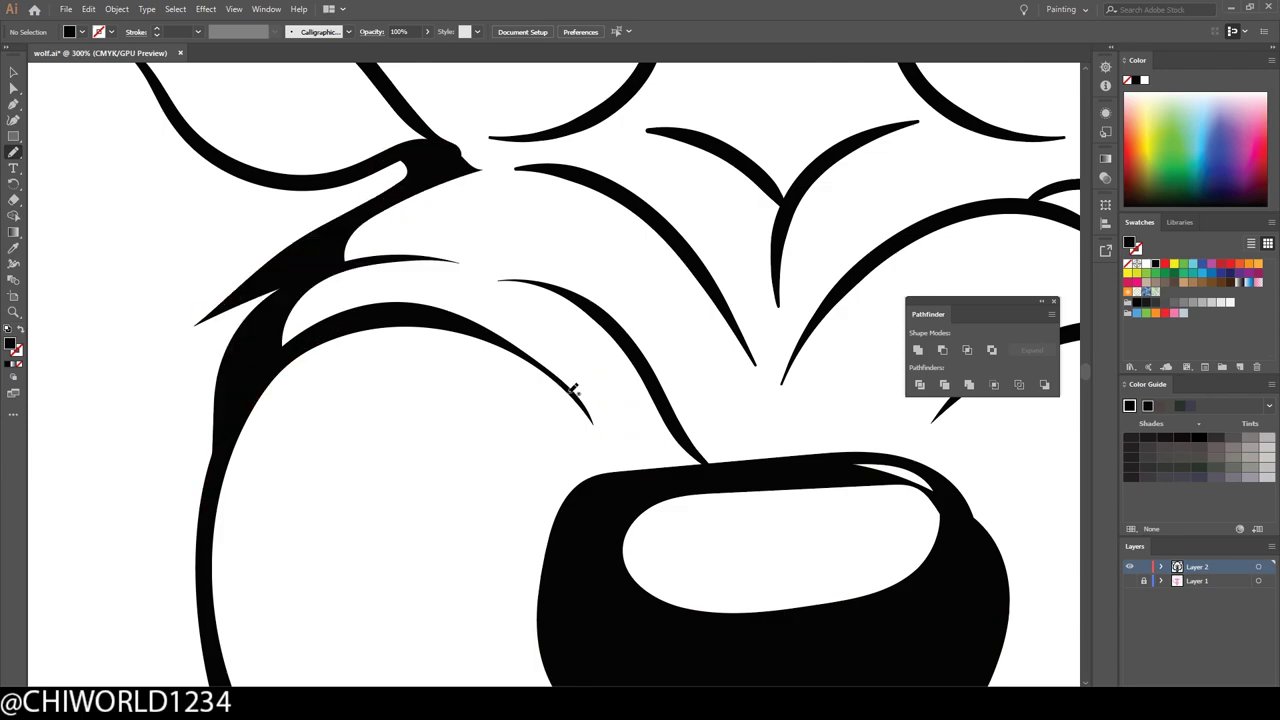
scroll(571, 386, down, 4)
scroll(570, 276, up, 3)
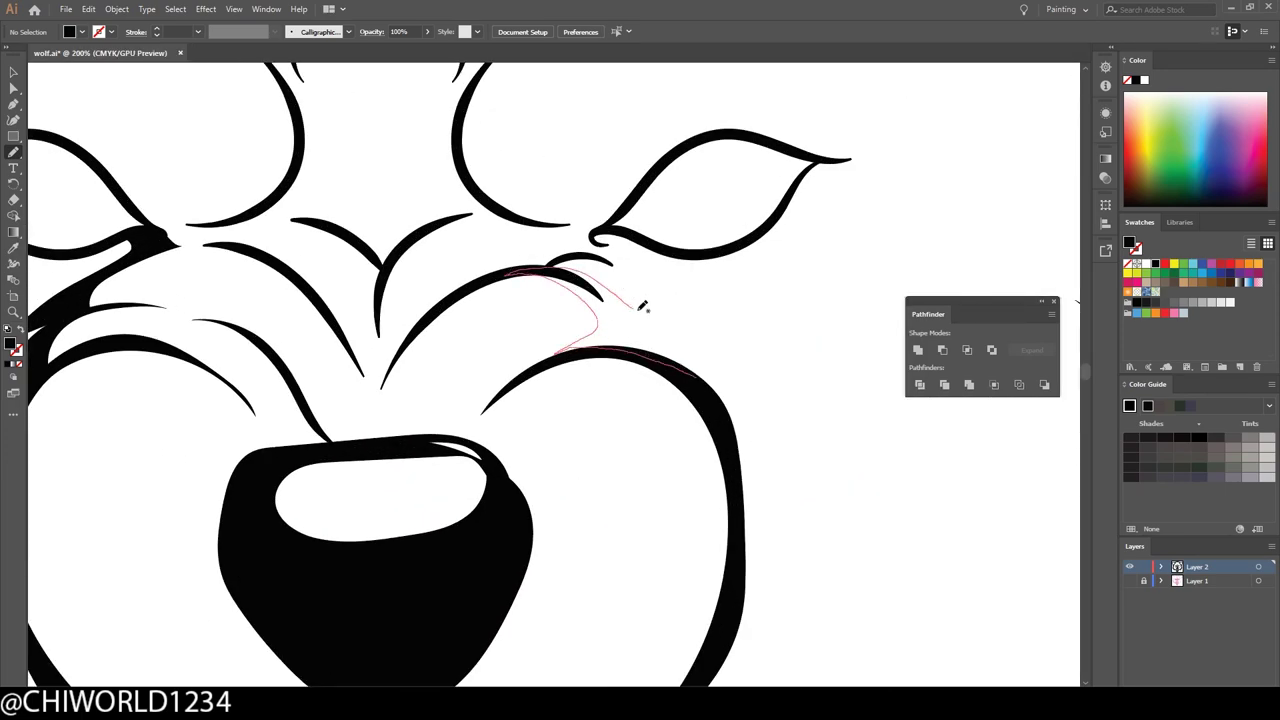
Add a wrinkle stroke beside the right eye
drag(531, 268, 528, 270)
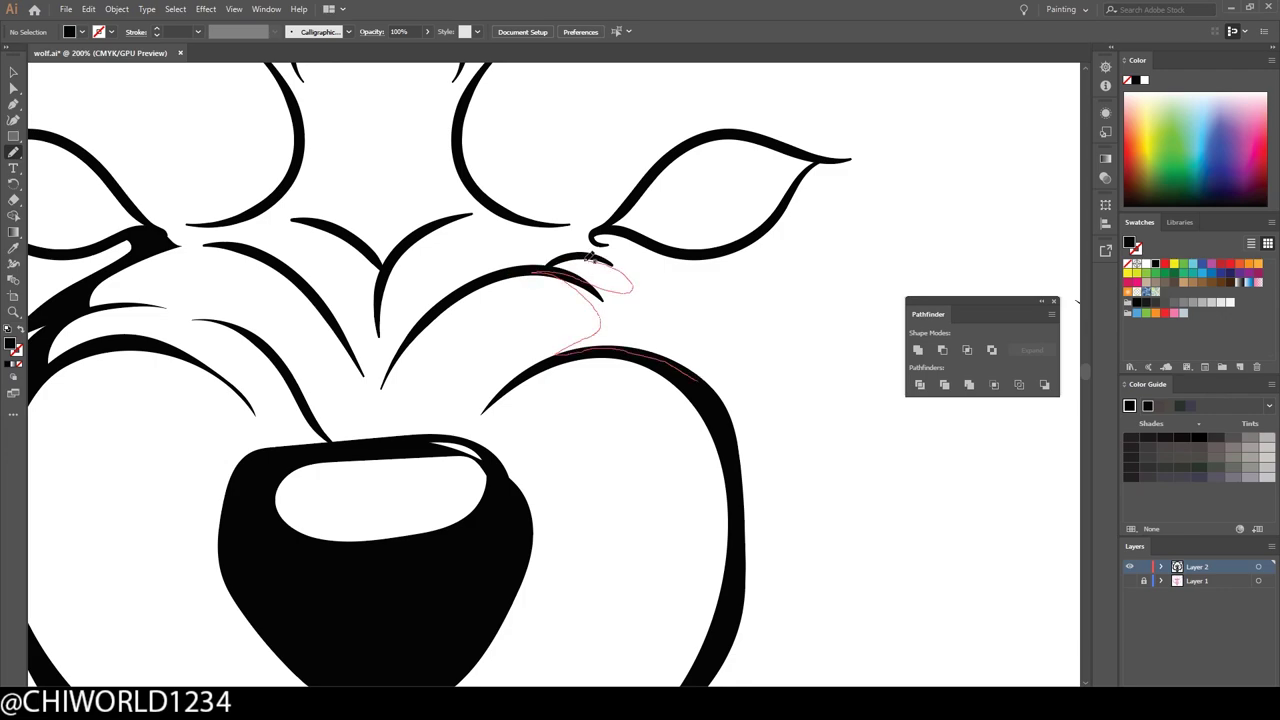
drag(757, 360, 742, 420)
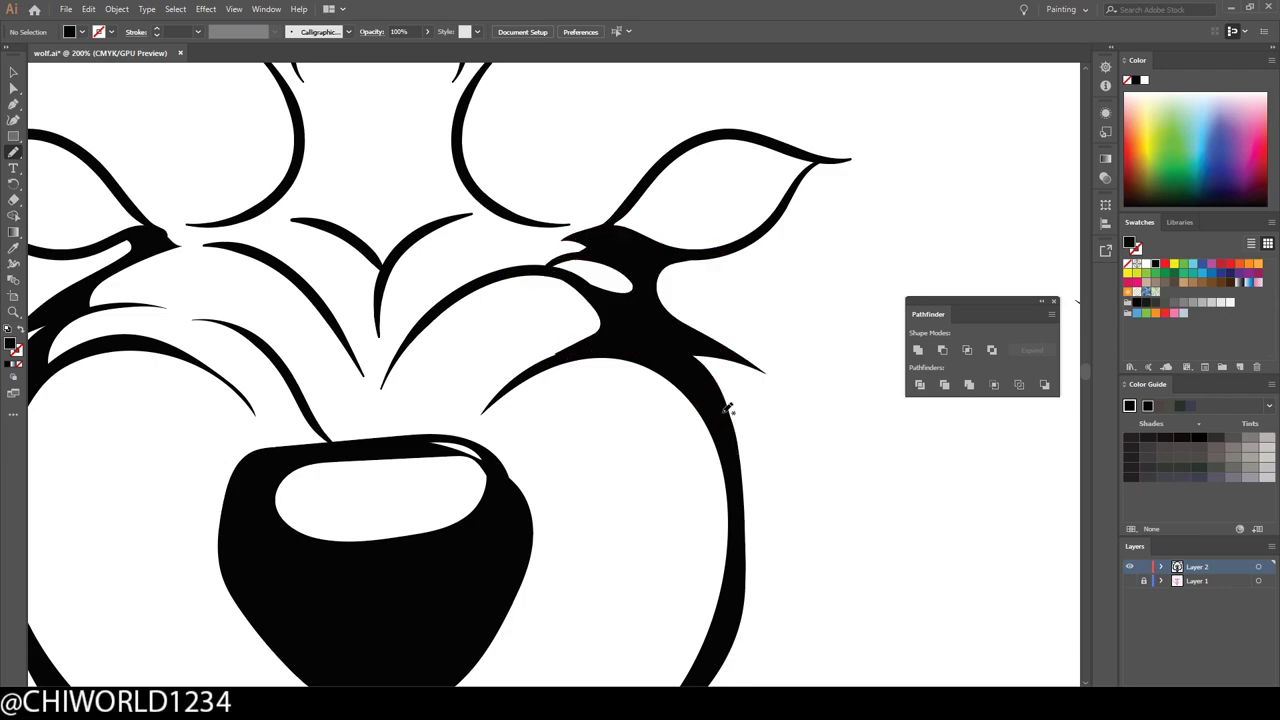
scroll(786, 461, down, 4)
scroll(786, 461, up, 3)
scroll(785, 460, up, 2)
scroll(786, 465, up, 2)
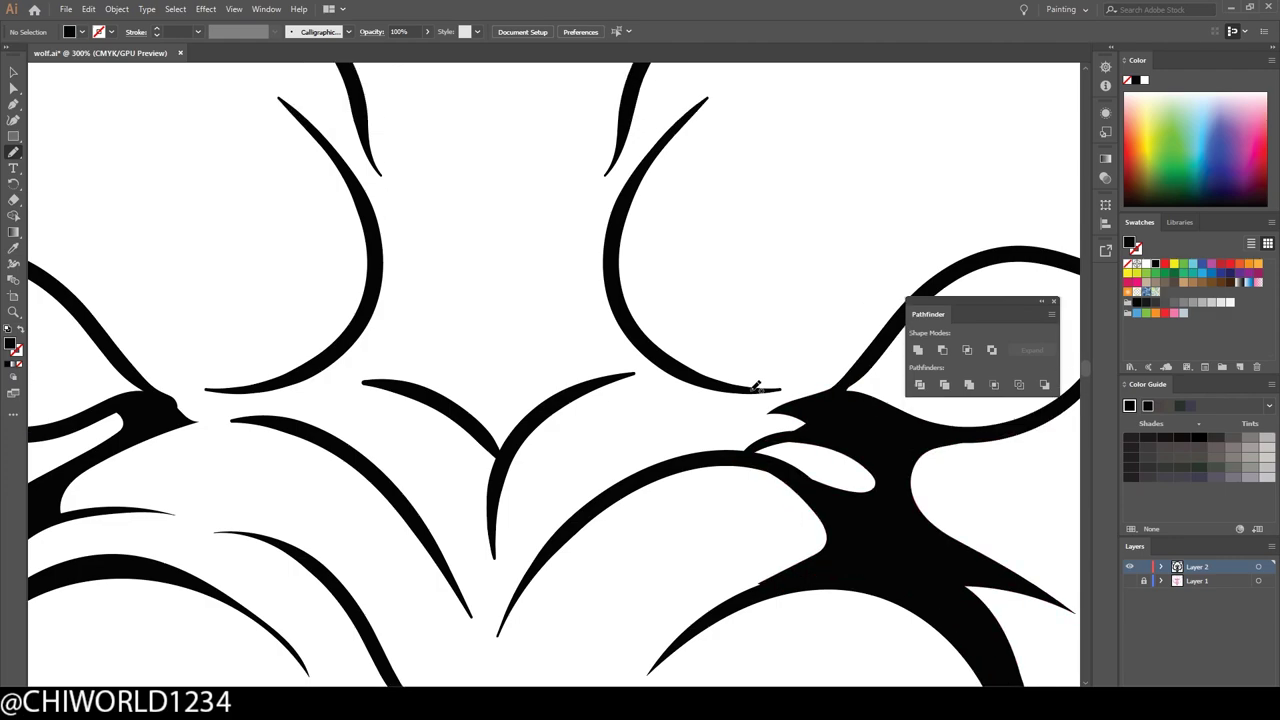
Thicken the brow curve and add spiky furrow strokes between and along the brows
drag(612, 268, 612, 270)
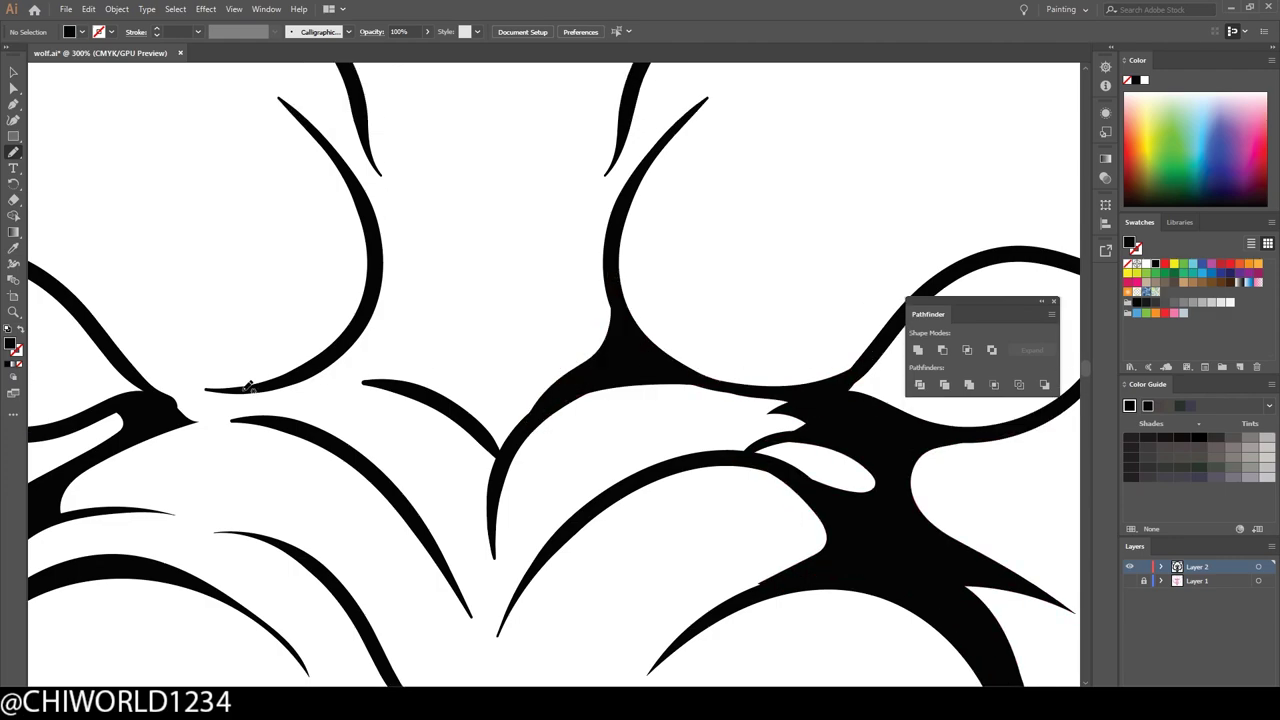
drag(513, 343, 481, 92)
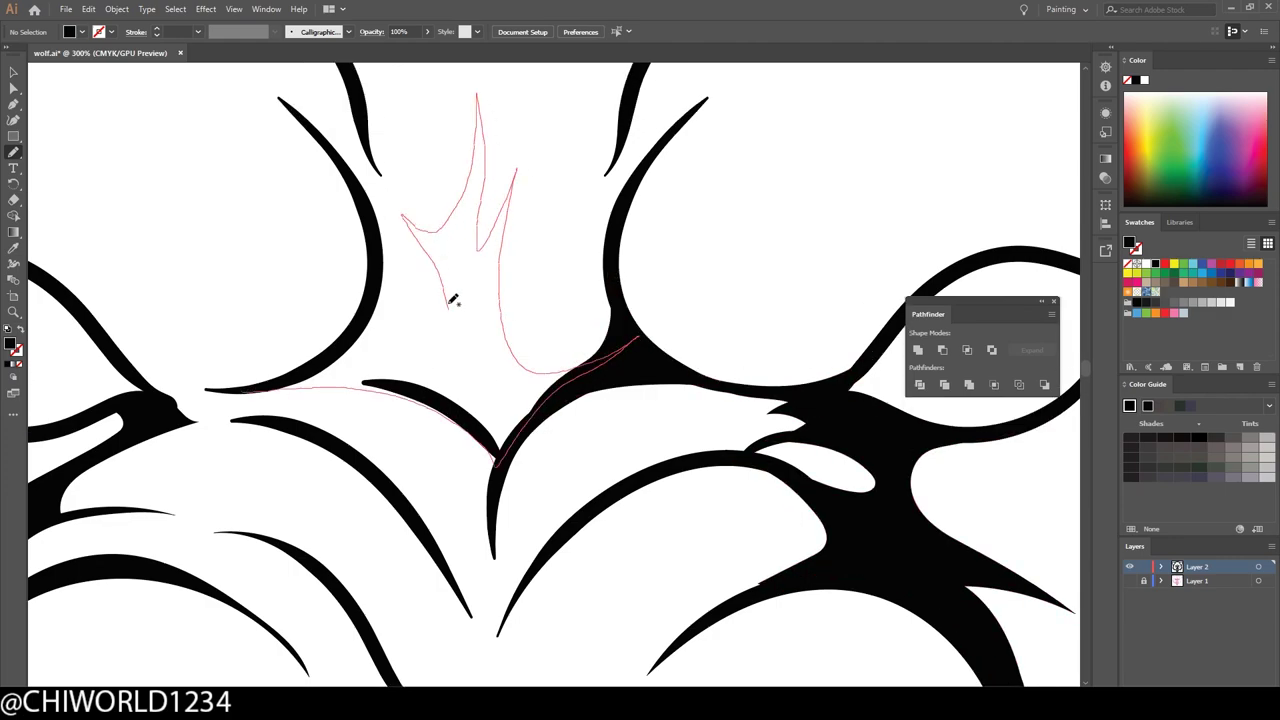
drag(452, 298, 375, 300)
scroll(695, 620, down, 3)
scroll(730, 620, up, 3)
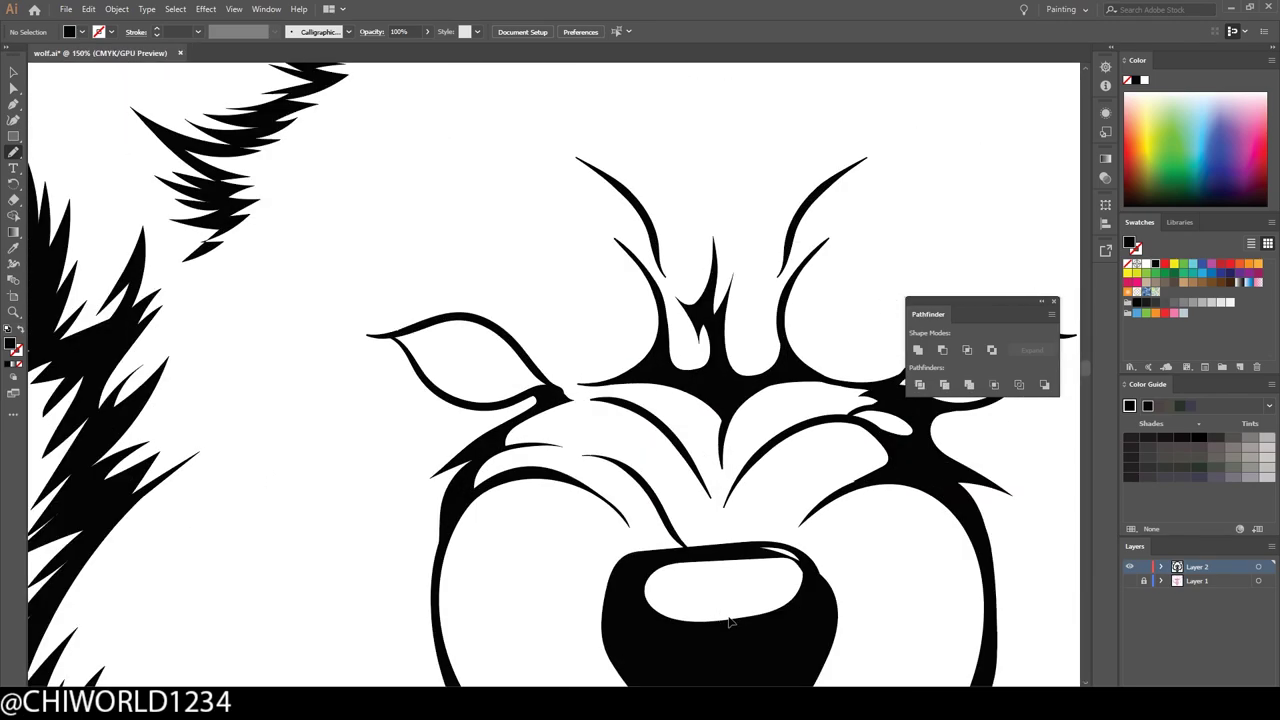
scroll(621, 375, up, 3)
mouse_move(373, 497)
mouse_down()
mouse_move(443, 337)
mouse_move(370, 500)
mouse_up()
scroll(368, 505, down, 3)
scroll(640, 680, down, 2)
scroll(600, 682, up, 2)
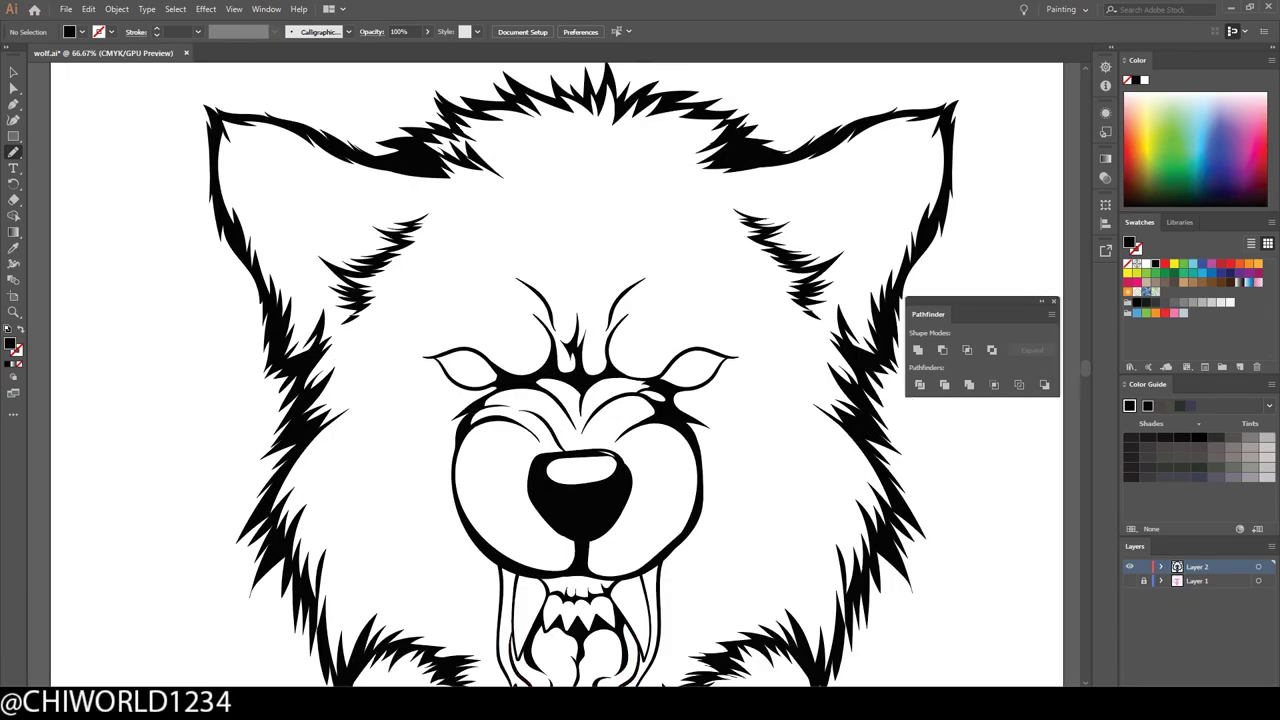
scroll(656, 618, up, 1)
scroll(700, 500, up, 1)
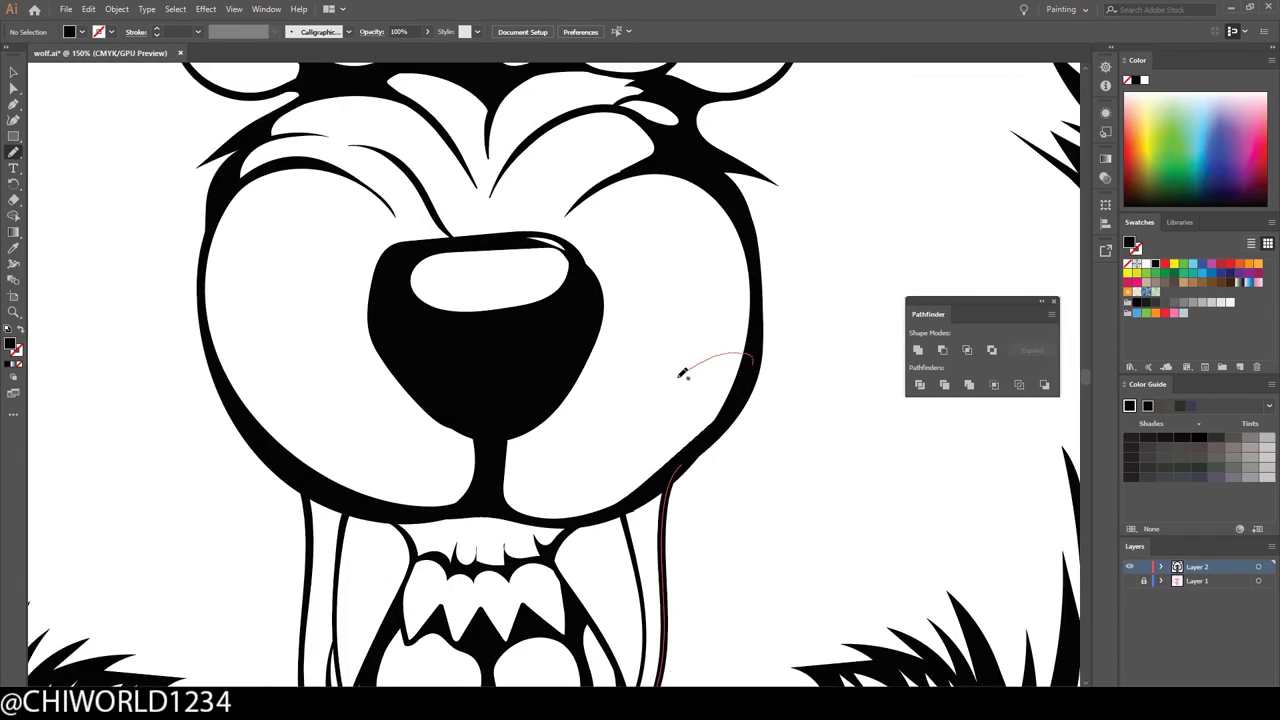
Add a wrinkle on the right cheek and two whisker lines on the left cheek
drag(696, 256, 745, 255)
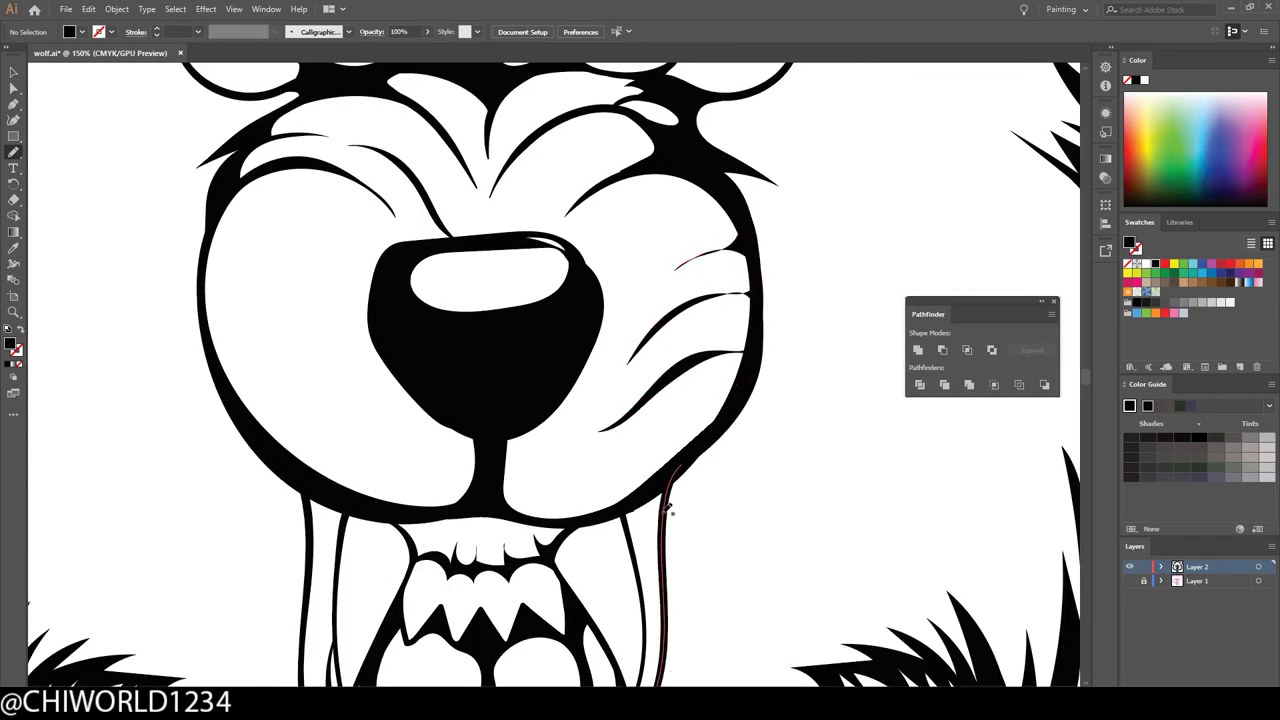
scroll(688, 634, down, 3)
scroll(688, 634, up, 3)
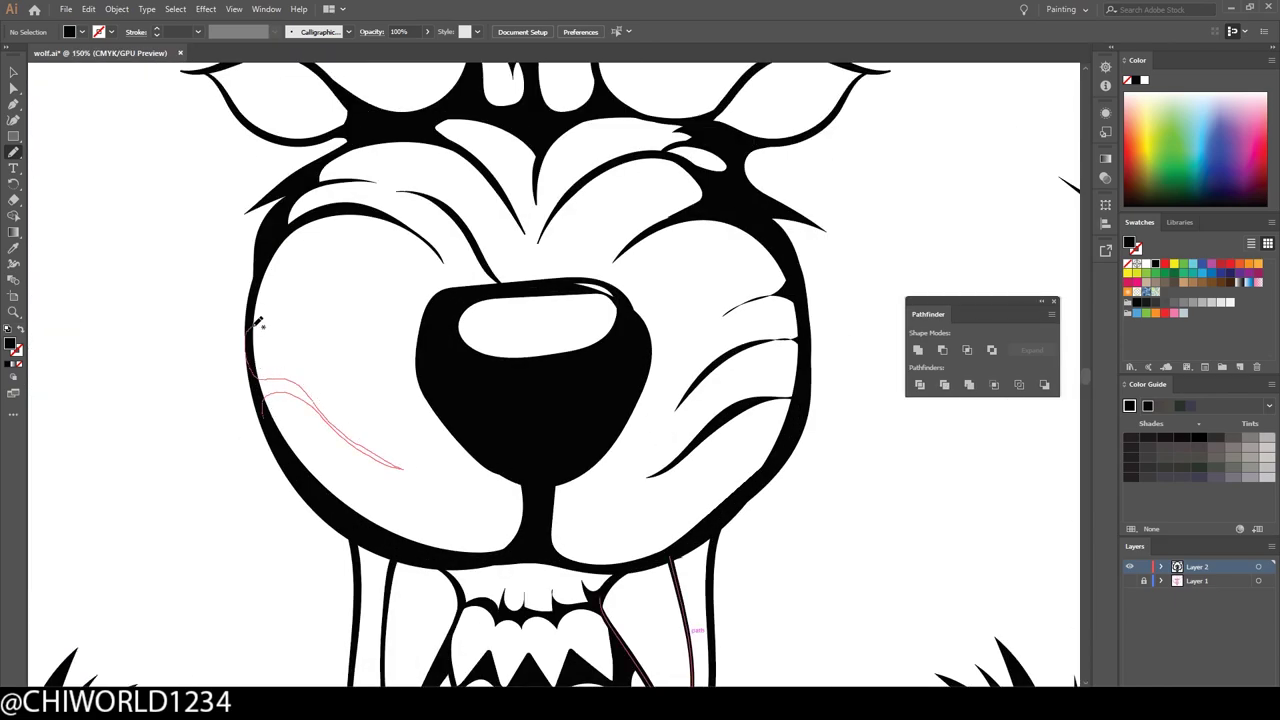
drag(281, 443, 282, 446)
drag(248, 378, 257, 334)
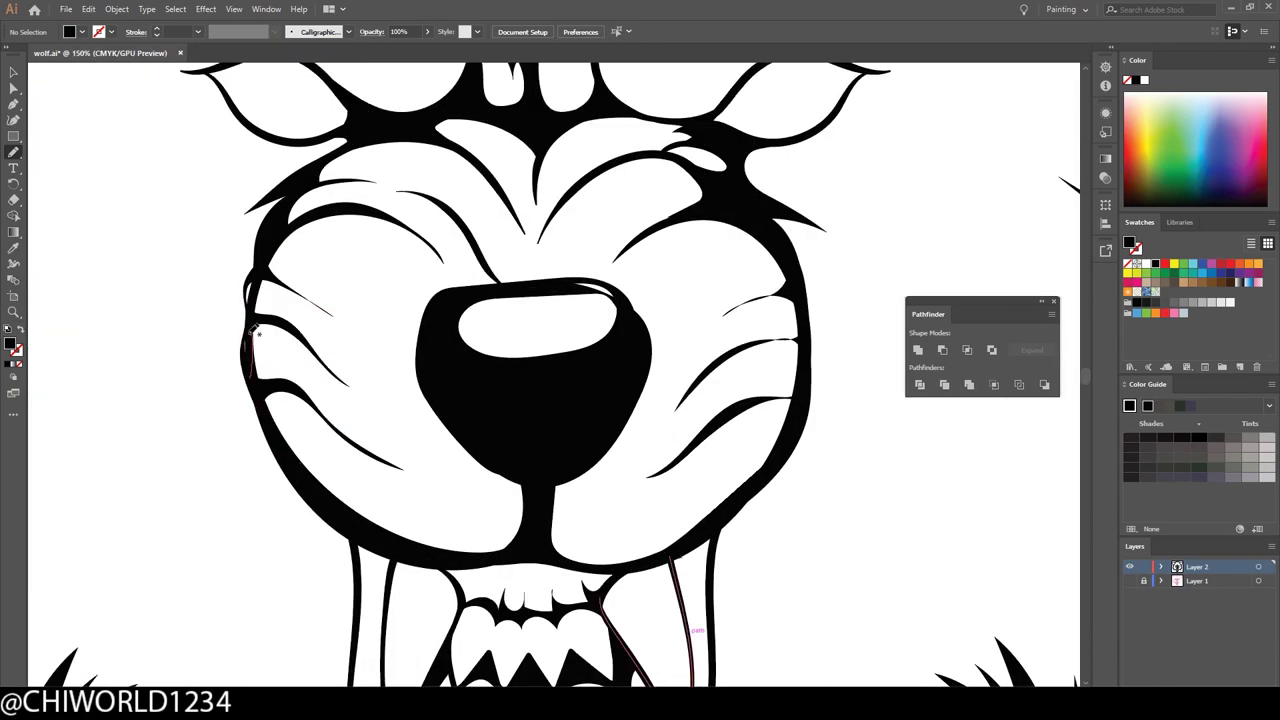
scroll(441, 655, down, 4)
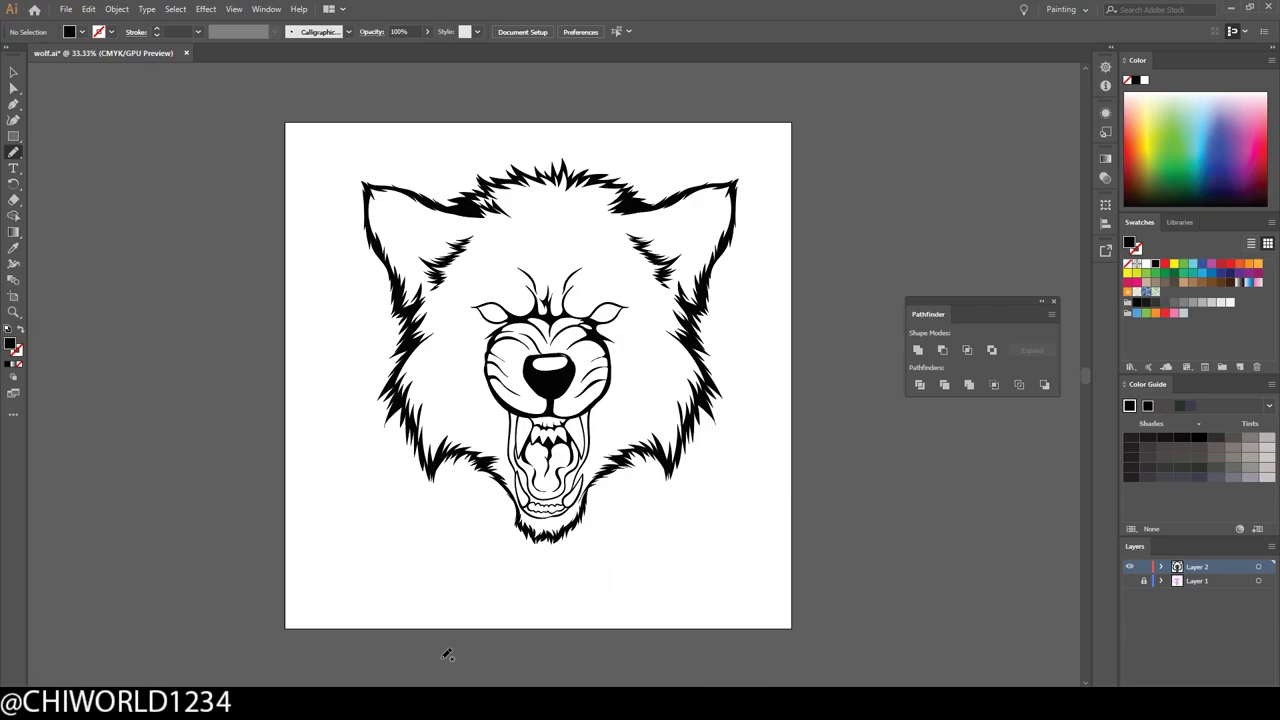
Outline the lower gums and draw the lower teeth along the jaw
scroll(530, 610, up, 2)
scroll(606, 608, up, 3)
scroll(606, 606, up, 3)
scroll(606, 606, up, 1)
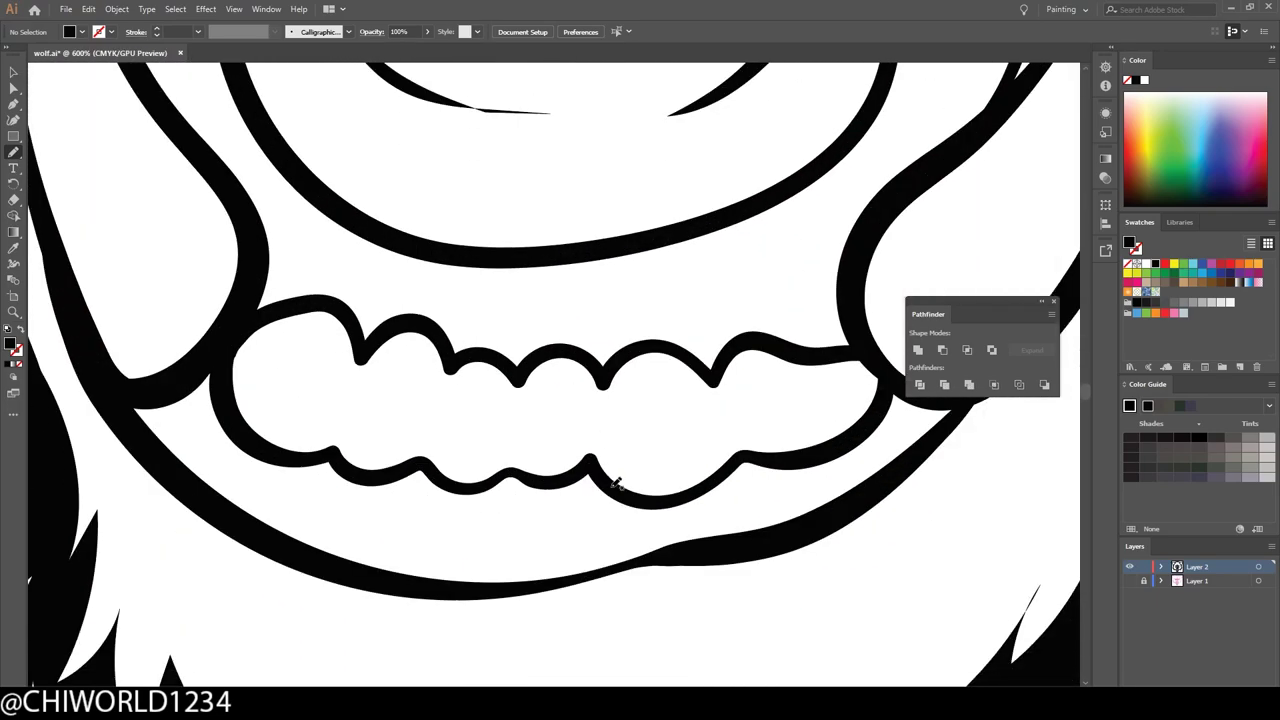
scroll(617, 484, up, 1)
drag(800, 558, 749, 514)
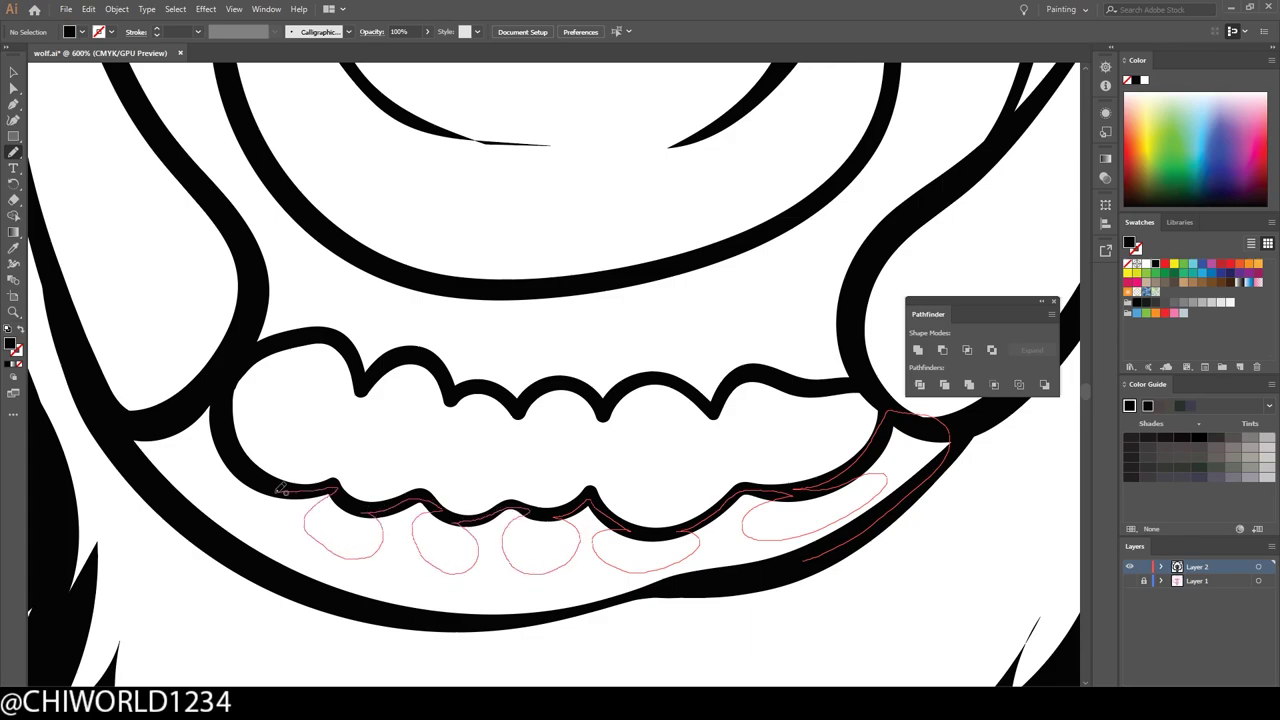
drag(283, 490, 208, 438)
drag(390, 582, 650, 590)
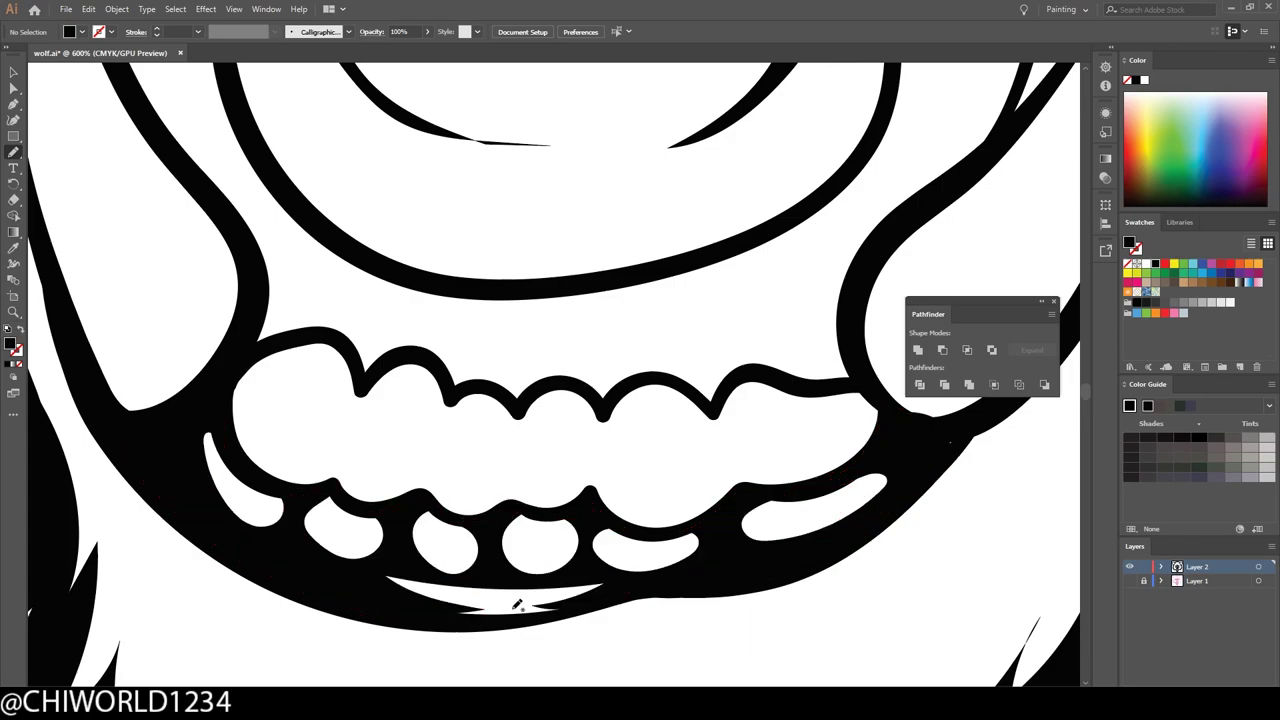
scroll(517, 605, down, 5)
scroll(703, 617, up, 2)
scroll(689, 606, up, 2)
scroll(437, 492, down, 1)
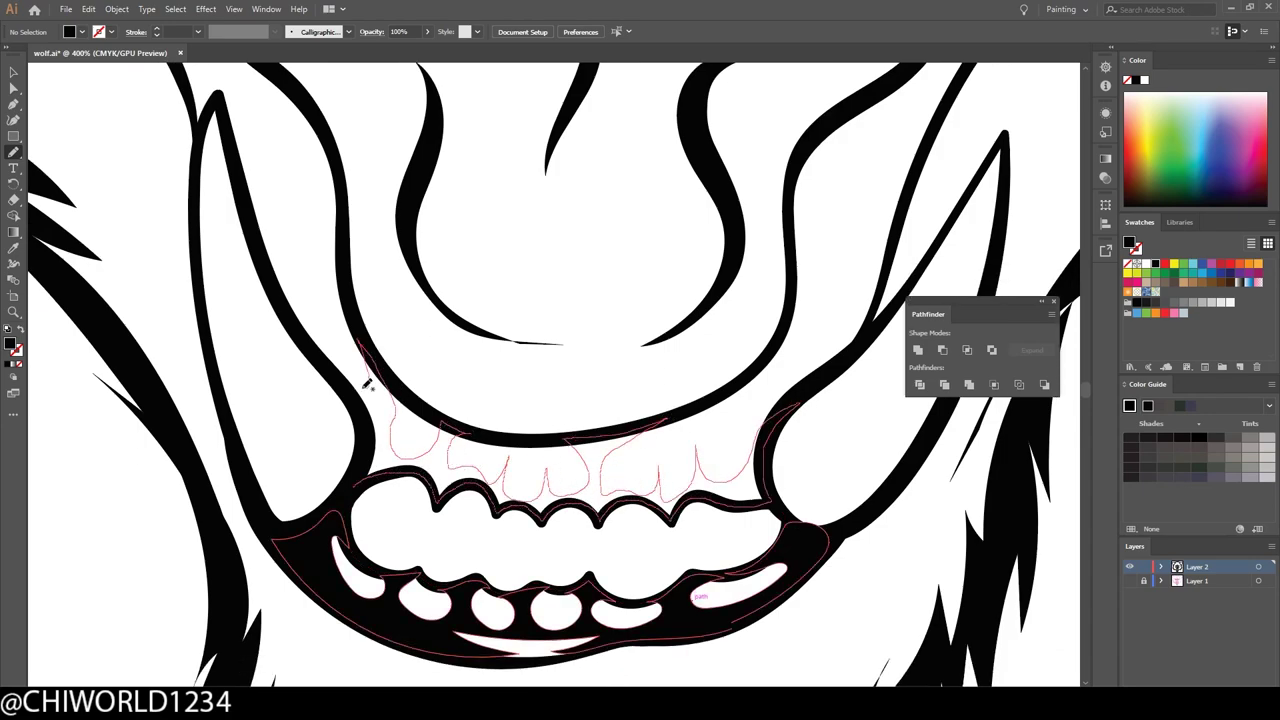
Draw strokes from the jaw corner up the side of the mouth
scroll(450, 480, down, 5)
scroll(600, 550, up, 5)
scroll(677, 594, up, 1)
drag(628, 654, 677, 594)
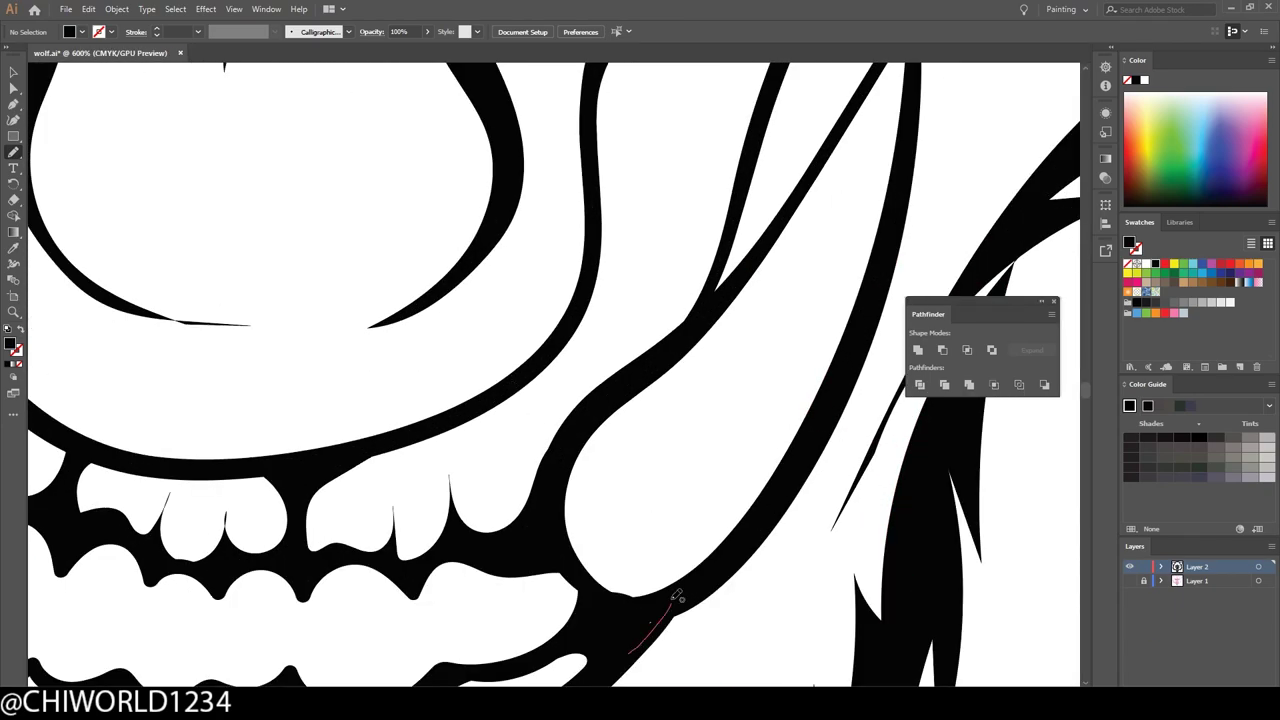
scroll(677, 594, up, 1)
drag(458, 532, 573, 397)
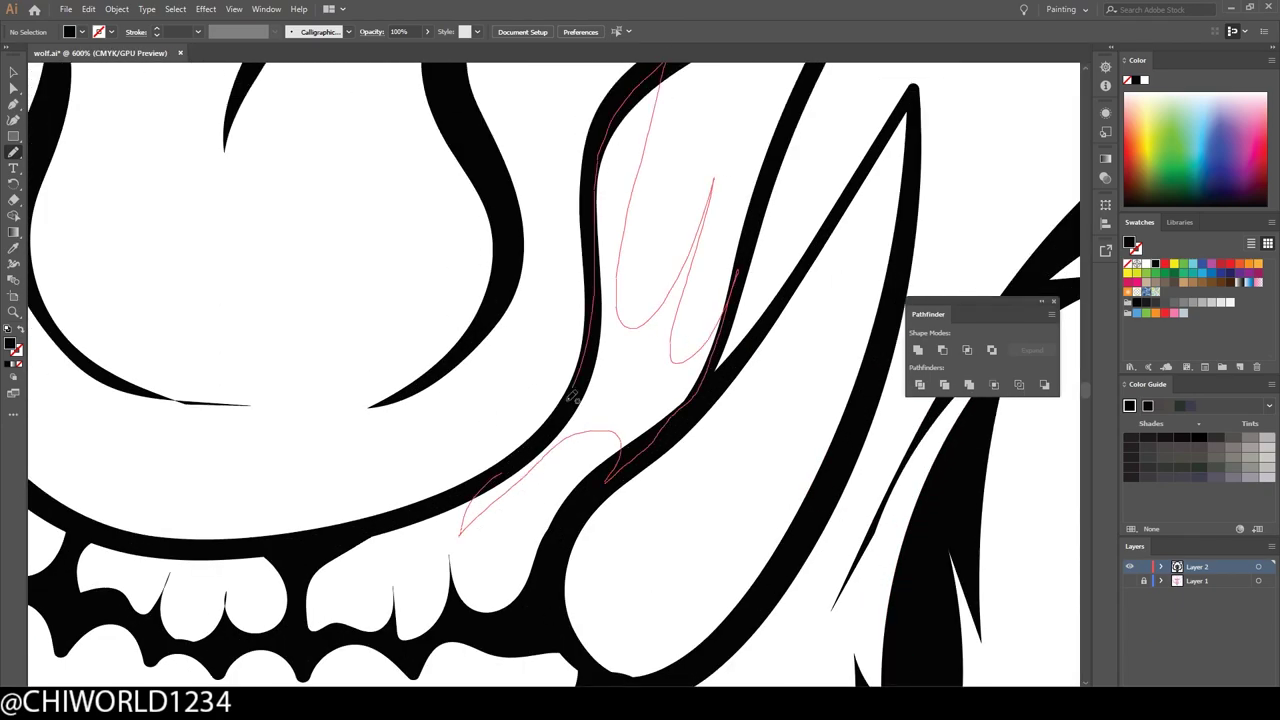
scroll(573, 397, down, 5)
scroll(560, 560, up, 4)
scroll(560, 560, up, 1)
Shape the fang with a loop stroke and add short strokes beside it
mouse_move(580, 580)
mouse_down()
mouse_move(501, 462)
mouse_move(554, 400)
mouse_up()
scroll(554, 400, down, 3)
scroll(554, 400, down, 3)
scroll(610, 198, down, 1)
mouse_move(610, 198)
mouse_down()
mouse_move(632, 238)
mouse_move(460, 540)
mouse_up()
scroll(600, 600, up, 4)
drag(600, 680, 673, 310)
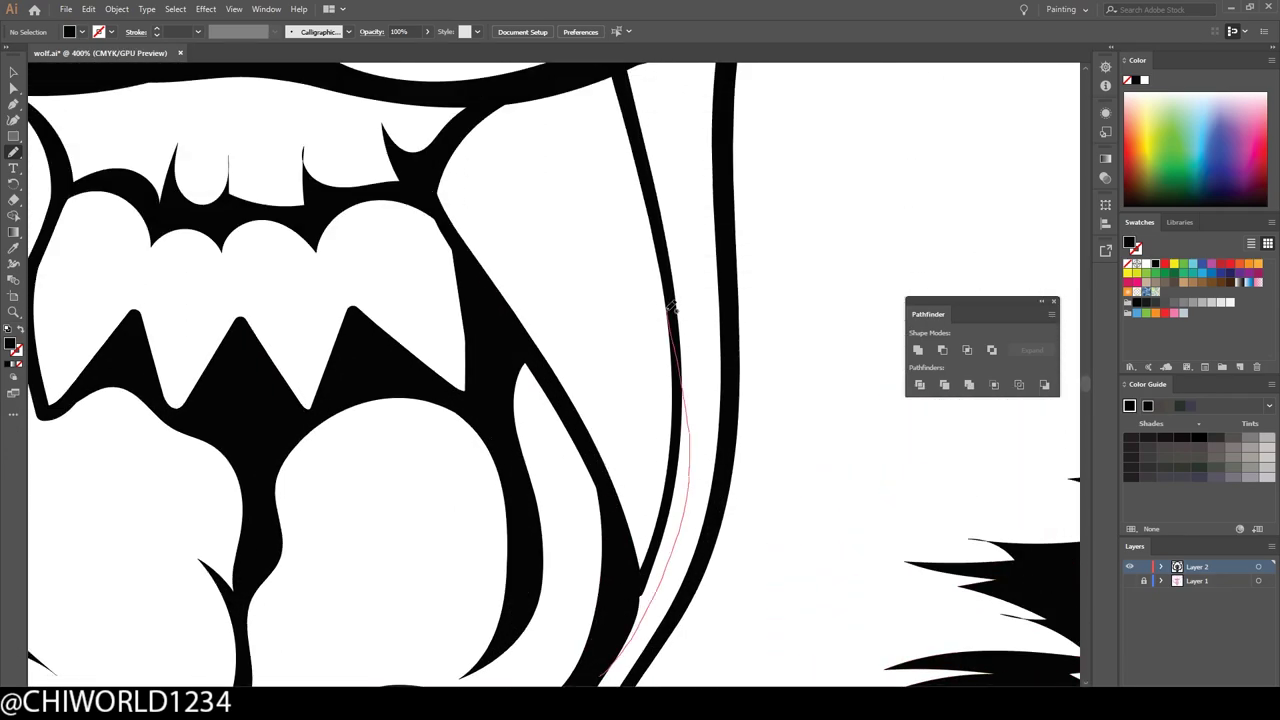
scroll(673, 310, up, 2)
drag(684, 640, 686, 673)
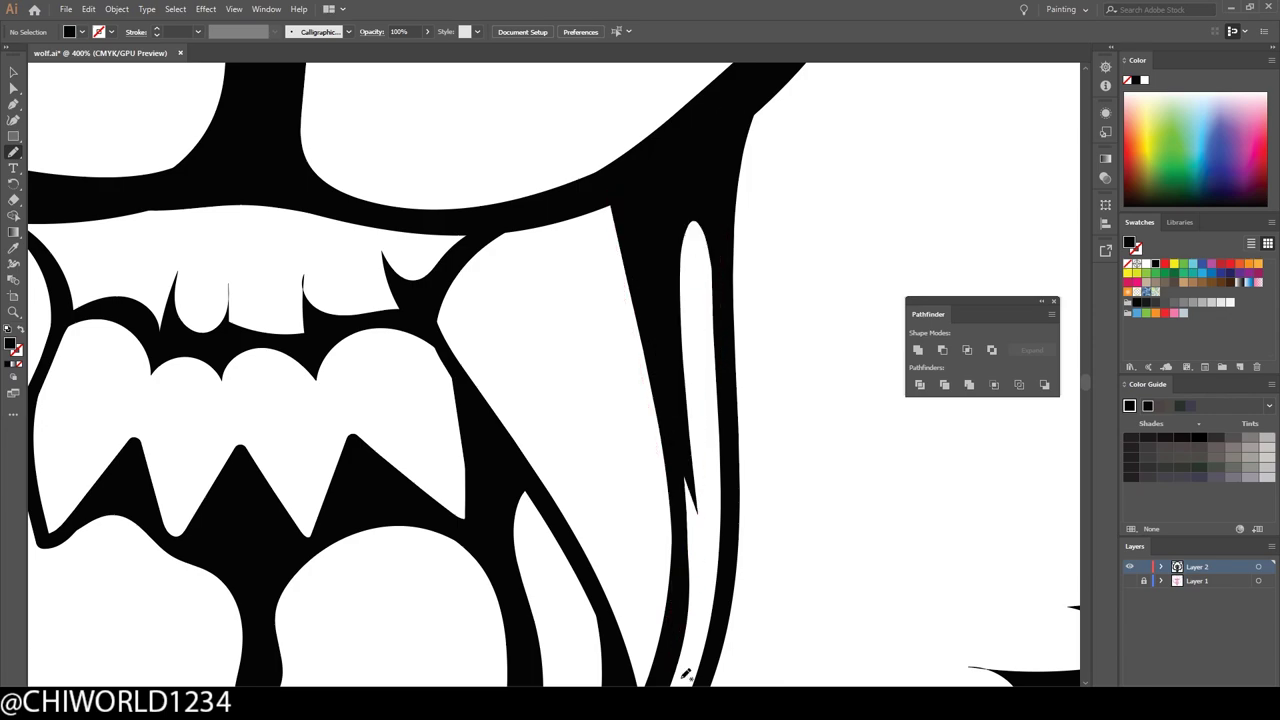
Fit the whole wolf in view and draw a closed stroke along the fang edge
key(ctrl+0)
scroll(540, 430, up, 3)
scroll(540, 430, up, 2)
mouse_move(552, 418)
mouse_down()
mouse_move(529, 446)
mouse_move(481, 415)
mouse_up()
scroll(502, 473, down, 1)
mouse_move(480, 515)
mouse_down()
mouse_move(484, 525)
mouse_move(506, 476)
mouse_up()
scroll(520, 480, down, 6)
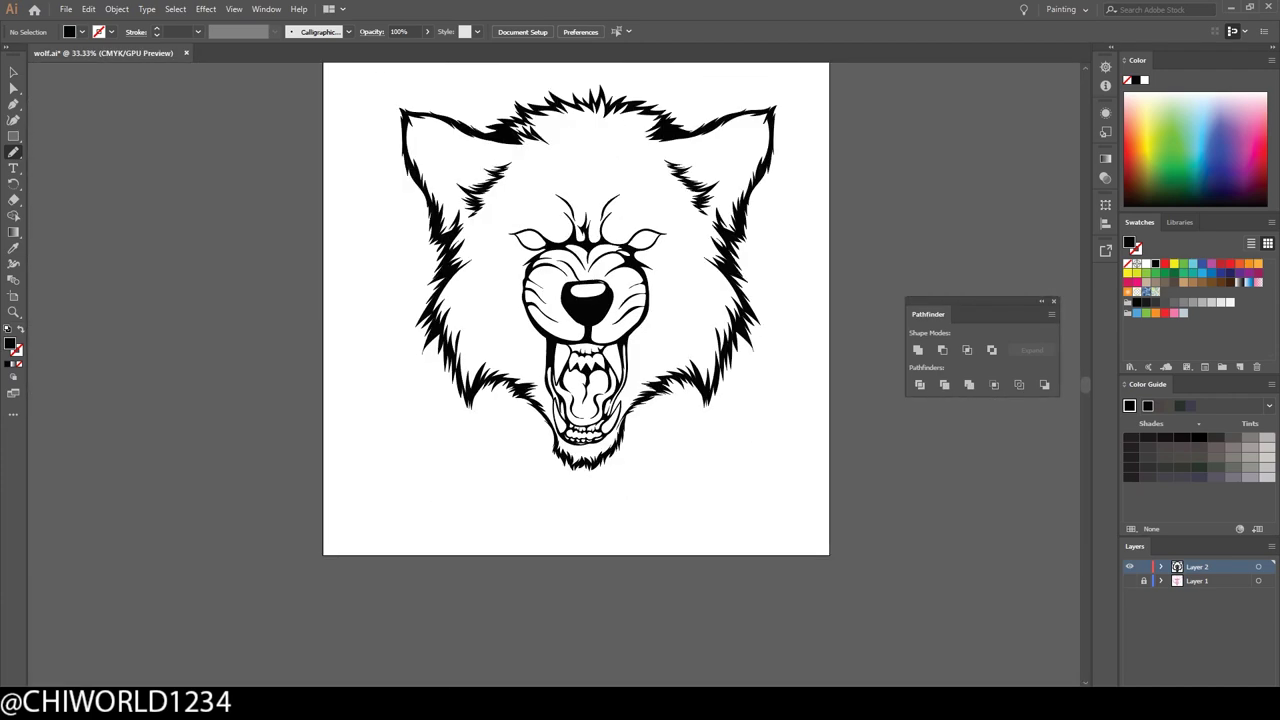
Draw a spiky fur tuft inside the right ear
scroll(708, 683, up, 2)
scroll(650, 342, up, 3)
drag(572, 372, 706, 308)
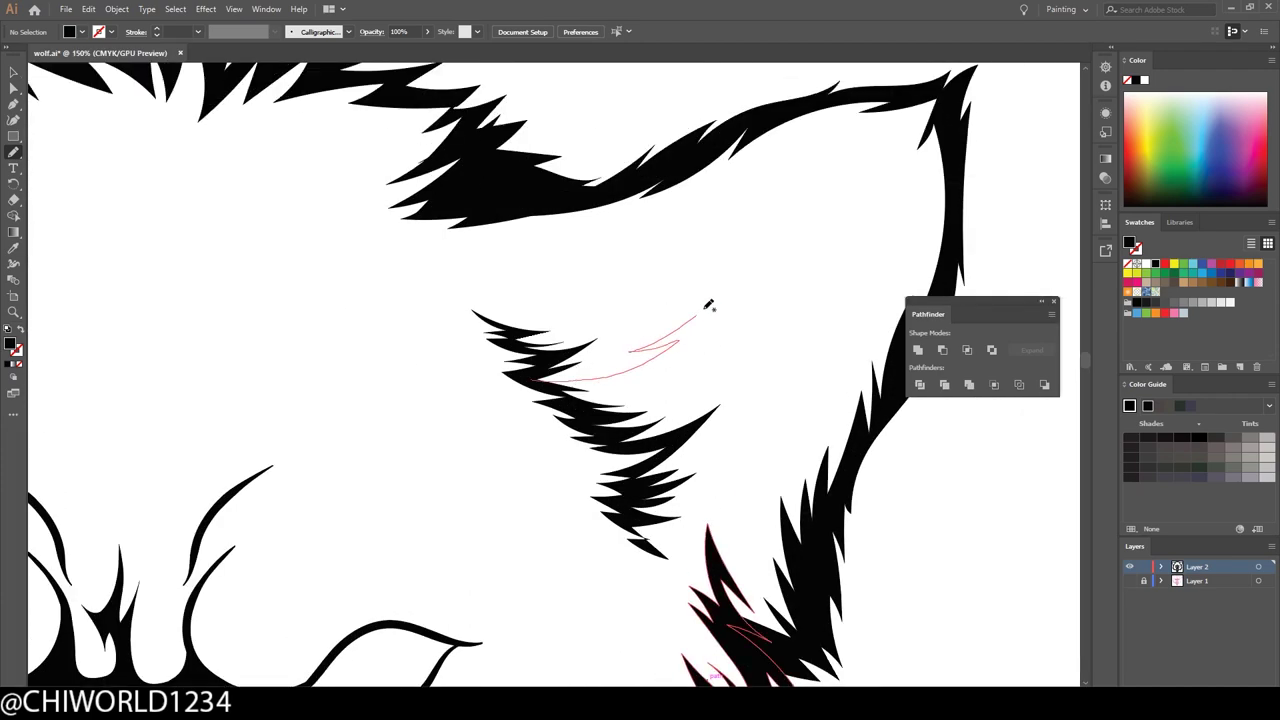
mouse_move(880, 172)
mouse_down()
mouse_move(840, 355)
mouse_move(752, 378)
mouse_up()
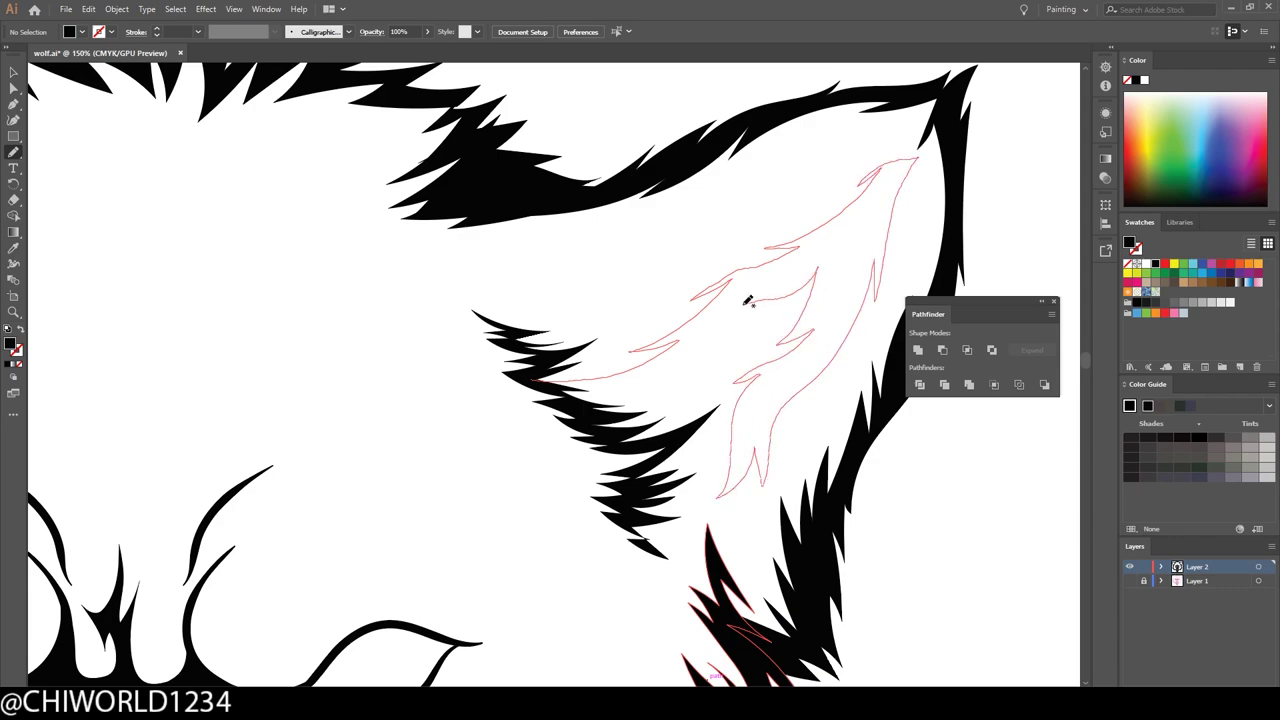
scroll(751, 606, down, 2)
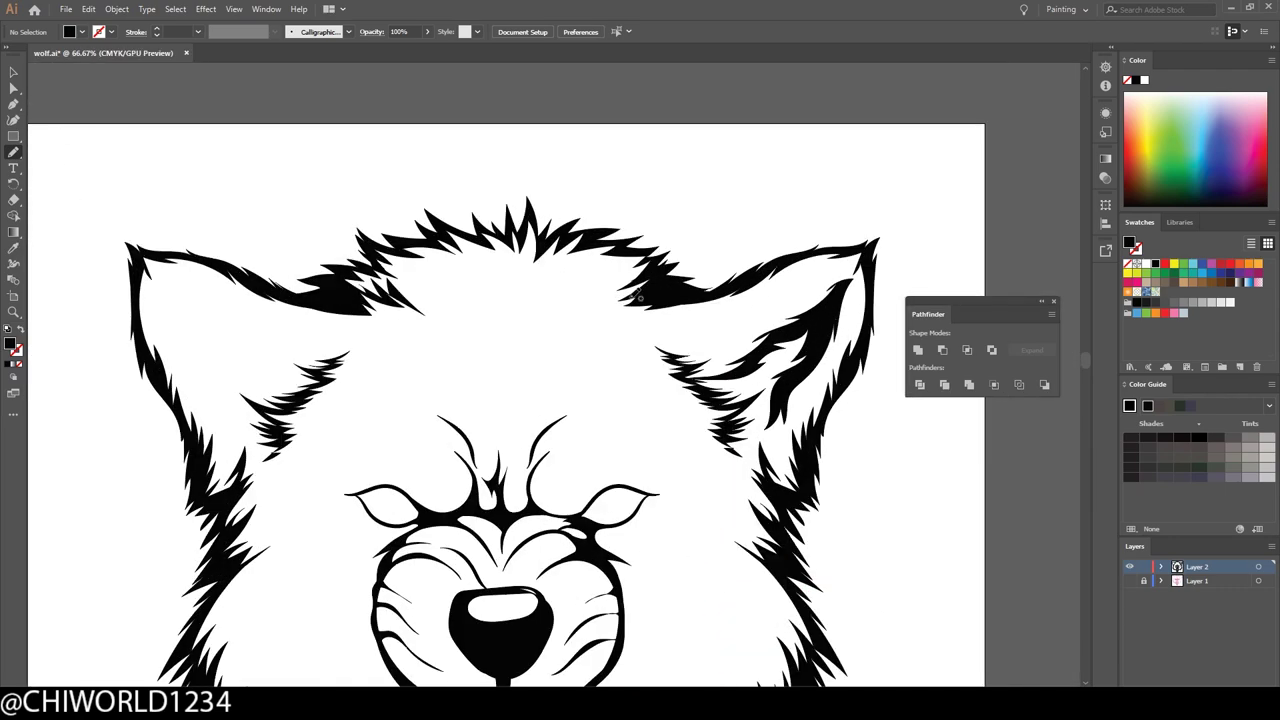
Copy the ear fur, reflect it horizontally, and place the mirrored copy inside the left ear
key(v)
click(800, 360)
right_click(516, 336)
mouse_move(800, 360)
mouse_down()
mouse_move(475, 360)
mouse_move(178, 334)
mouse_up()
click(700, 594)
click(428, 377)
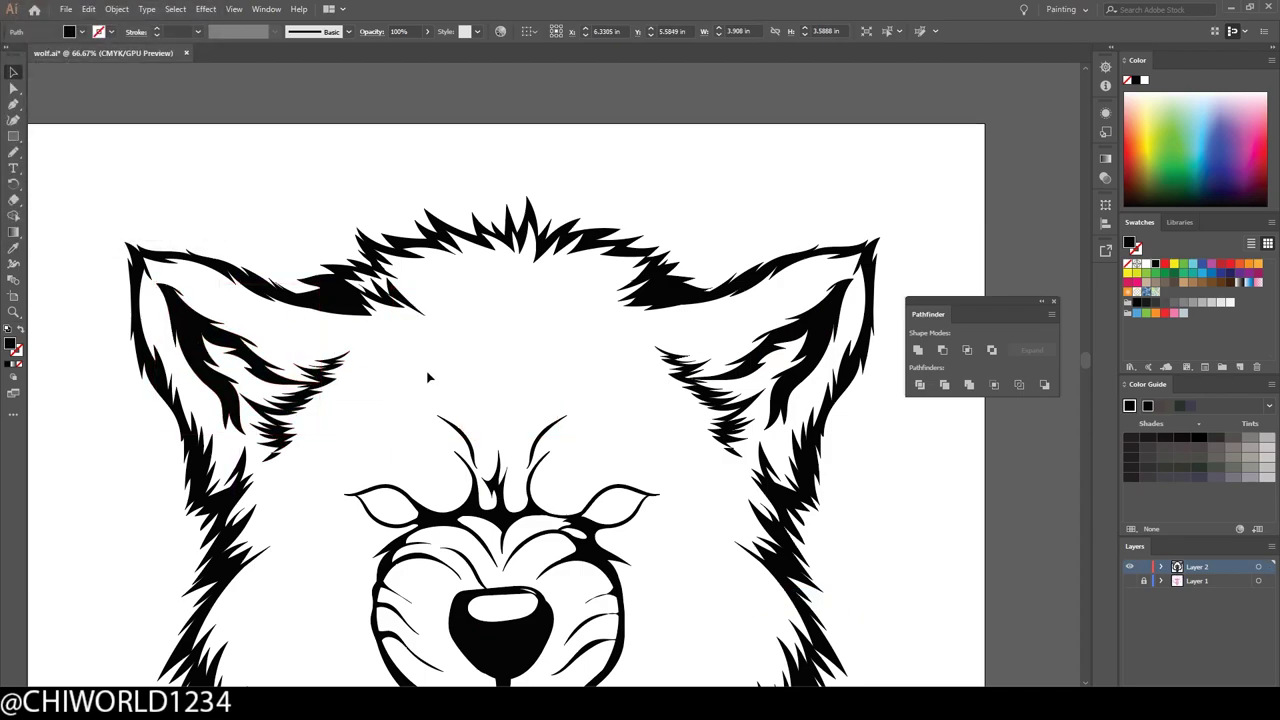
scroll(428, 377, down, 3)
scroll(797, 471, up, 4)
scroll(760, 460, up, 2)
scroll(760, 460, up, 3)
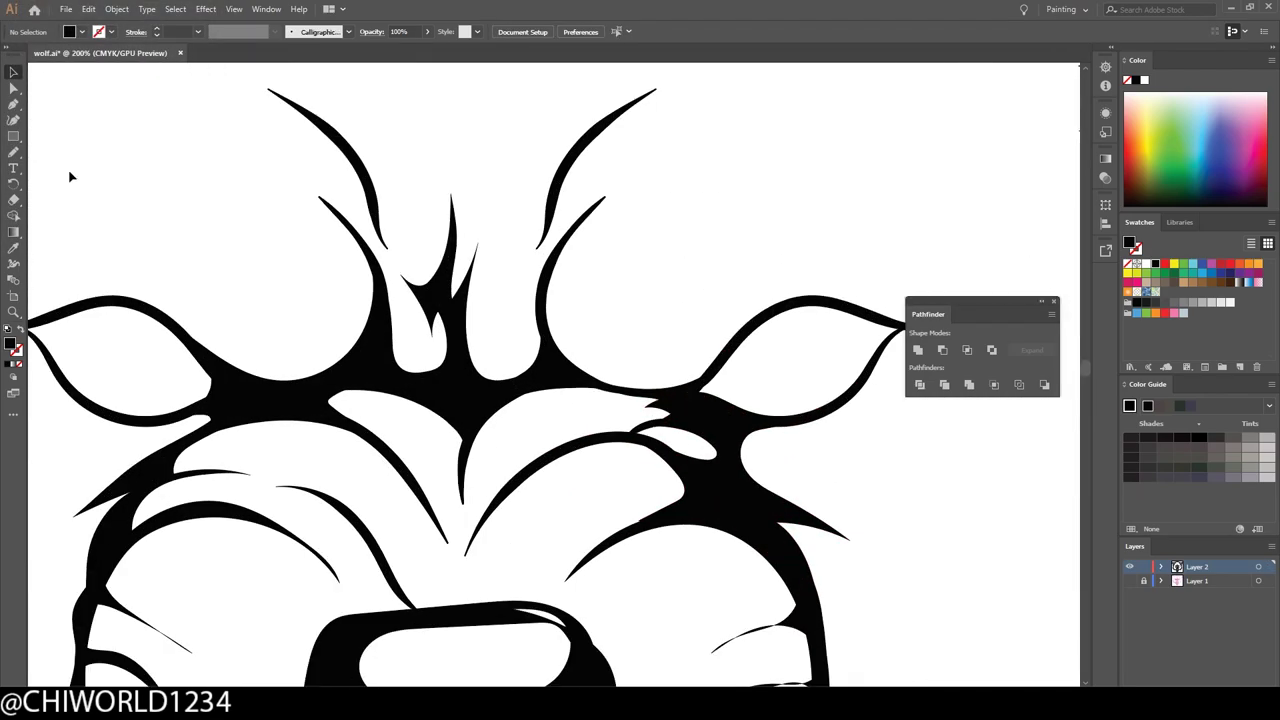
Pencil a freehand stroke along the brow between the eyes
key(n)
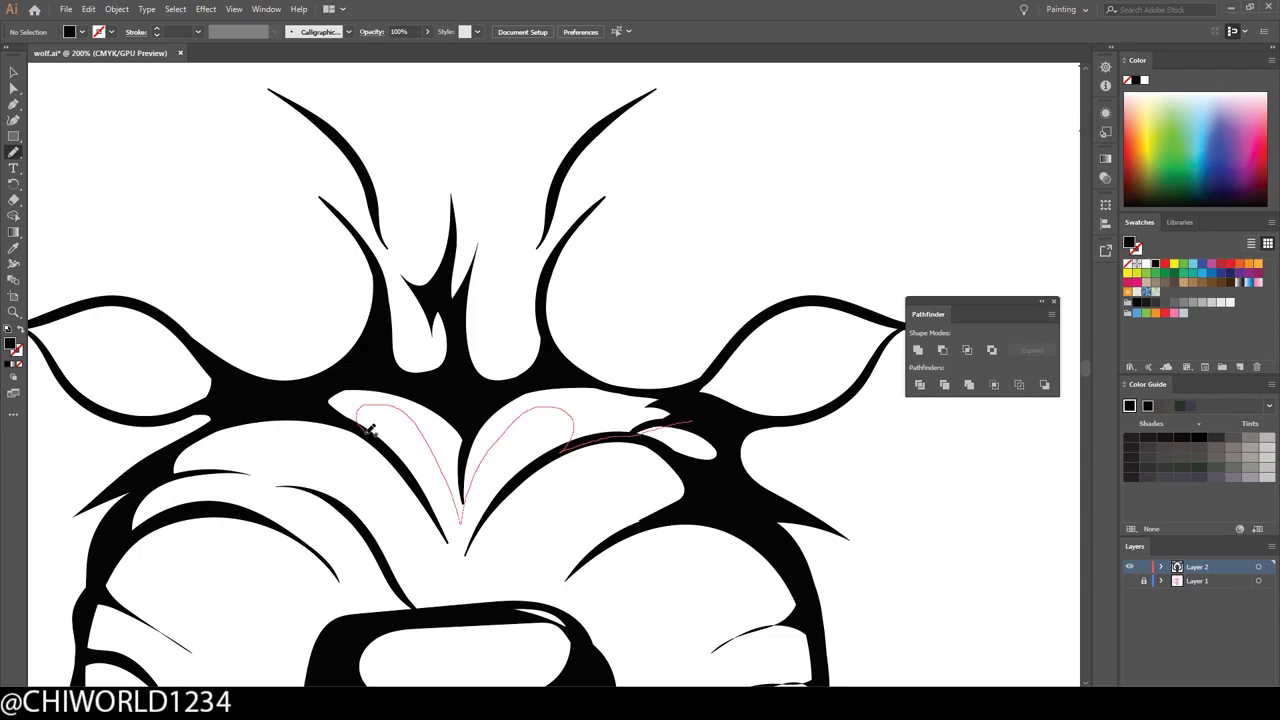
drag(370, 428, 655, 392)
scroll(766, 457, down, 3)
scroll(766, 457, down, 1)
scroll(708, 458, up, 3)
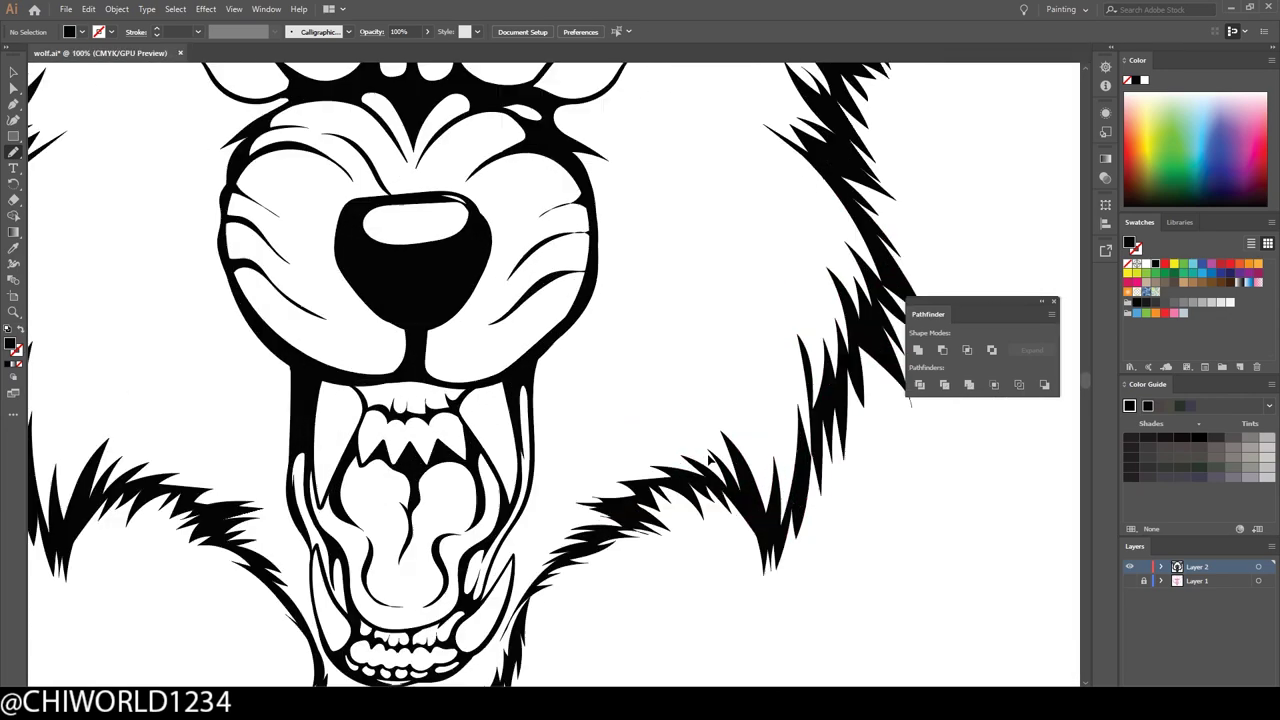
scroll(560, 450, up, 1)
Draw a zigzag fur piece on the right cheek
mouse_move(533, 535)
mouse_down()
mouse_move(643, 417)
mouse_move(623, 337)
mouse_move(655, 244)
mouse_up()
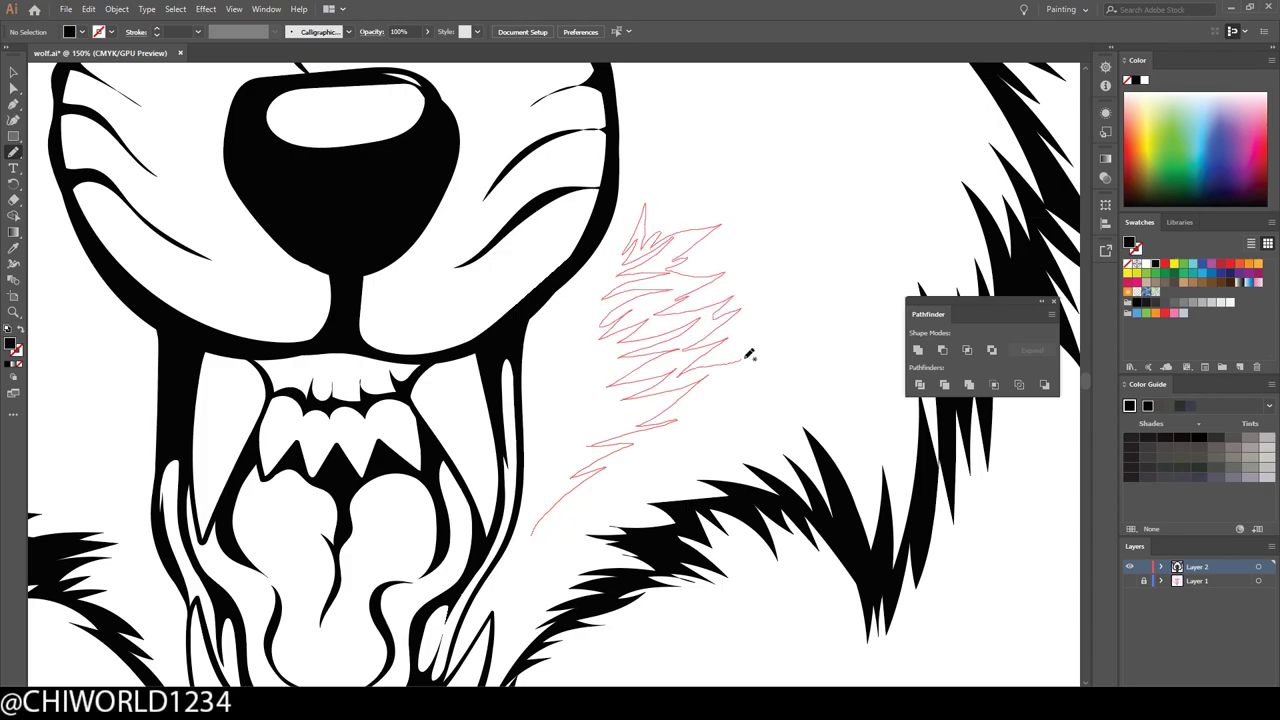
mouse_move(750, 355)
mouse_down()
mouse_move(609, 451)
mouse_move(531, 535)
mouse_up()
scroll(569, 654, down, 3)
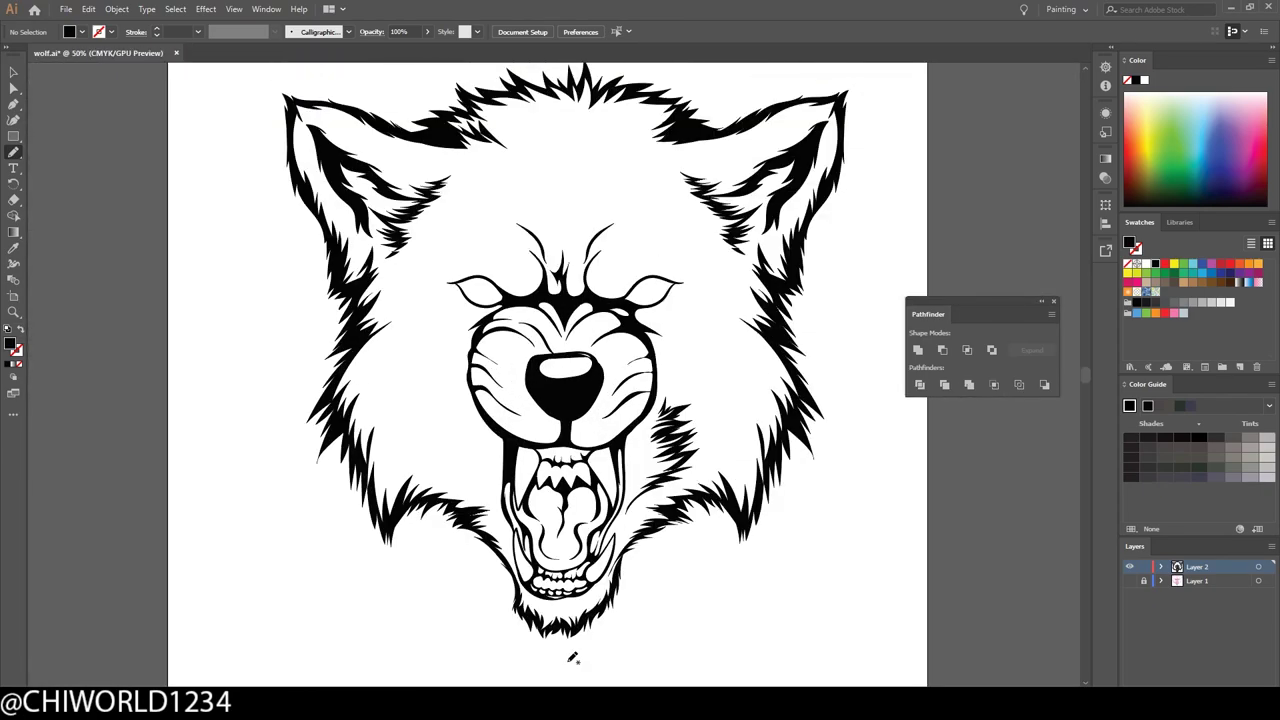
scroll(573, 657, up, 1)
Alt-drag a copy of the cheek fur to the other cheek and reflect it
key(v)
click(720, 440)
right_click(490, 450)
mouse_move(720, 440)
mouse_down()
mouse_move(520, 450)
mouse_move(440, 478)
mouse_up()
click(571, 371)
right_click(530, 450)
click(774, 331)
key(Return)
Draw a spiky fur tuft above the right brow
key(ctrl+0)
key(ctrl+plus)
key(ctrl+plus)
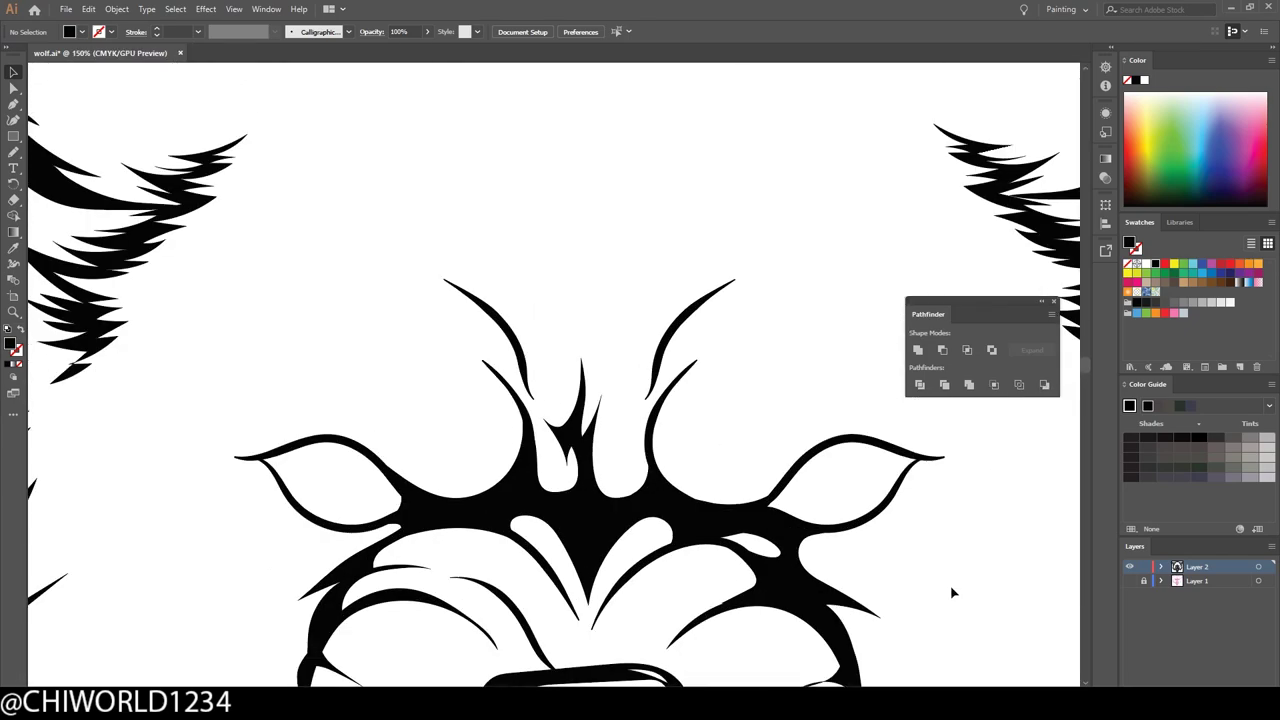
scroll(952, 593, up, 4)
scroll(628, 268, down, 1)
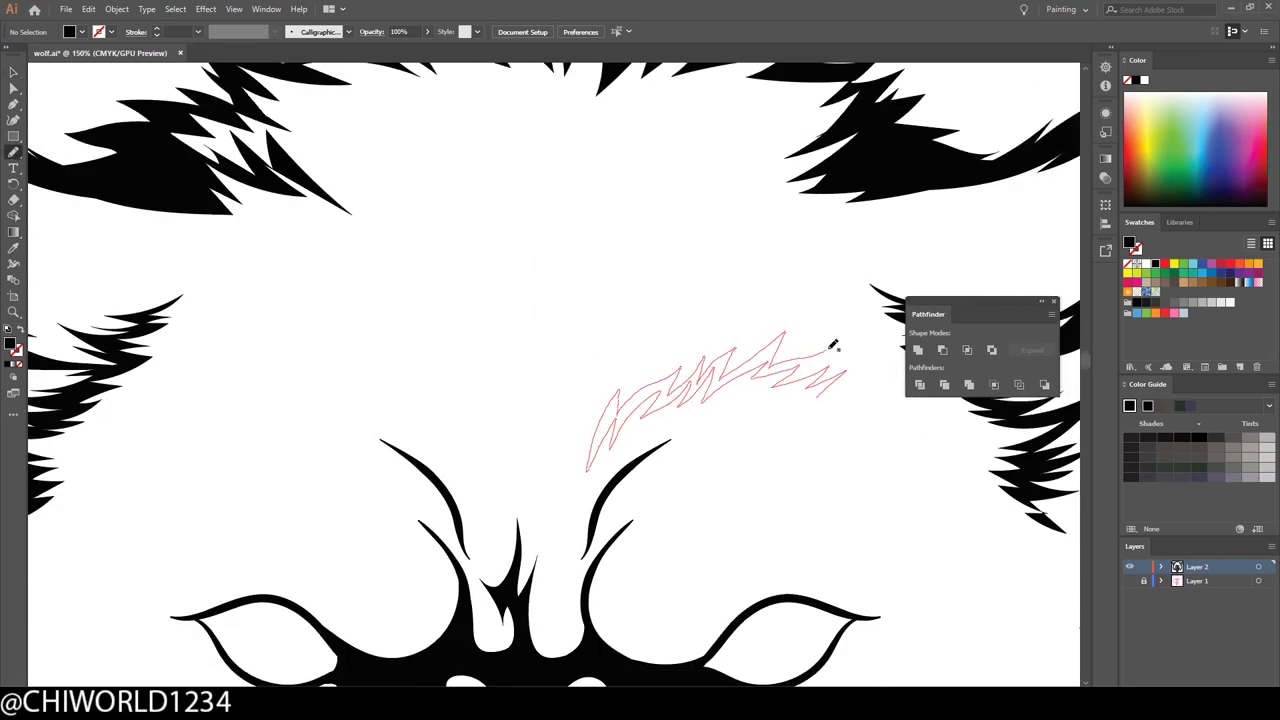
drag(840, 400, 840, 380)
Copy the brow fur, reflect it, and place it over the left eye
key(ctrl+0)
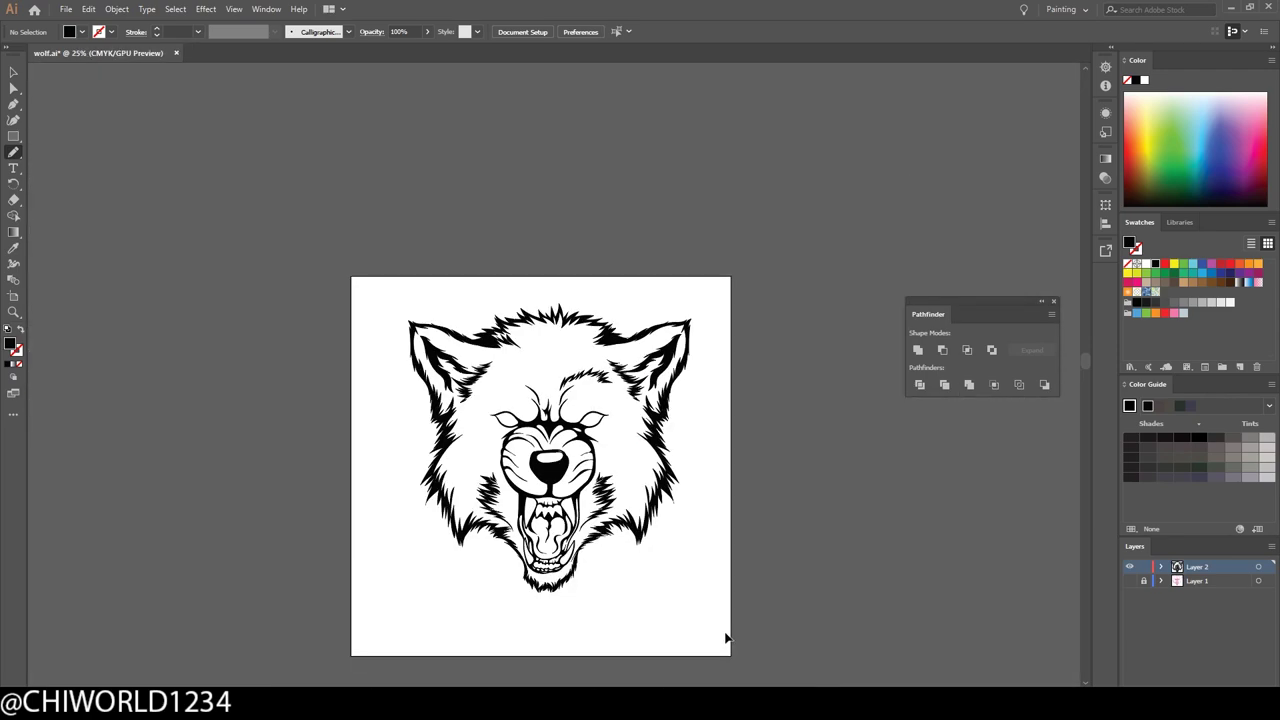
key(ctrl+plus)
key(ctrl+plus)
key(ctrl+plus)
alt+drag(640, 385, 481, 385)
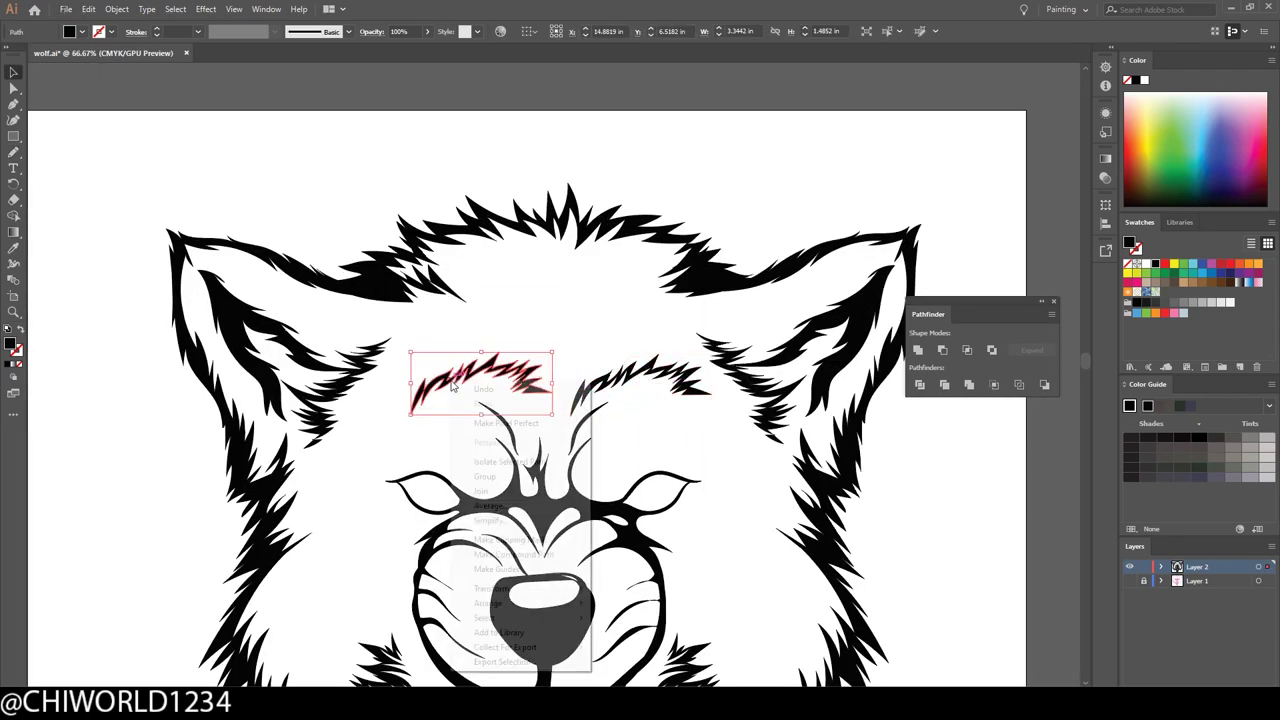
right_click(415, 352)
click(640, 638)
click(117, 217)
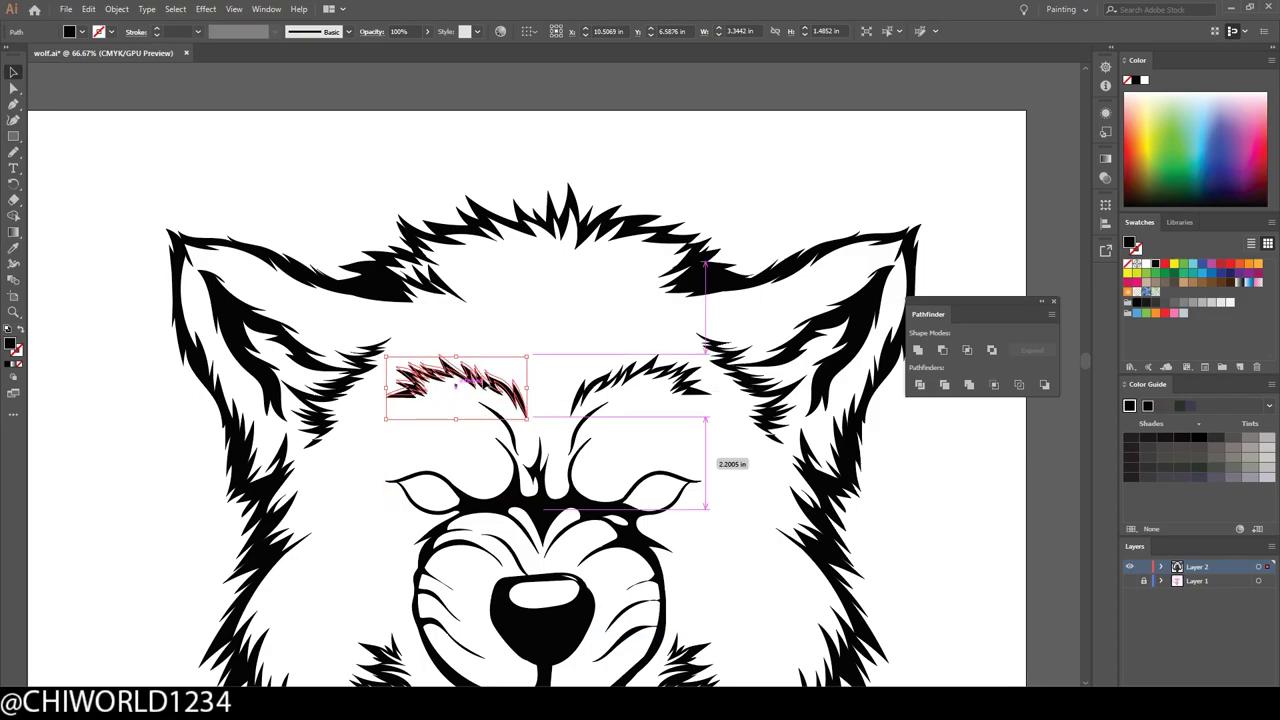
drag(519, 410, 484, 412)
click(978, 540)
Save the wolf drawing via File > Save
key(ctrl+minus)
key(ctrl+minus)
key(ctrl+minus)
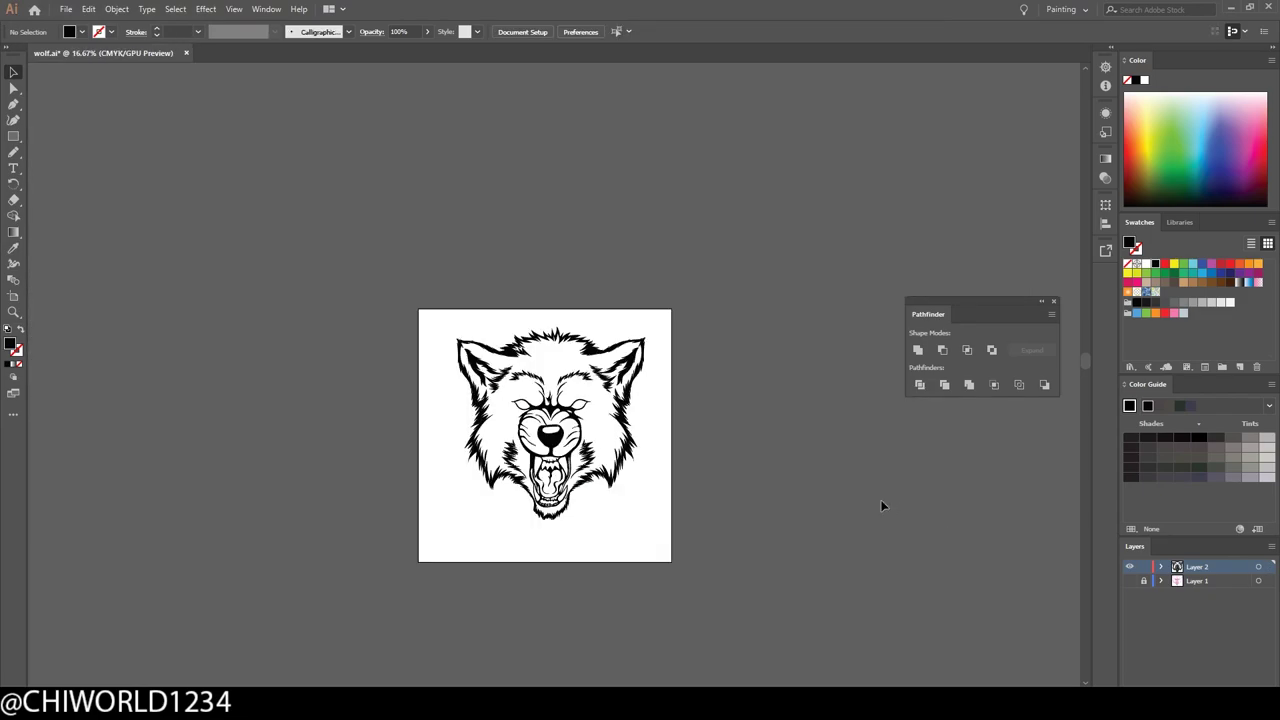
key(ctrl+plus)
key(ctrl+plus)
click(66, 9)
click(100, 121)
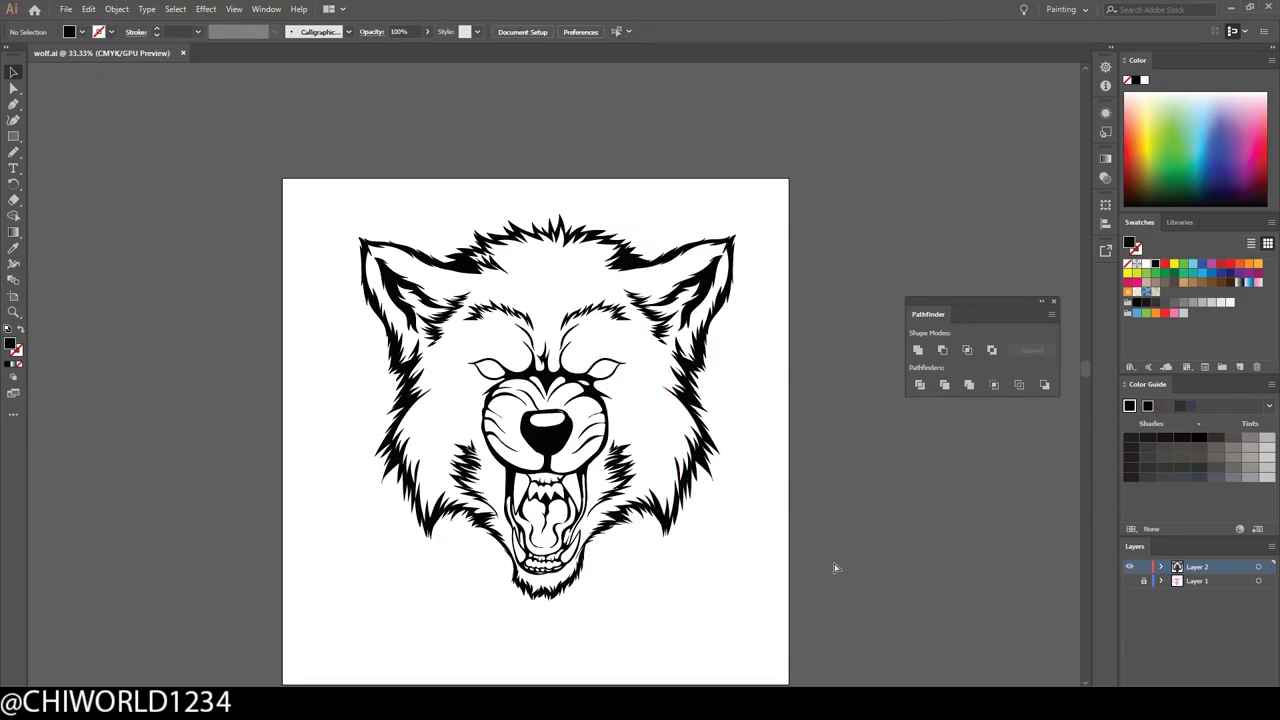
Paint zigzag fur along the side of the face with the Paintbrush
key(ctrl+plus)
key(ctrl+plus)
key(ctrl+plus)
key(b)
mouse_move(245, 388)
mouse_down()
mouse_move(287, 472)
mouse_move(356, 390)
mouse_up()
mouse_move(368, 337)
mouse_down()
mouse_move(382, 285)
mouse_move(292, 379)
mouse_move(290, 362)
mouse_up()
Paint more zigzag and spiky fur strokes on the right cheek
key(ctrl+0)
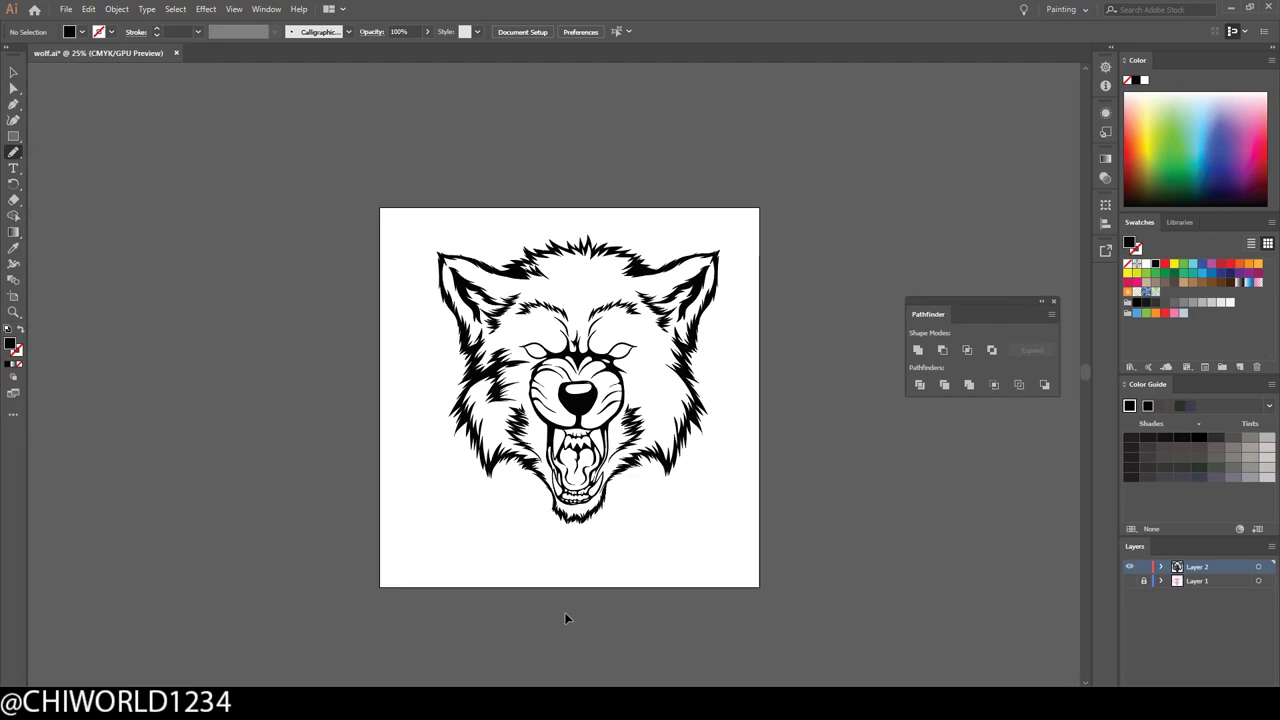
key(ctrl+1)
mouse_move(790, 432)
mouse_down()
mouse_move(709, 465)
mouse_move(717, 407)
mouse_up()
drag(734, 357, 753, 315)
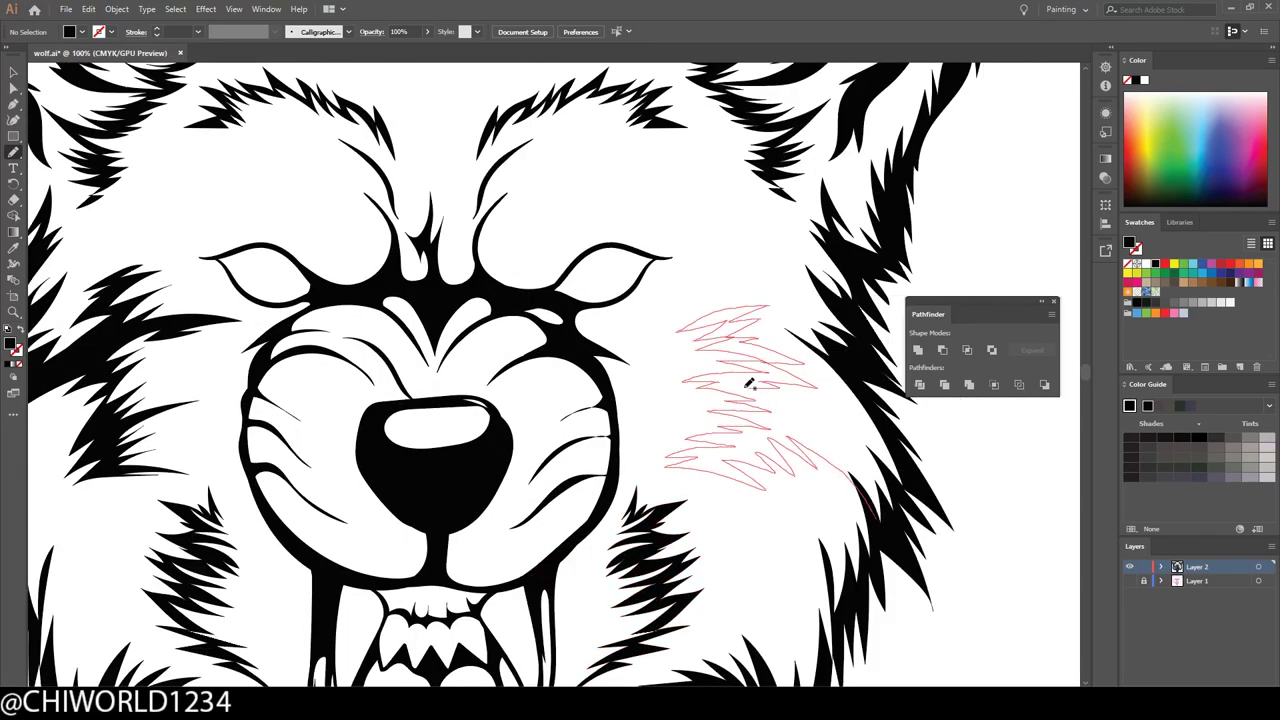
drag(833, 458, 797, 452)
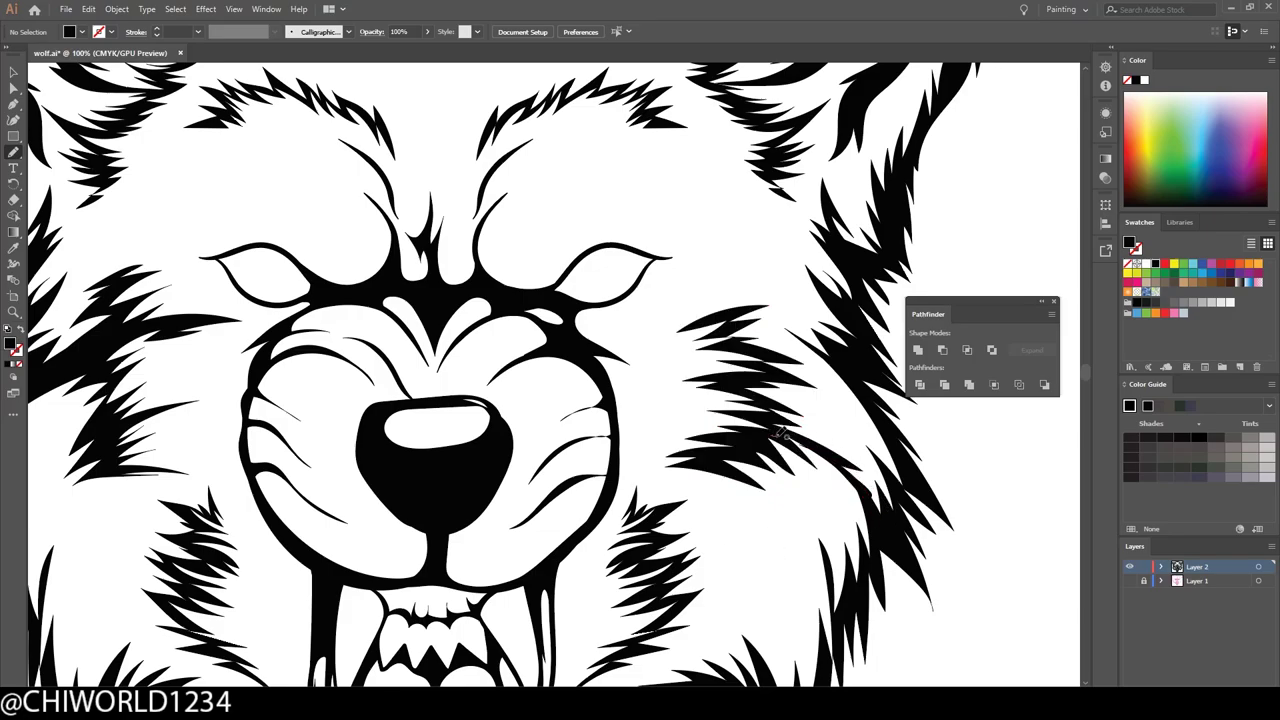
drag(888, 507, 886, 512)
Draw a zigzag fur tuft above the right eye and another cheek stroke
key(ctrl+0)
scroll(680, 600, up, 3)
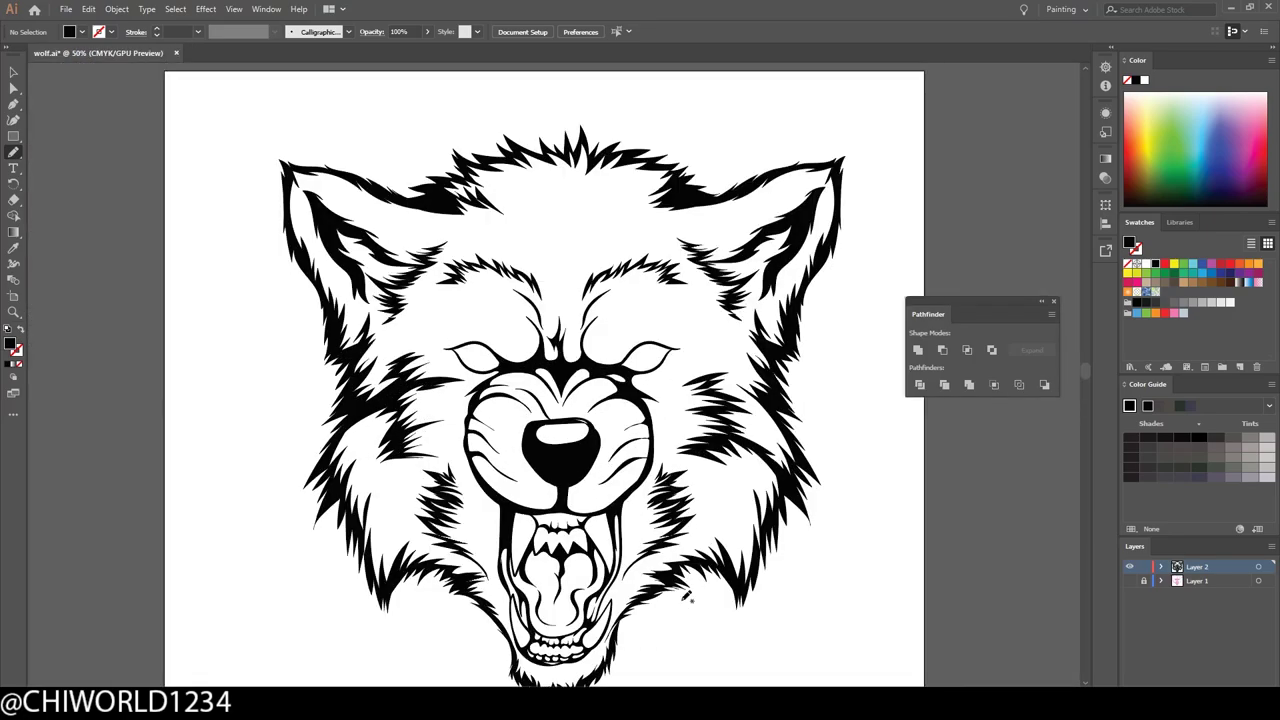
scroll(808, 383, up, 3)
mouse_move(763, 369)
mouse_down()
mouse_move(790, 288)
mouse_move(700, 262)
mouse_up()
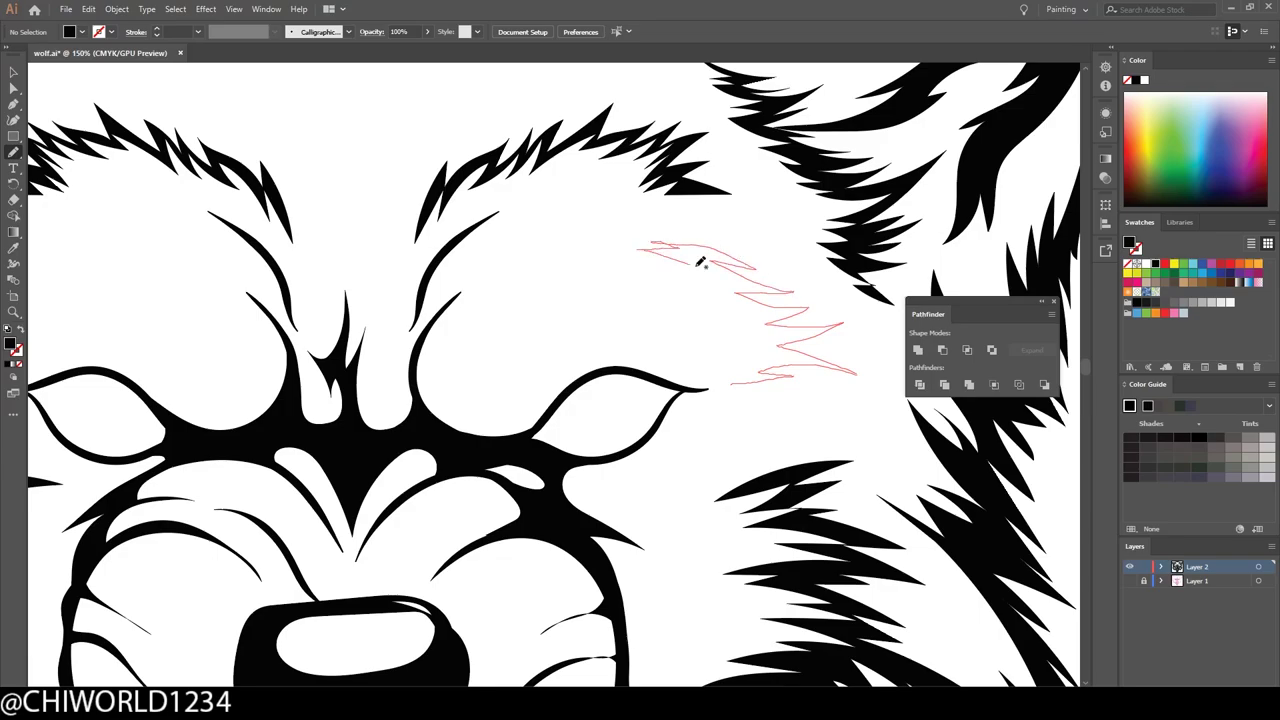
drag(743, 390, 743, 391)
key(ctrl+0)
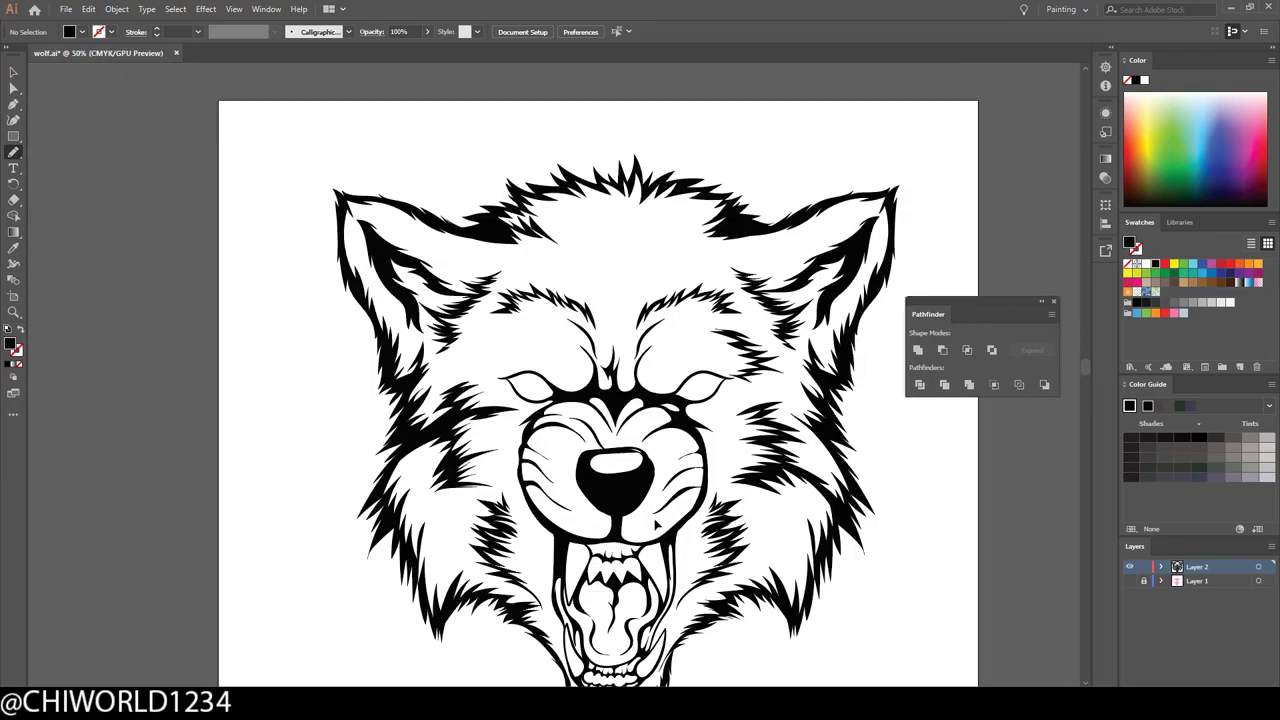
scroll(680, 268, up, 3)
scroll(680, 268, up, 2)
drag(680, 258, 681, 259)
Move the new fur stroke to the left eye, reflect it, and place it there
key(ctrl+0)
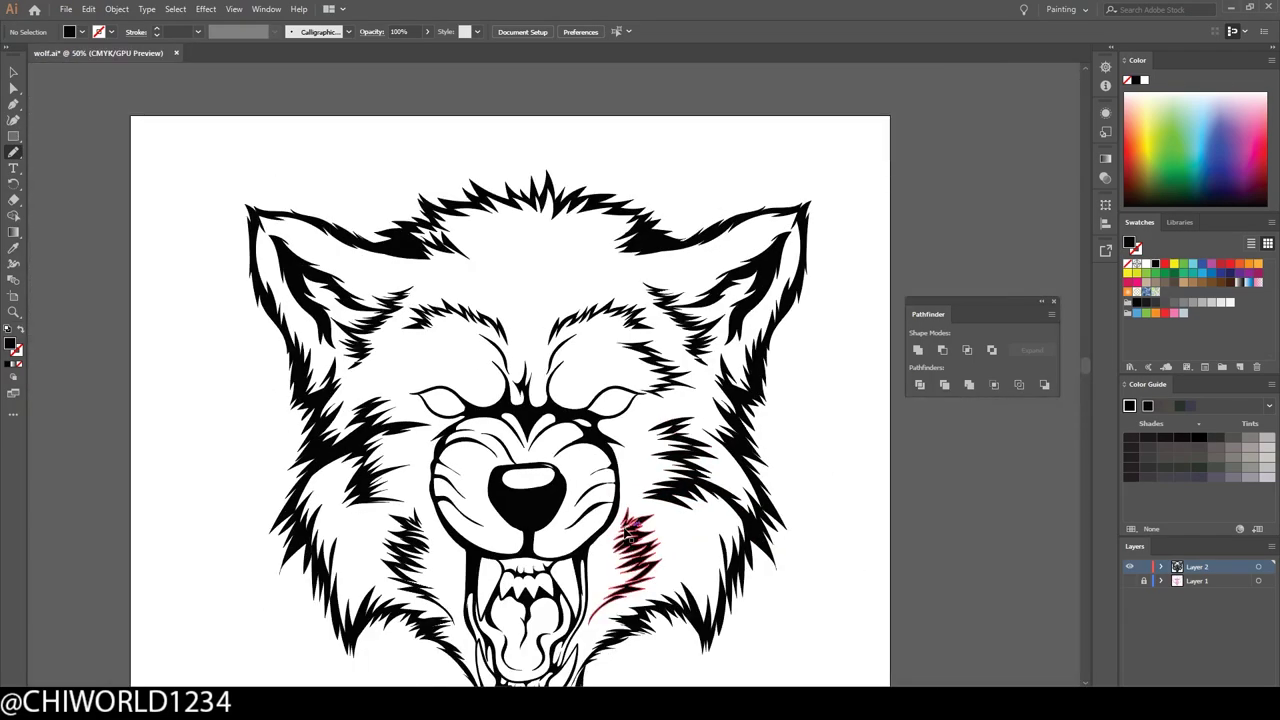
scroll(586, 480, up, 2)
key(v)
click(688, 352)
drag(688, 352, 343, 337)
right_click(343, 337)
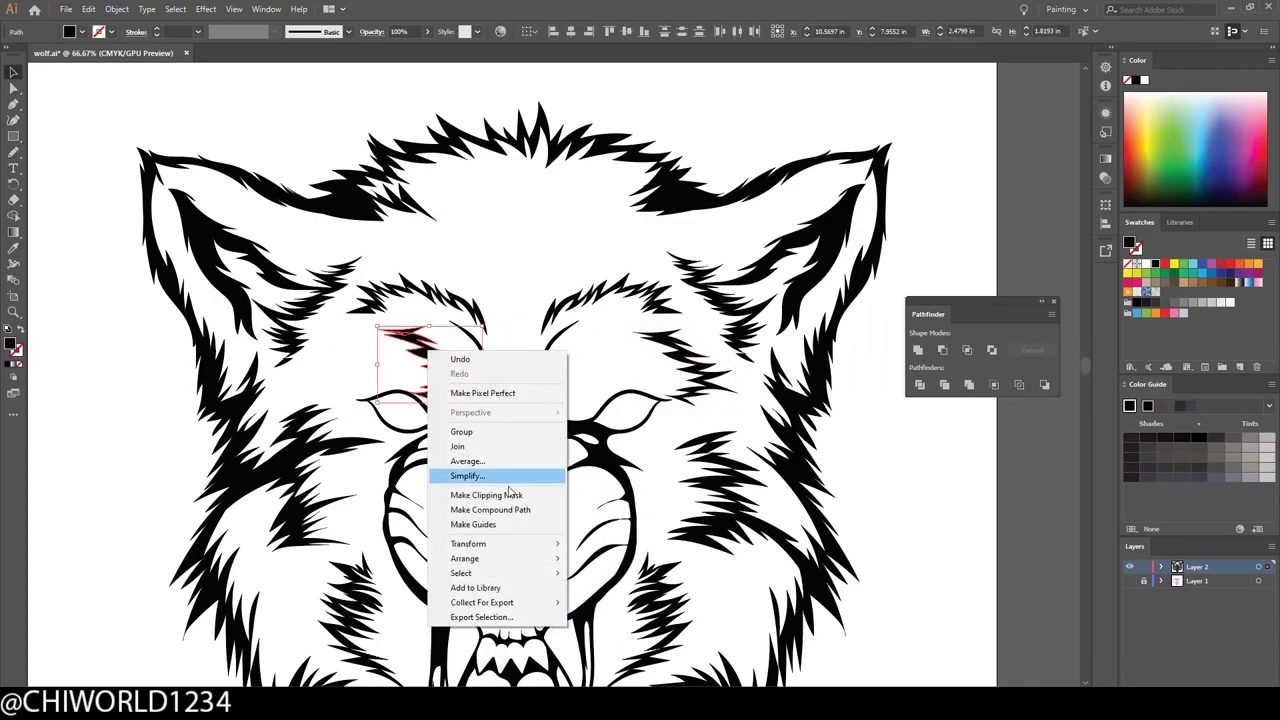
click(614, 591)
key(Return)
mouse_move(330, 285)
mouse_down()
mouse_move(428, 358)
mouse_move(362, 358)
mouse_up()
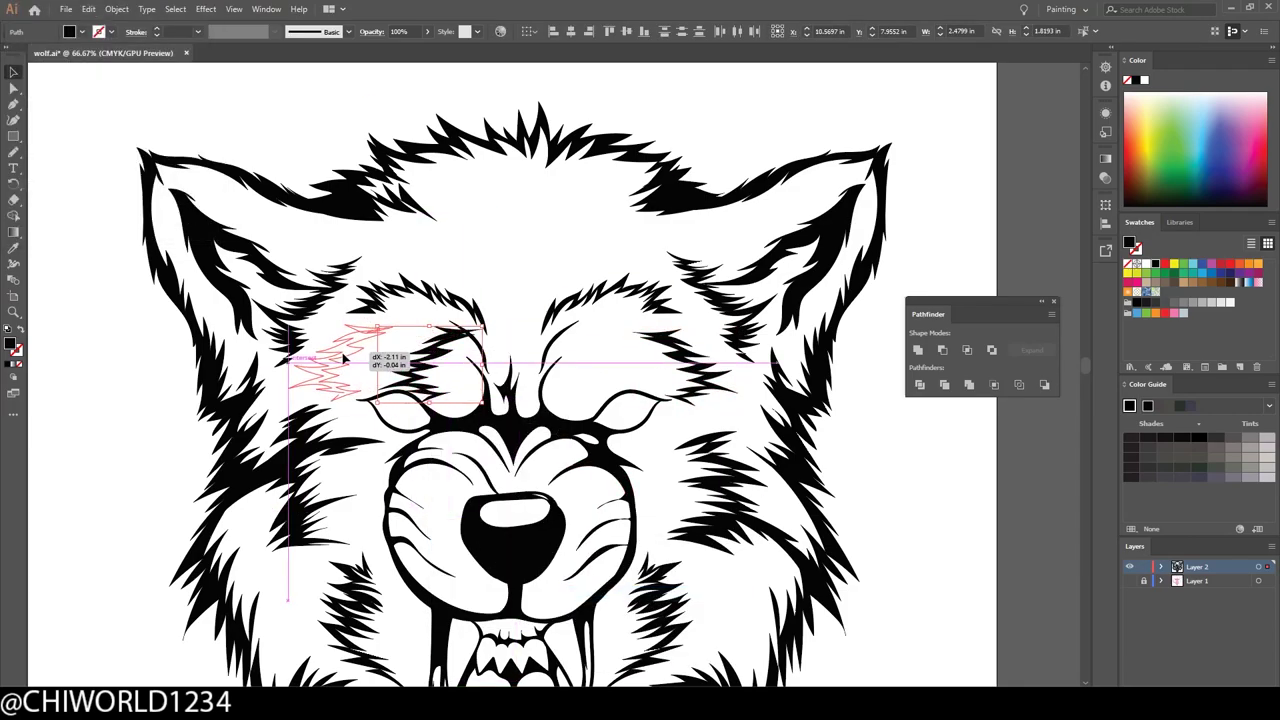
click(943, 536)
key(ctrl+0)
key(ctrl+plus)
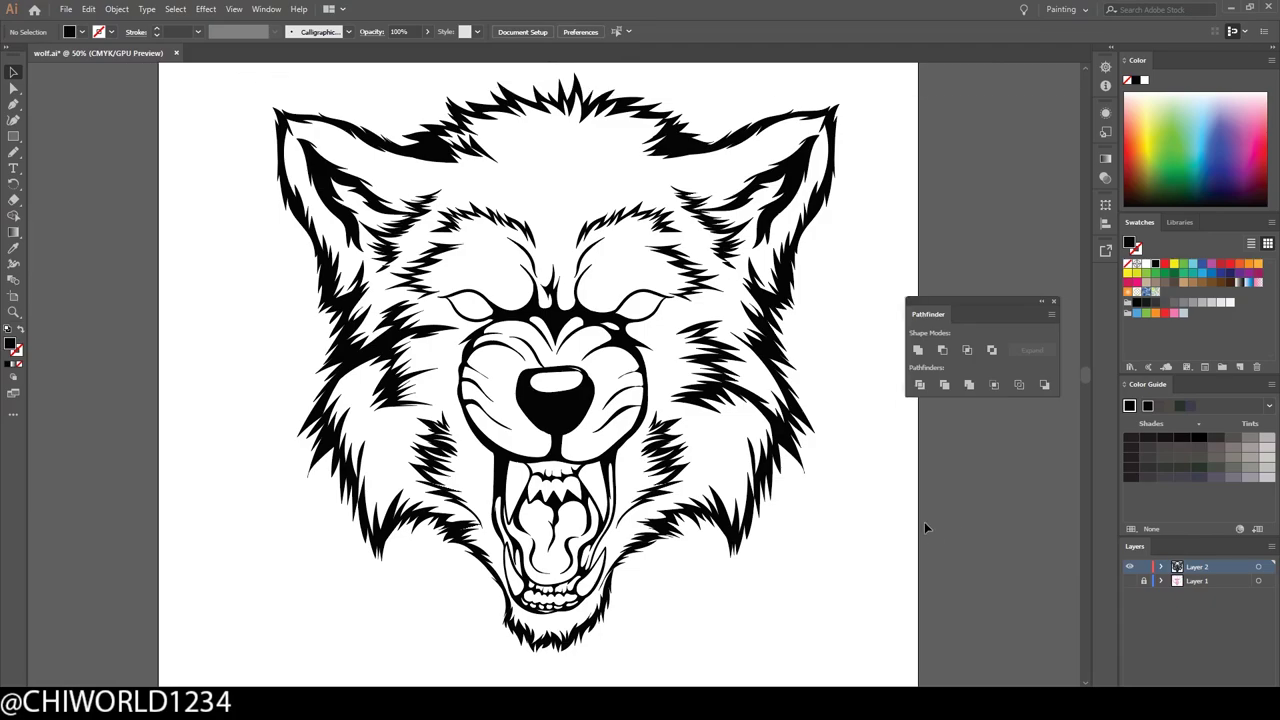
key(ctrl+plus)
key(ctrl+plus)
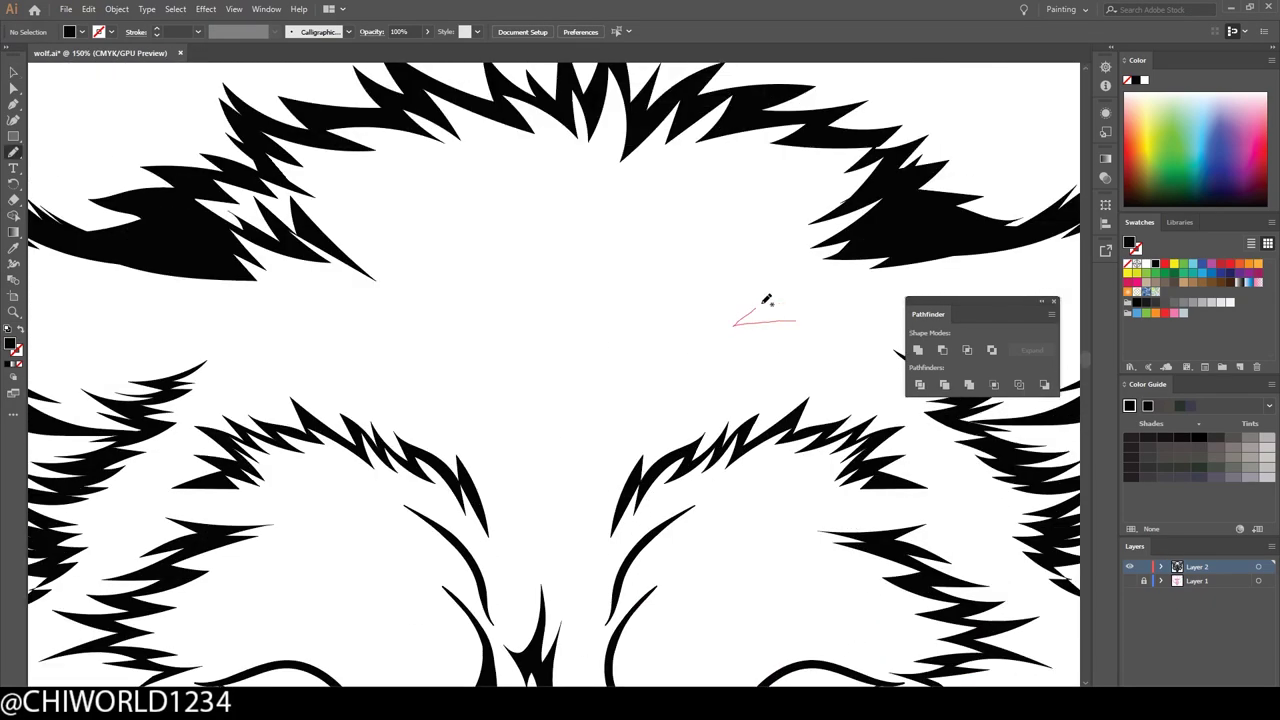
Draw a jagged fur tuft across the forehead
drag(765, 302, 474, 256)
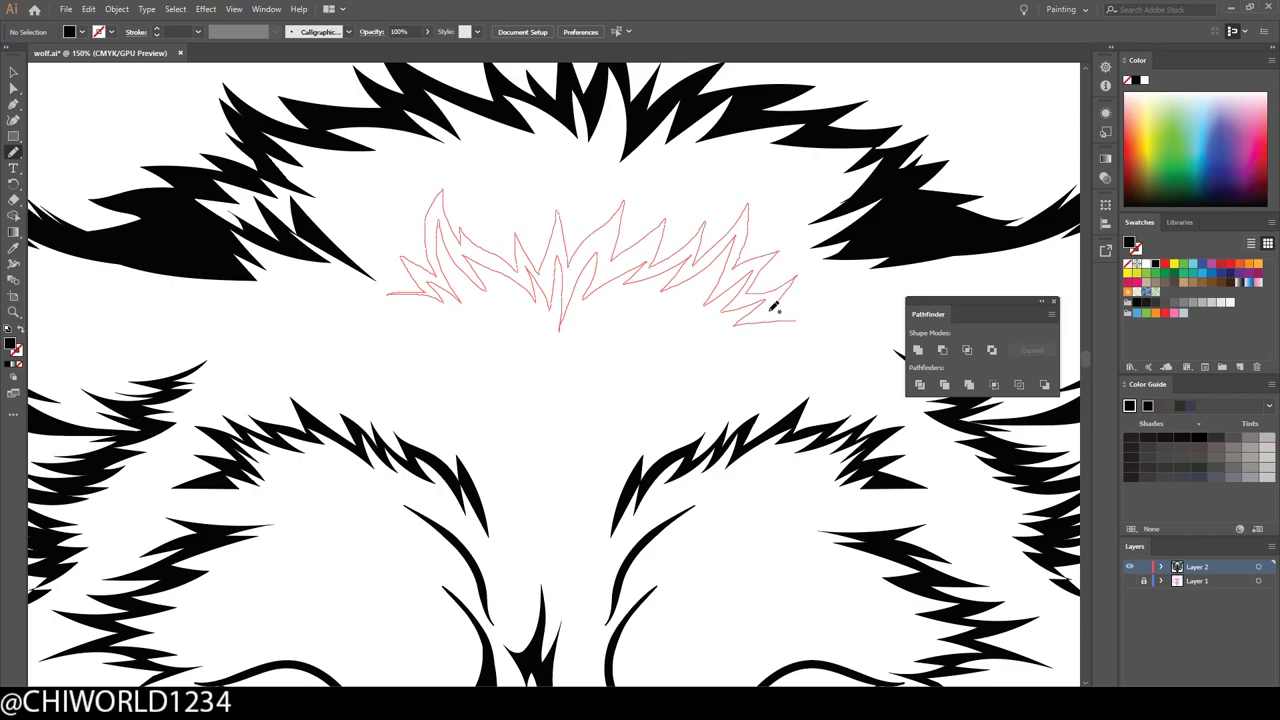
drag(773, 307, 778, 311)
key(ctrl+minus)
key(ctrl+minus)
key(ctrl+minus)
key(ctrl+minus)
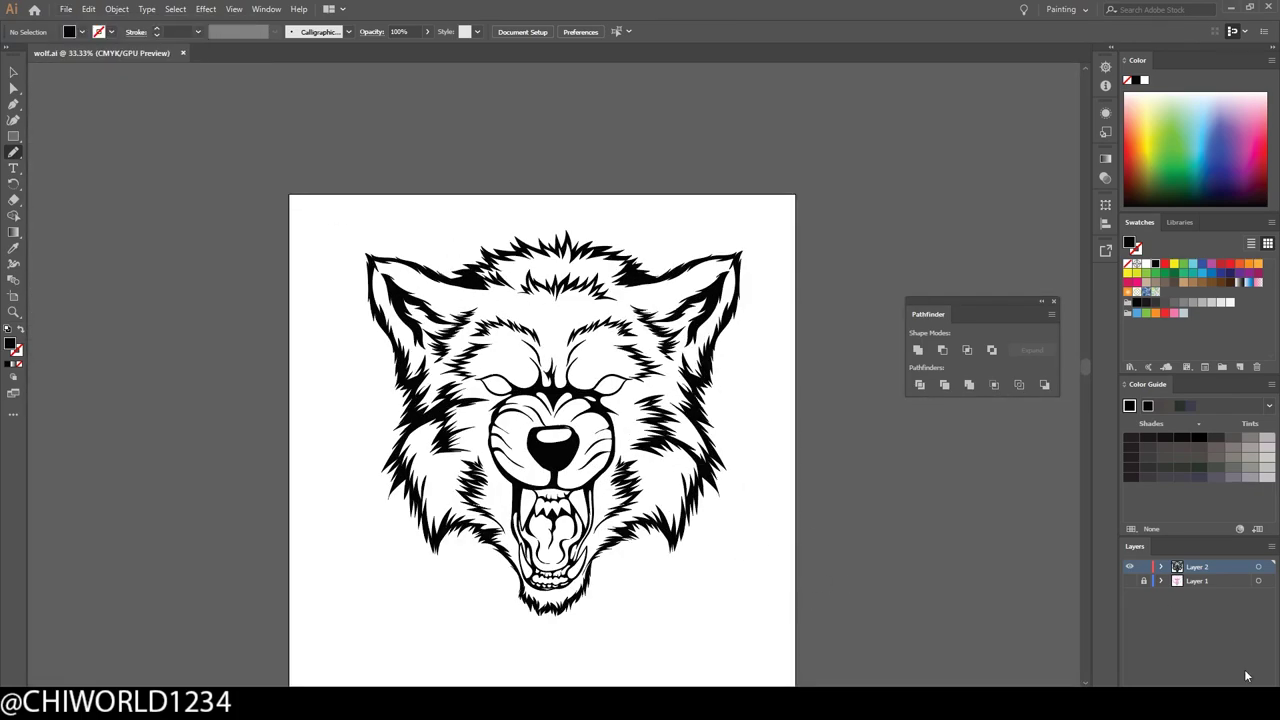
key(ctrl+plus)
key(ctrl+plus)
key(ctrl+plus)
key(ctrl+plus)
key(ctrl+plus)
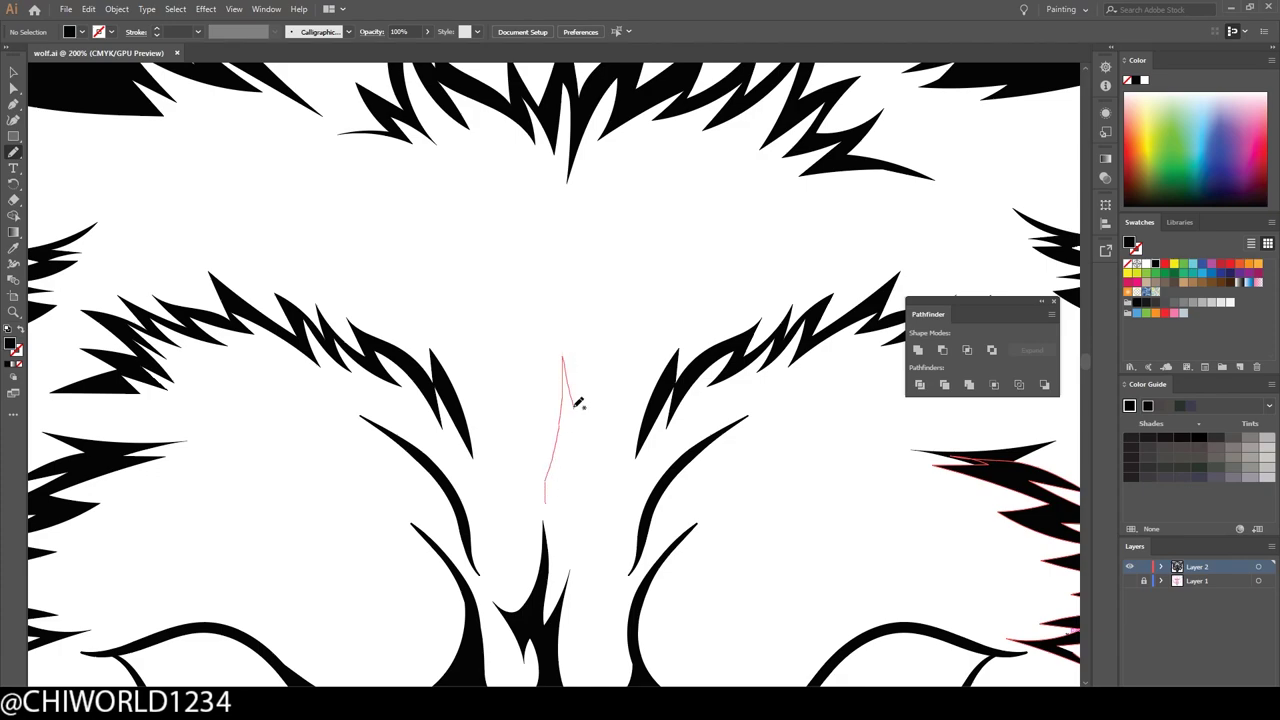
Add fur spikes between the eyes and above the left eye
mouse_move(577, 402)
mouse_down()
mouse_move(743, 271)
mouse_move(623, 234)
mouse_move(545, 490)
mouse_up()
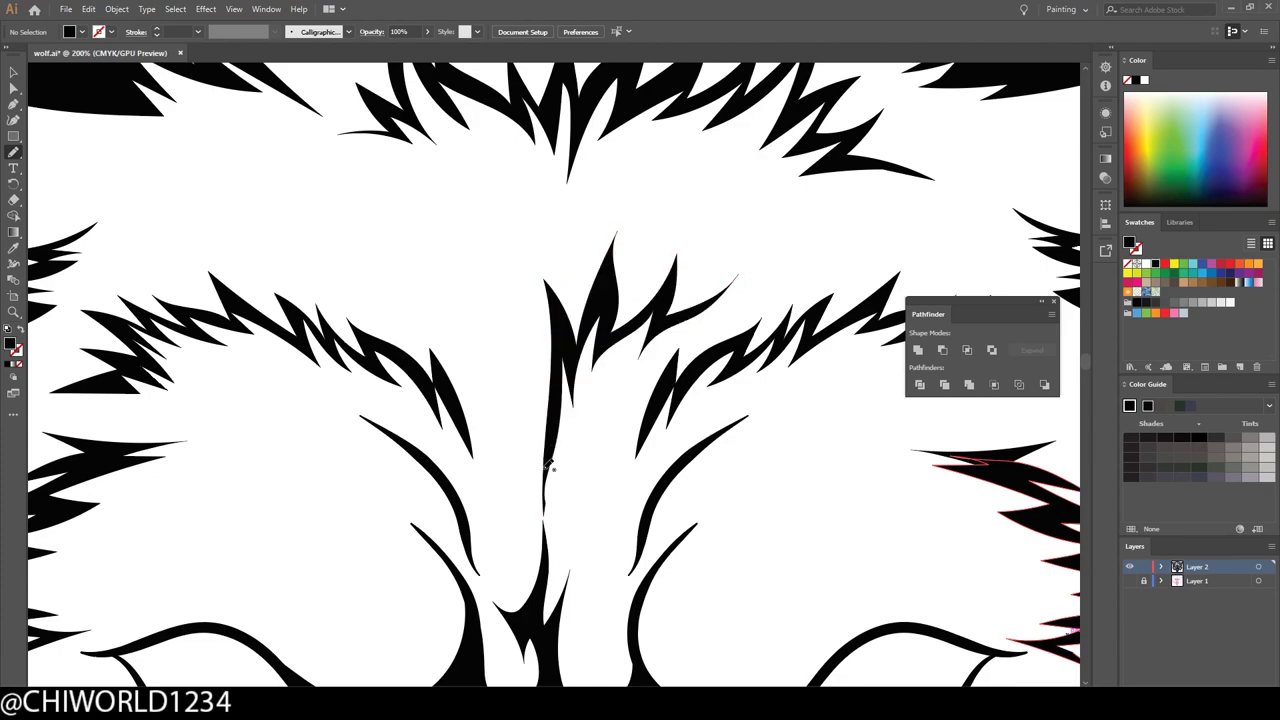
drag(489, 338, 385, 237)
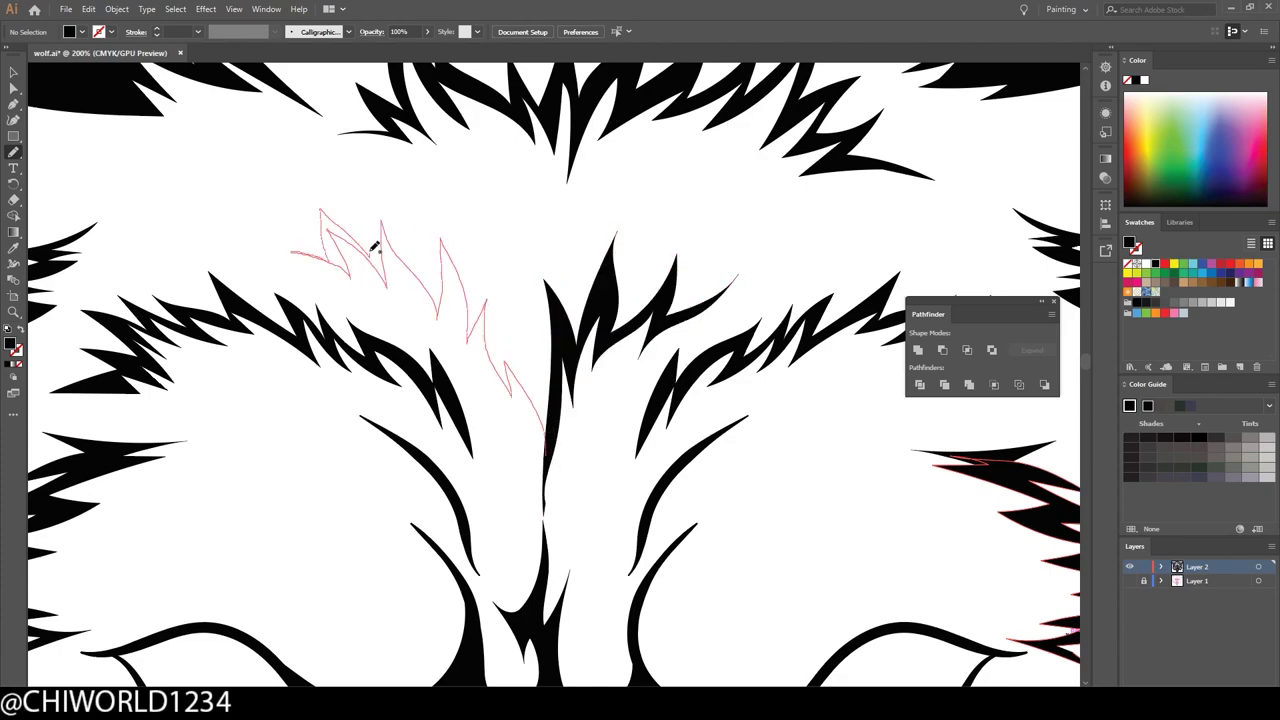
drag(554, 395, 548, 440)
key(ctrl+minus)
key(ctrl+minus)
key(ctrl+minus)
key(ctrl+minus)
key(ctrl+minus)
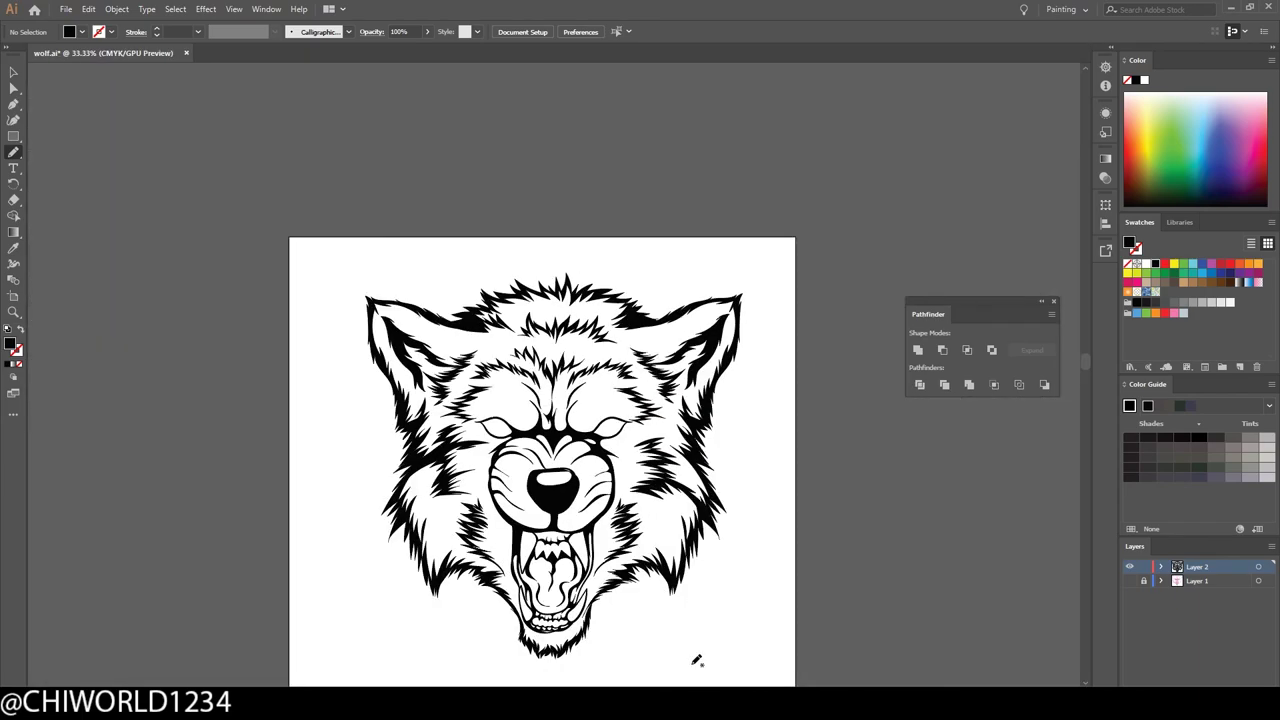
key(ctrl+plus)
key(ctrl+plus)
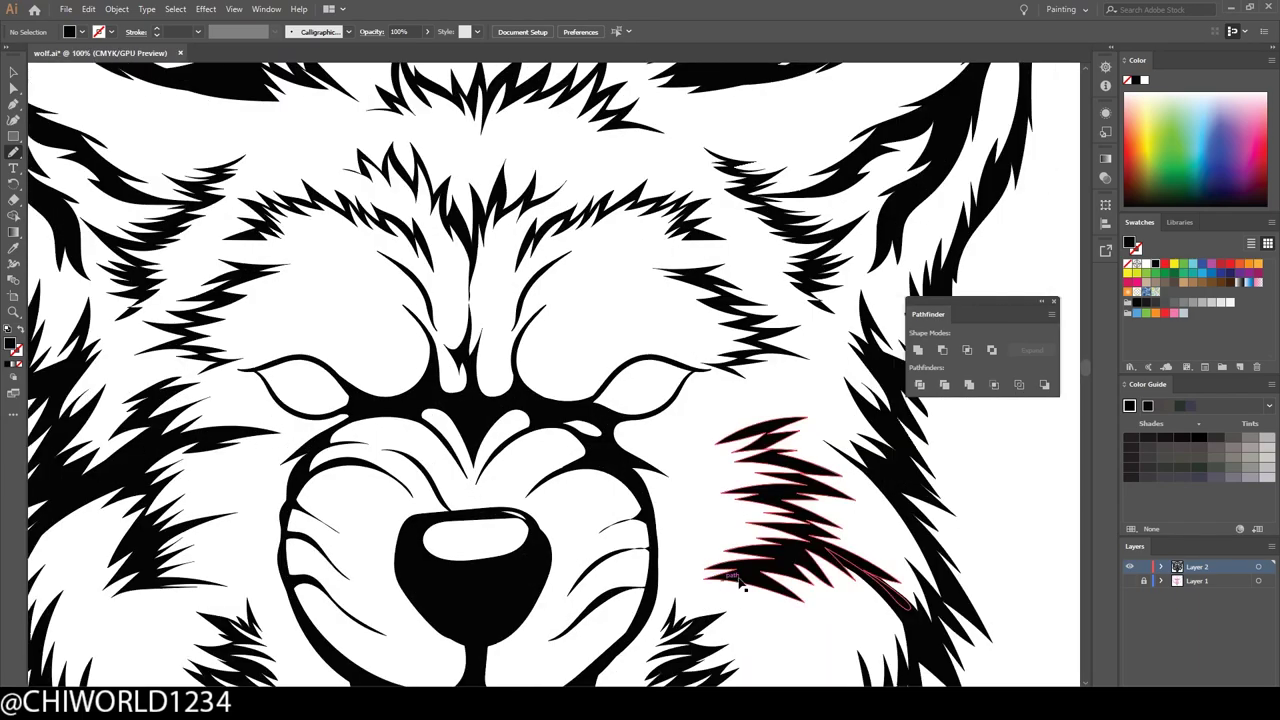
key(ctrl+plus)
key(ctrl+plus)
key(ctrl+plus)
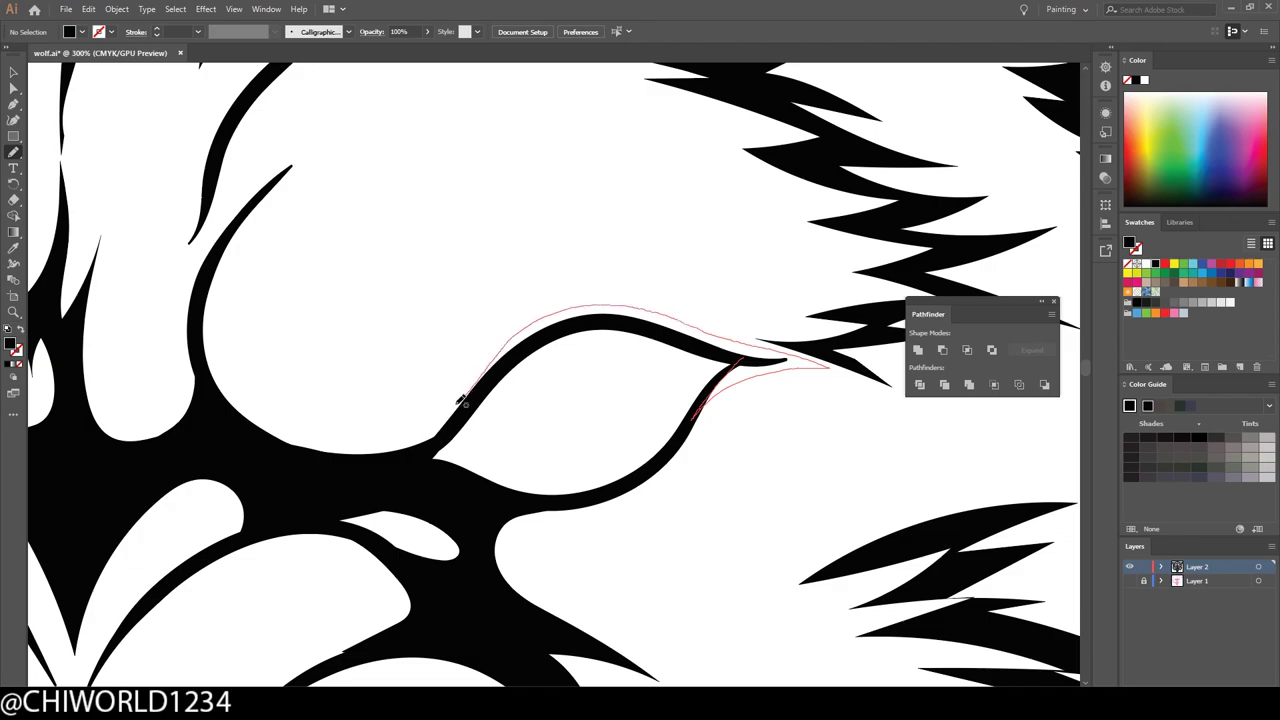
Draw fur spikes over the eyelid and above the other eye
drag(462, 400, 516, 565)
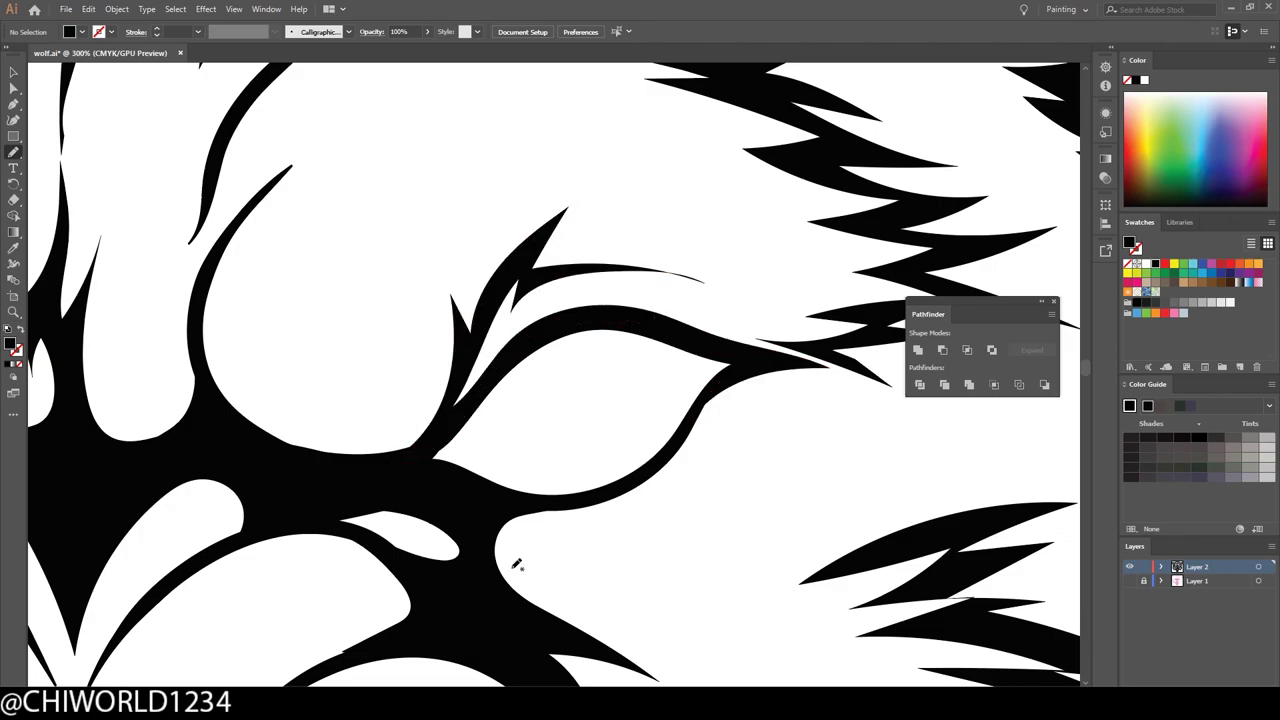
key(ctrl+0)
key(ctrl+plus)
key(ctrl+plus)
key(ctrl+plus)
key(ctrl+plus)
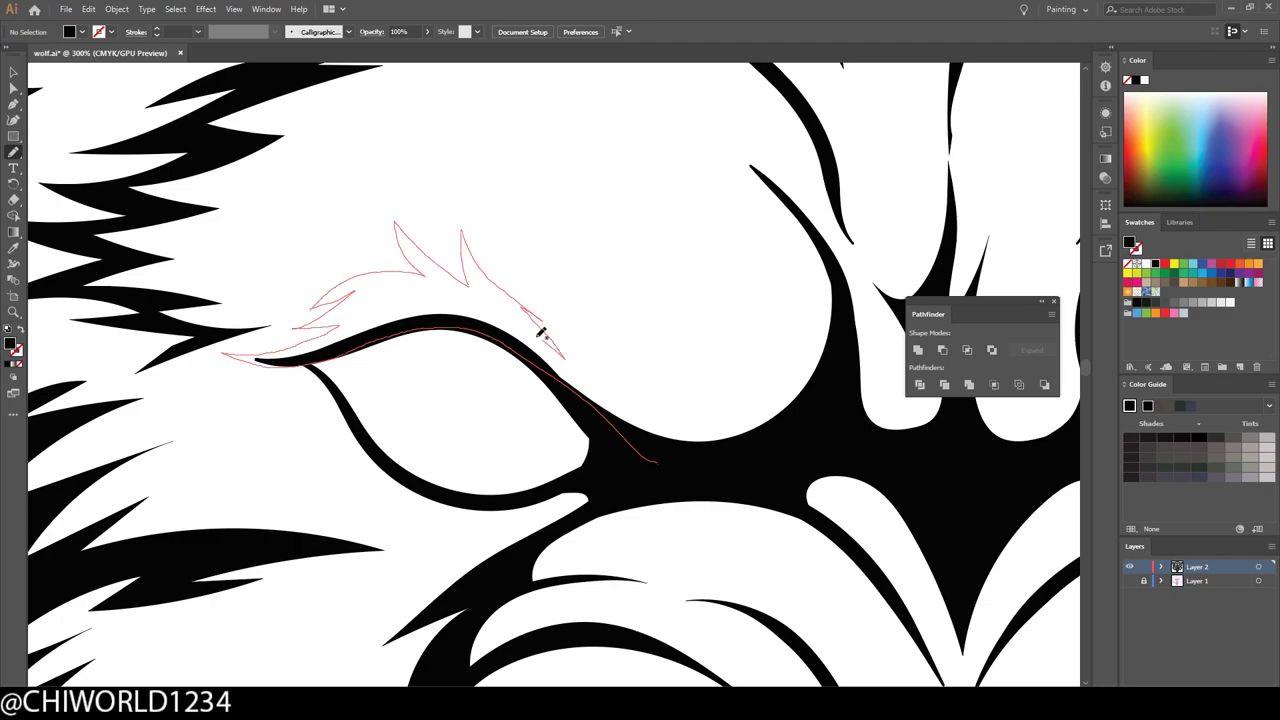
drag(541, 333, 709, 477)
key(ctrl+0)
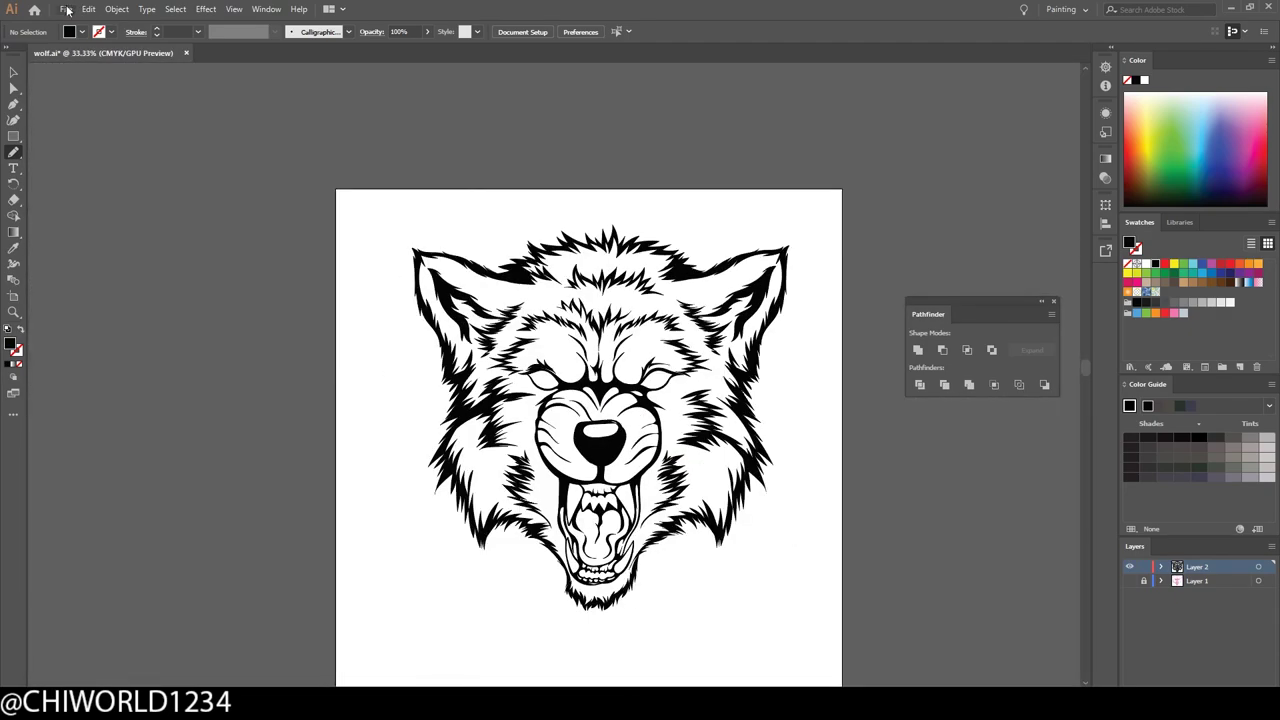
Draw two fur strokes on the cheek beside the mouth
key(ctrl+1)
scroll(818, 530, up, 2)
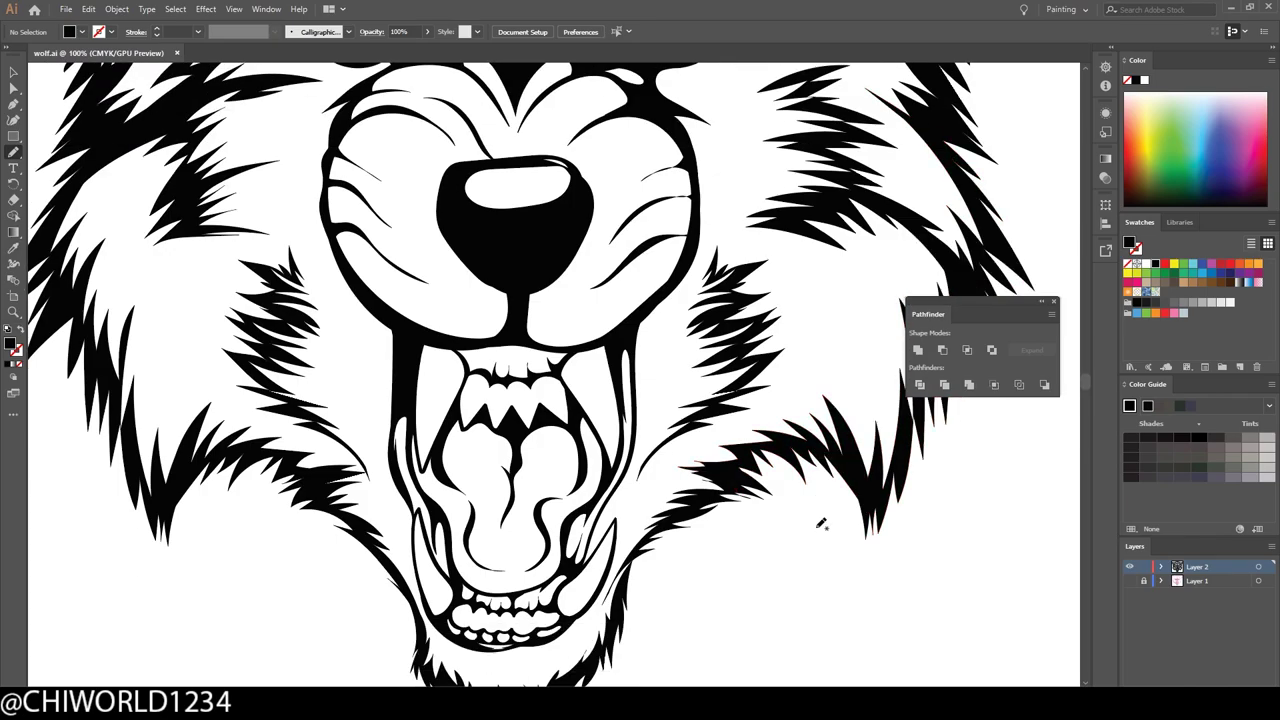
key(ctrl+plus)
key(ctrl+plus)
drag(711, 382, 565, 401)
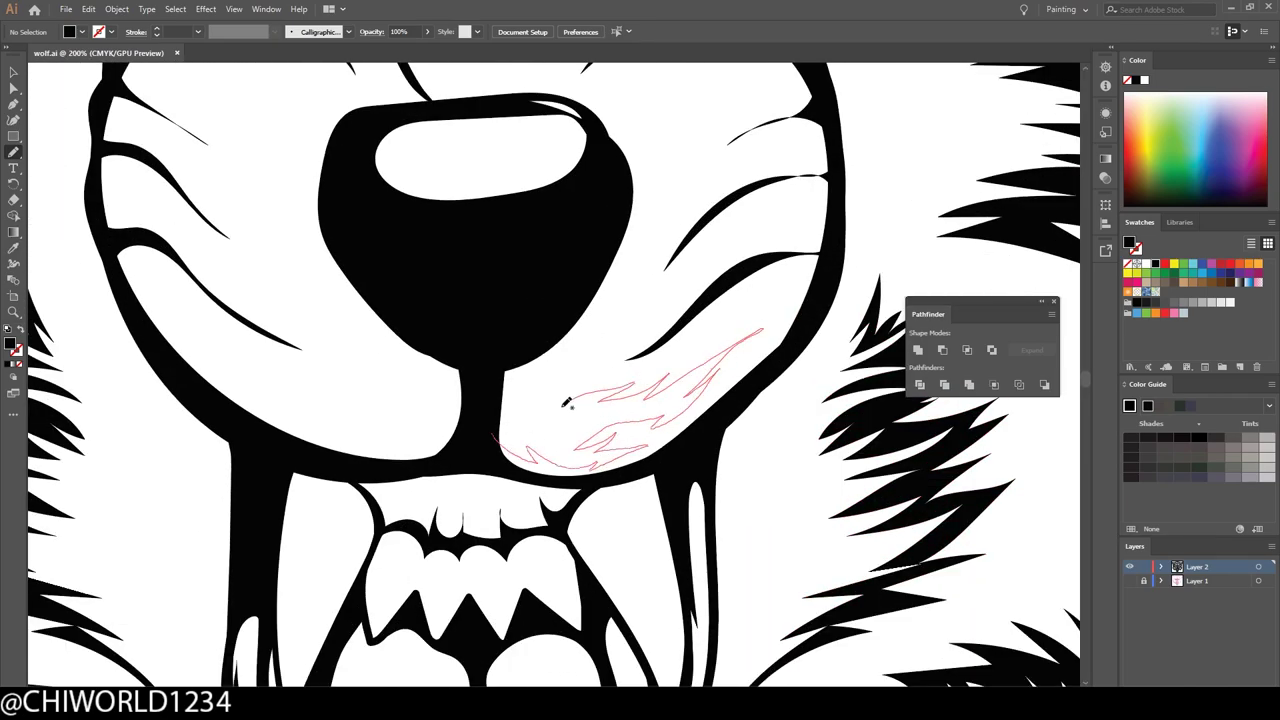
key(ctrl+0)
scroll(707, 629, up, 4)
mouse_move(665, 440)
mouse_down()
mouse_move(364, 381)
mouse_move(529, 409)
mouse_move(643, 366)
mouse_up()
key(ctrl+0)
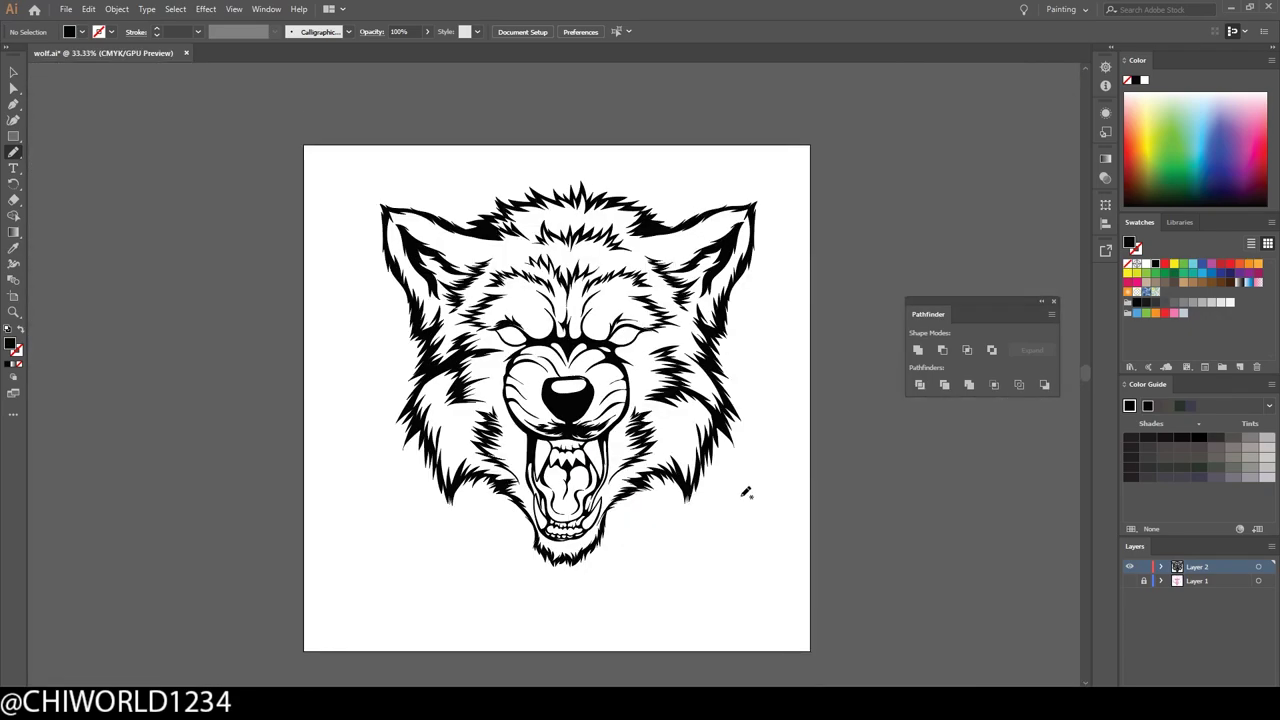
Fill the gaps between the lower teeth with closed black Paintbrush shapes
scroll(749, 486, up, 3)
scroll(749, 495, up, 3)
scroll(749, 503, up, 2)
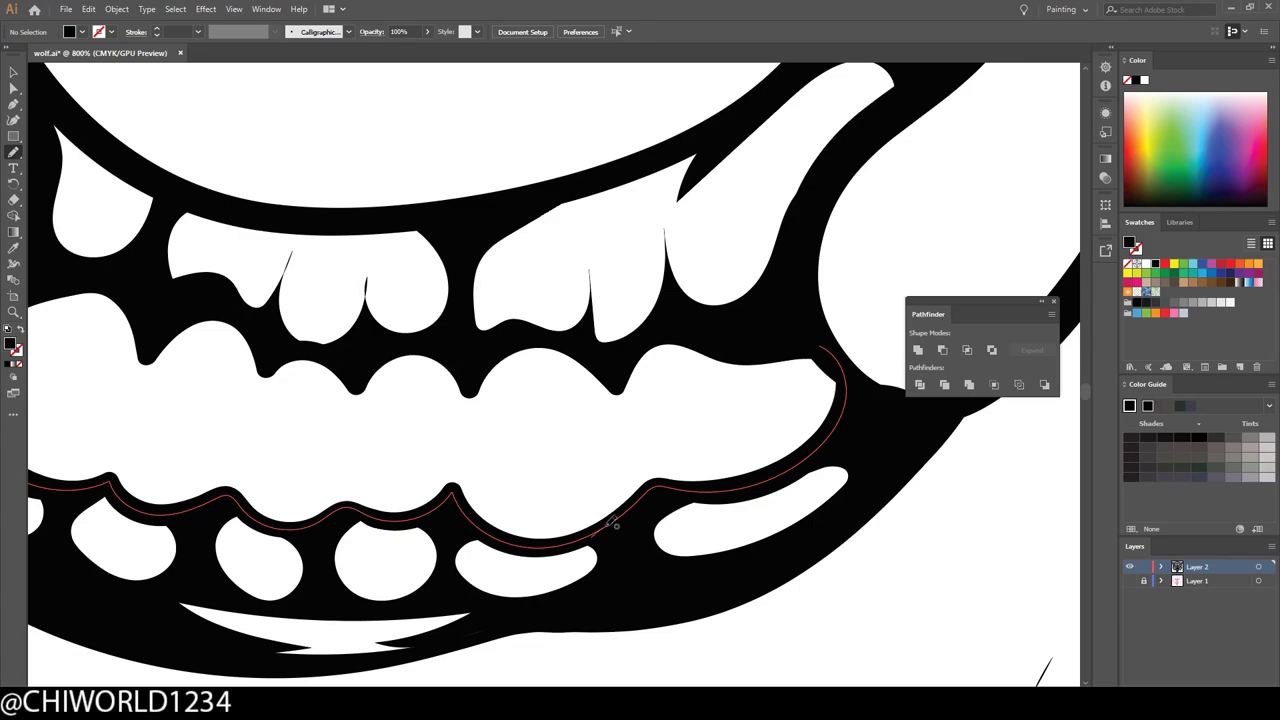
drag(676, 452, 650, 482)
drag(480, 528, 466, 487)
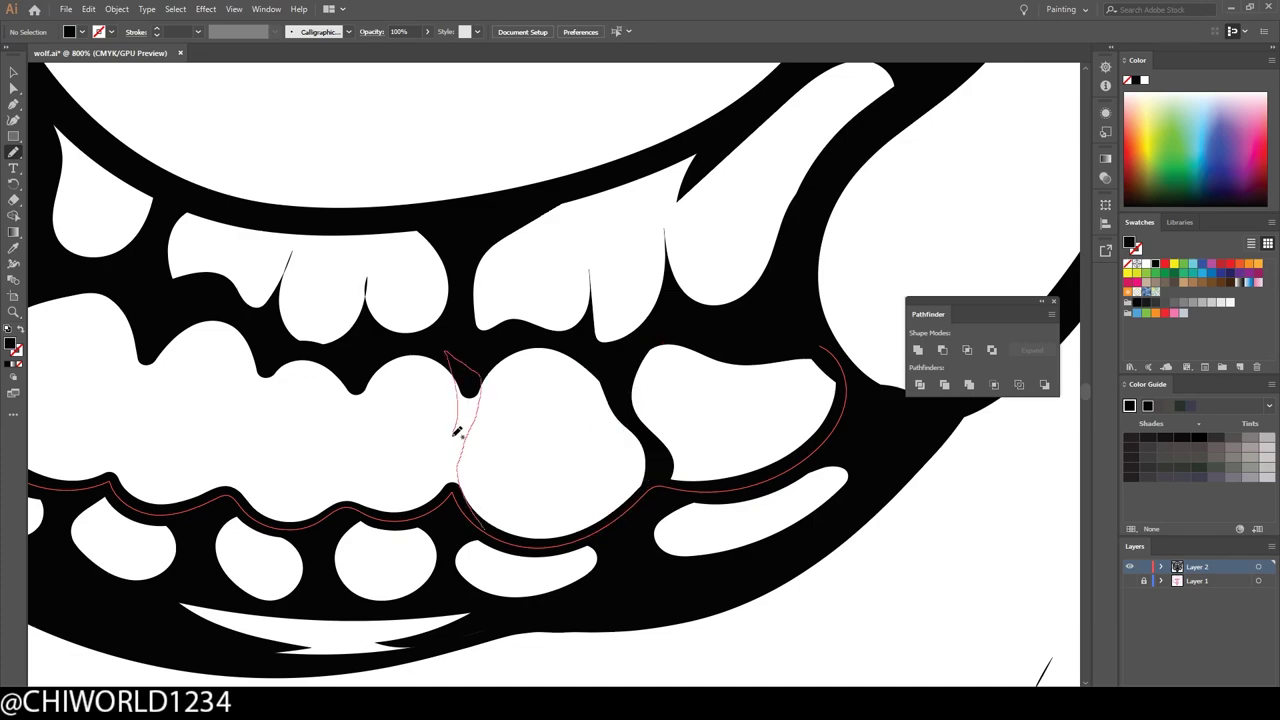
drag(456, 430, 450, 492)
drag(352, 377, 358, 388)
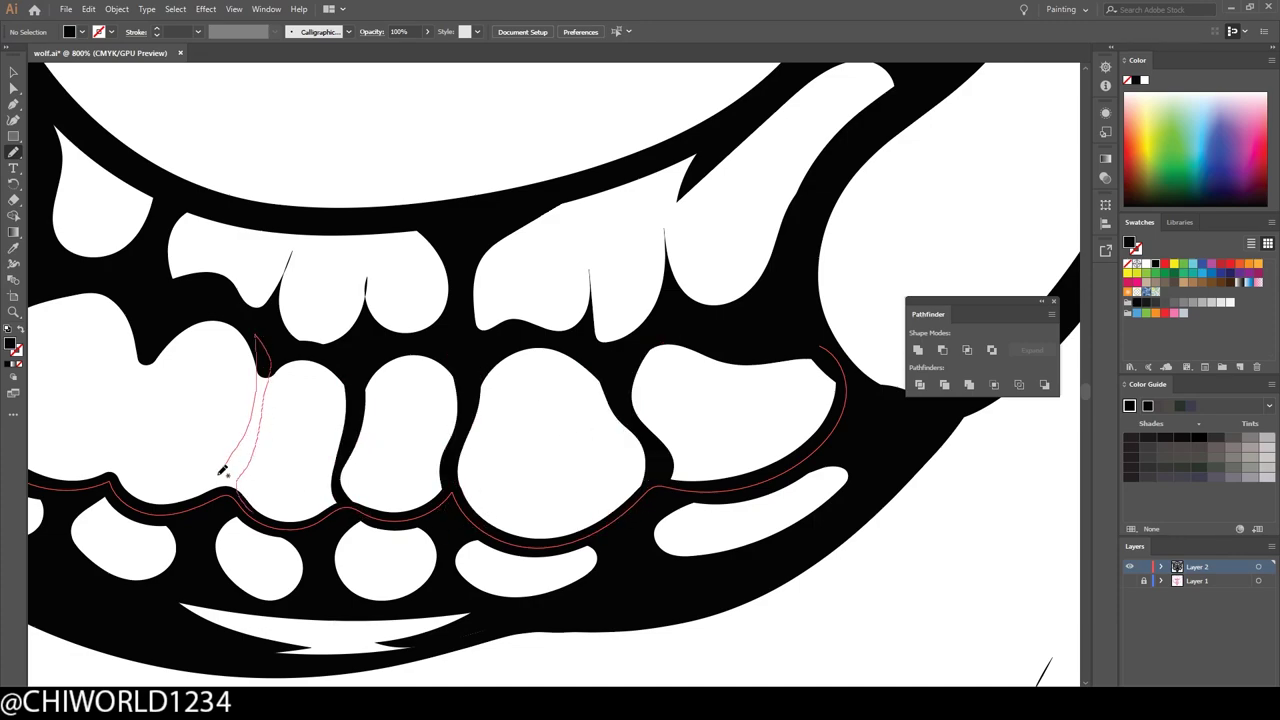
drag(222, 470, 222, 474)
scroll(571, 640, down, 5)
scroll(600, 609, down, 3)
Draw spiky fur tufts above the eyes, including one over the left eye
scroll(705, 443, down, 2)
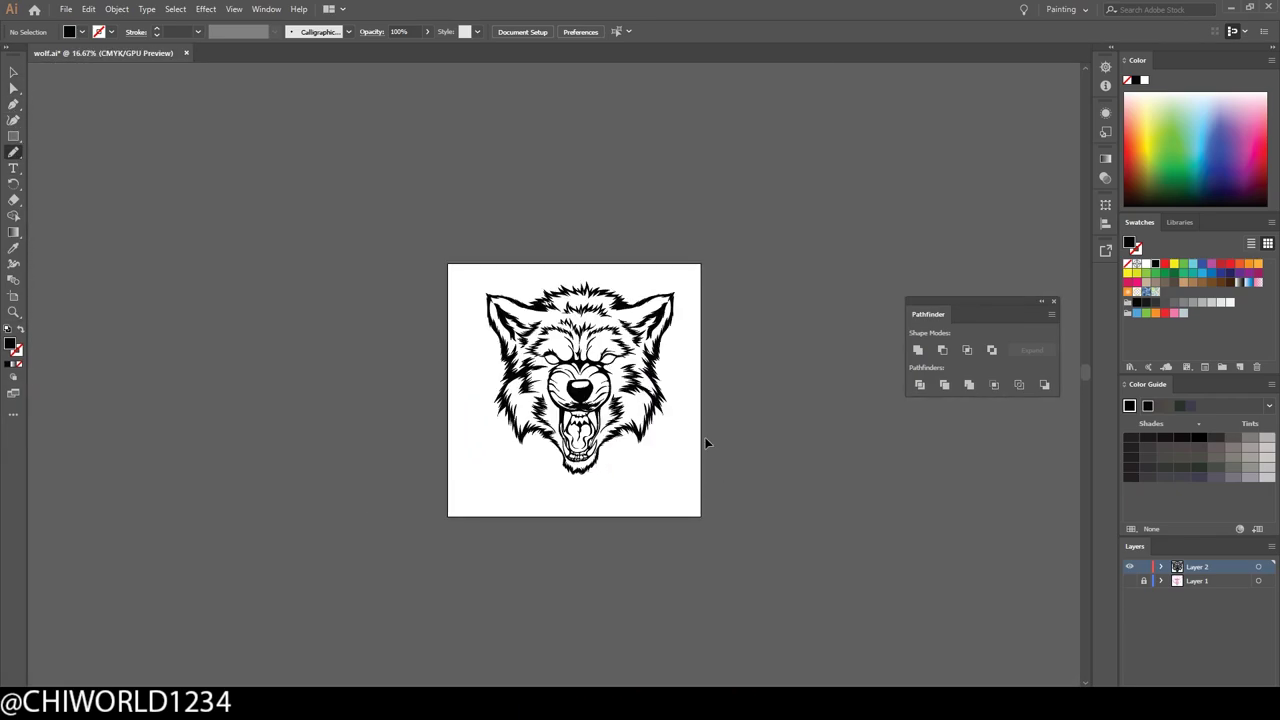
scroll(705, 443, up, 10)
scroll(414, 400, down, 2)
drag(397, 392, 517, 345)
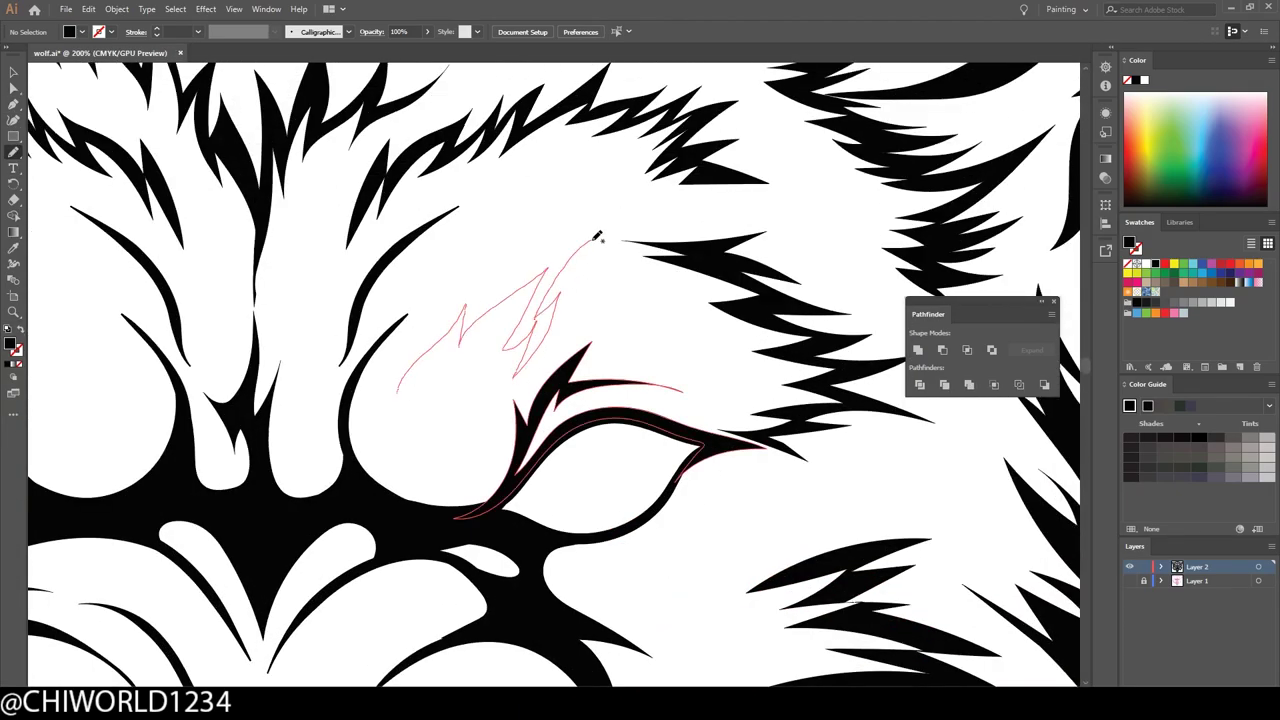
drag(598, 236, 392, 428)
key(ctrl+plus)
key(ctrl+plus)
key(ctrl+plus)
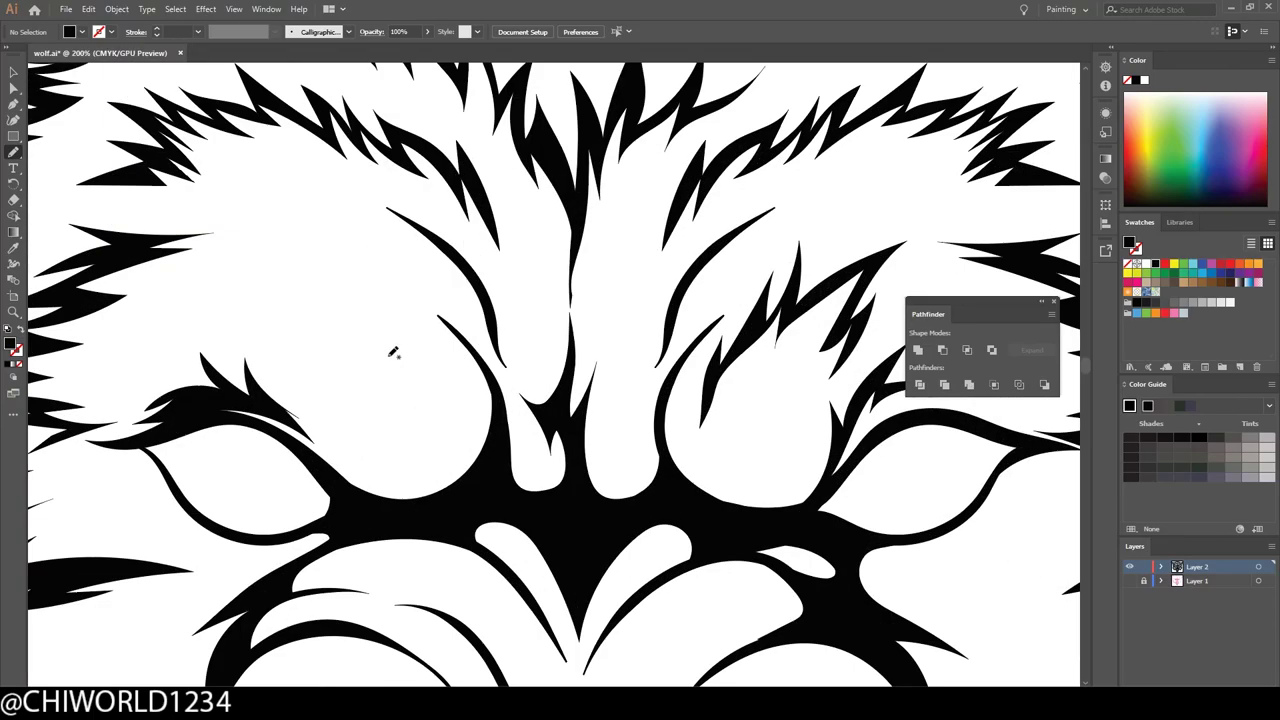
drag(327, 258, 306, 373)
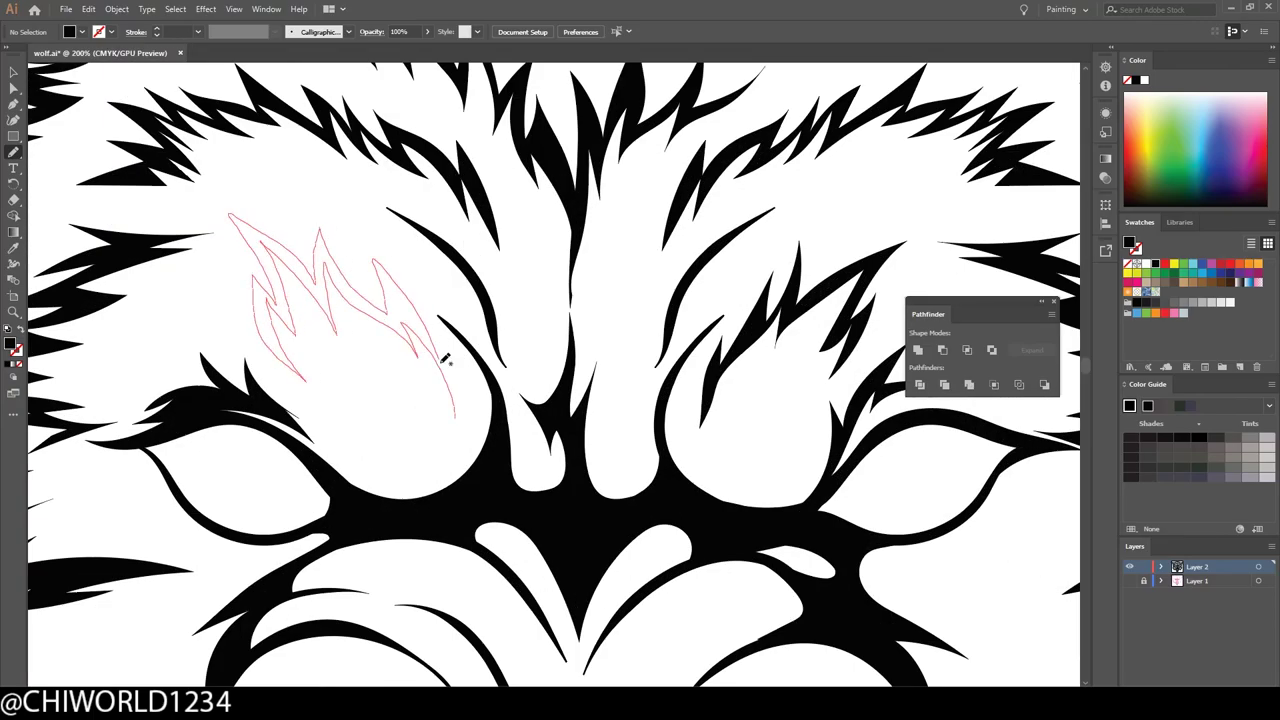
key(ctrl+minus)
key(ctrl+minus)
key(ctrl+minus)
key(ctrl+minus)
key(ctrl+minus)
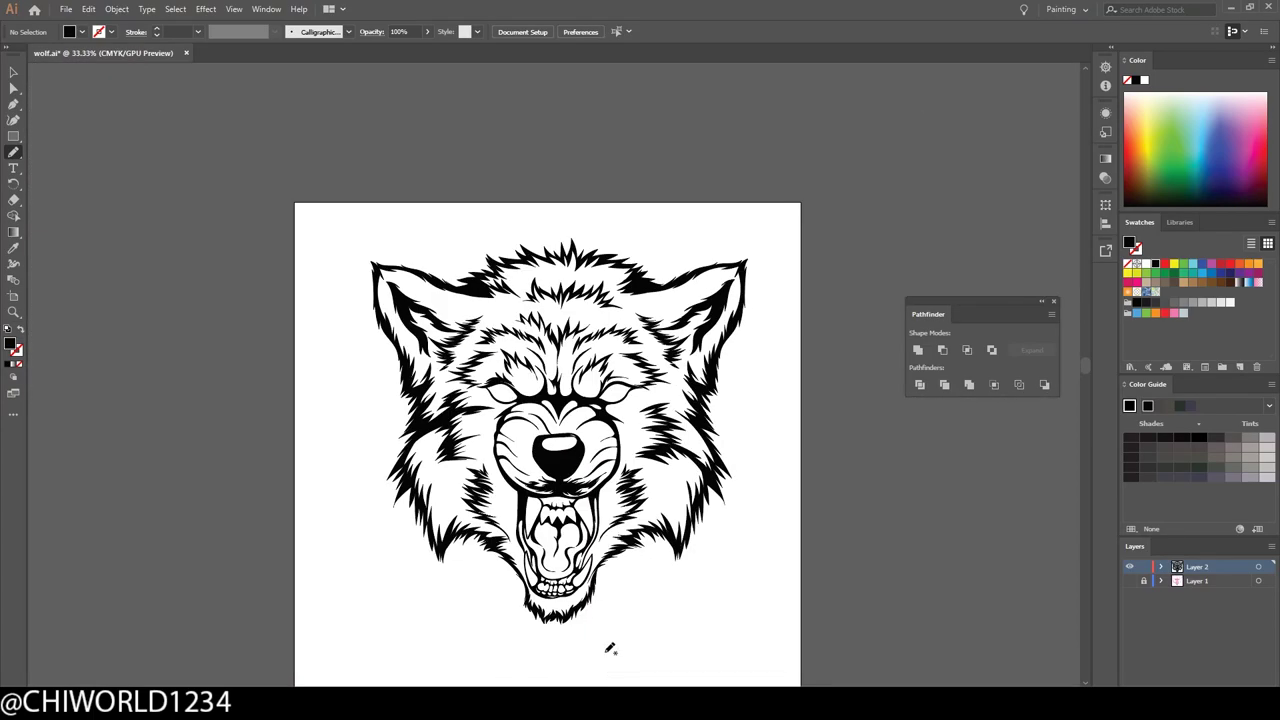
Add a spiky fur stroke below the right ear and one across the forehead
key(ctrl+plus)
key(ctrl+plus)
key(ctrl+plus)
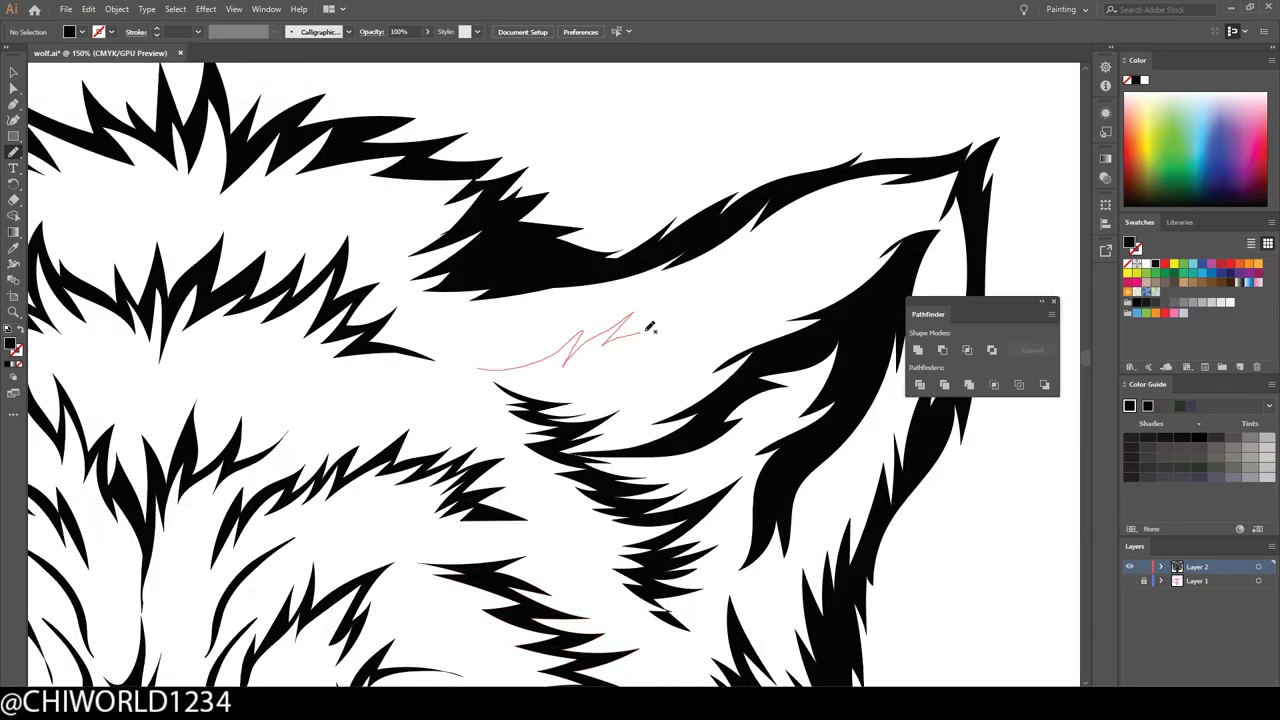
drag(565, 377, 565, 378)
key(ctrl+minus)
key(ctrl+minus)
key(ctrl+minus)
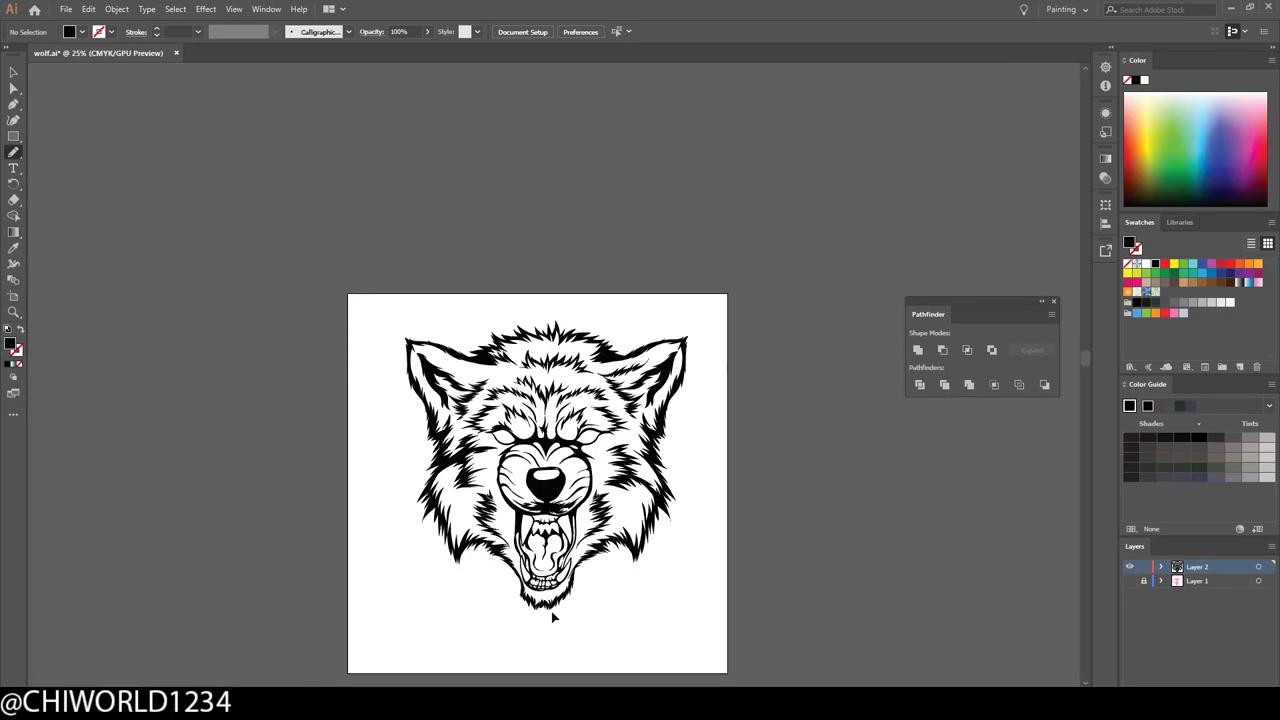
key(ctrl+plus)
key(ctrl+plus)
key(ctrl+plus)
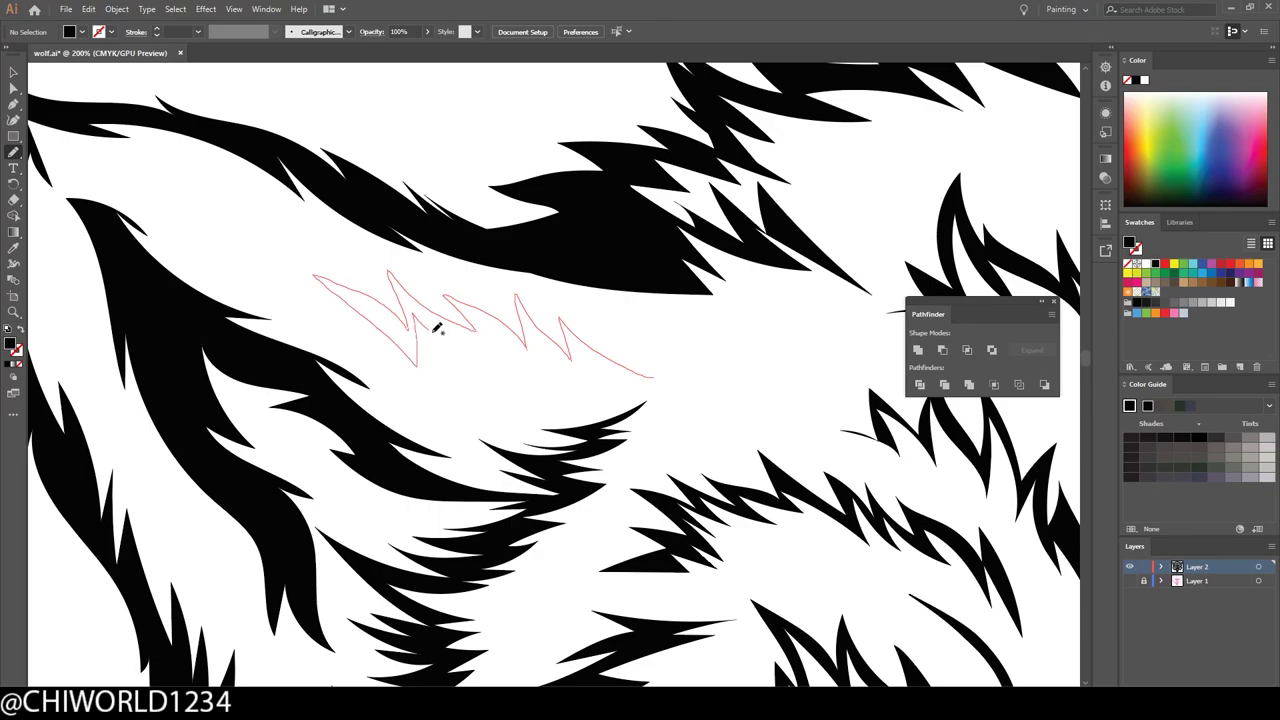
drag(591, 376, 591, 377)
key(ctrl+minus)
key(ctrl+minus)
key(ctrl+minus)
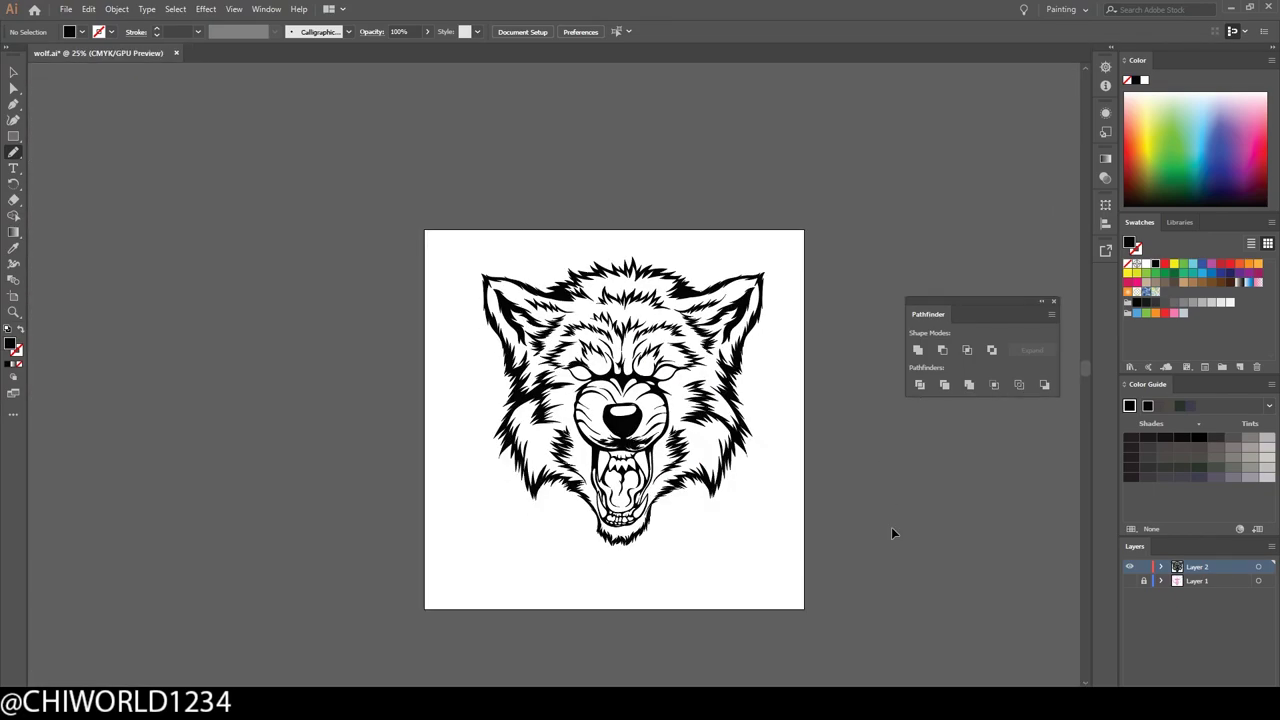
Draw spiky fur on the right cheek and zigzag fur on the left cheek
key(ctrl+plus)
key(ctrl+plus)
key(ctrl+plus)
key(ctrl+plus)
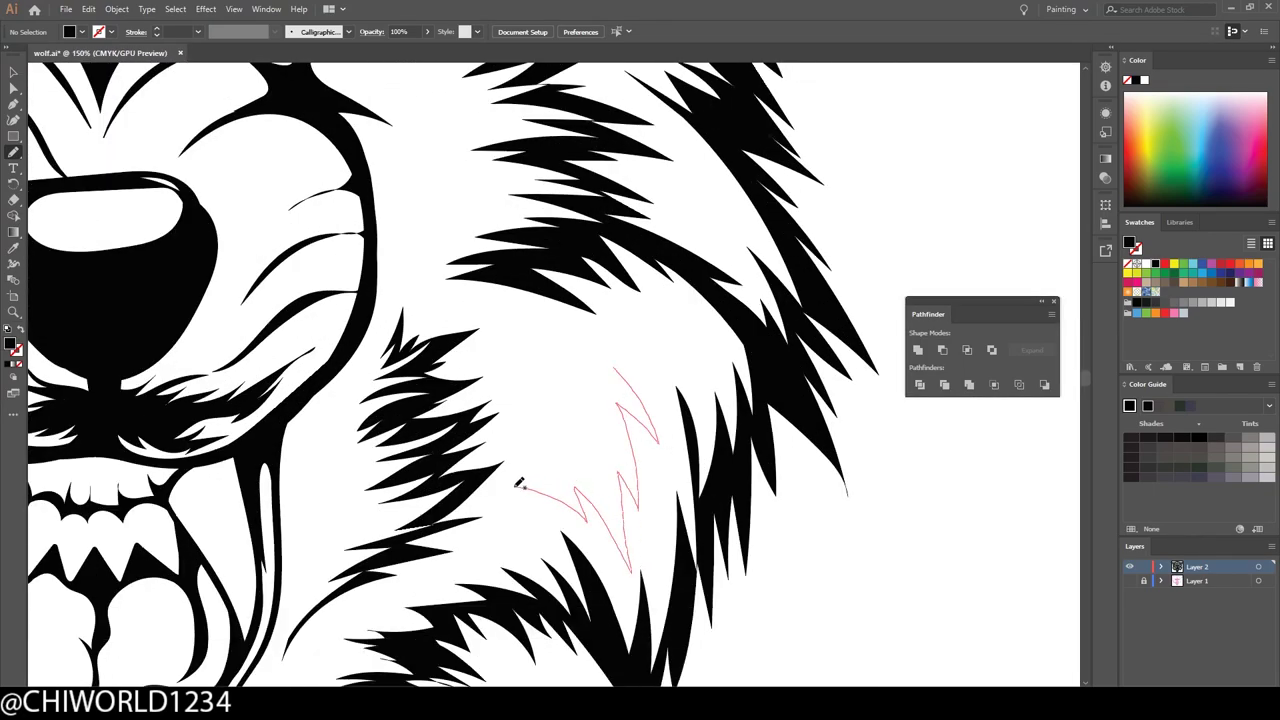
drag(601, 343, 601, 344)
key(ctrl+minus)
key(ctrl+minus)
key(ctrl+minus)
key(ctrl+plus)
key(ctrl+plus)
key(ctrl+plus)
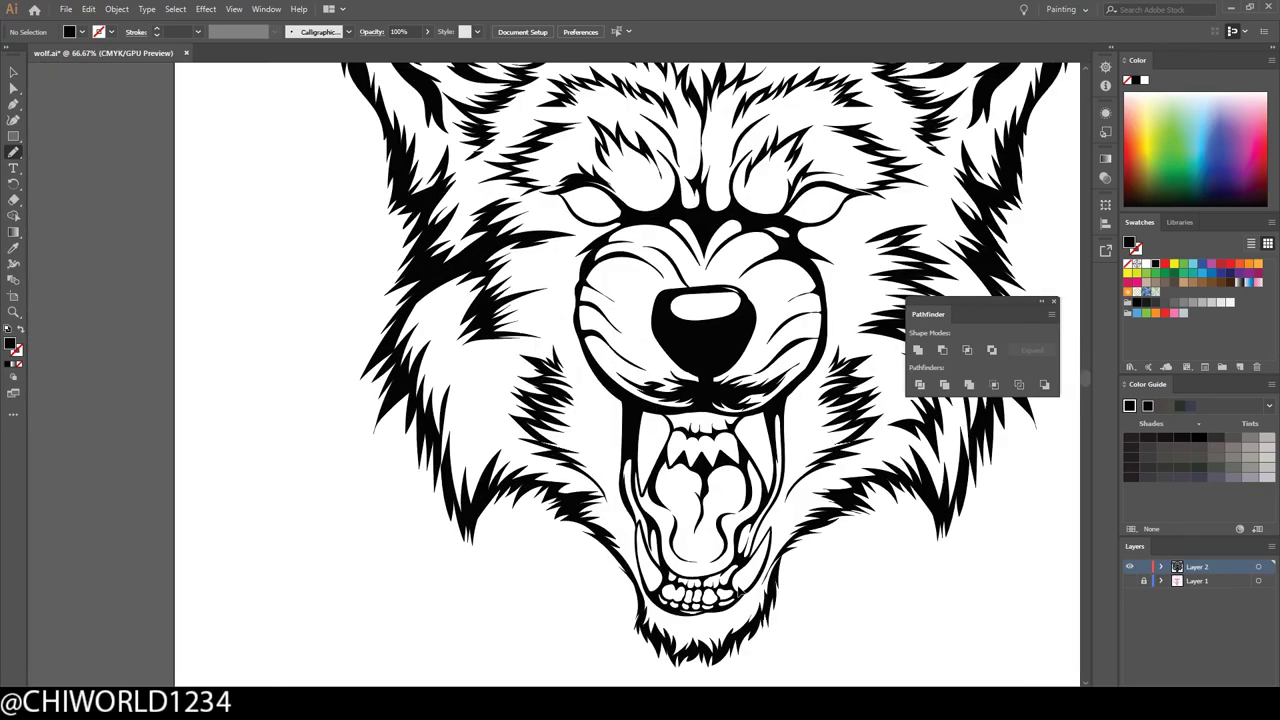
key(ctrl+plus)
key(ctrl+plus)
drag(430, 418, 465, 264)
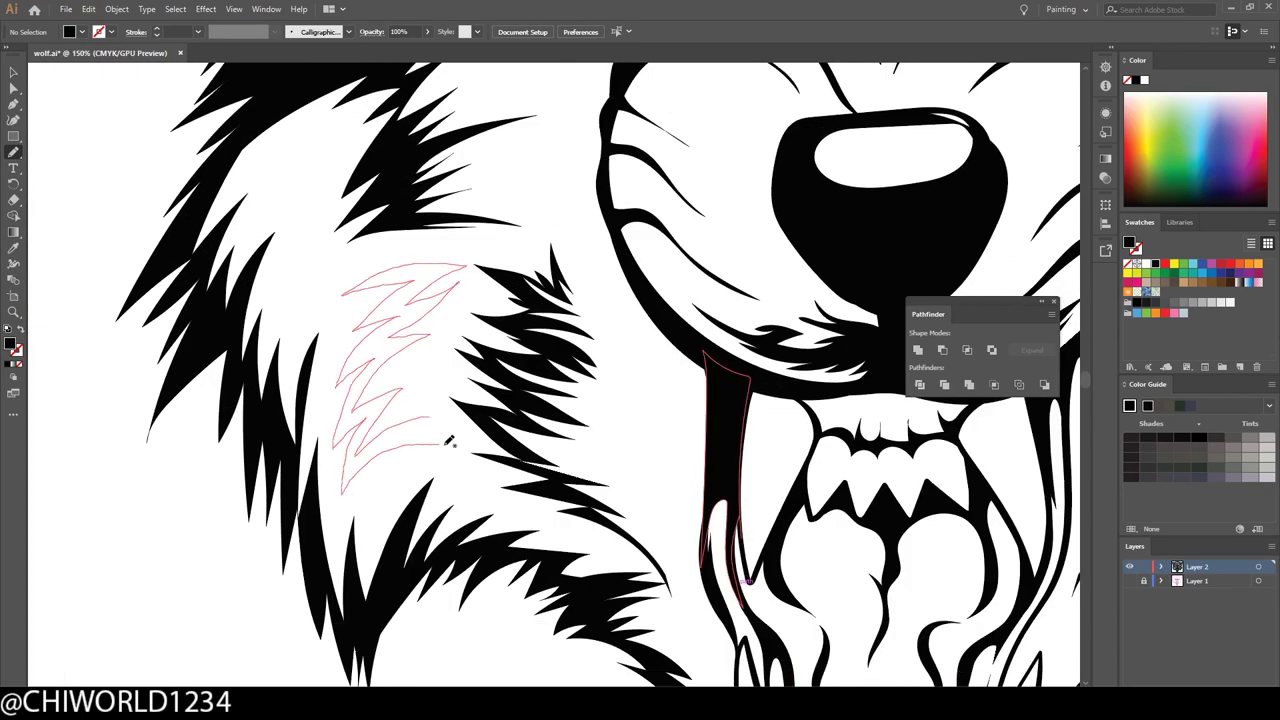
drag(449, 441, 449, 442)
key(ctrl+minus)
key(ctrl+minus)
key(ctrl+minus)
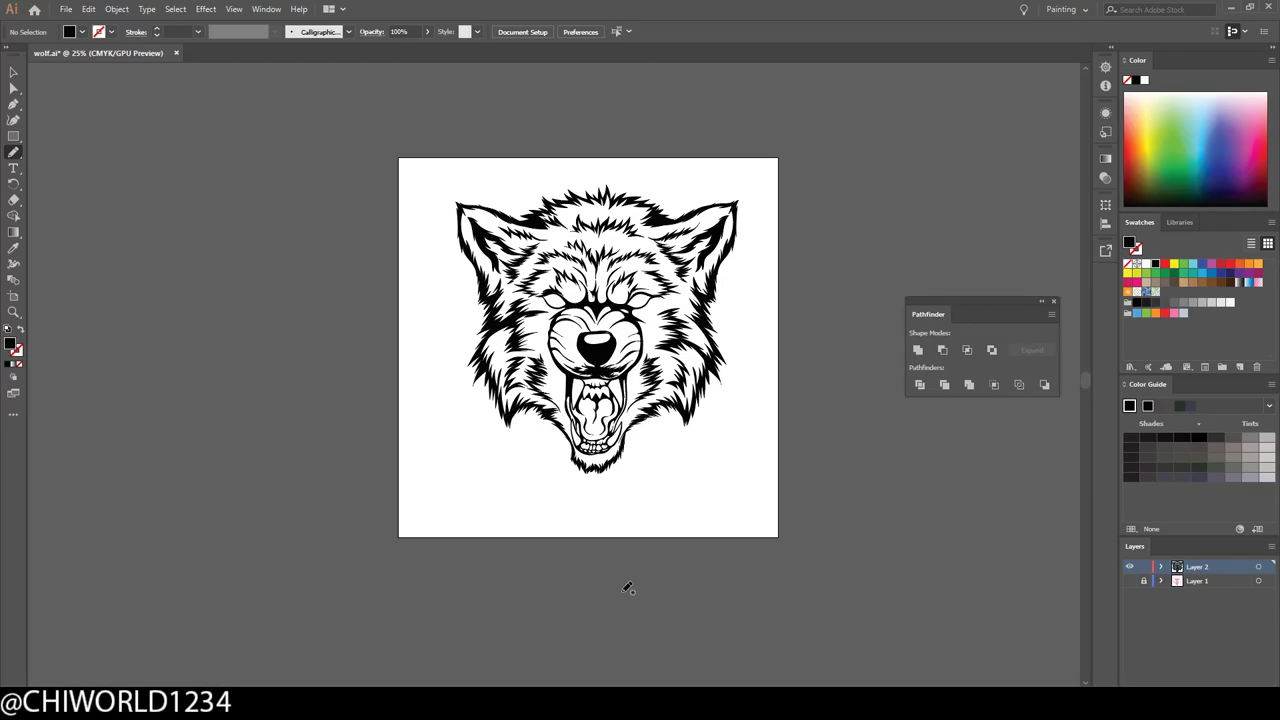
key(ctrl+plus)
key(ctrl+plus)
key(ctrl+plus)
key(ctrl+plus)
key(ctrl+plus)
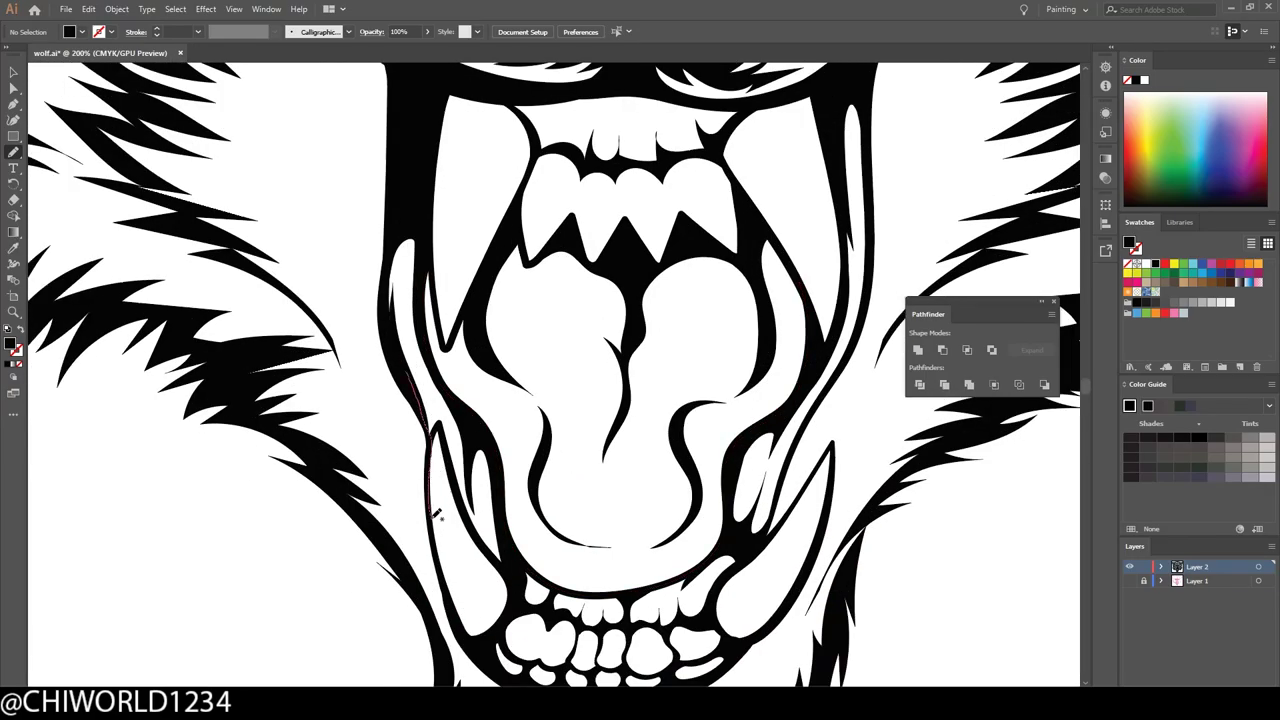
Draw fur strokes up the mouth's left side, along the upper lip and beside the left jaw
drag(400, 465, 311, 192)
key(ctrl+minus)
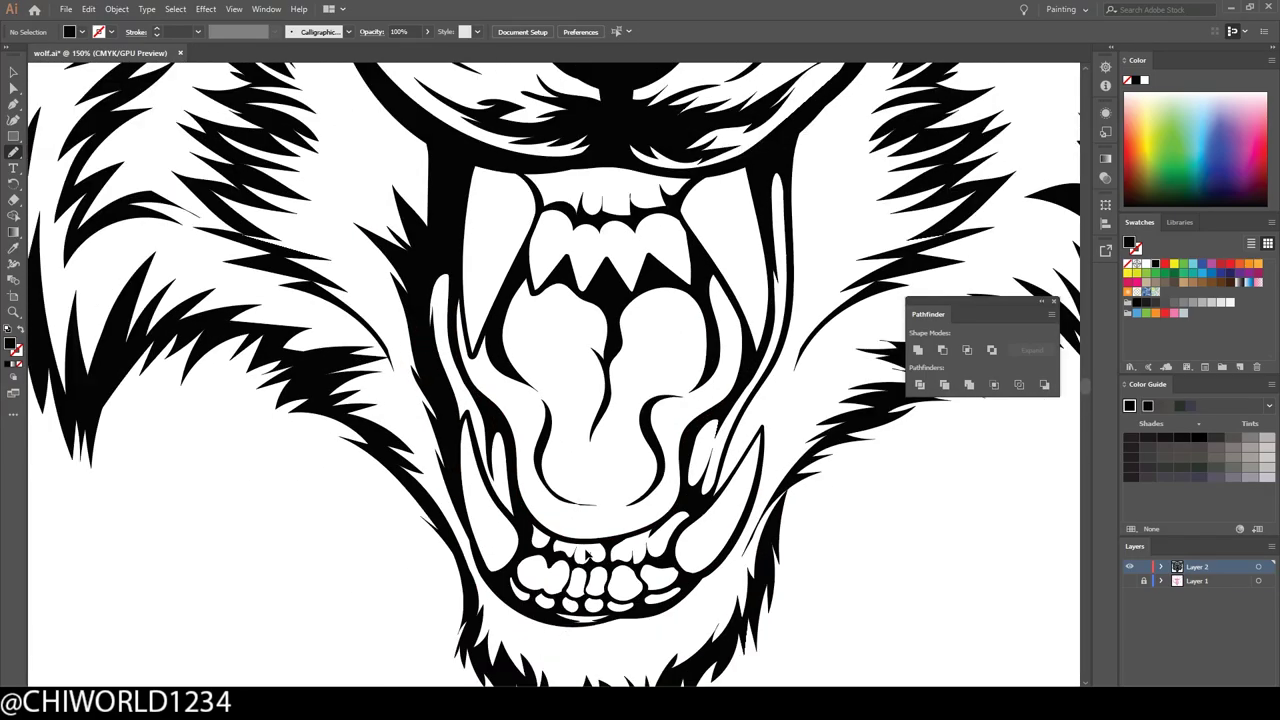
scroll(640, 360, up, 3)
key(ctrl+plus)
drag(510, 520, 383, 115)
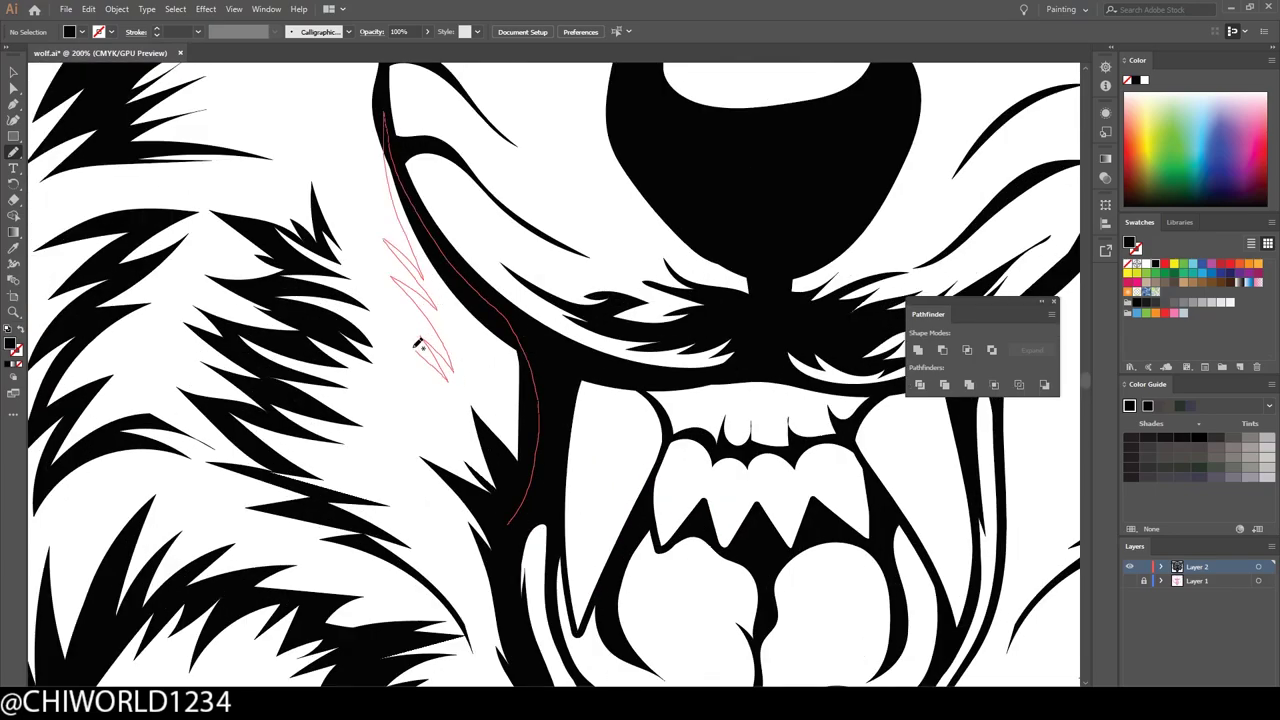
drag(421, 259, 425, 425)
Add a zigzag fur stroke along the right side of the snarling mouth
key(ctrl+minus)
key(ctrl+minus)
key(ctrl+minus)
key(ctrl+plus)
key(ctrl+plus)
key(ctrl+plus)
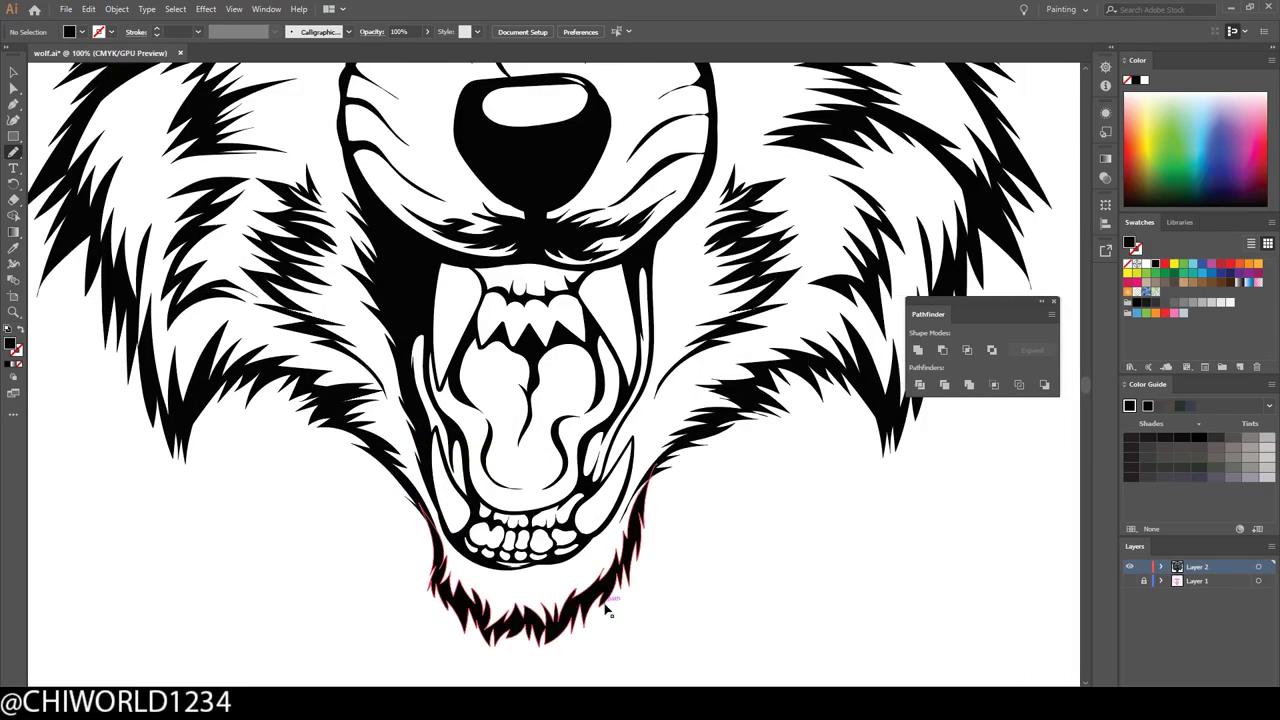
key(ctrl+plus)
key(ctrl+plus)
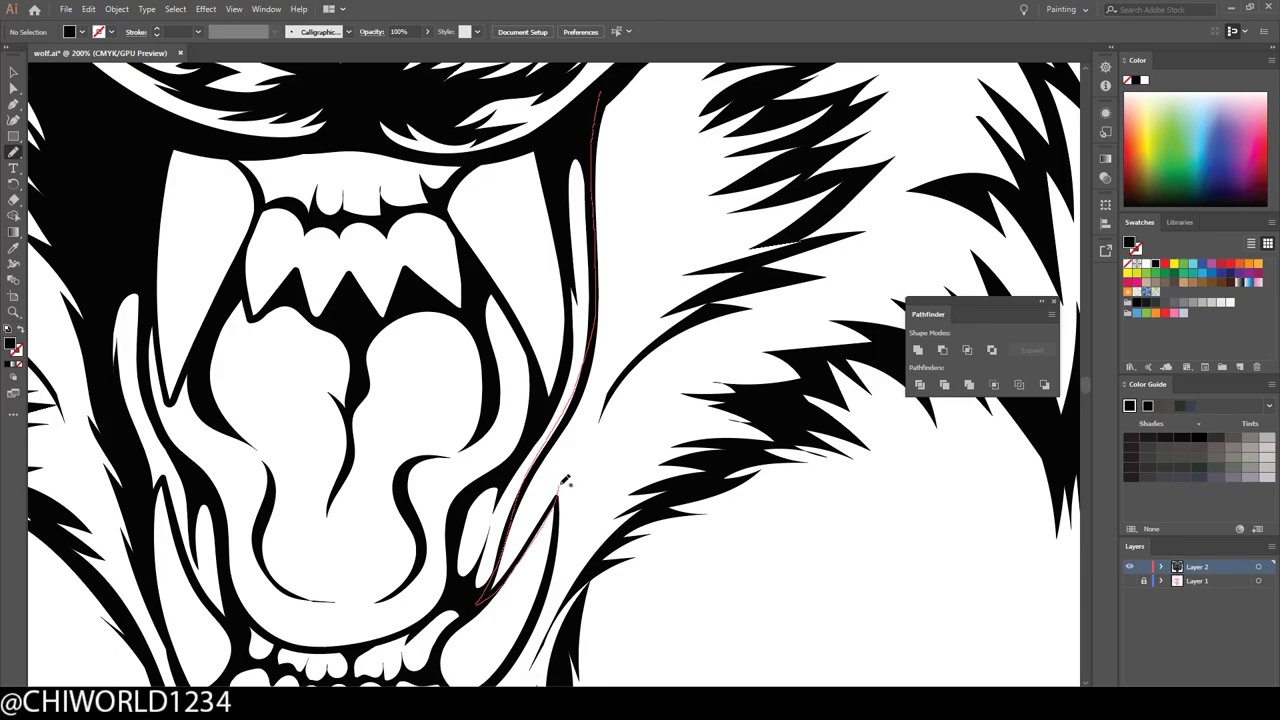
drag(561, 486, 659, 253)
drag(659, 150, 645, 80)
Draw a zigzag fur stroke on the right cheek
key(ctrl+minus)
key(ctrl+minus)
key(ctrl+minus)
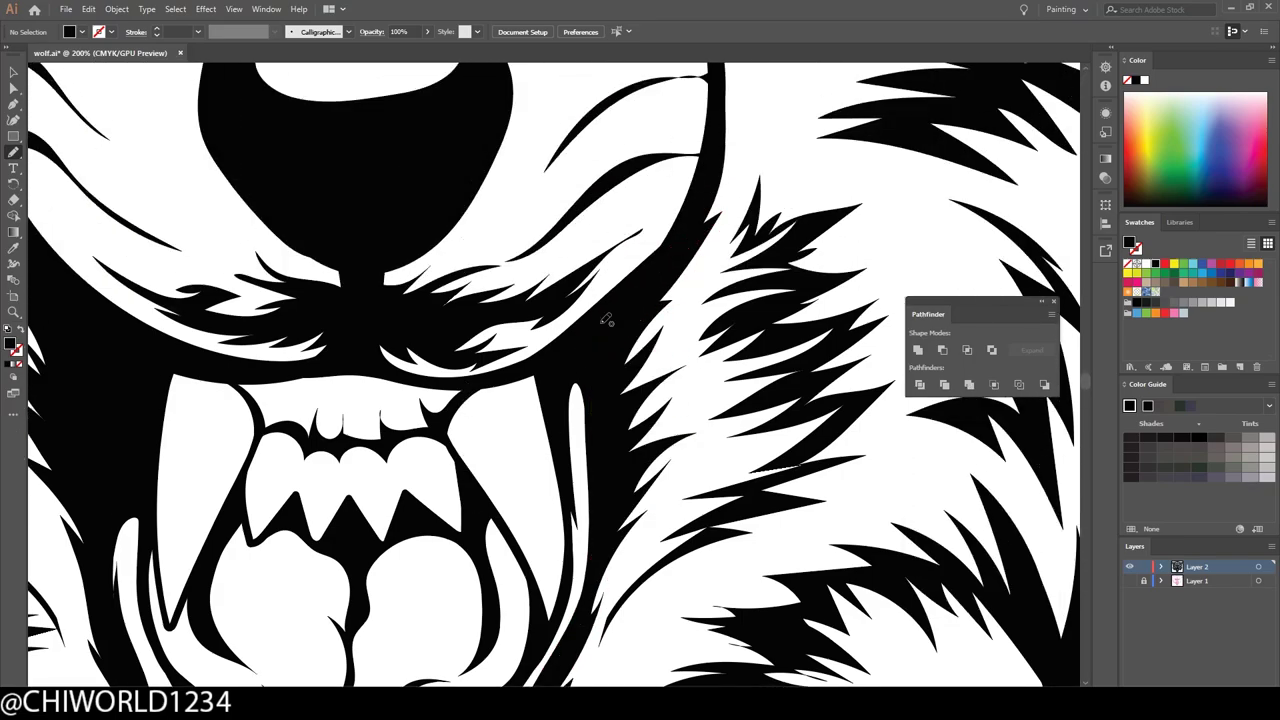
key(ctrl+minus)
key(ctrl+minus)
key(ctrl+plus)
key(ctrl+plus)
key(ctrl+plus)
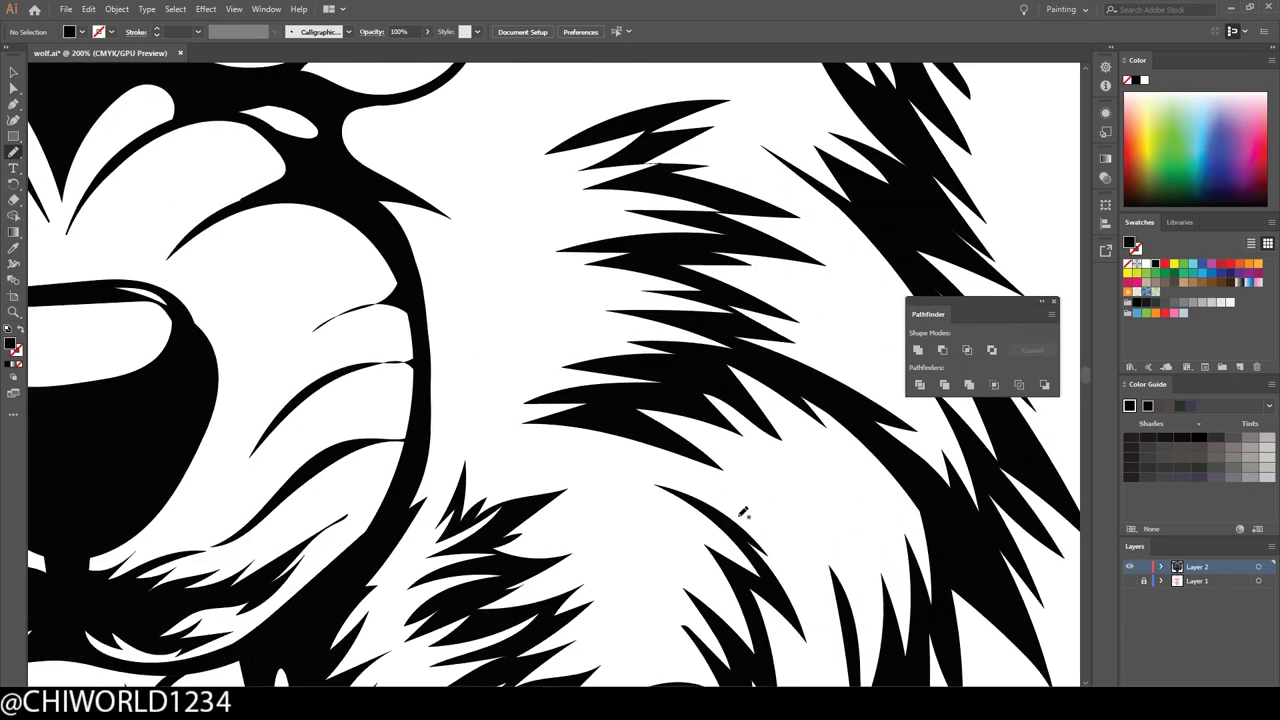
mouse_move(335, 258)
mouse_down()
mouse_move(439, 335)
mouse_move(524, 352)
mouse_move(500, 214)
mouse_move(400, 255)
mouse_up()
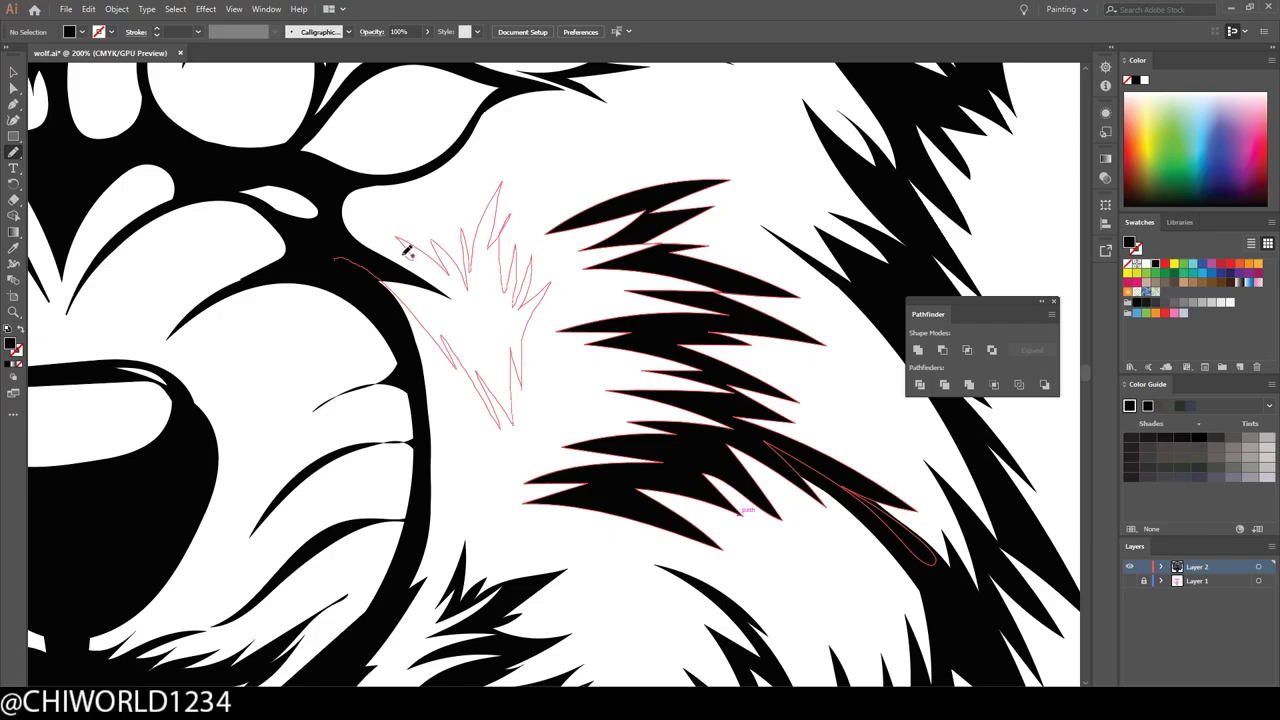
key(ctrl+minus)
key(ctrl+minus)
key(ctrl+minus)
key(ctrl+plus)
key(ctrl+plus)
key(ctrl+plus)
key(ctrl+plus)
key(ctrl+plus)
key(ctrl+plus)
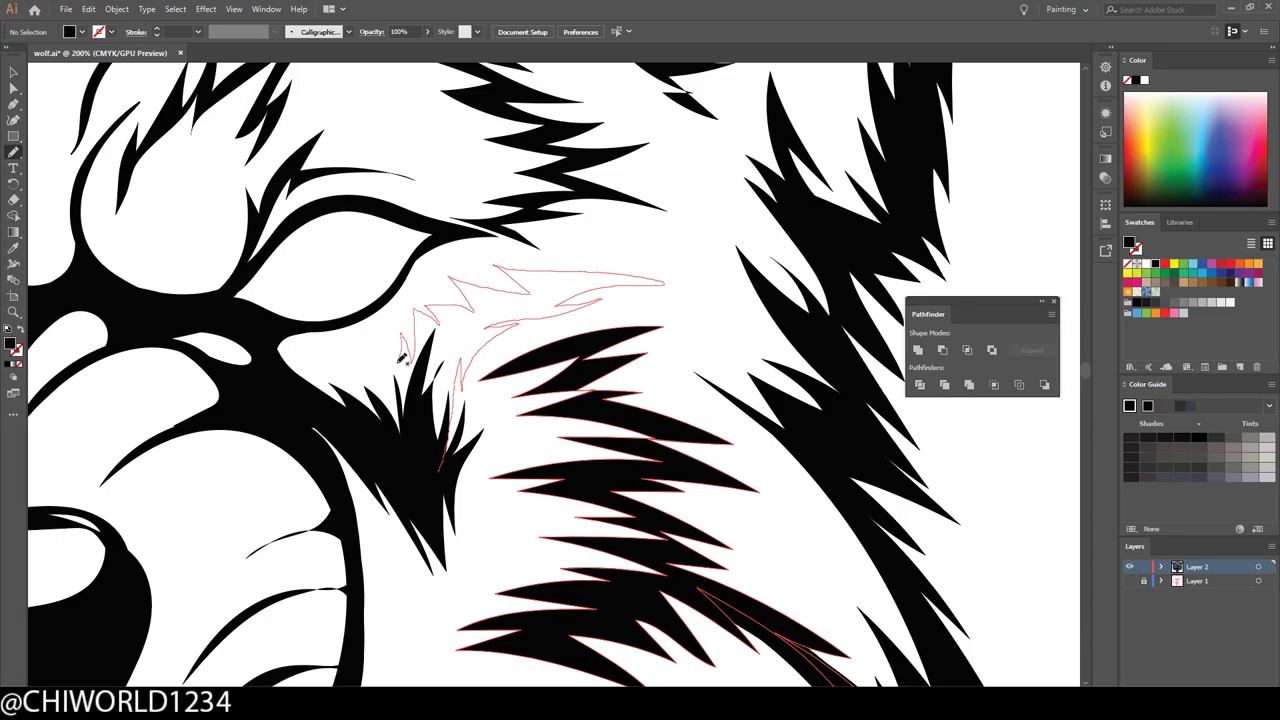
Add a spiky fur stroke beside the right eye
key(ctrl+minus)
key(ctrl+minus)
key(ctrl+minus)
key(ctrl+minus)
key(ctrl+minus)
key(ctrl+minus)
key(ctrl+plus)
key(ctrl+plus)
key(ctrl+plus)
key(ctrl+plus)
key(ctrl+plus)
mouse_move(381, 396)
mouse_down()
mouse_move(352, 418)
mouse_move(219, 453)
mouse_up()
drag(261, 323, 300, 330)
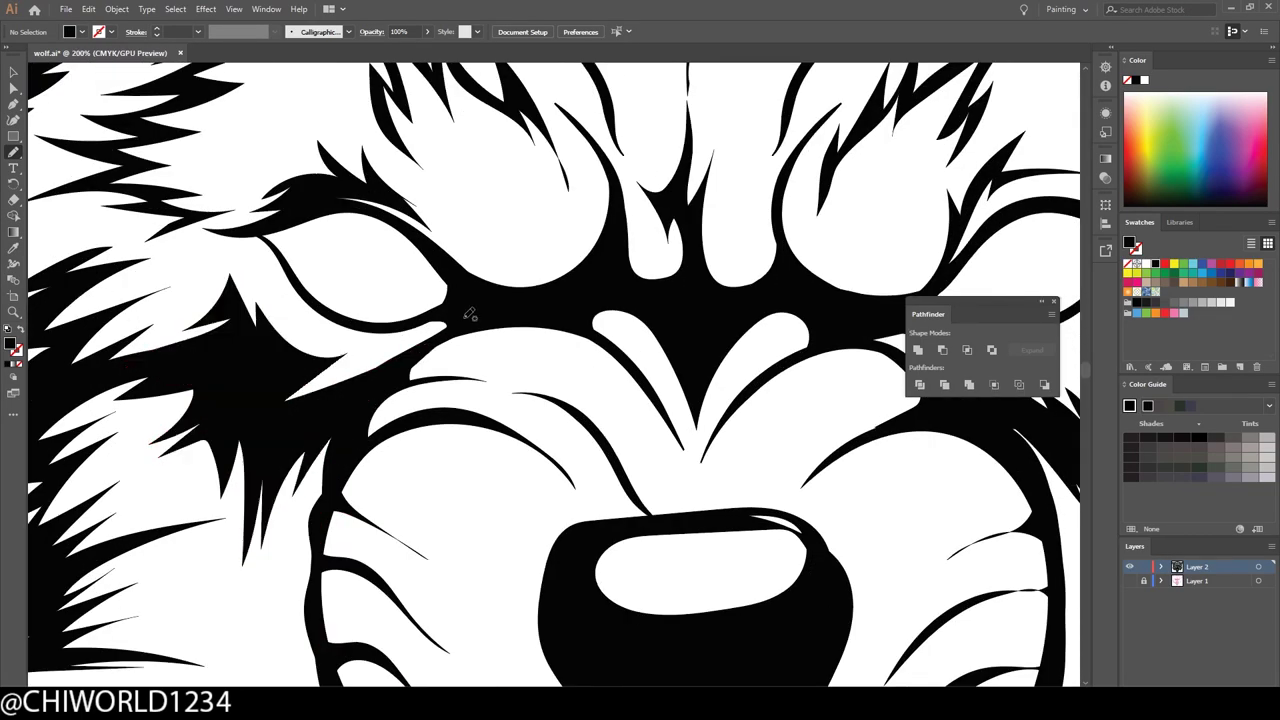
key(ctrl+minus)
key(ctrl+minus)
key(ctrl+minus)
Reshape the white highlight on the wolf's nose
key(ctrl+plus)
key(ctrl+plus)
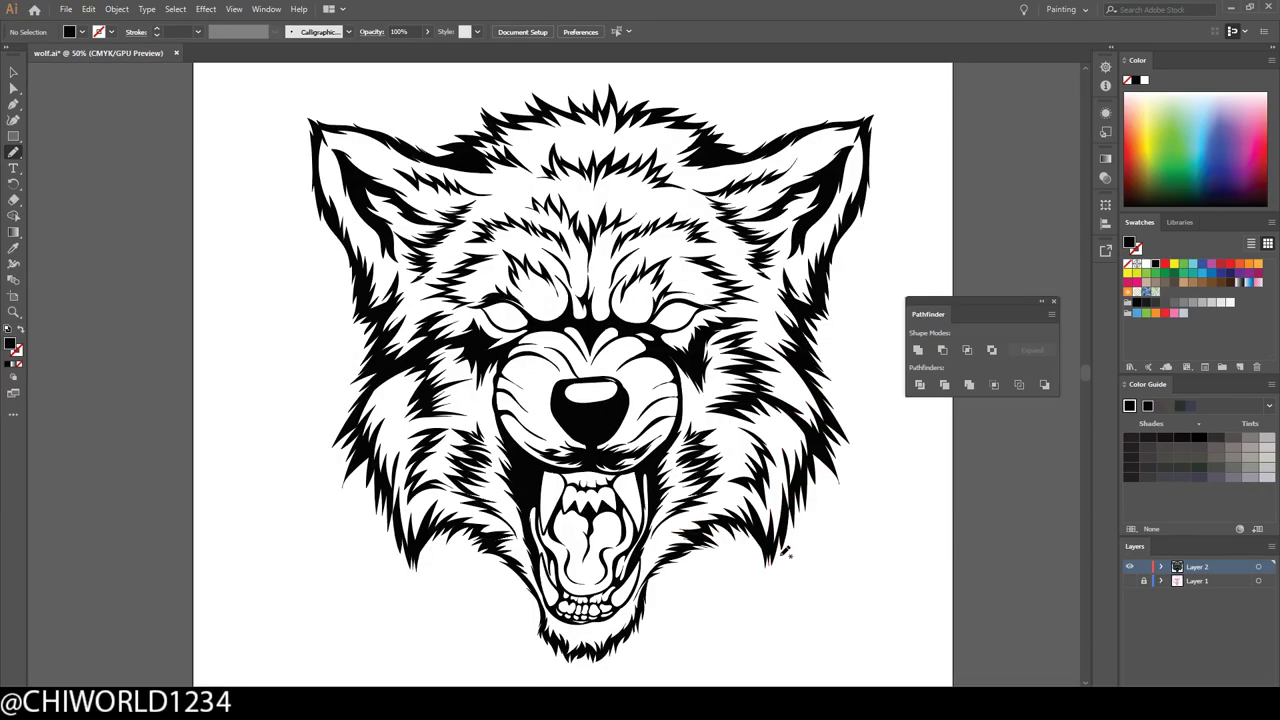
key(ctrl+plus)
key(ctrl+plus)
key(ctrl+plus)
key(ctrl+plus)
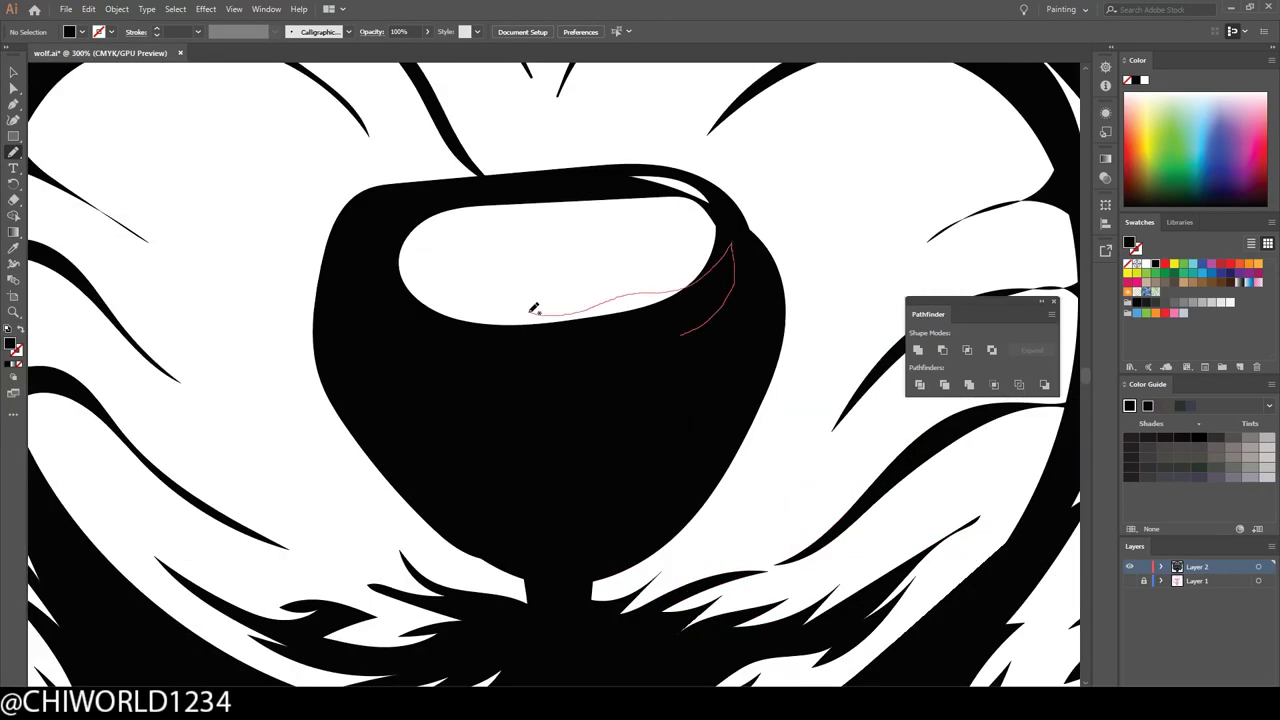
drag(533, 308, 410, 252)
key(ctrl+minus)
key(ctrl+minus)
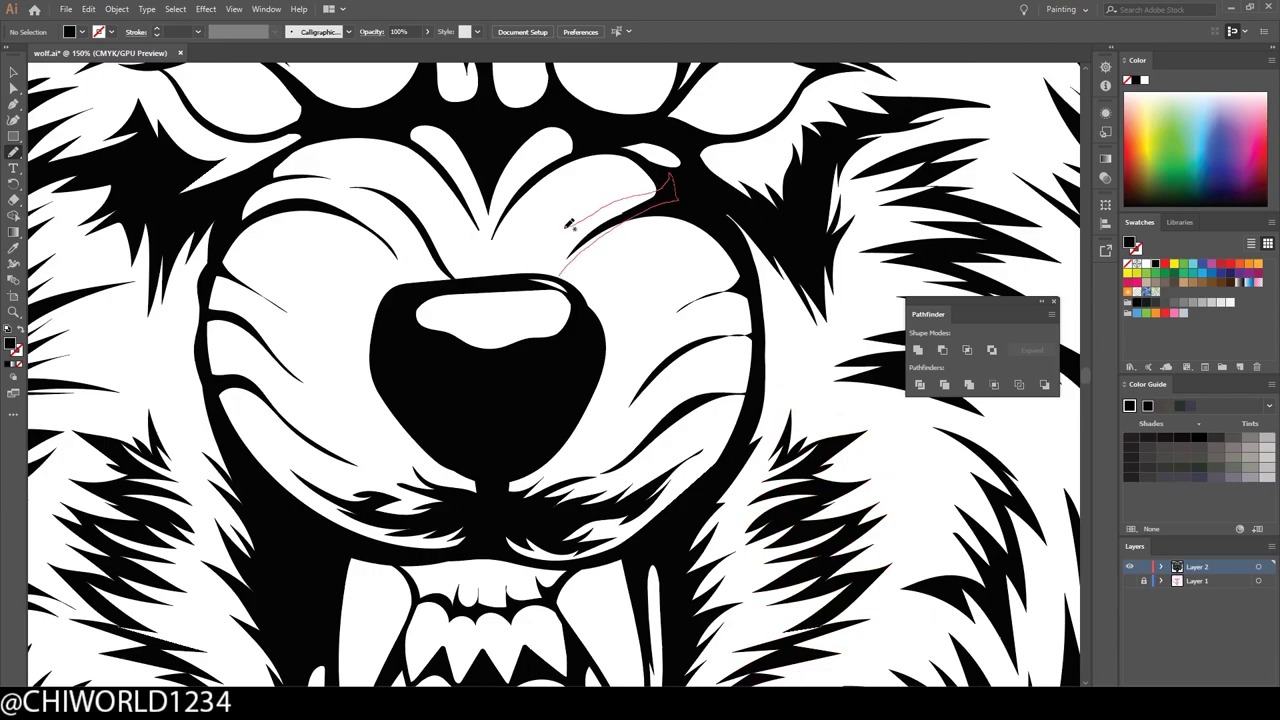
Draw short black strokes on the muzzle above the nose and on its left side
drag(559, 240, 532, 244)
key(ctrl+minus)
key(ctrl+minus)
key(ctrl+minus)
key(ctrl+plus)
key(ctrl+plus)
key(ctrl+plus)
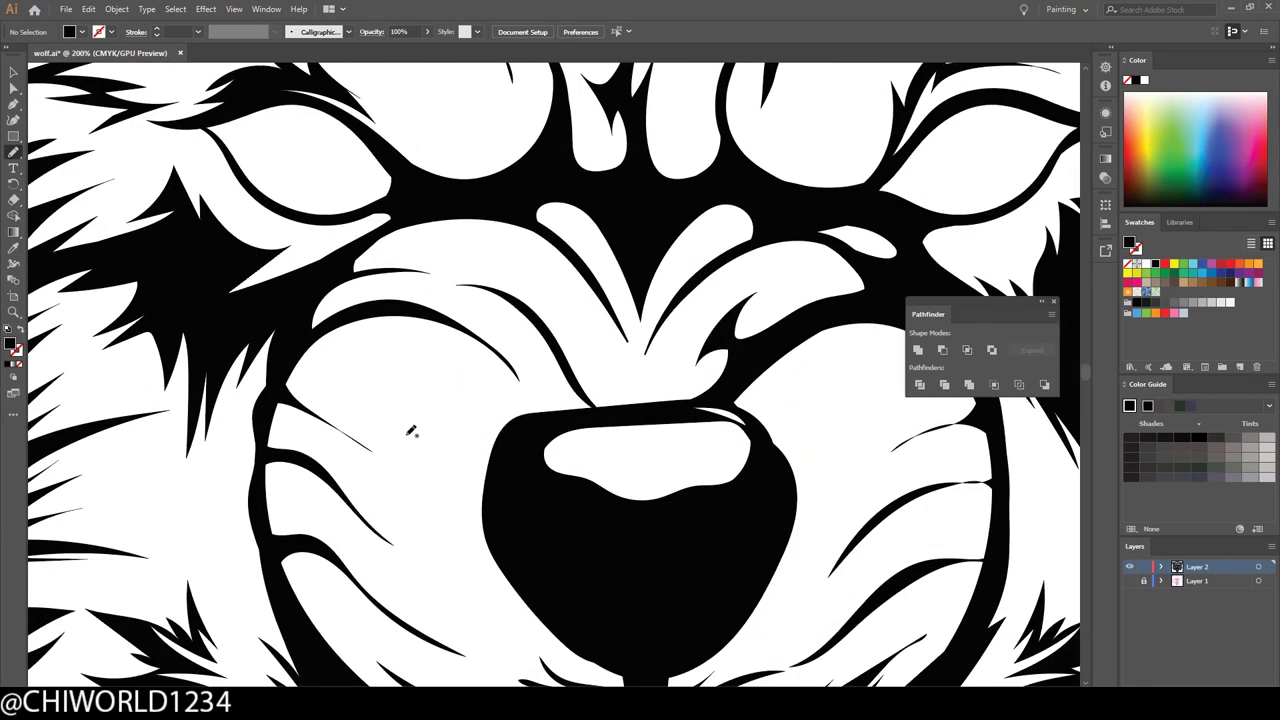
drag(404, 387, 410, 392)
key(ctrl+minus)
key(ctrl+minus)
key(ctrl+minus)
key(ctrl+minus)
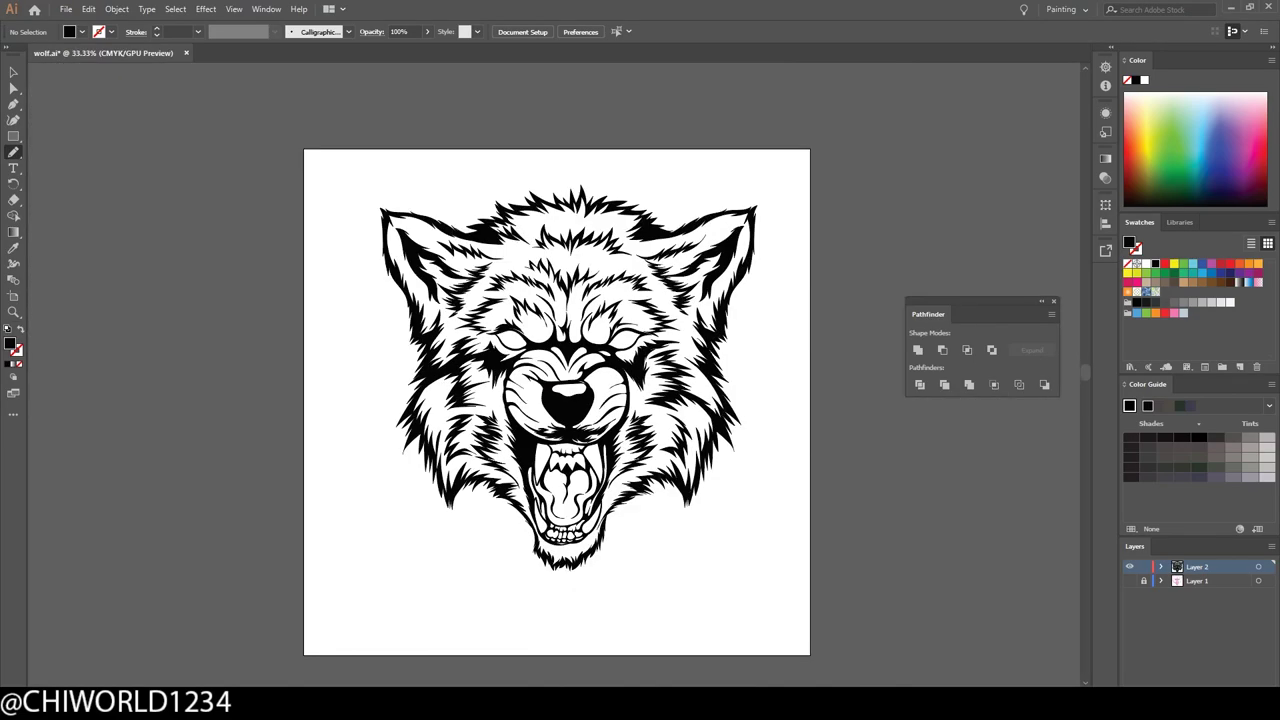
Reshape the black fur on the upper muzzle above the nose
key(ctrl+plus)
key(ctrl+plus)
key(ctrl+plus)
key(ctrl+plus)
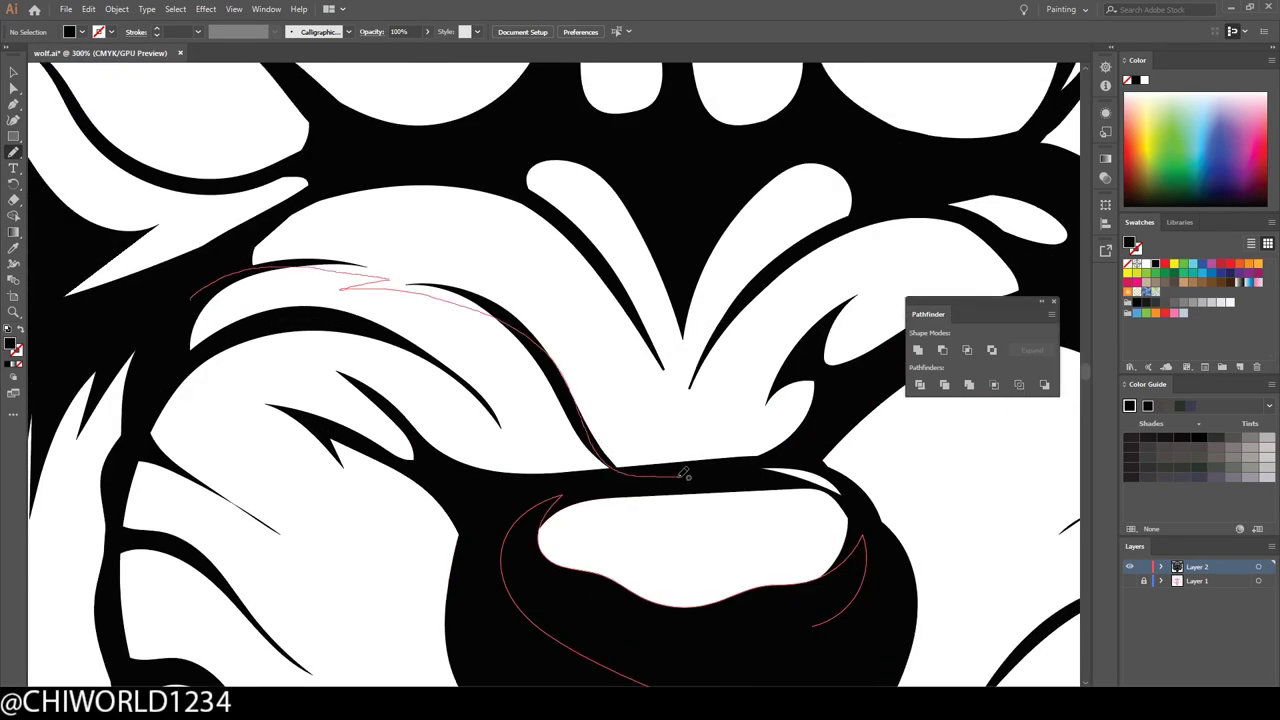
drag(343, 286, 197, 320)
key(ctrl+minus)
key(ctrl+minus)
key(ctrl+minus)
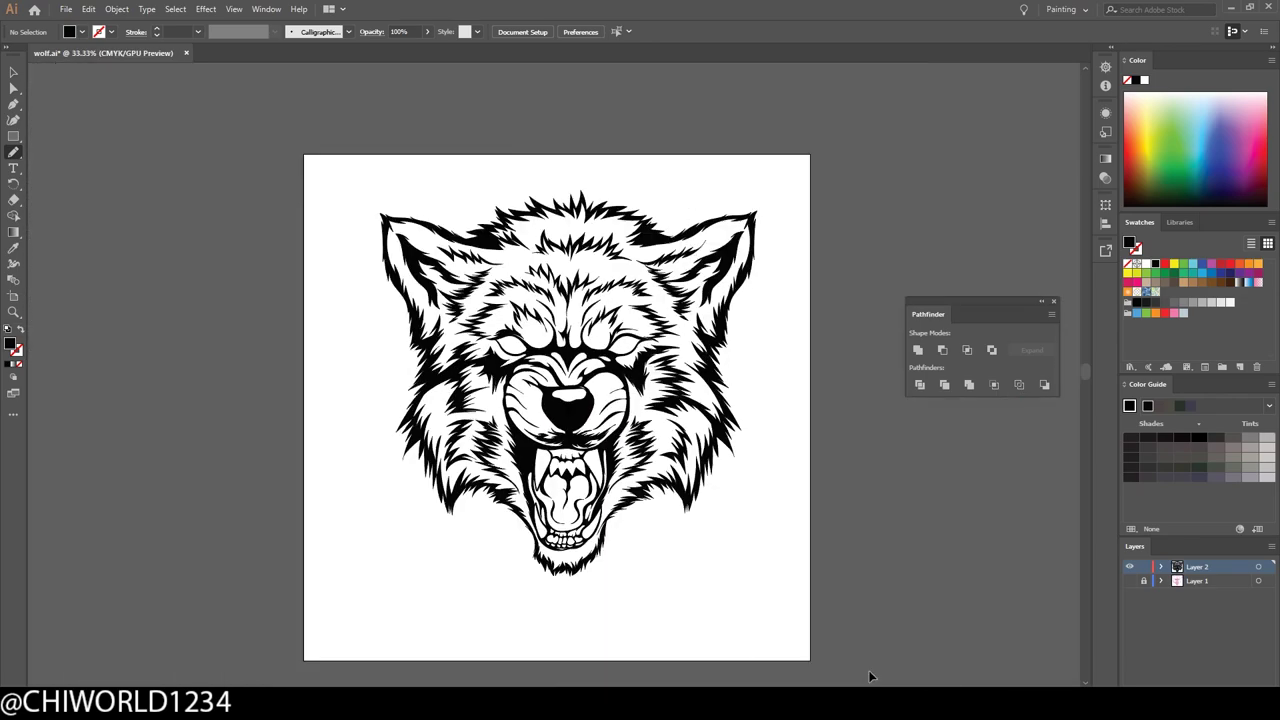
key(ctrl+plus)
key(ctrl+plus)
key(ctrl+plus)
key(ctrl+plus)
key(ctrl+plus)
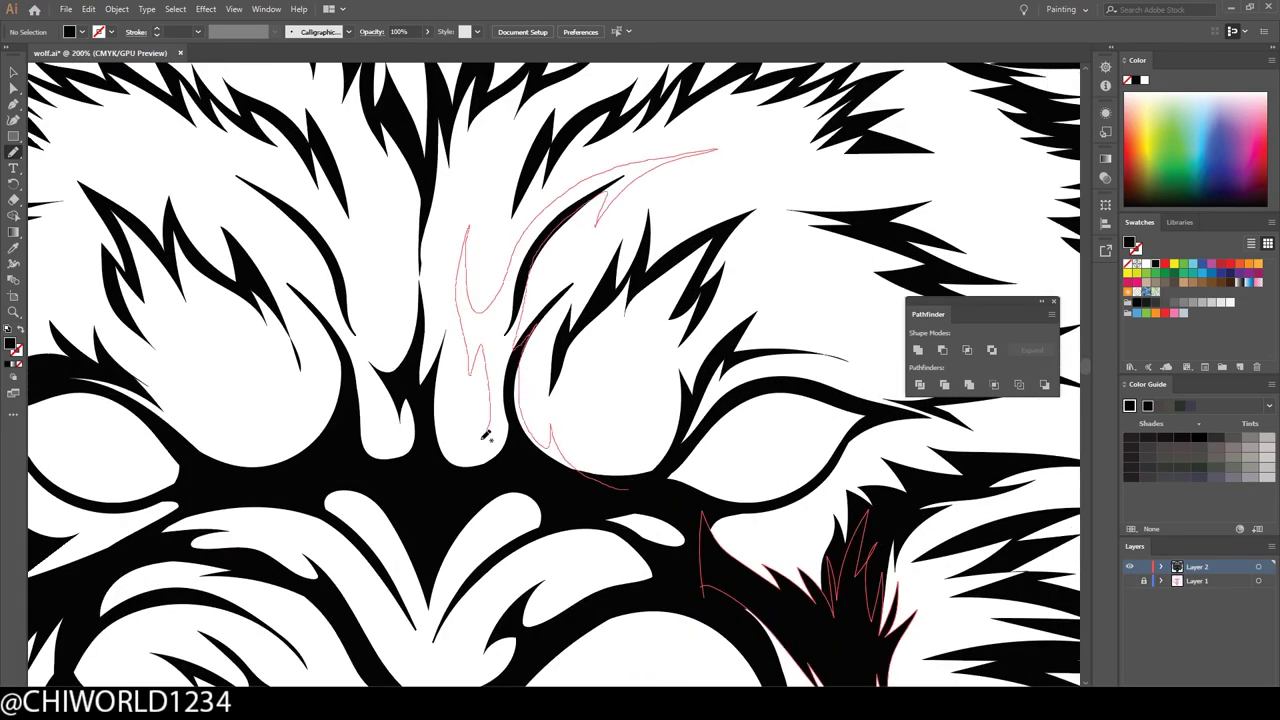
Draw jagged fur spikes on the brow between the eyes and above the left eye
drag(427, 347, 430, 350)
key(ctrl+minus)
key(ctrl+minus)
key(ctrl+minus)
key(ctrl+minus)
key(ctrl+plus)
key(ctrl+plus)
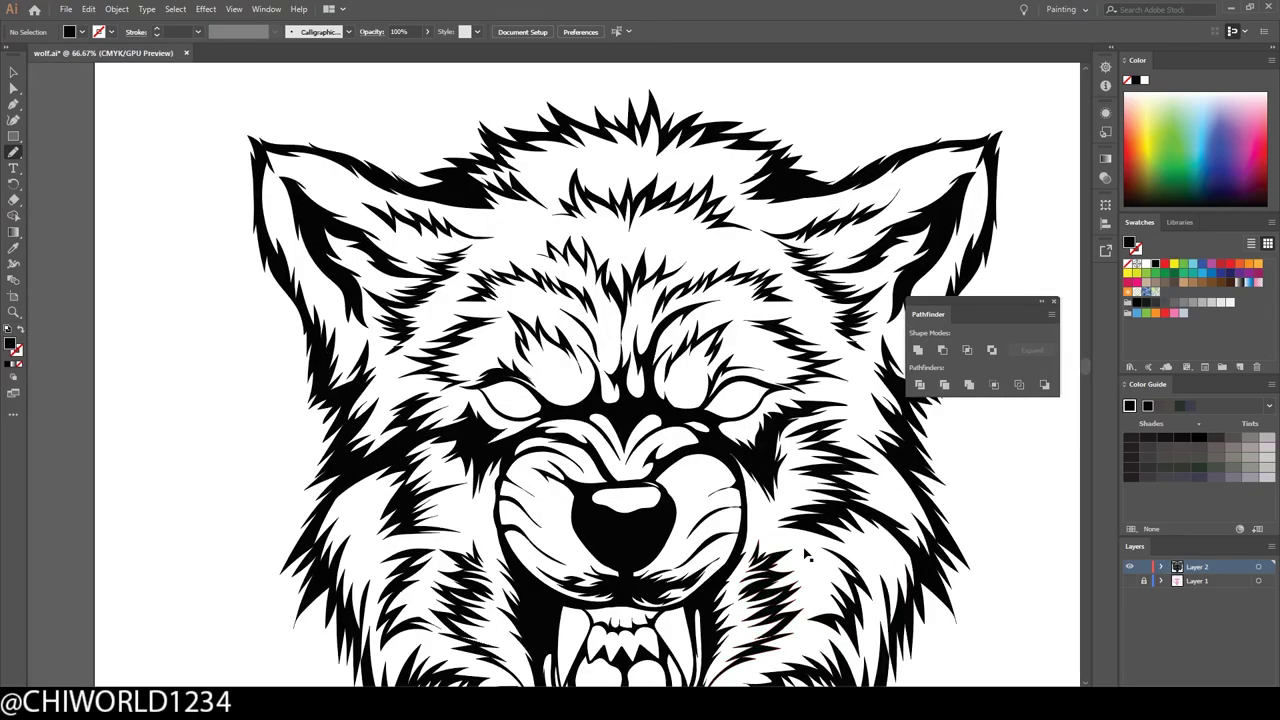
key(ctrl+plus)
key(ctrl+plus)
key(ctrl+plus)
drag(577, 516, 567, 252)
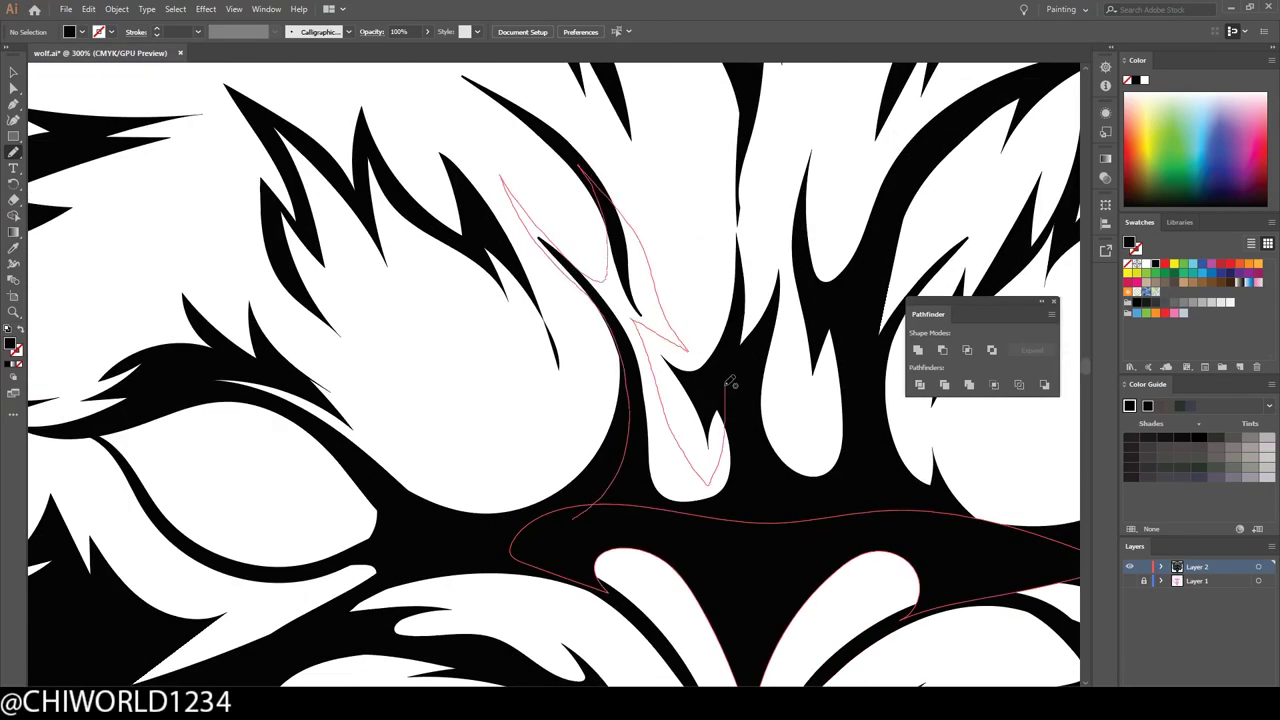
drag(730, 382, 730, 384)
drag(630, 380, 600, 497)
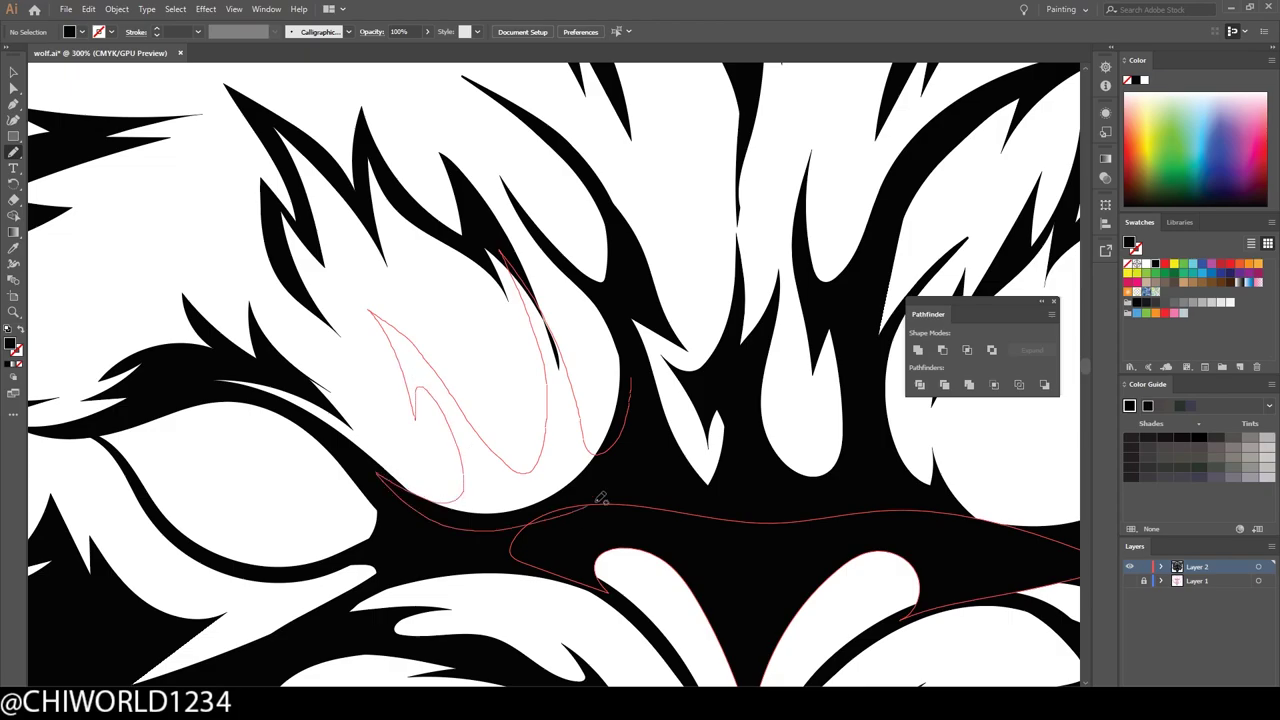
key(ctrl+minus)
key(ctrl+minus)
key(ctrl+minus)
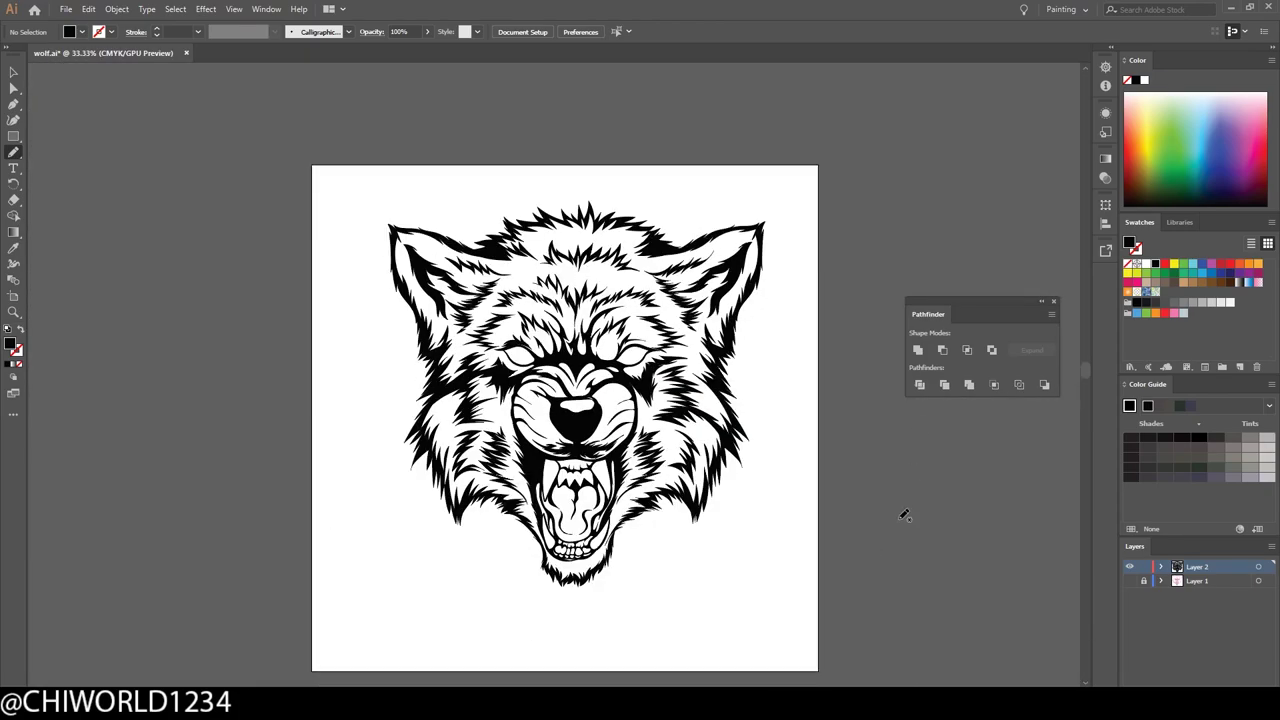
Paint a black crease line across the wolf's tongue
scroll(791, 620, up, 2)
scroll(786, 540, up, 3)
scroll(491, 358, up, 2)
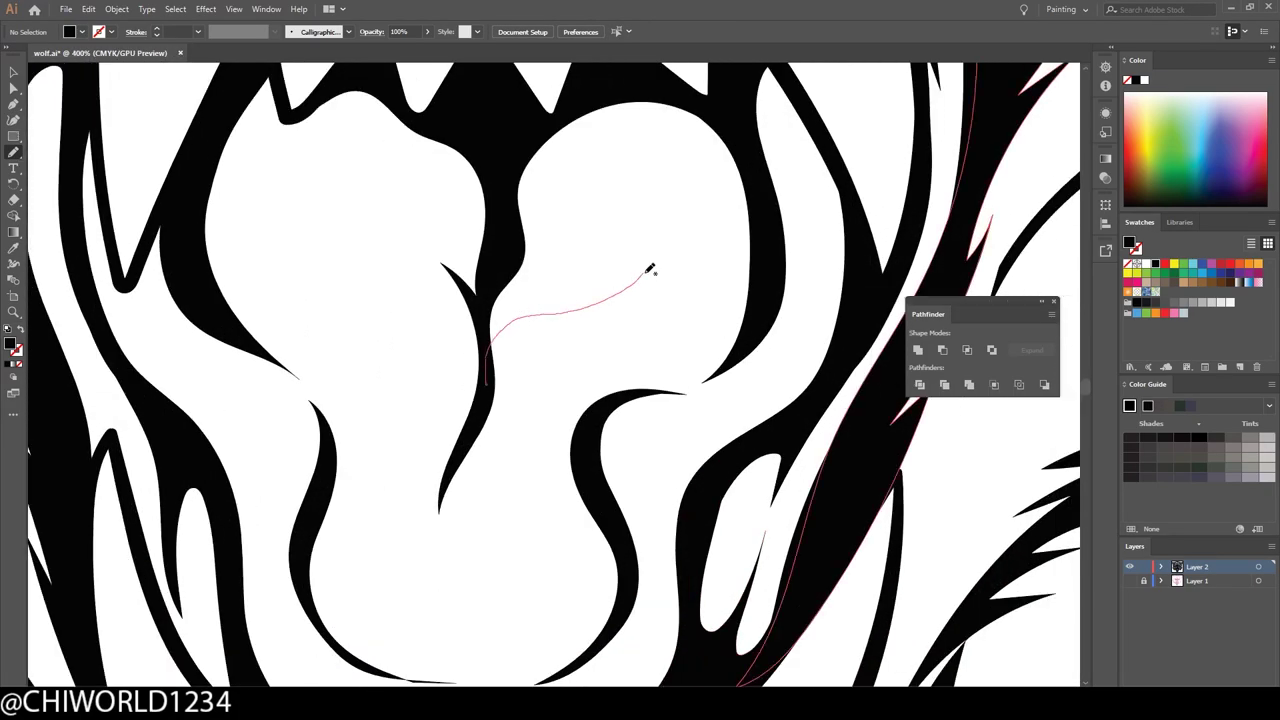
drag(655, 155, 757, 186)
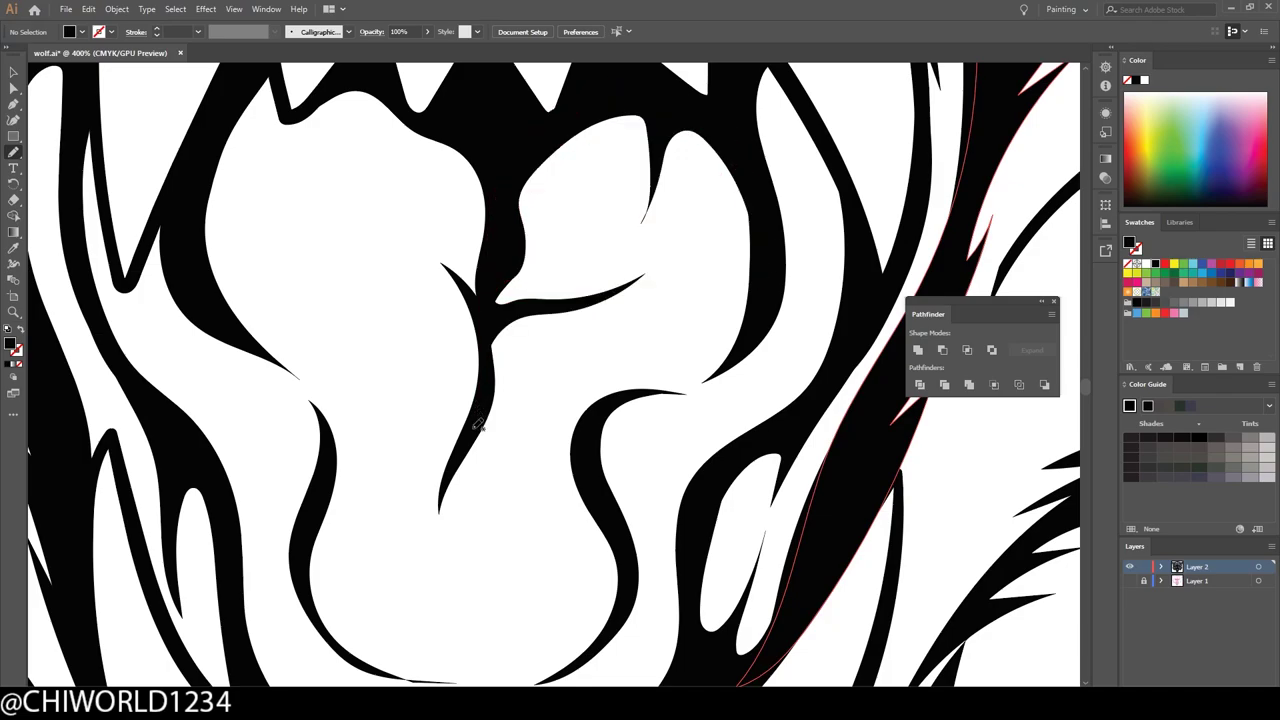
key(ctrl+minus)
key(ctrl+minus)
key(ctrl+minus)
Outline a tooth and paint a zigzag stroke along the upper teeth
key(ctrl+plus)
key(ctrl+plus)
key(ctrl+plus)
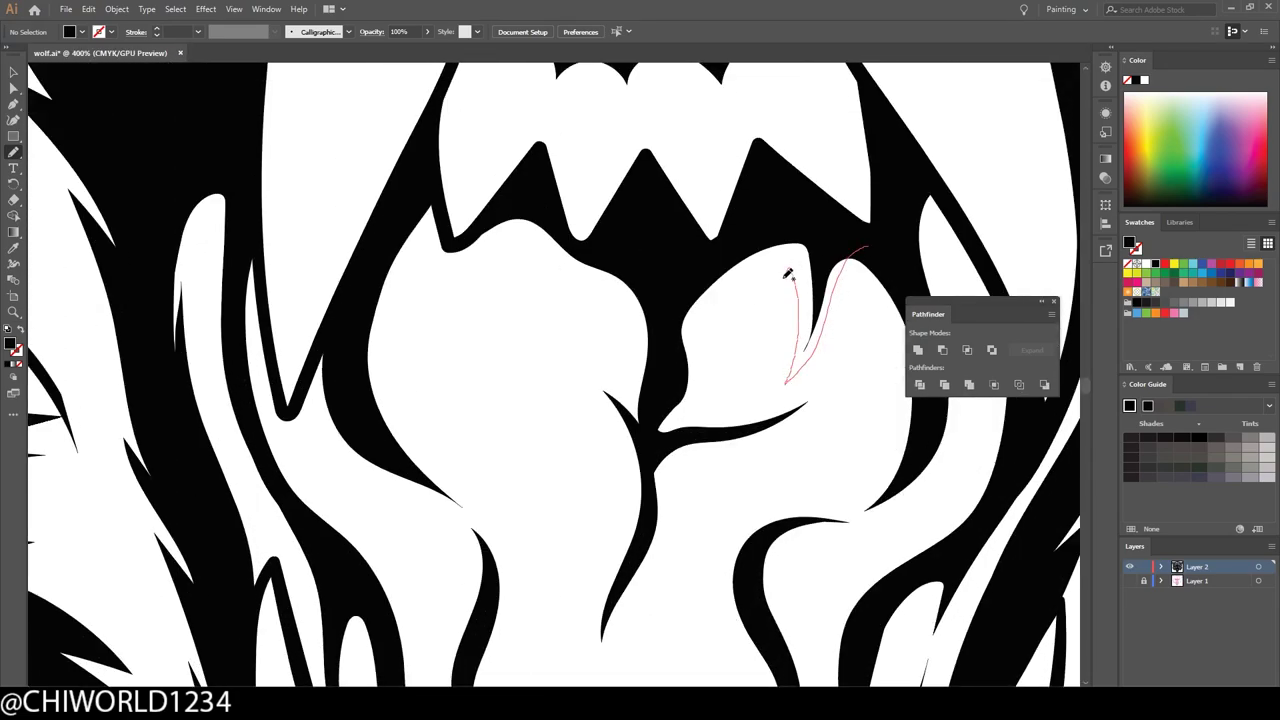
drag(695, 274, 684, 278)
drag(479, 313, 410, 195)
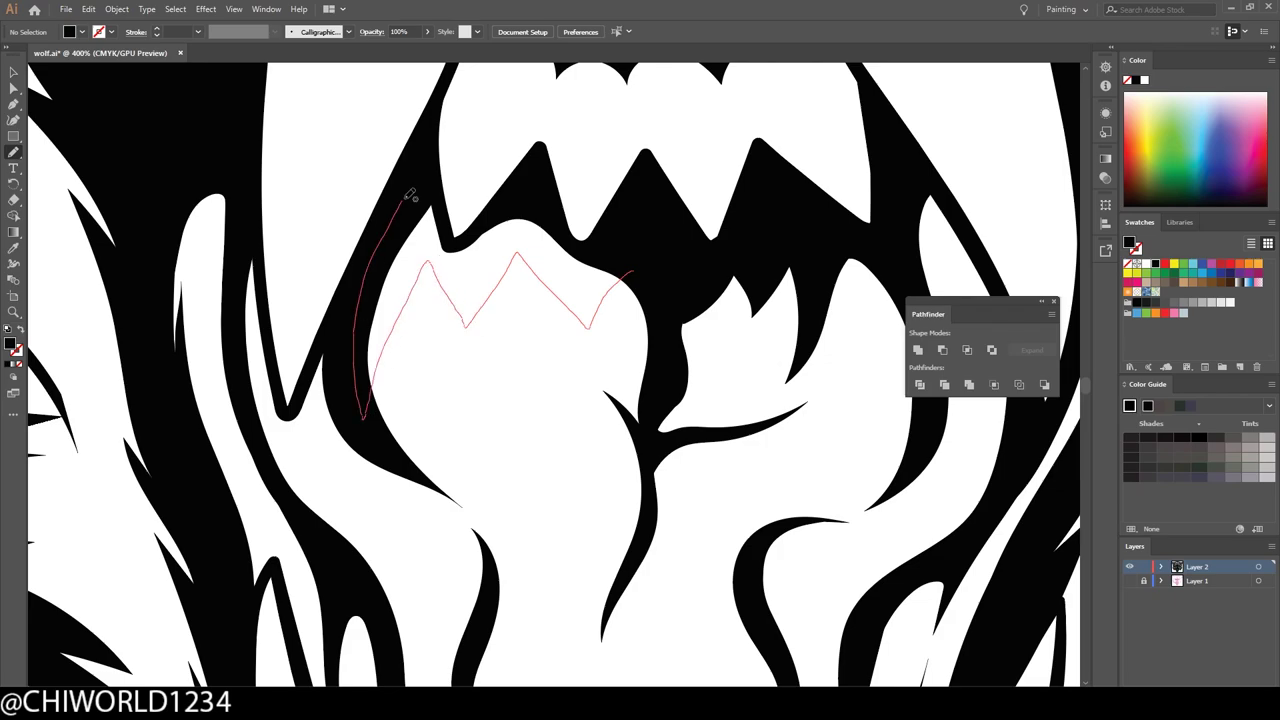
scroll(760, 634, down, 5)
scroll(760, 634, down, 2)
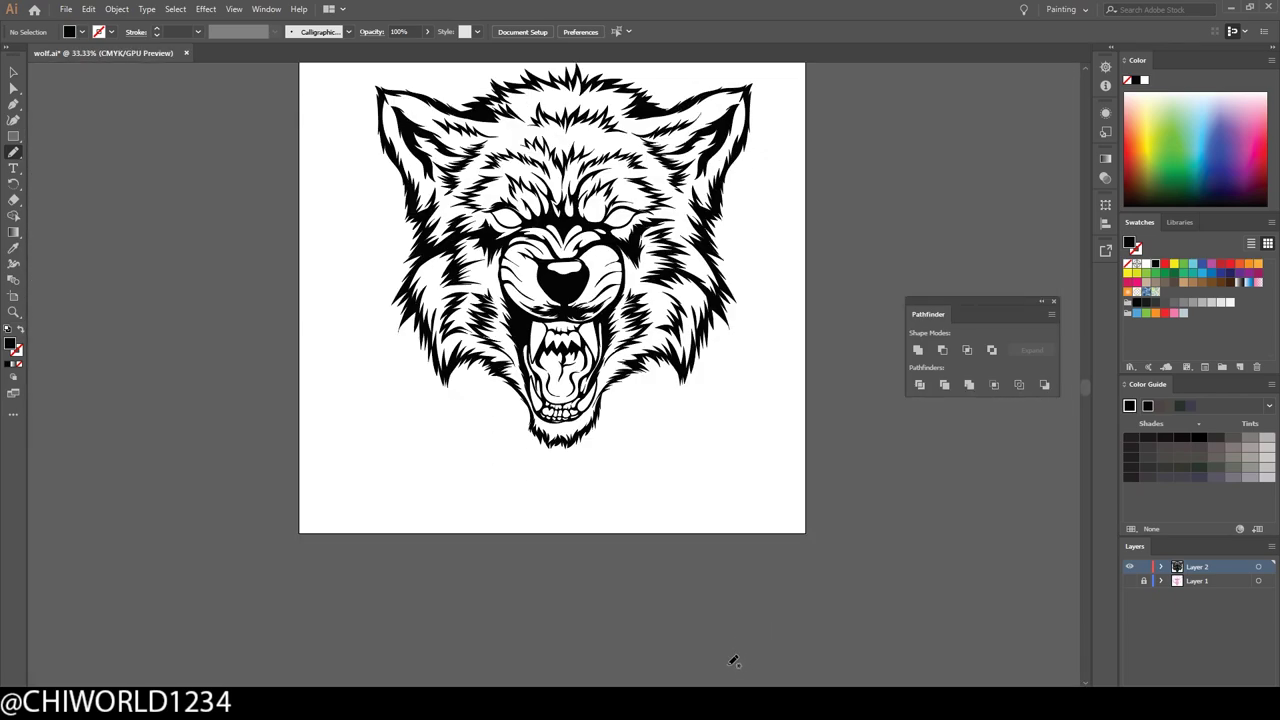
scroll(728, 656, up, 5)
scroll(728, 656, up, 1)
Paint jagged fur spikes along the jaw's fur edge and the left-side fur
scroll(800, 650, down, 3)
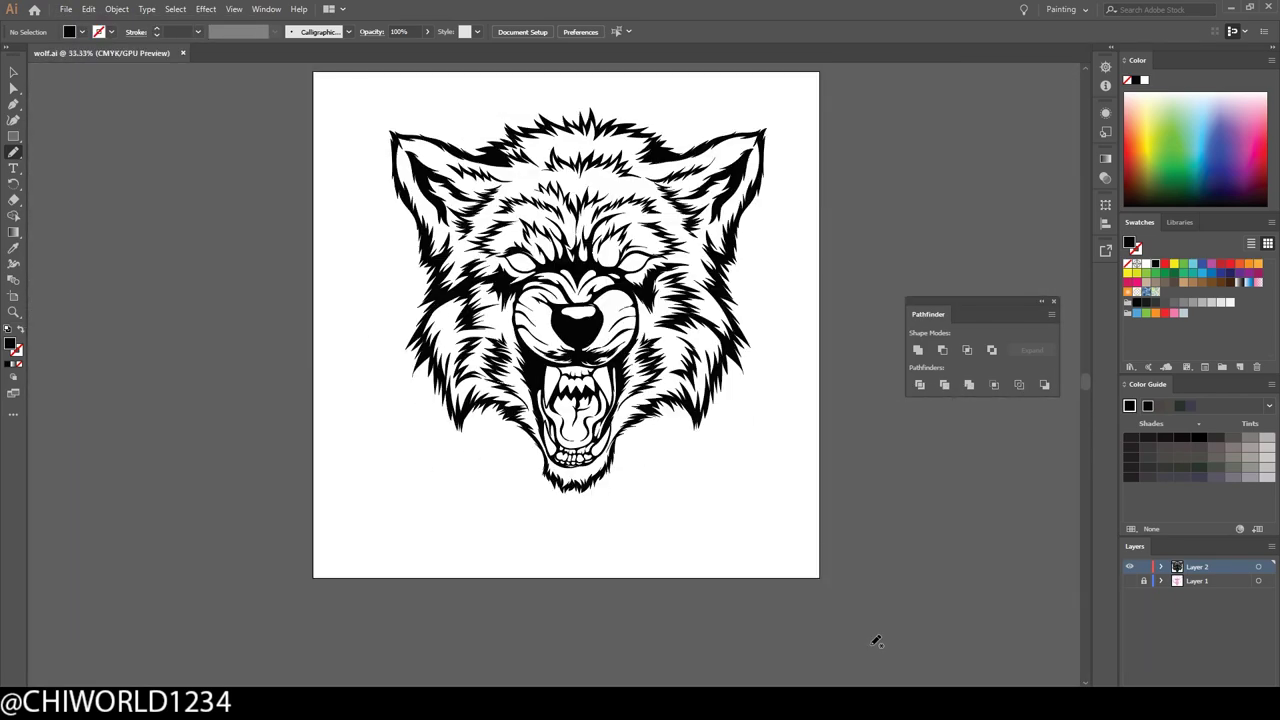
scroll(862, 651, up, 2)
scroll(640, 470, up, 2)
mouse_move(580, 370)
mouse_down()
mouse_move(451, 251)
mouse_move(345, 190)
mouse_move(395, 96)
mouse_up()
scroll(700, 638, down, 1)
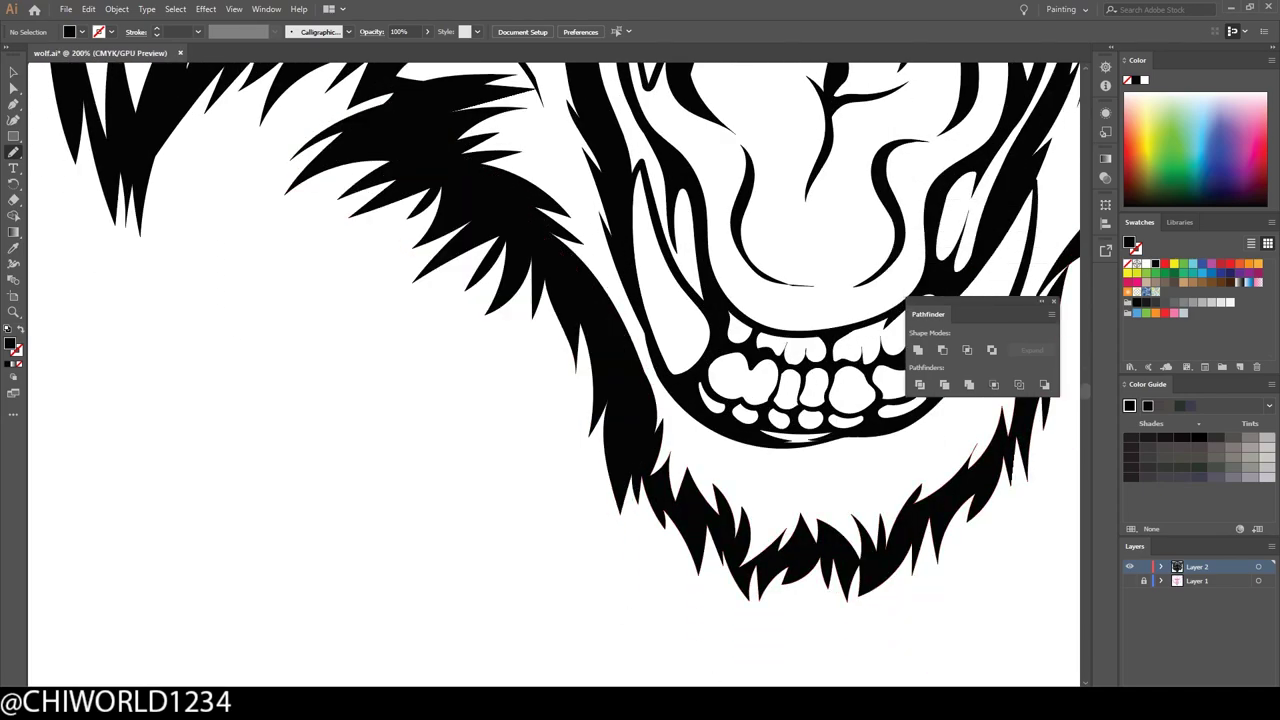
scroll(700, 638, down, 2)
scroll(700, 638, up, 3)
mouse_move(657, 265)
mouse_down()
mouse_move(472, 356)
mouse_move(448, 248)
mouse_up()
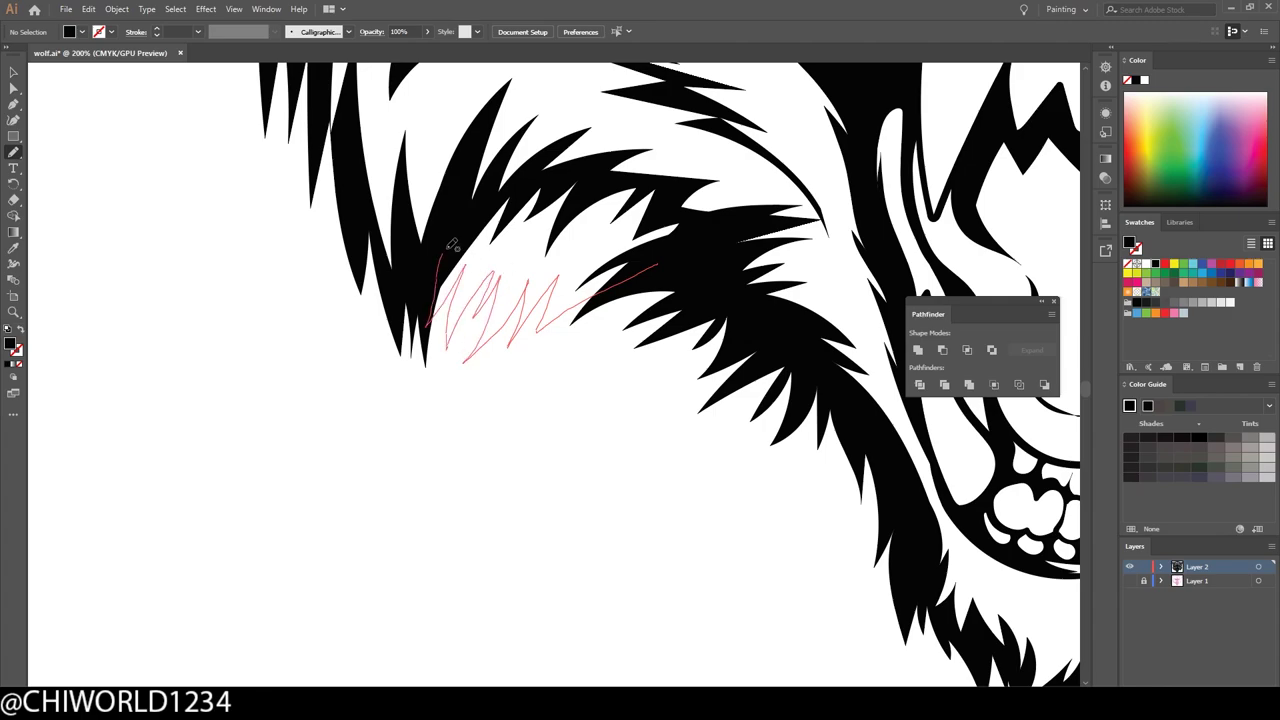
Thicken the fur outline below the jaw and extend zigzag fur along its right side
scroll(692, 653, down, 1)
scroll(692, 653, down, 1)
scroll(692, 653, up, 1)
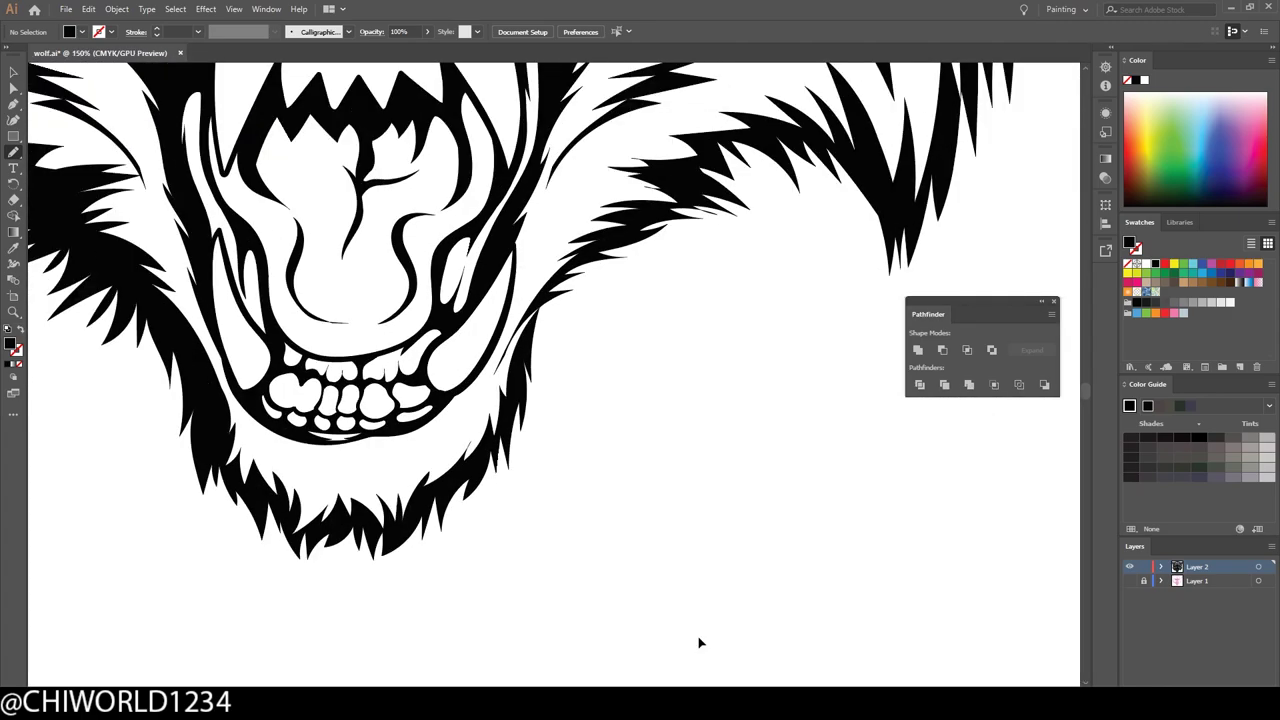
scroll(692, 653, right, 1)
drag(485, 283, 471, 331)
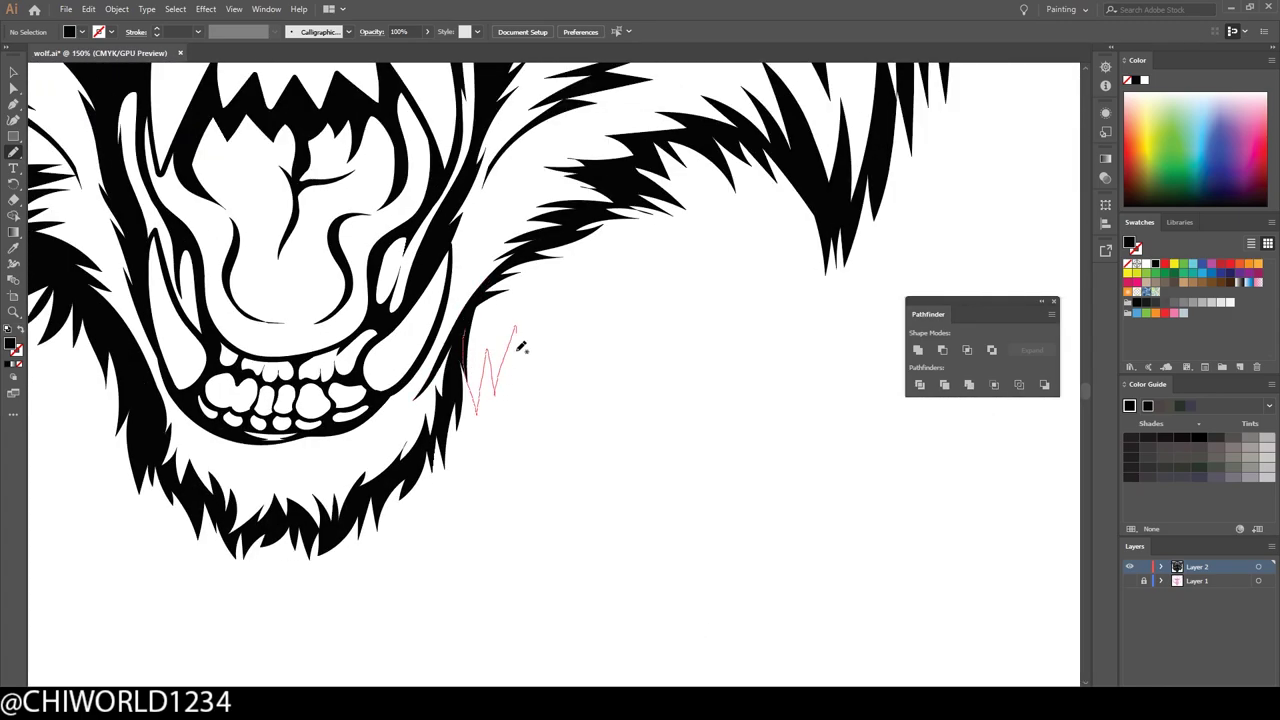
mouse_move(591, 249)
mouse_down()
mouse_move(680, 280)
mouse_move(774, 199)
mouse_up()
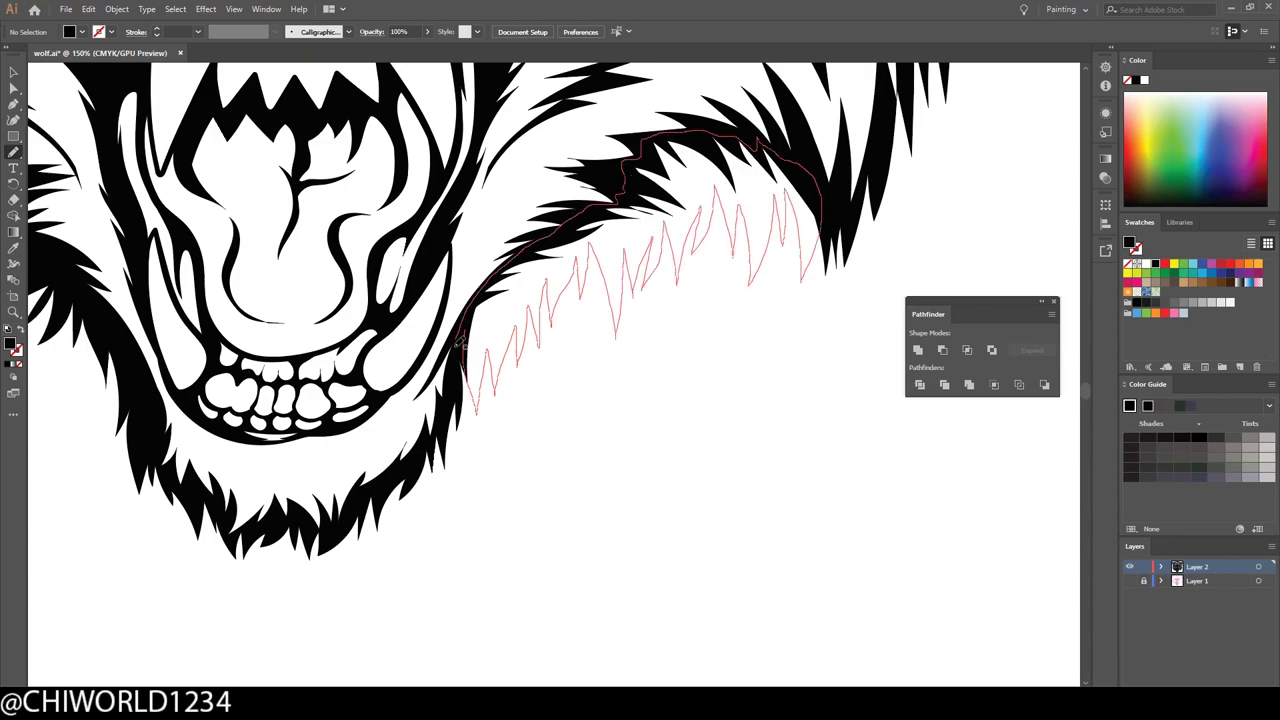
drag(458, 343, 462, 340)
Add a small fur spike beside the lower jaw
scroll(559, 599, down, 2)
scroll(640, 623, up, 1)
scroll(660, 445, up, 1)
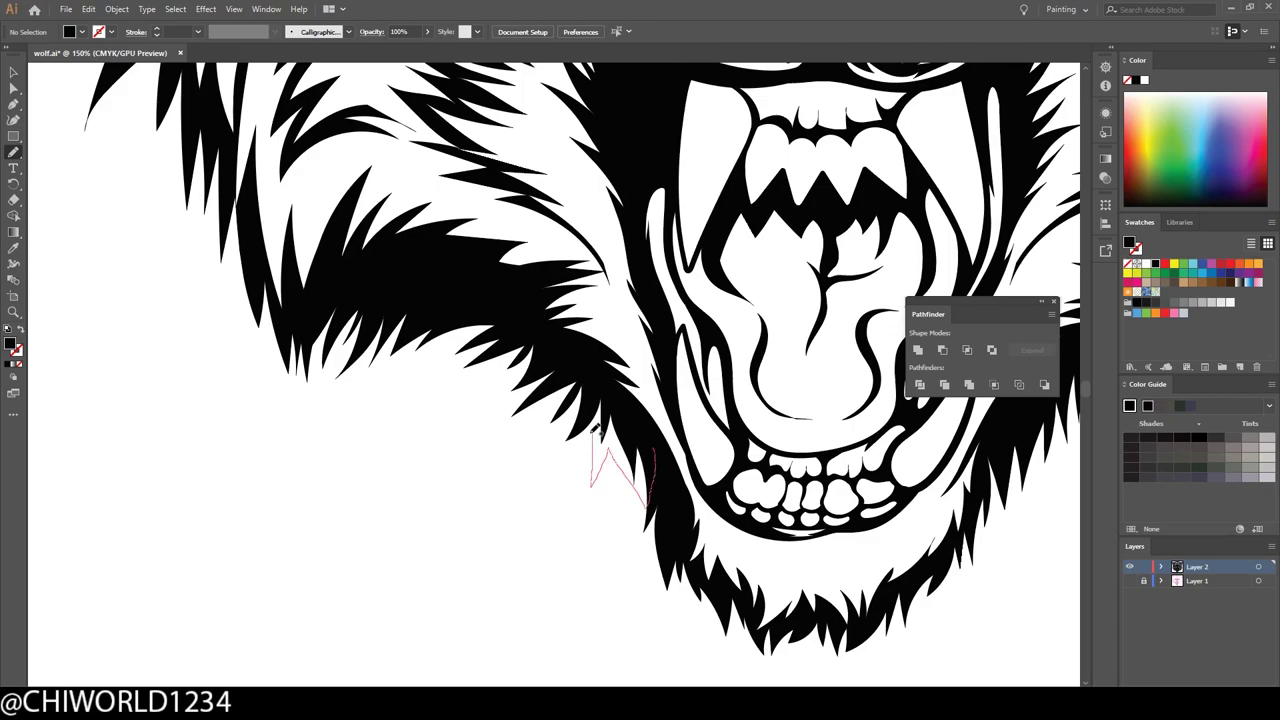
drag(420, 380, 418, 378)
scroll(450, 470, down, 1)
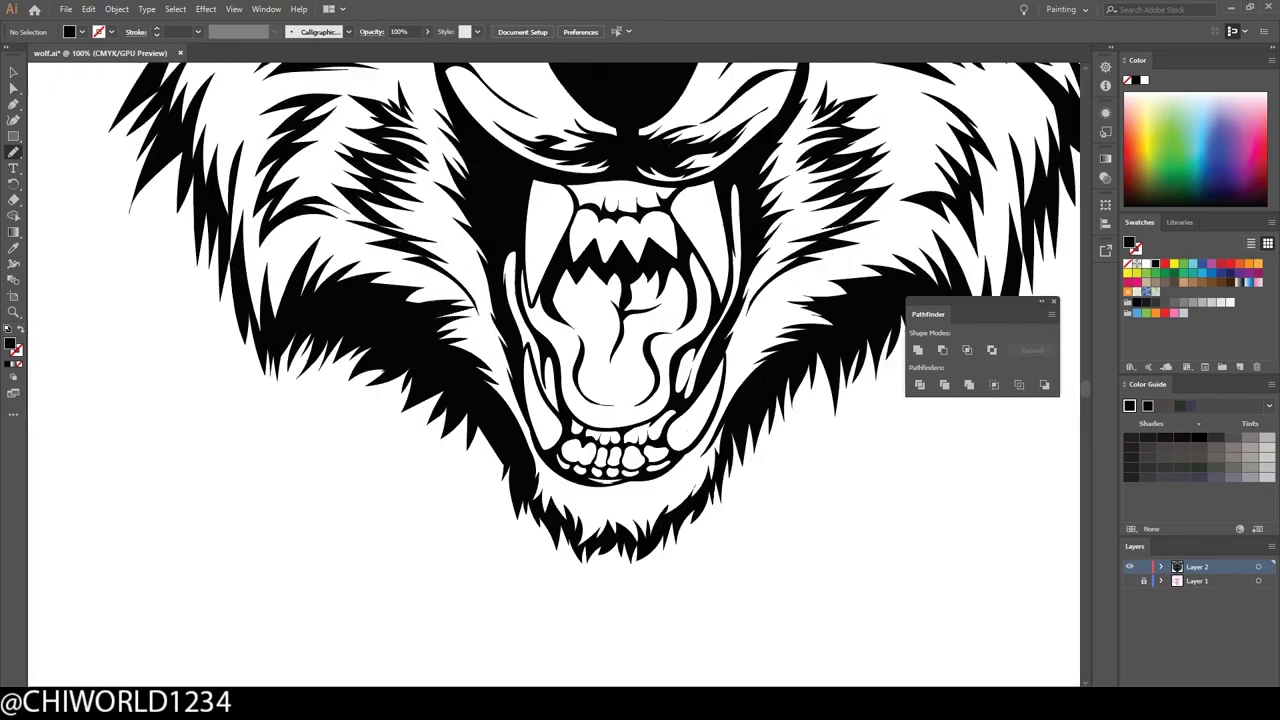
scroll(468, 563, up, 1)
scroll(468, 563, down, 5)
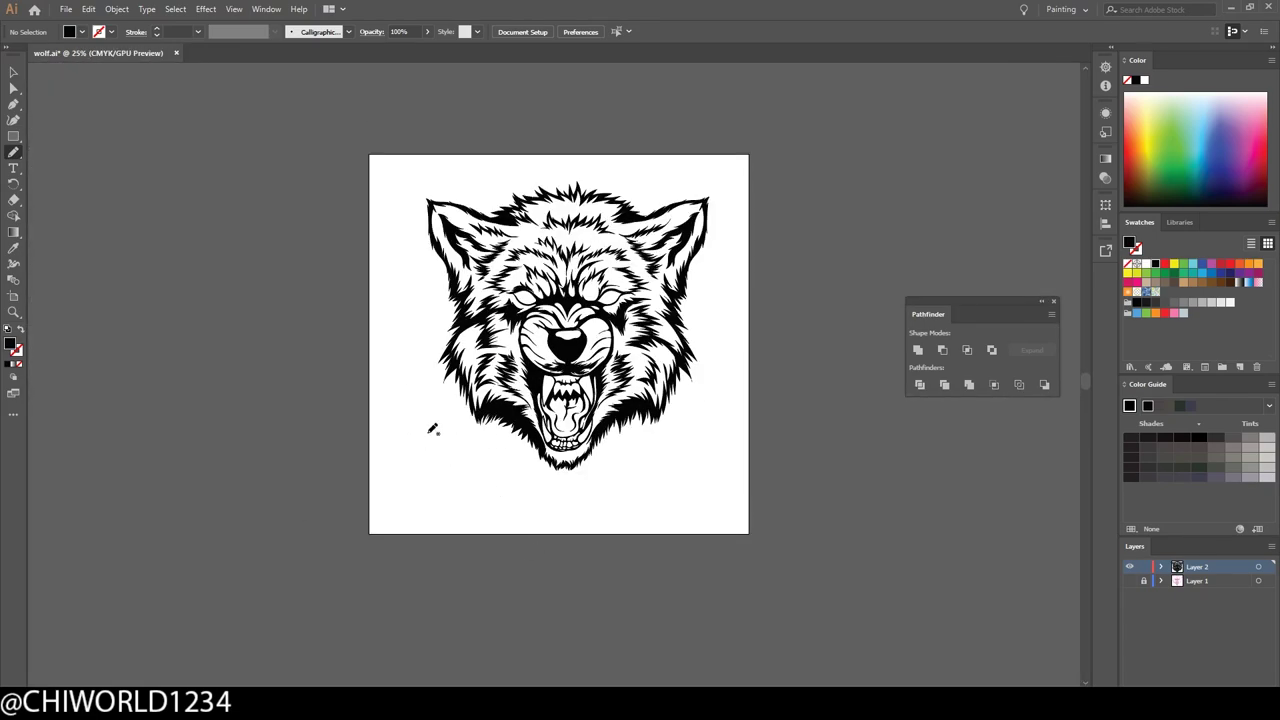
scroll(686, 523, up, 1)
Thicken the lower outlines of both eyes with black strokes
scroll(686, 523, up, 6)
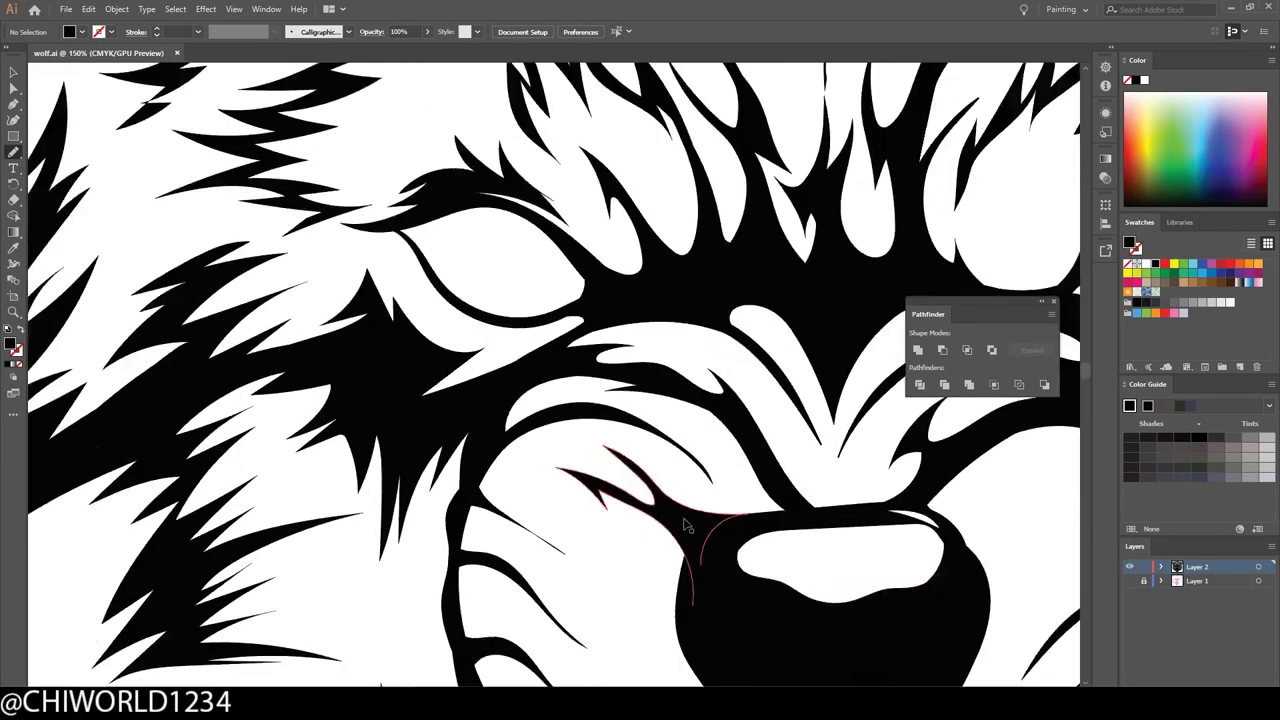
scroll(814, 416, up, 1)
drag(824, 405, 594, 416)
drag(398, 253, 400, 255)
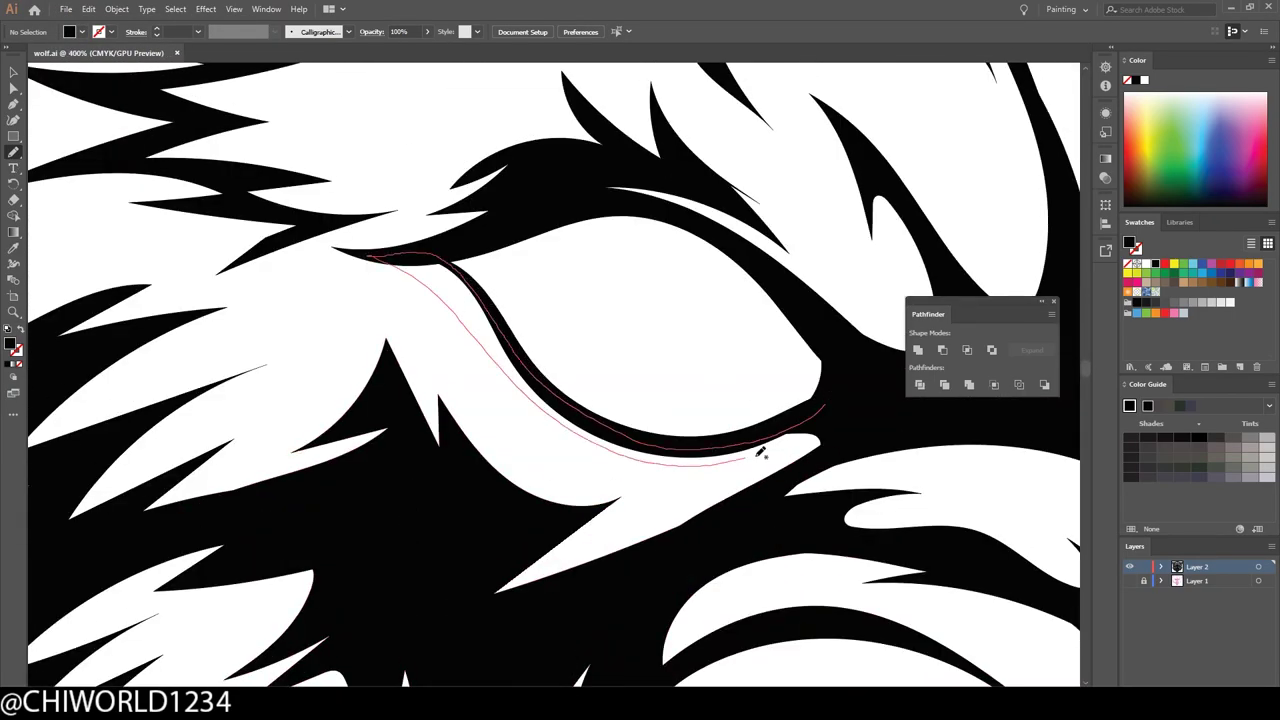
scroll(763, 449, down, 2)
scroll(880, 391, down, 4)
scroll(980, 480, up, 5)
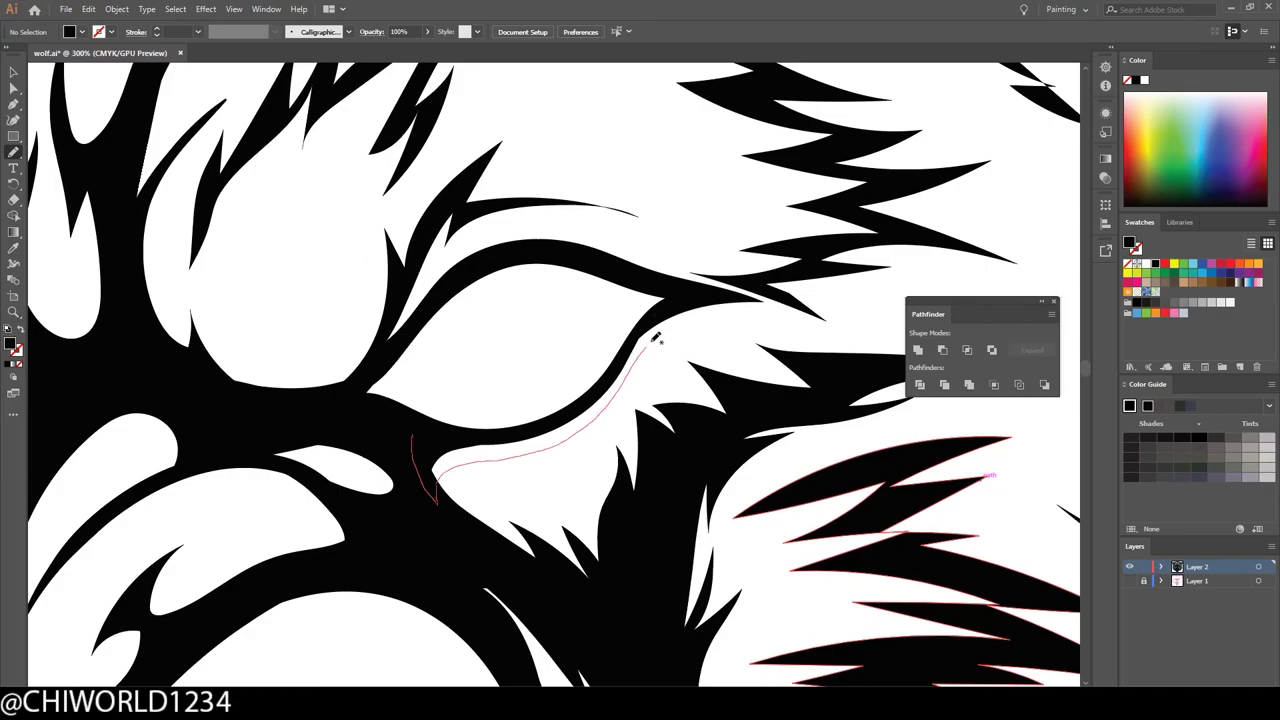
drag(665, 305, 667, 303)
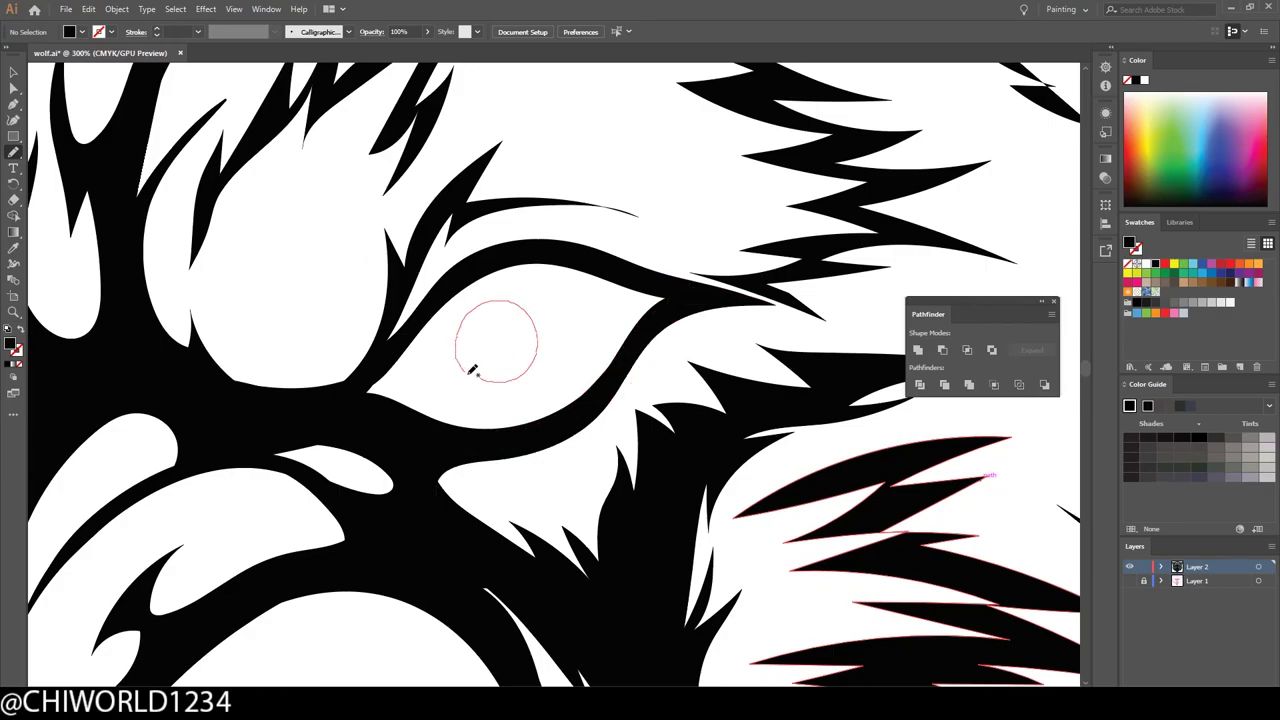
Draw a round black pupil in one eye and Alt-drag a copy onto the other eye
drag(472, 370, 474, 369)
scroll(586, 623, down, 2)
scroll(731, 640, down, 3)
scroll(757, 644, up, 4)
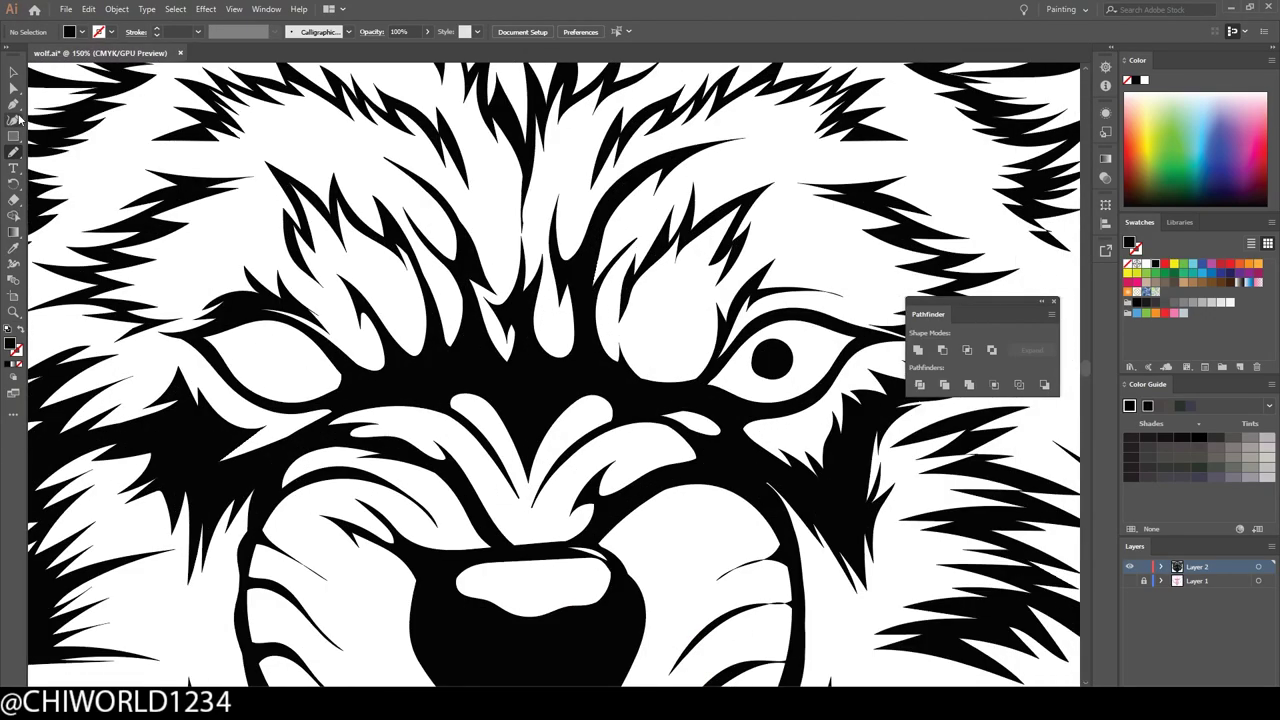
key(v)
double_click(772, 355)
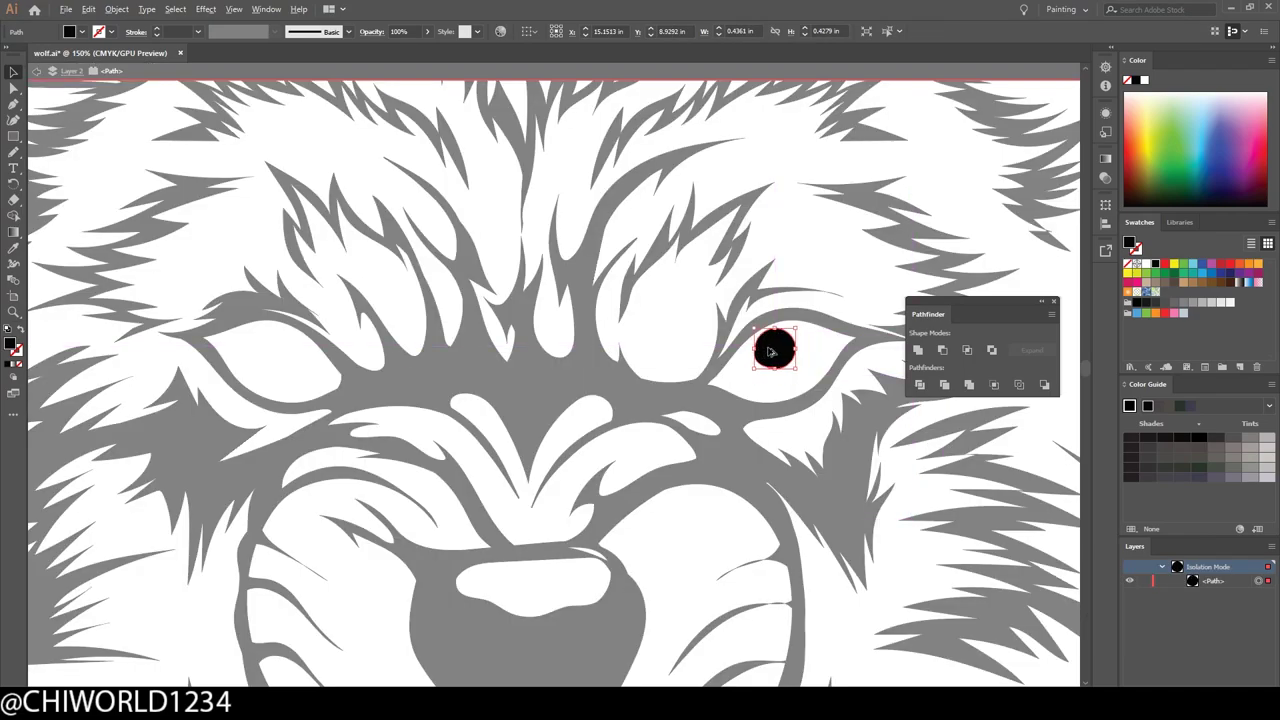
drag(772, 352, 285, 350)
Leave the pupil's isolation mode, fit the face in view and undo the last pupil edit
key(Escape)
key(ctrl+1)
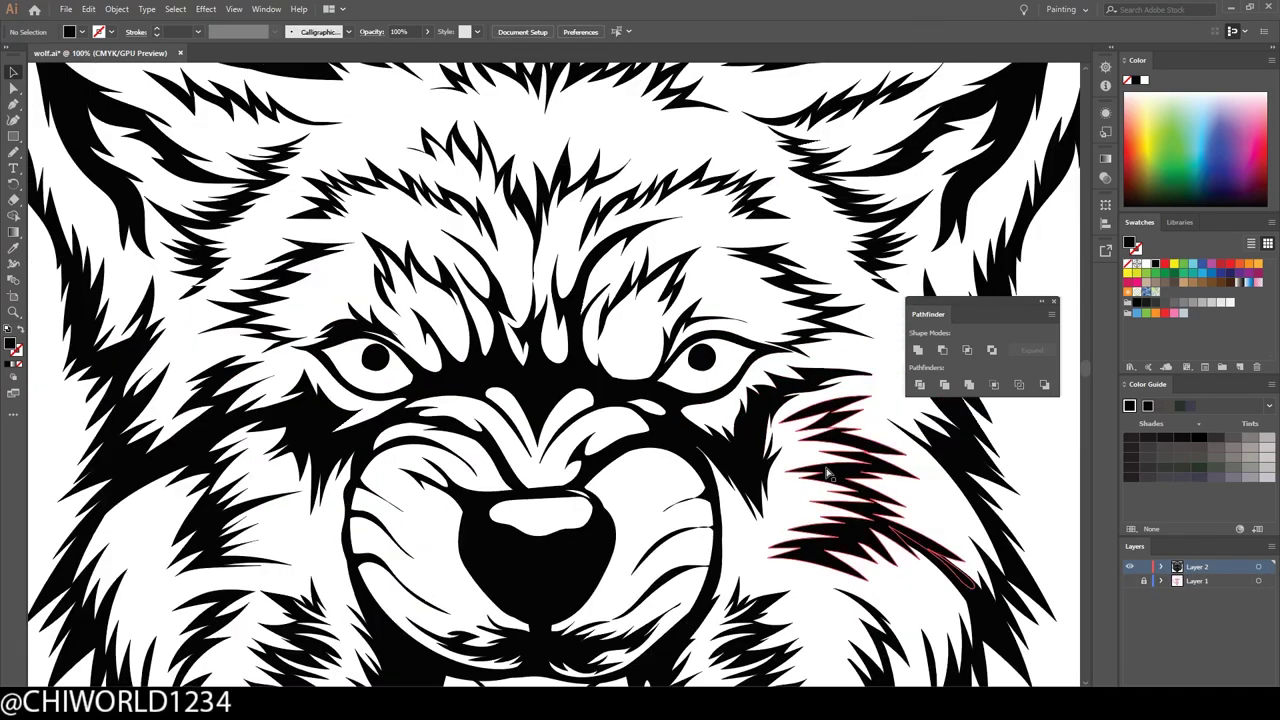
scroll(828, 474, down, 4)
scroll(777, 506, up, 2)
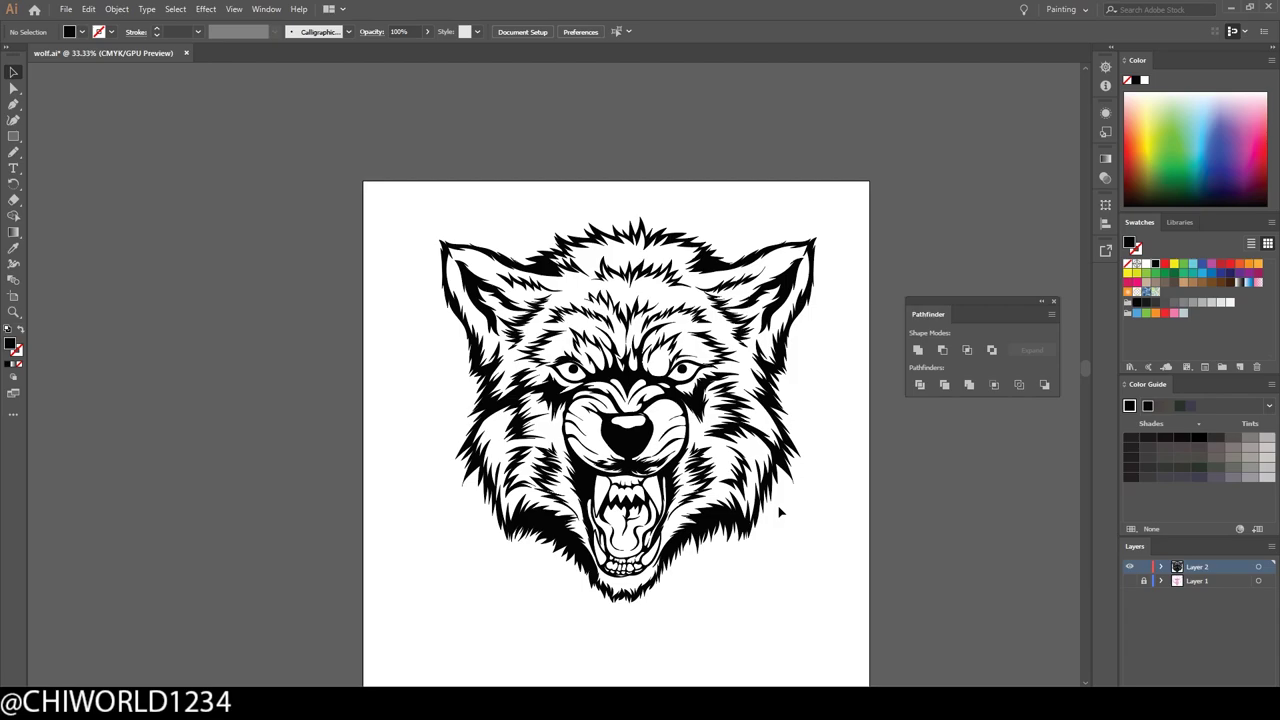
key(ctrl+z)
key(ctrl+z)
Paint a stroke along the snout's edge and a fur stroke on the right-side fur
scroll(865, 545, up, 2)
scroll(837, 534, up, 1)
scroll(636, 432, up, 2)
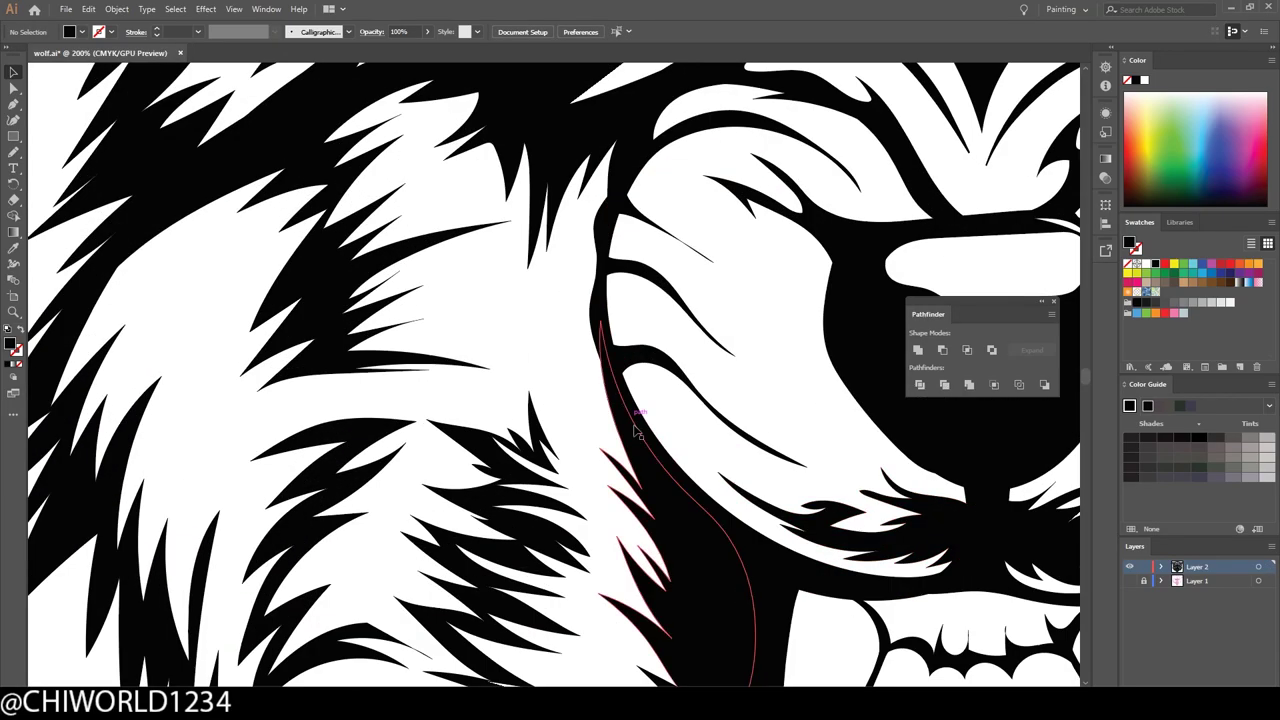
key(b)
drag(645, 455, 565, 268)
scroll(721, 525, down, 5)
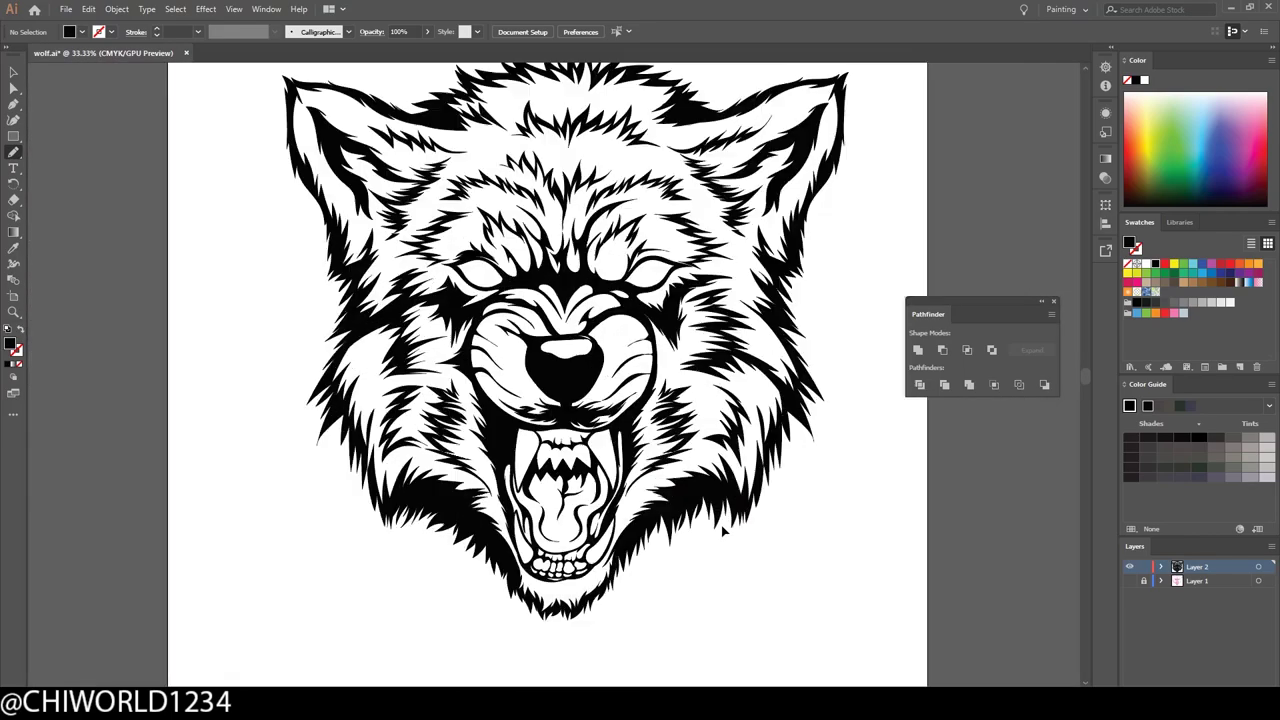
scroll(640, 470, up, 5)
drag(645, 248, 648, 252)
Add spiky fur strokes to the cheek fur and jagged spikes on the upper fur
scroll(654, 600, down, 5)
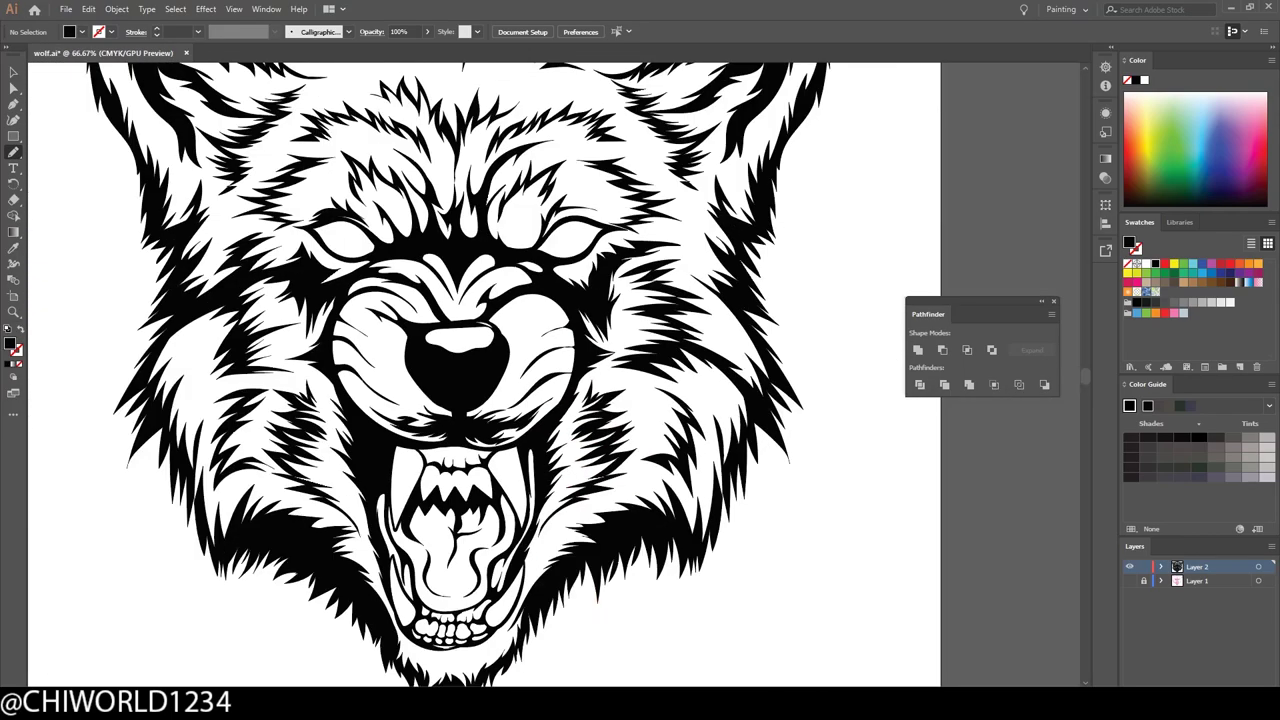
scroll(652, 672, up, 1)
scroll(652, 672, up, 5)
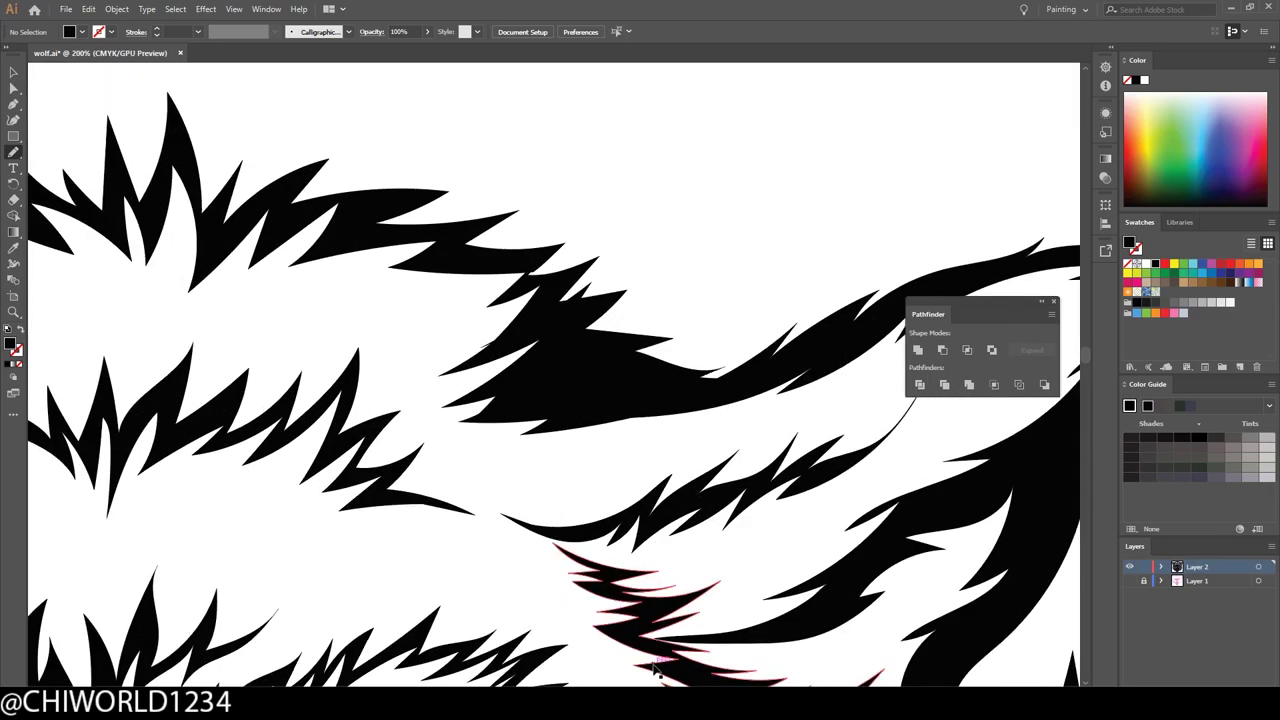
drag(608, 392, 590, 306)
scroll(543, 594, down, 5)
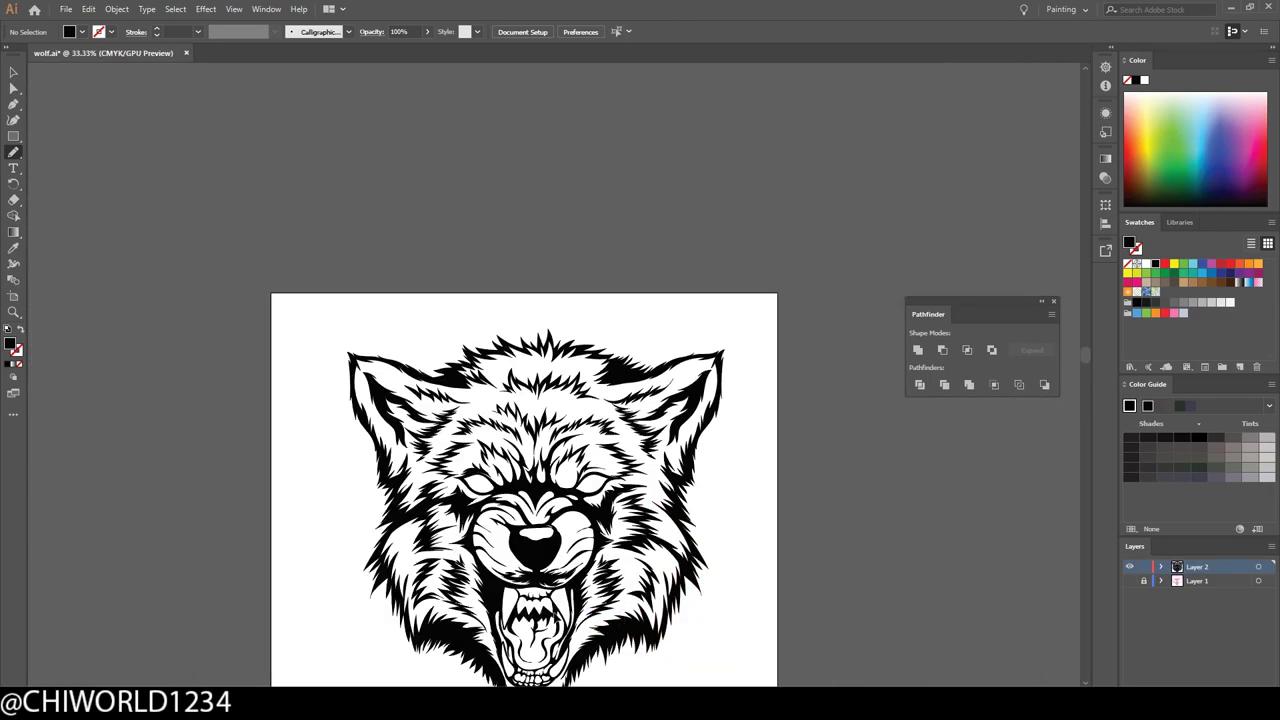
scroll(408, 400, up, 5)
drag(400, 405, 363, 310)
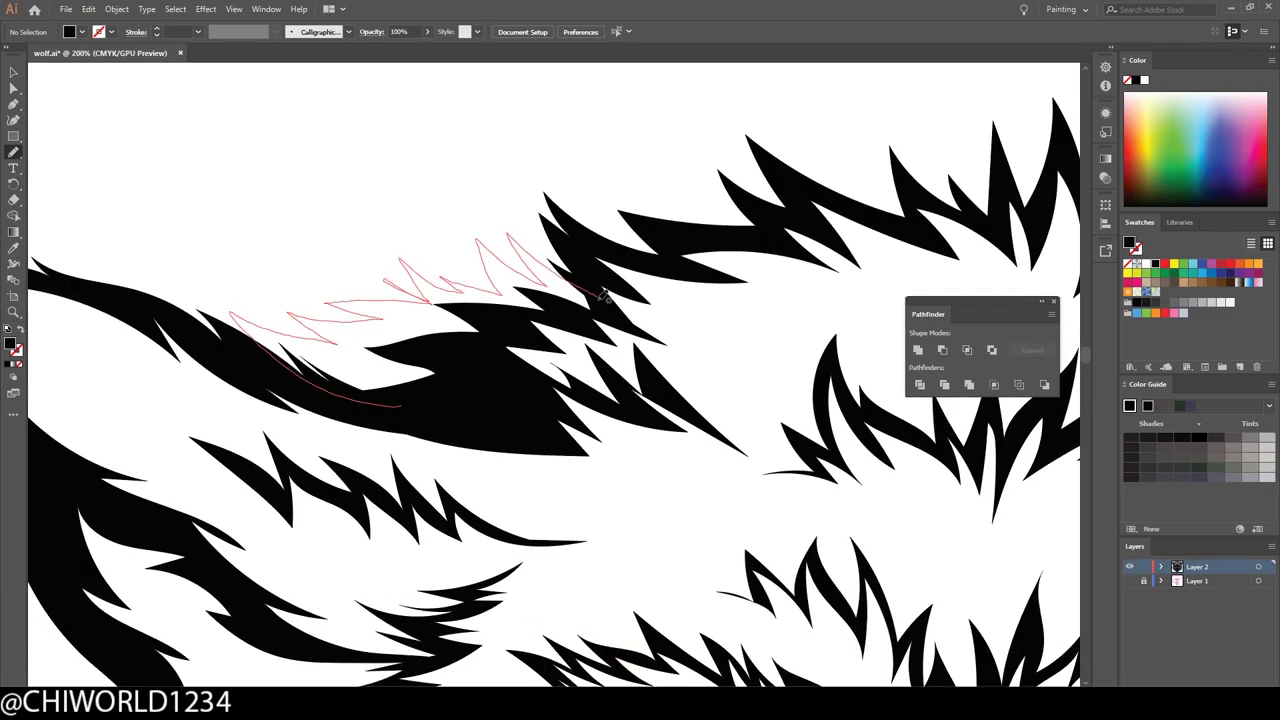
drag(604, 294, 606, 296)
Paint zigzag fur strokes up the left fur edge, redoing two attempts
scroll(449, 371, down, 6)
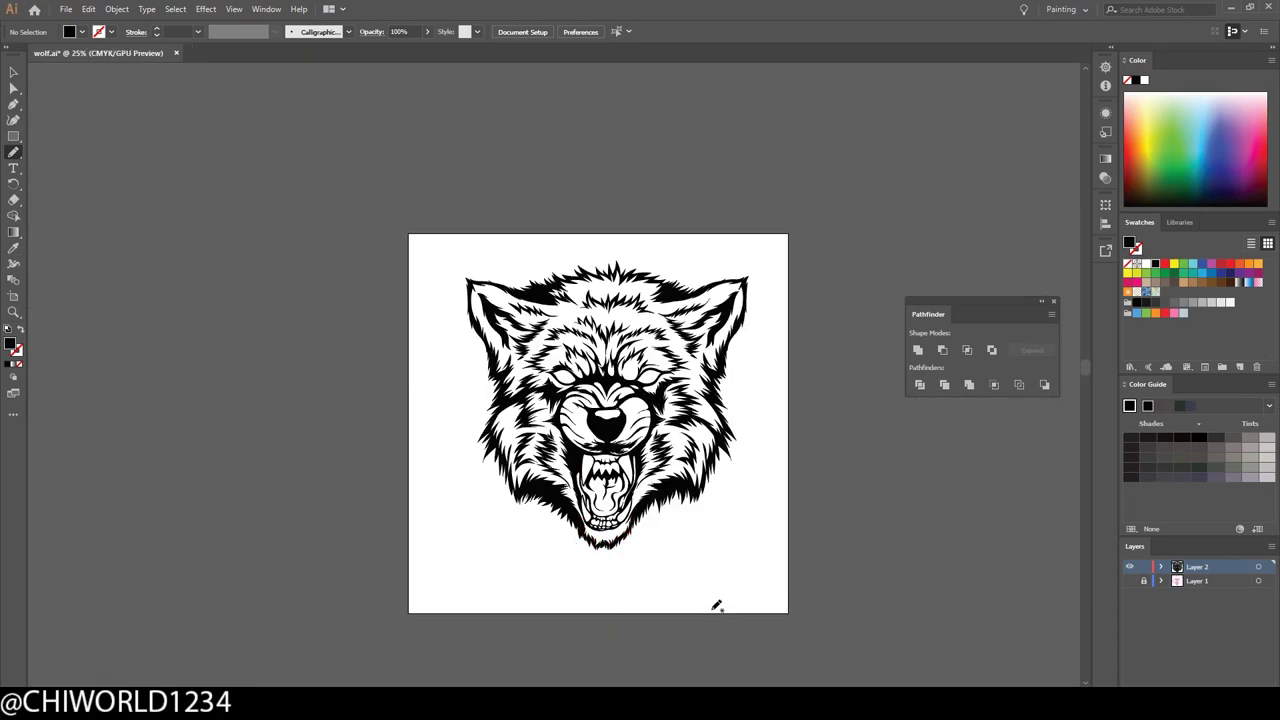
scroll(716, 606, up, 1)
scroll(605, 440, up, 3)
drag(510, 540, 565, 212)
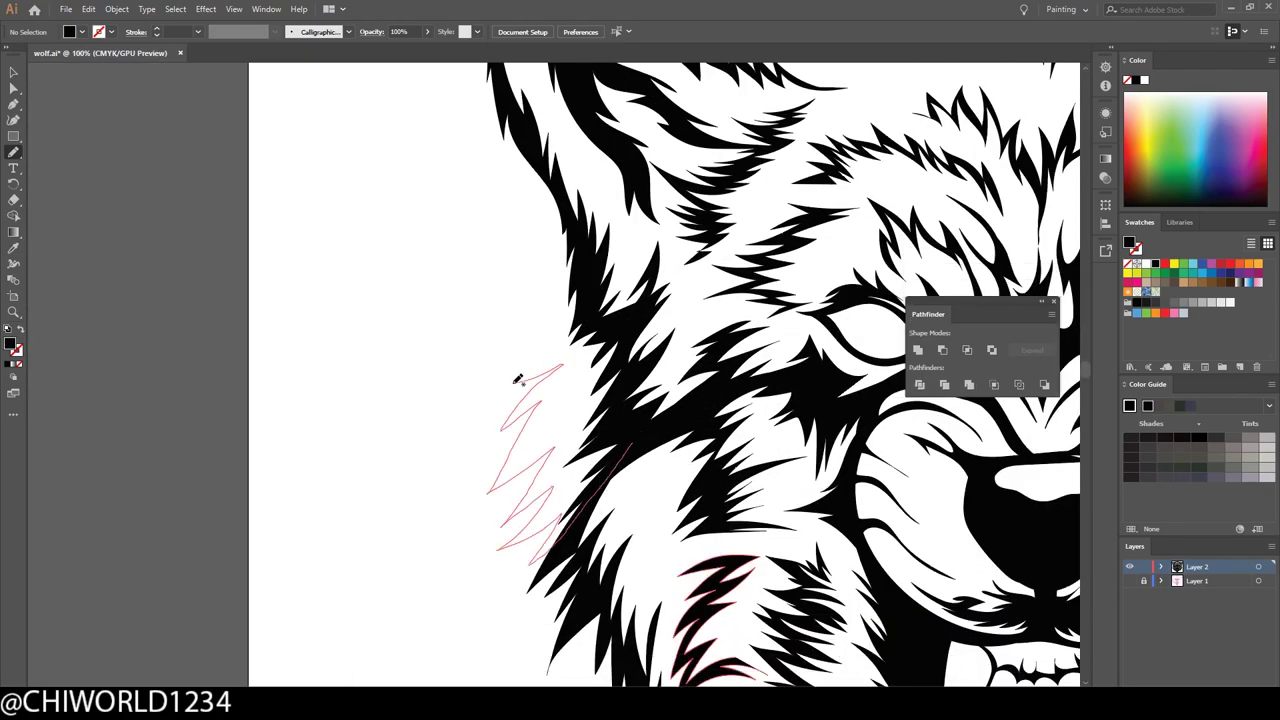
drag(690, 393, 553, 593)
key(ctrl+z)
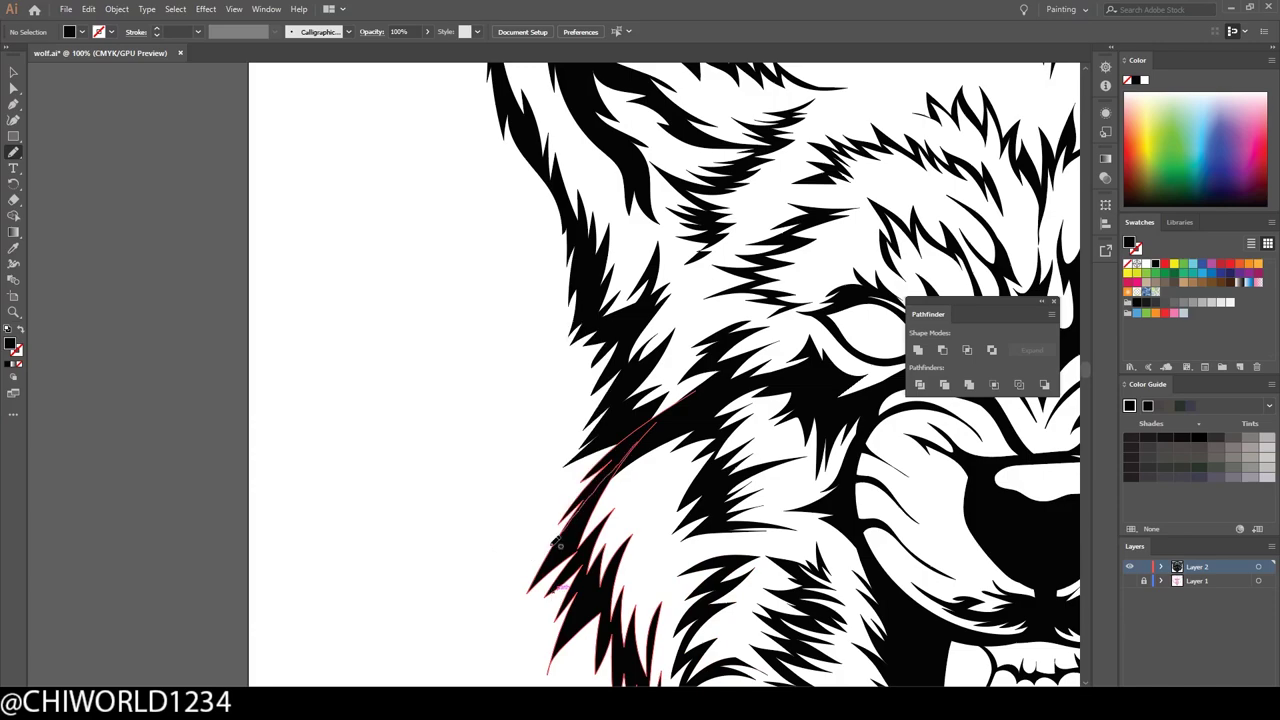
drag(500, 555, 570, 225)
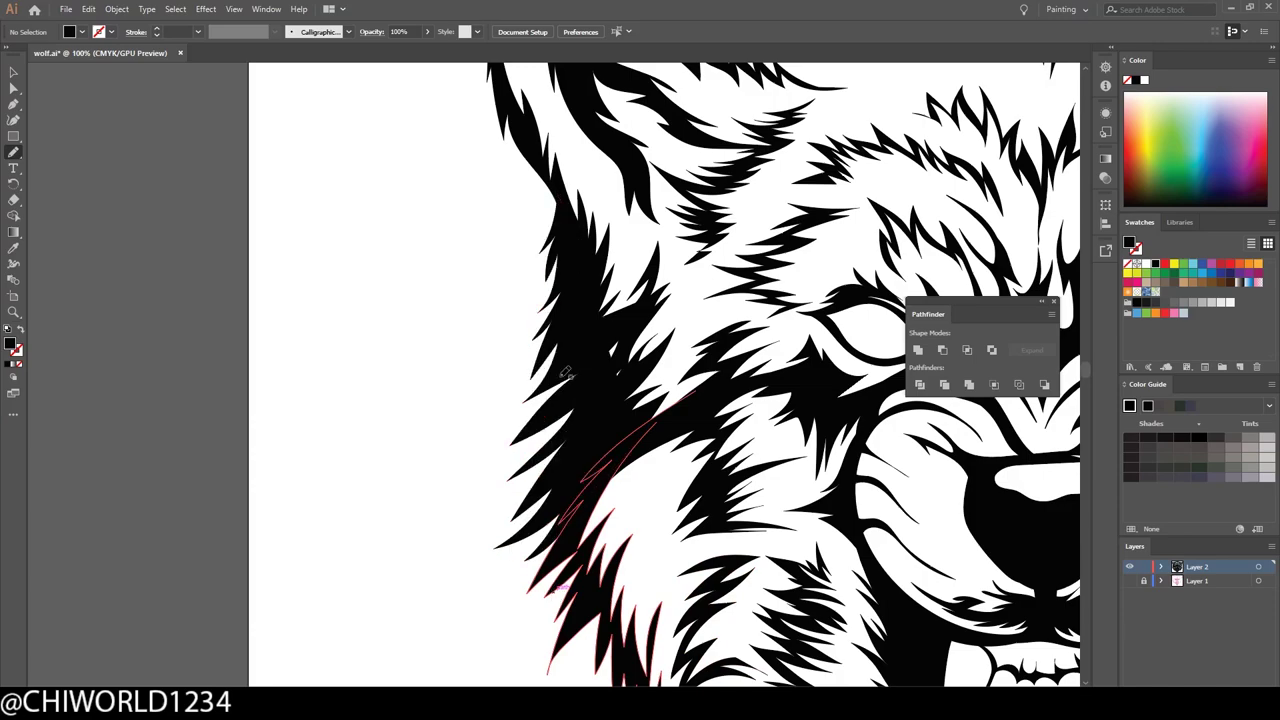
key(ctrl+z)
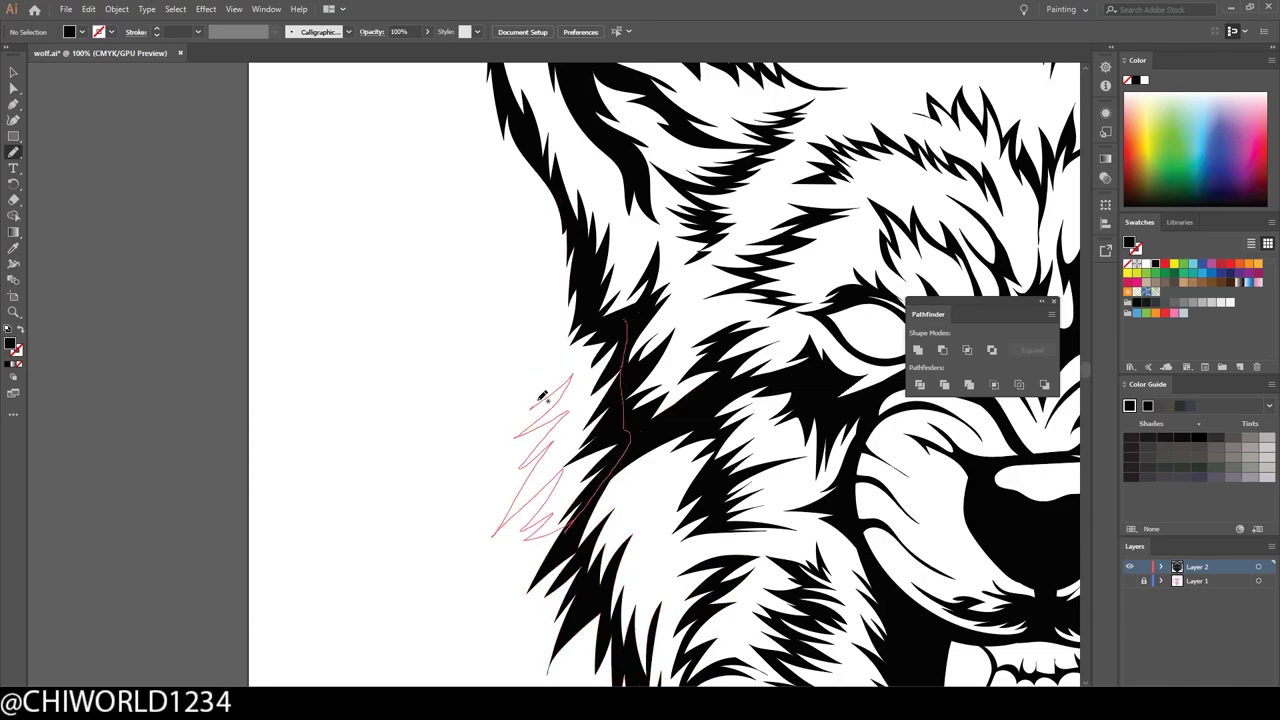
drag(530, 524, 560, 340)
drag(598, 340, 537, 355)
Paint a long spiky fur stroke down the right cheek edge
key(ctrl+minus)
key(ctrl+minus)
key(ctrl+minus)
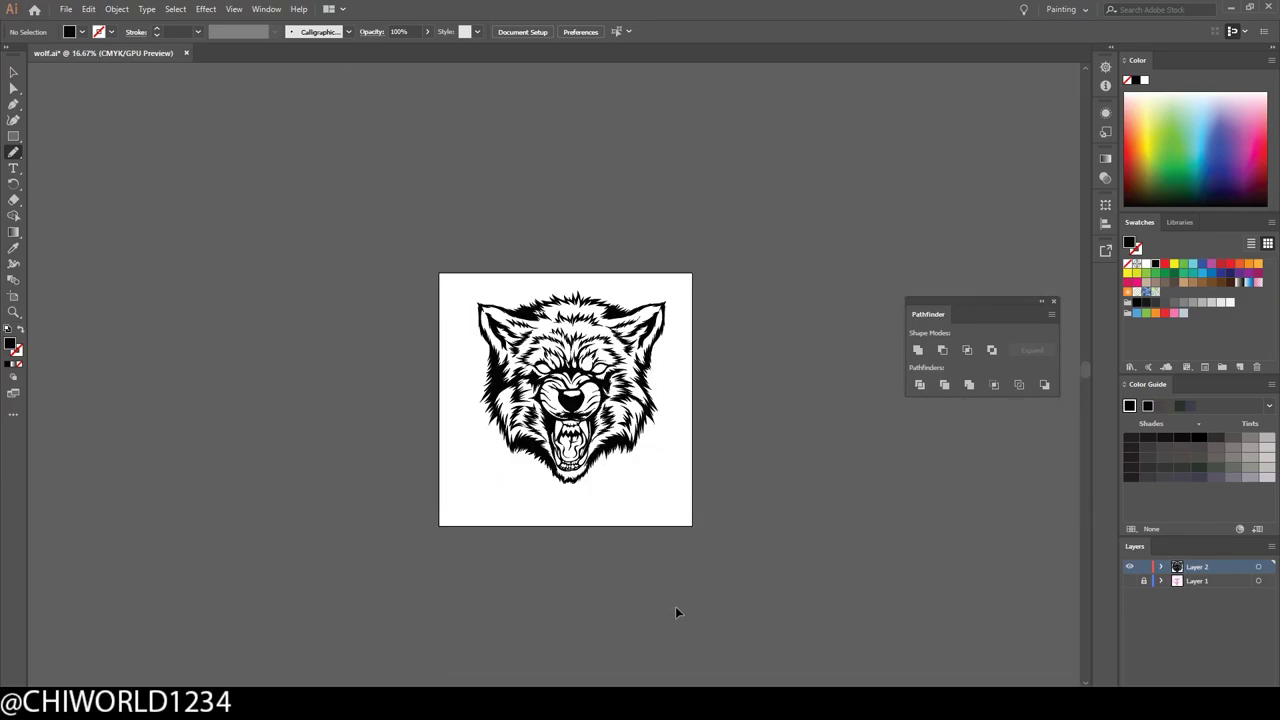
key(ctrl+plus)
key(ctrl+plus)
key(ctrl+plus)
key(ctrl+plus)
drag(509, 445, 632, 80)
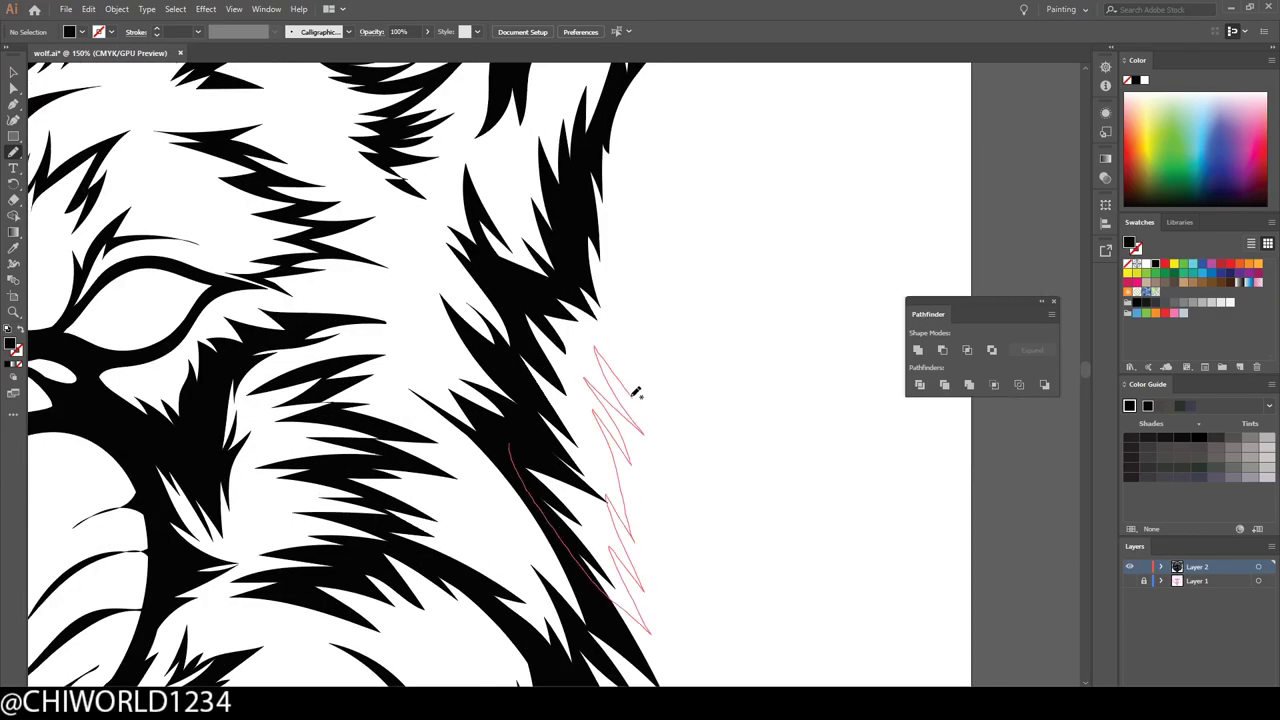
key(ctrl+minus)
key(ctrl+minus)
key(ctrl+minus)
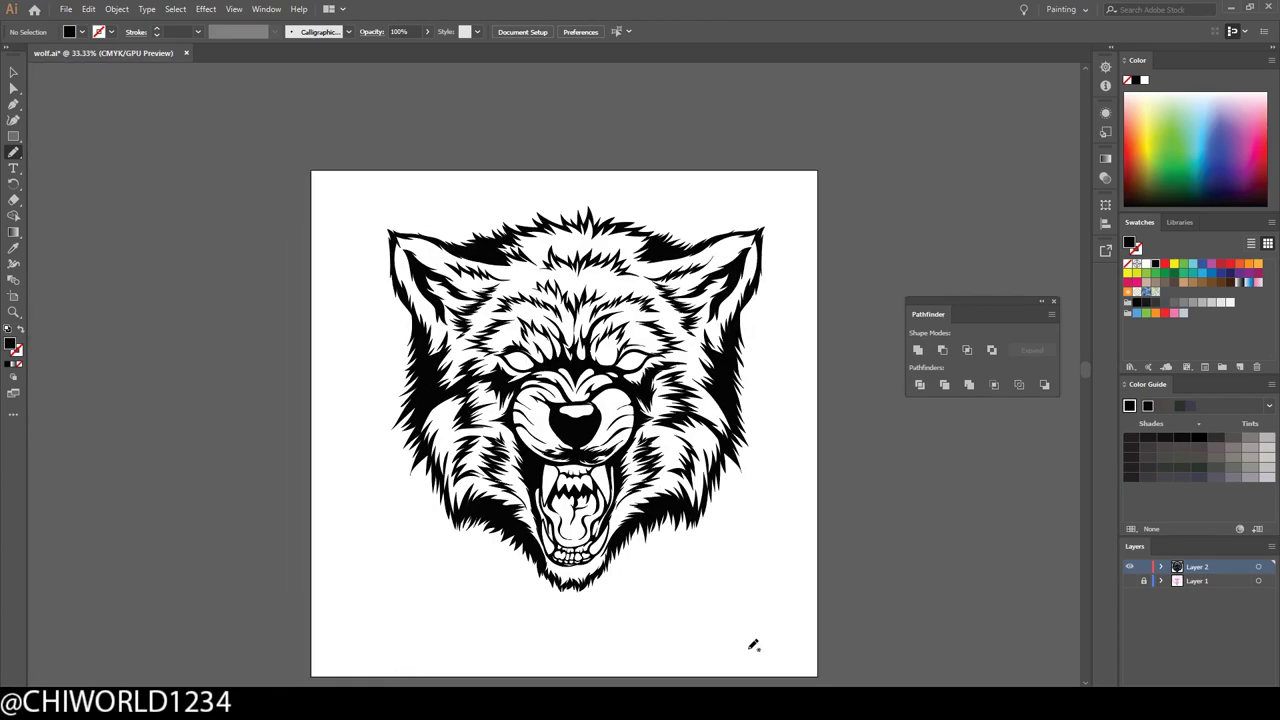
scroll(905, 620, up, 1)
Fringe the outer edges of the right and left ears with spiky fur
key(ctrl+plus)
key(ctrl+plus)
key(ctrl+plus)
mouse_move(715, 478)
mouse_down()
mouse_move(784, 440)
mouse_move(857, 114)
mouse_move(578, 148)
mouse_move(590, 197)
mouse_up()
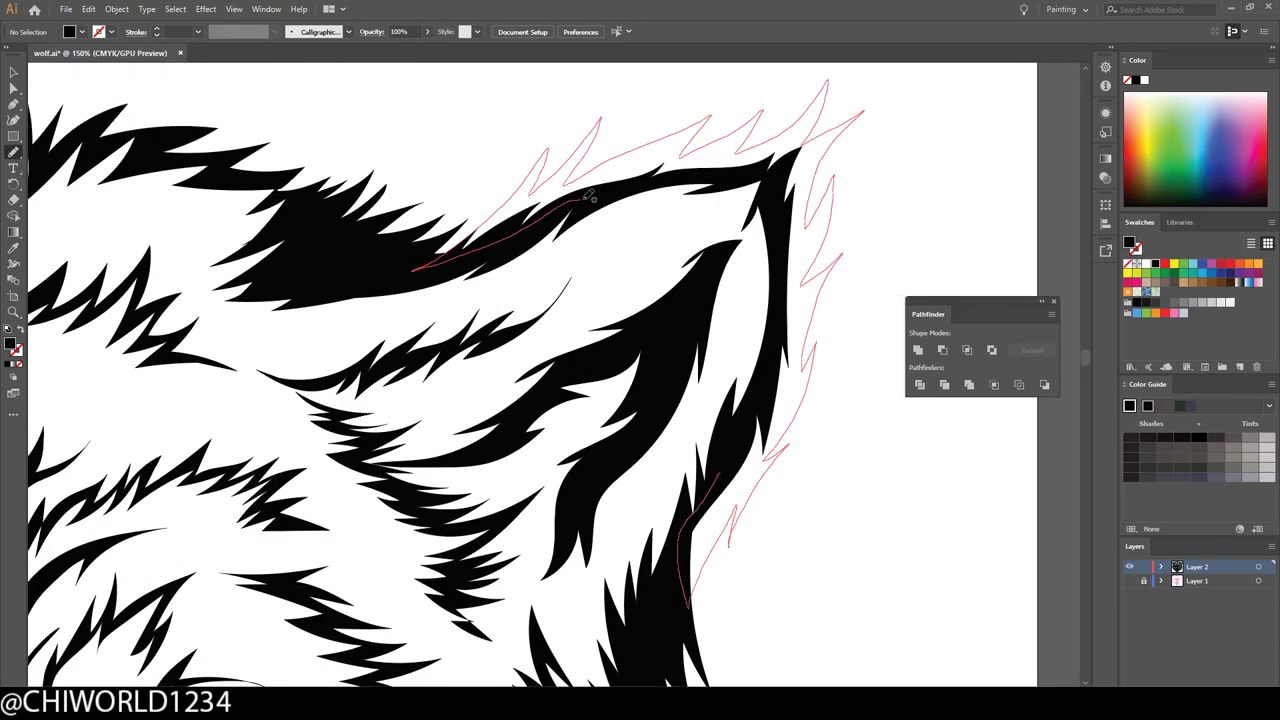
drag(777, 195, 778, 196)
key(ctrl+minus)
key(ctrl+minus)
key(ctrl+minus)
key(ctrl+plus)
key(ctrl+plus)
key(ctrl+plus)
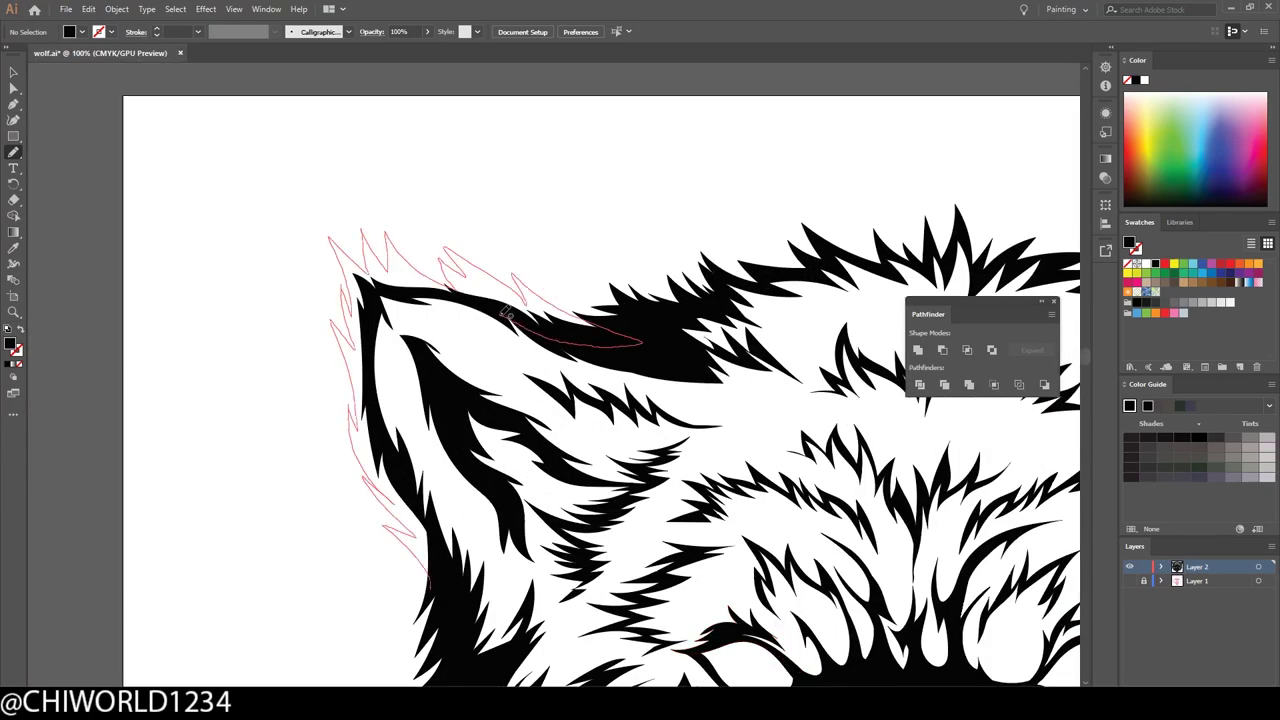
drag(418, 490, 418, 490)
key(ctrl+minus)
key(ctrl+minus)
key(ctrl+minus)
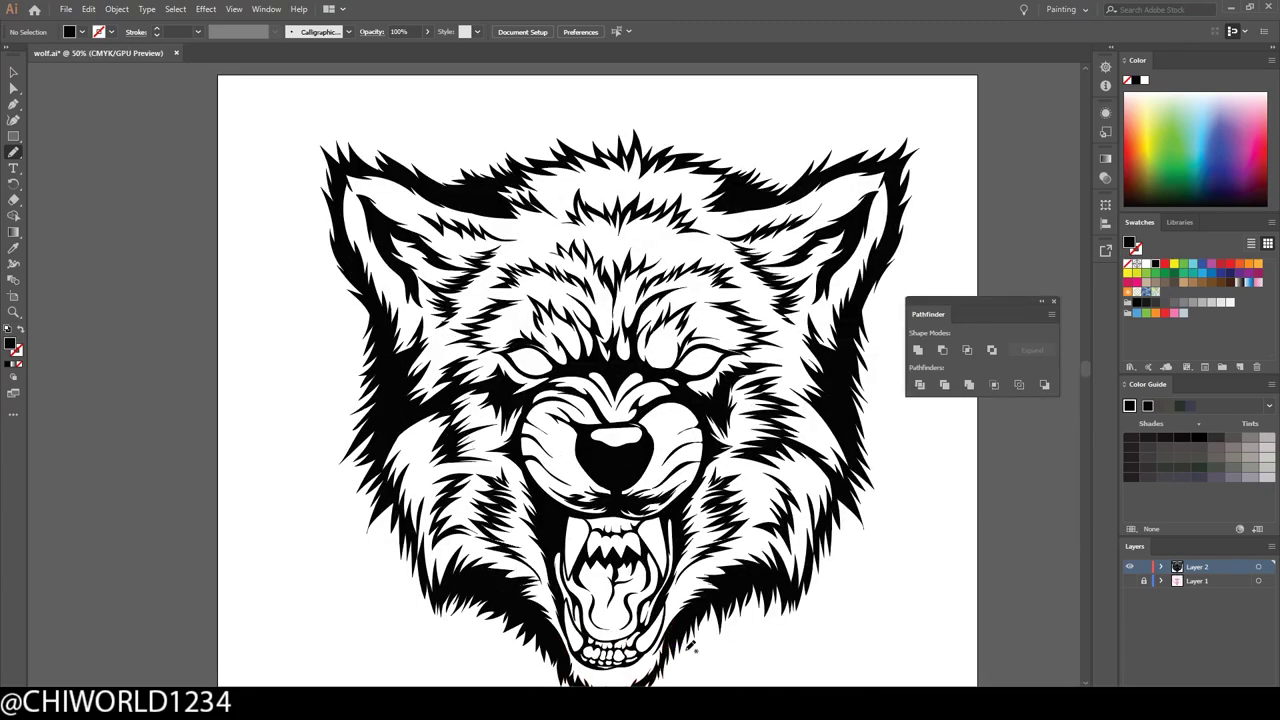
key(ctrl+plus)
key(ctrl+plus)
key(ctrl+plus)
key(ctrl+plus)
key(ctrl+plus)
key(ctrl+plus)
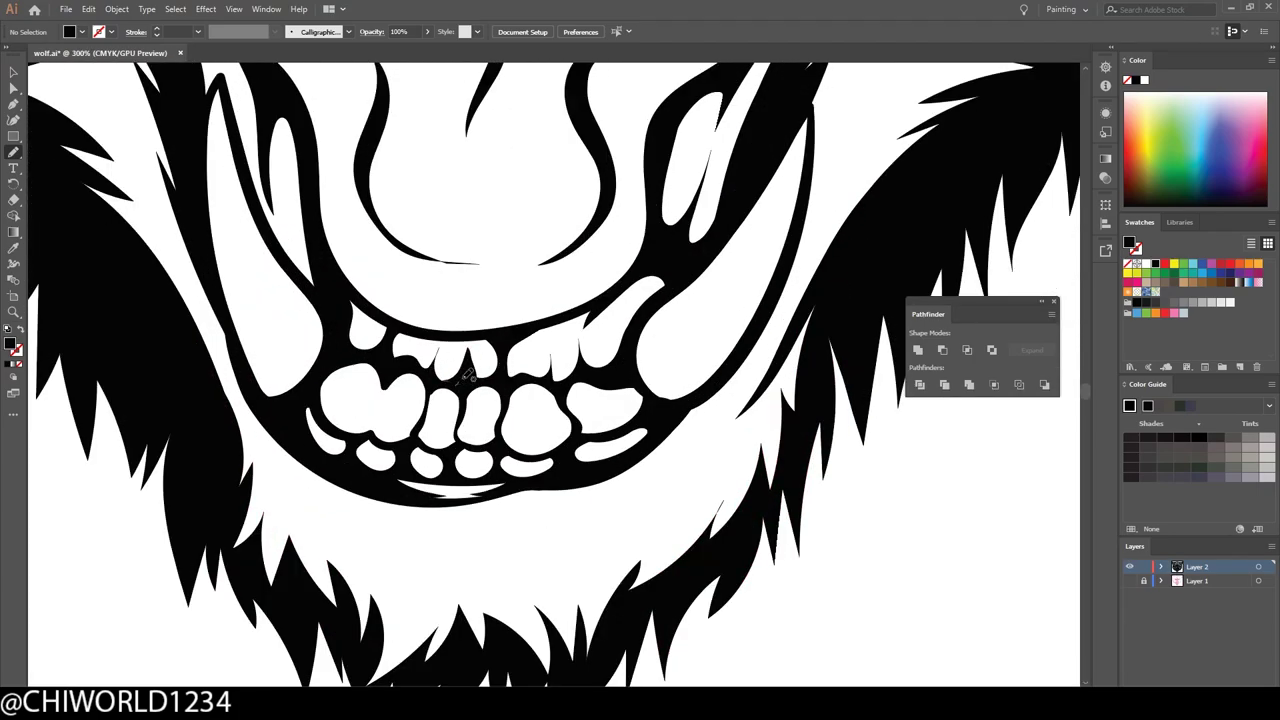
Paint black into the gaps between the small front teeth and along the gum around them
drag(394, 360, 392, 358)
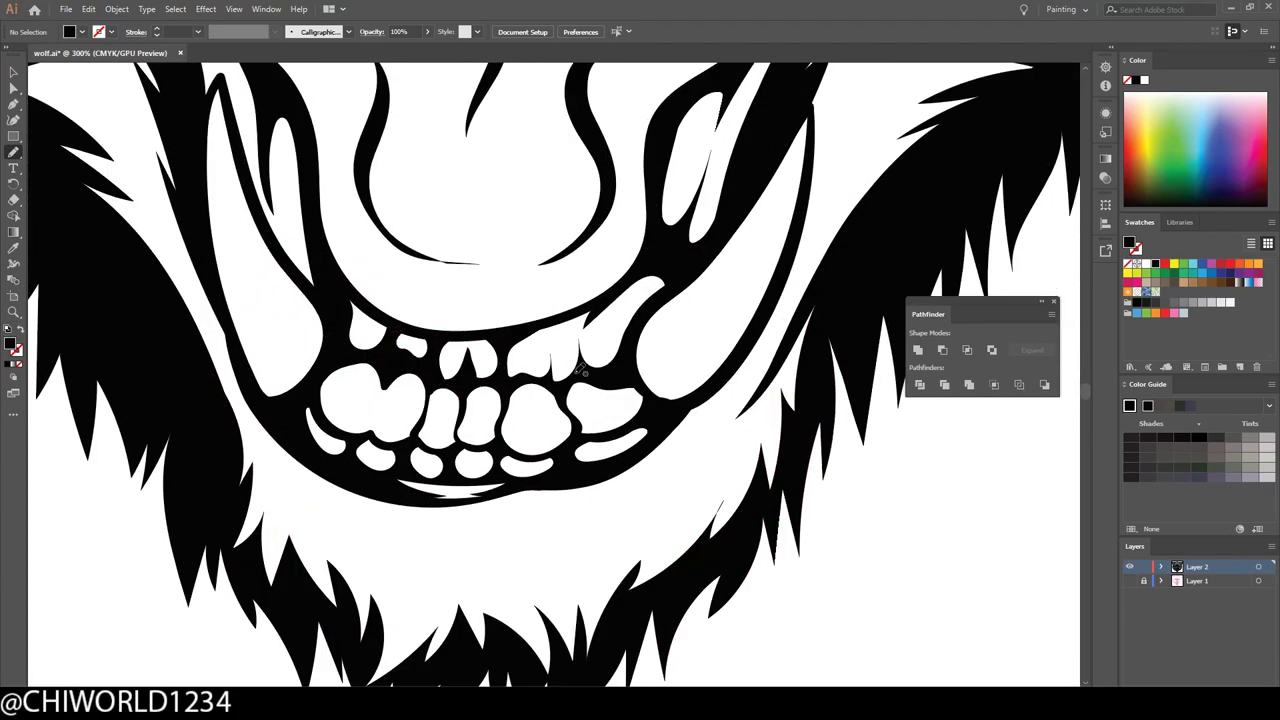
drag(512, 370, 512, 372)
key(ctrl+minus)
key(ctrl+minus)
key(ctrl+minus)
key(ctrl+plus)
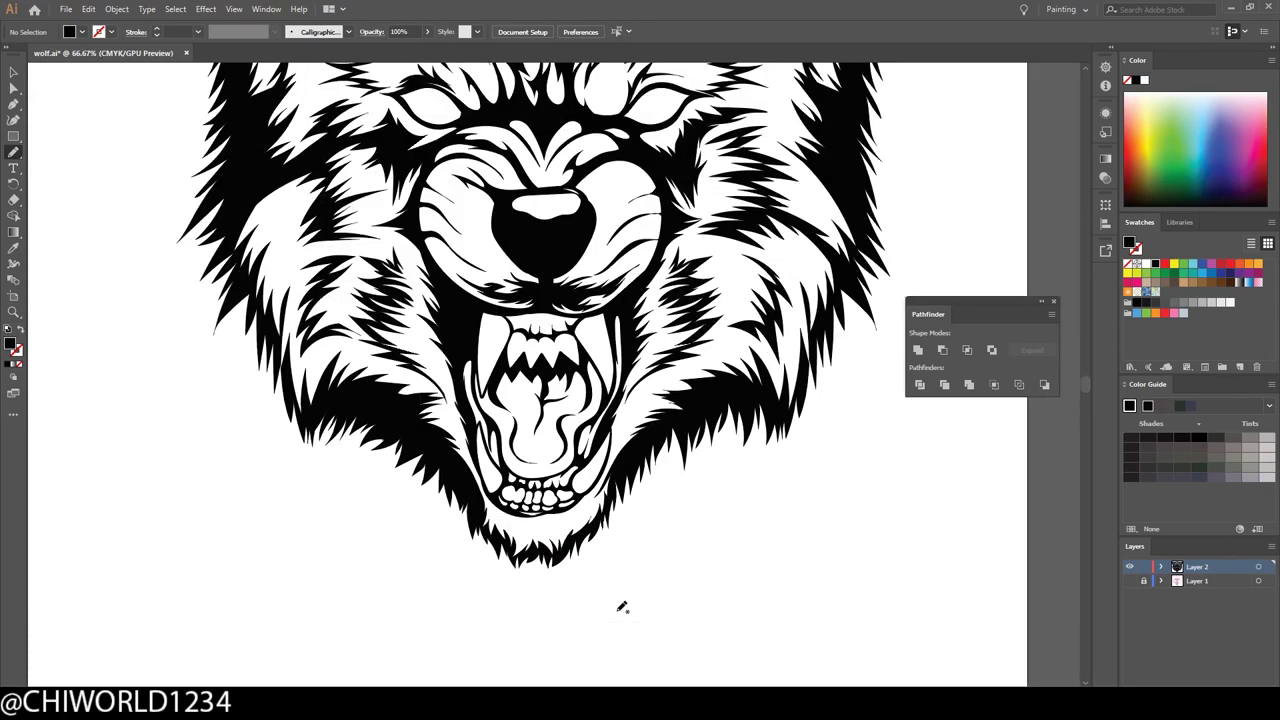
key(ctrl+plus)
key(ctrl+plus)
key(ctrl+plus)
drag(348, 383, 572, 482)
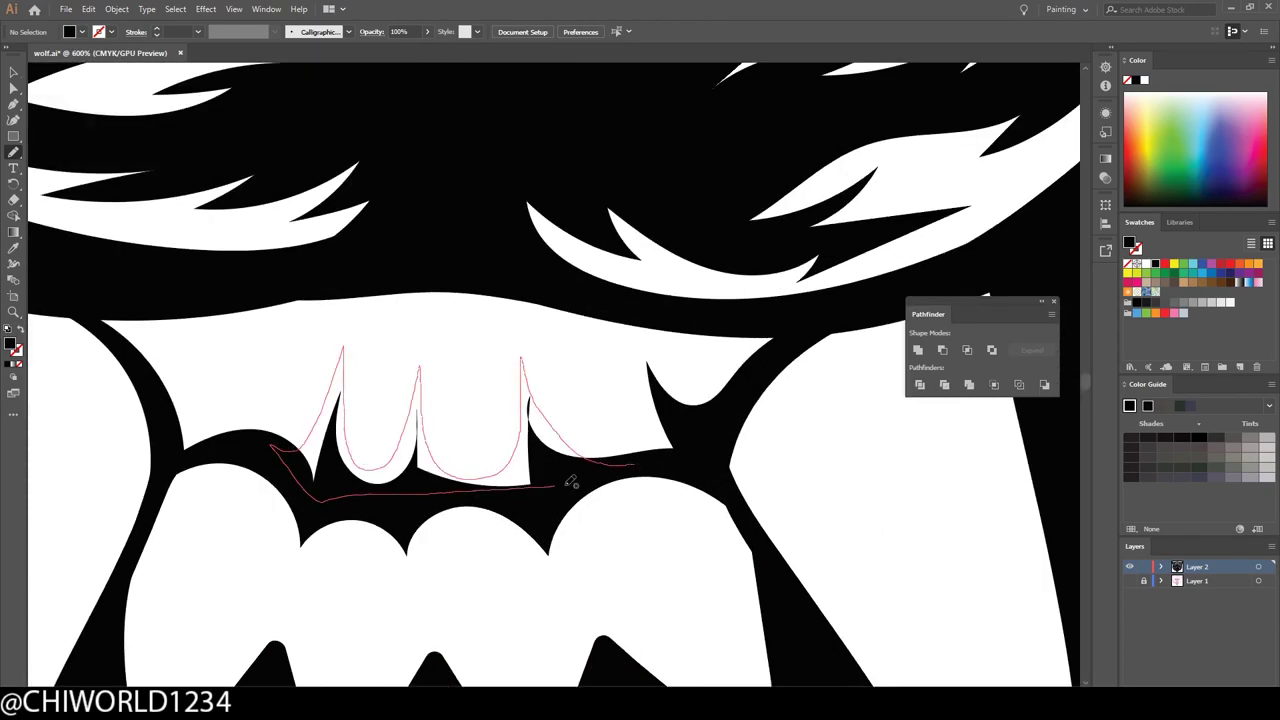
key(ctrl+minus)
key(ctrl+minus)
key(ctrl+minus)
key(ctrl+minus)
key(ctrl+minus)
key(ctrl+minus)
key(ctrl+minus)
key(ctrl+minus)
key(ctrl+plus)
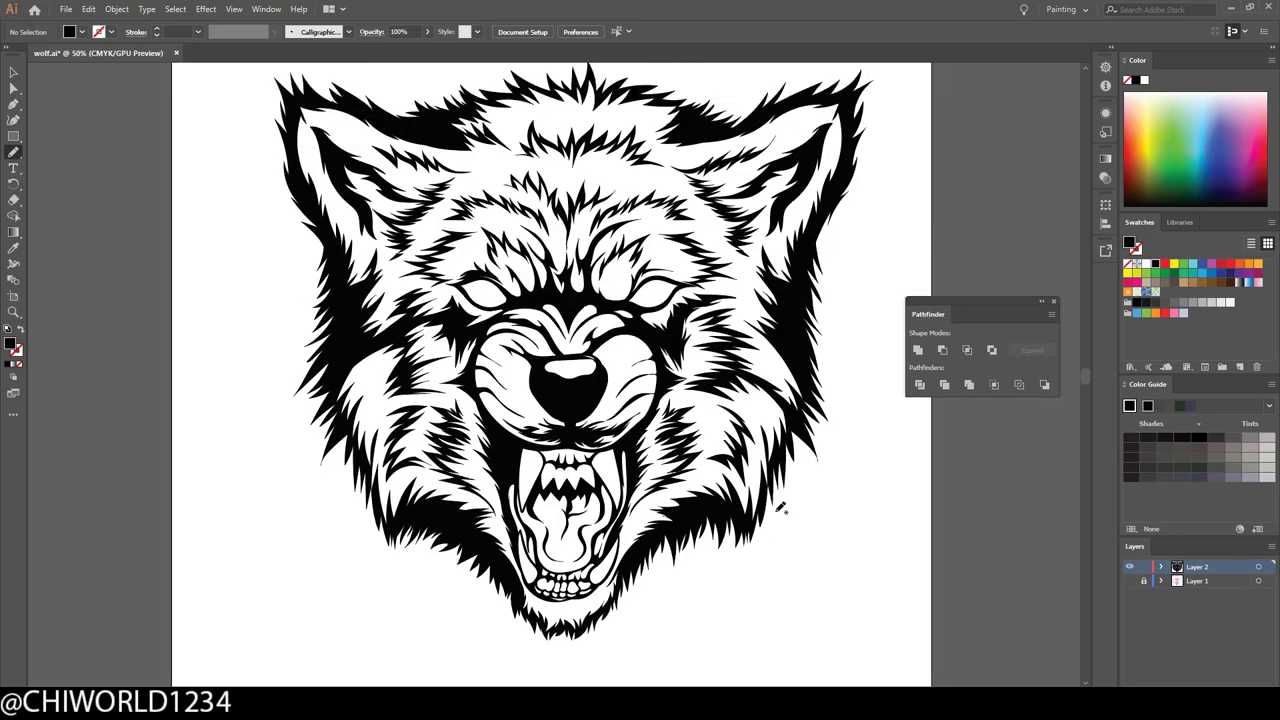
scroll(780, 550, up, 2)
key(ctrl+minus)
Add two long zigzag fur strokes across the wolf's forehead
key(ctrl+plus)
key(ctrl+plus)
key(ctrl+plus)
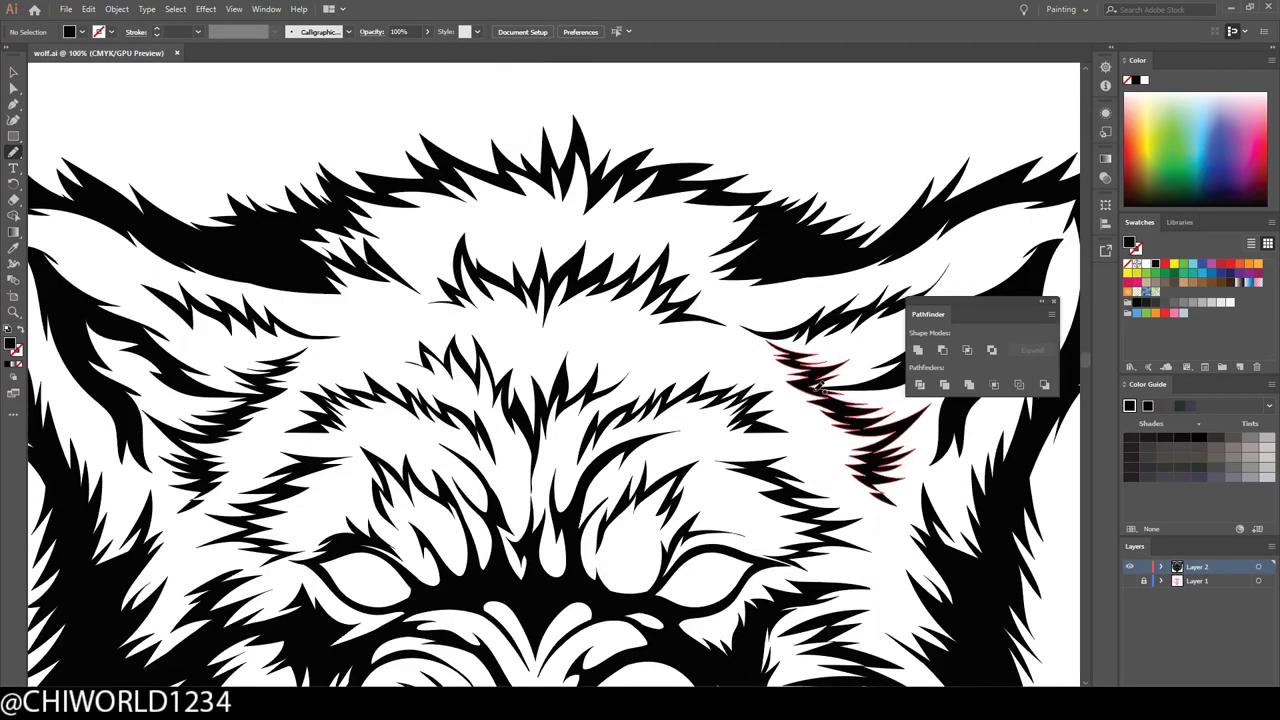
key(ctrl+plus)
key(ctrl+plus)
key(ctrl+plus)
mouse_move(597, 218)
mouse_down()
mouse_move(517, 371)
mouse_move(488, 374)
mouse_up()
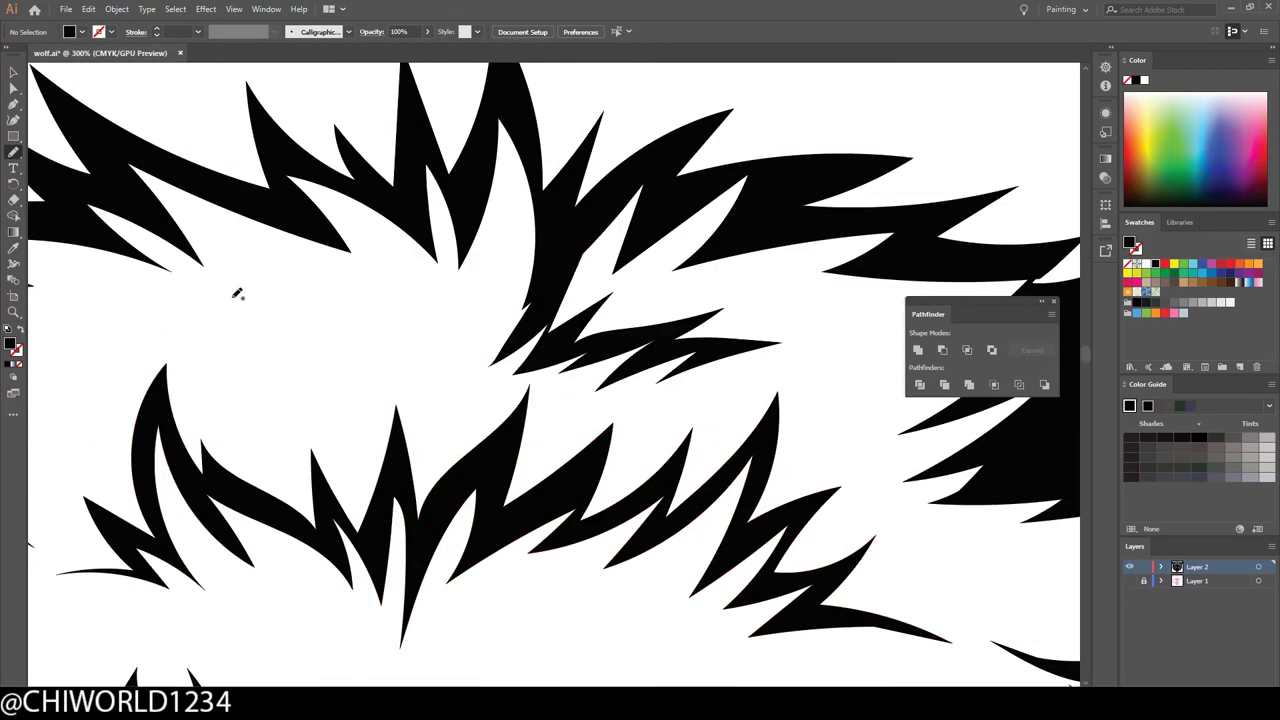
drag(176, 228, 425, 367)
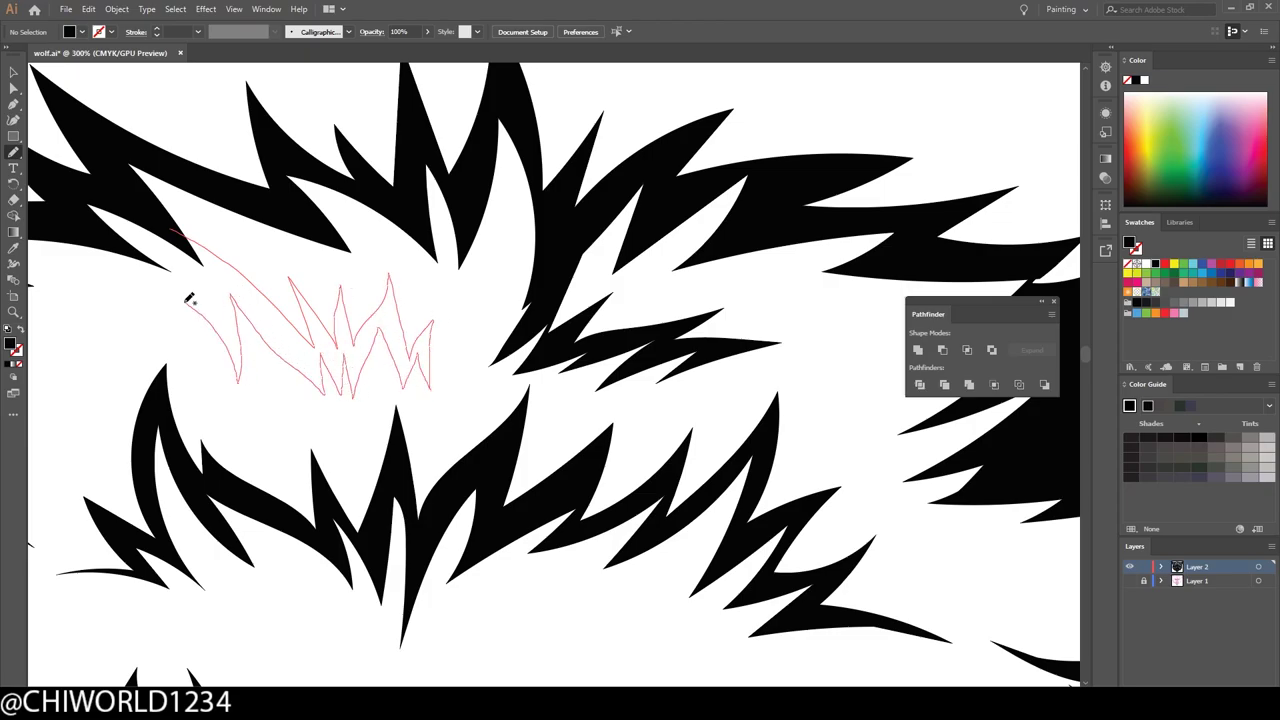
key(ctrl+minus)
key(ctrl+minus)
key(ctrl+minus)
key(ctrl+minus)
key(ctrl+minus)
key(ctrl+minus)
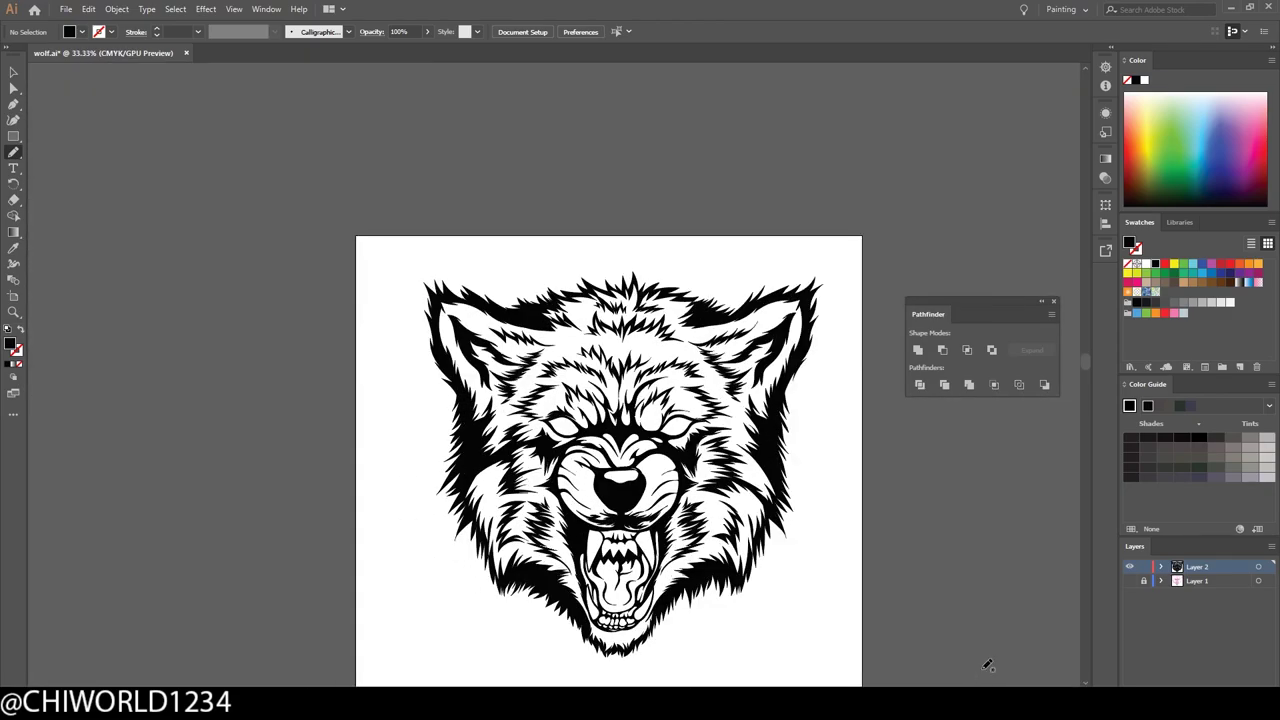
Add a small zigzag fur stroke and fill a gap in the head fur with another
key(ctrl+plus)
key(ctrl+plus)
key(ctrl+plus)
drag(588, 290, 546, 250)
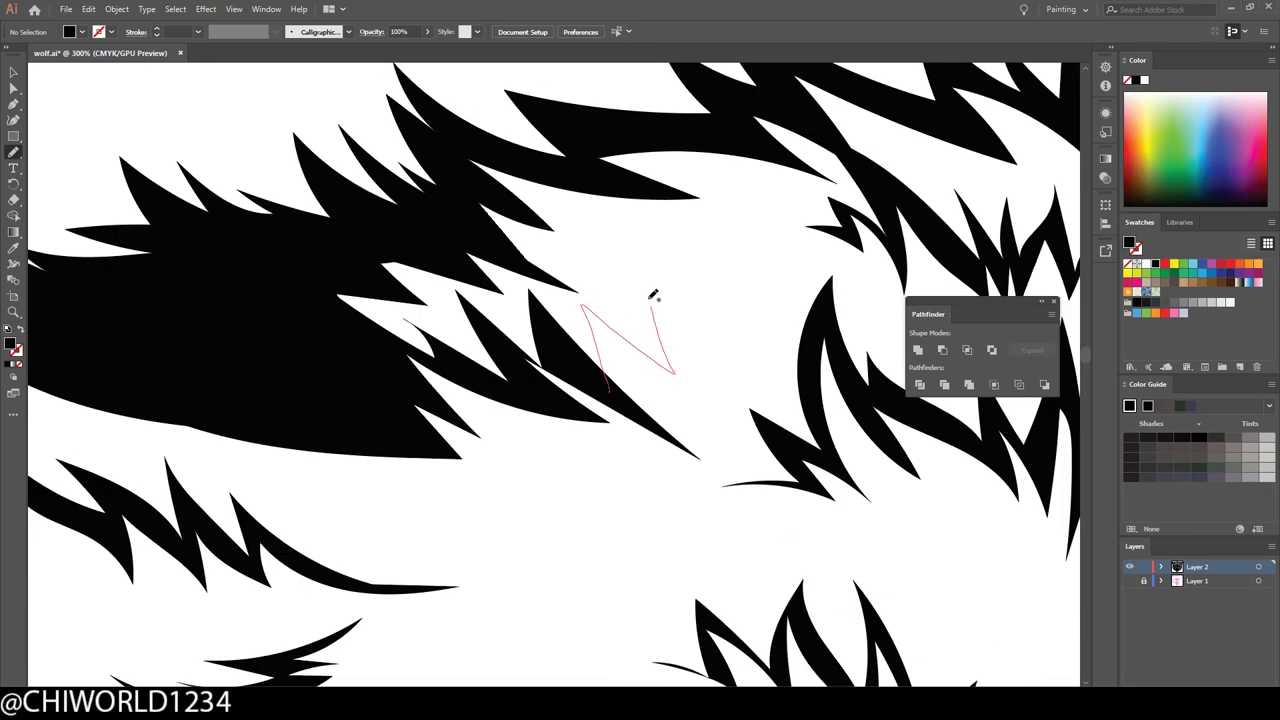
key(ctrl+minus)
key(ctrl+minus)
key(ctrl+minus)
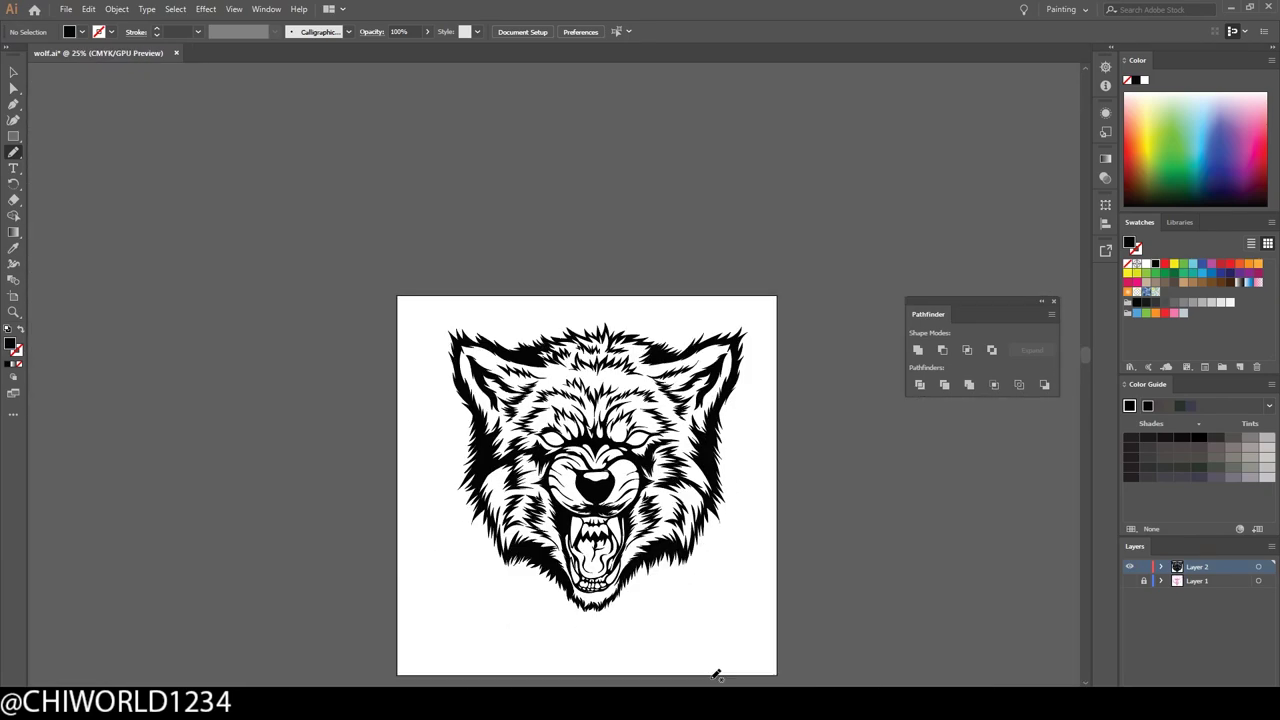
key(ctrl+plus)
key(ctrl+plus)
key(ctrl+plus)
key(ctrl+plus)
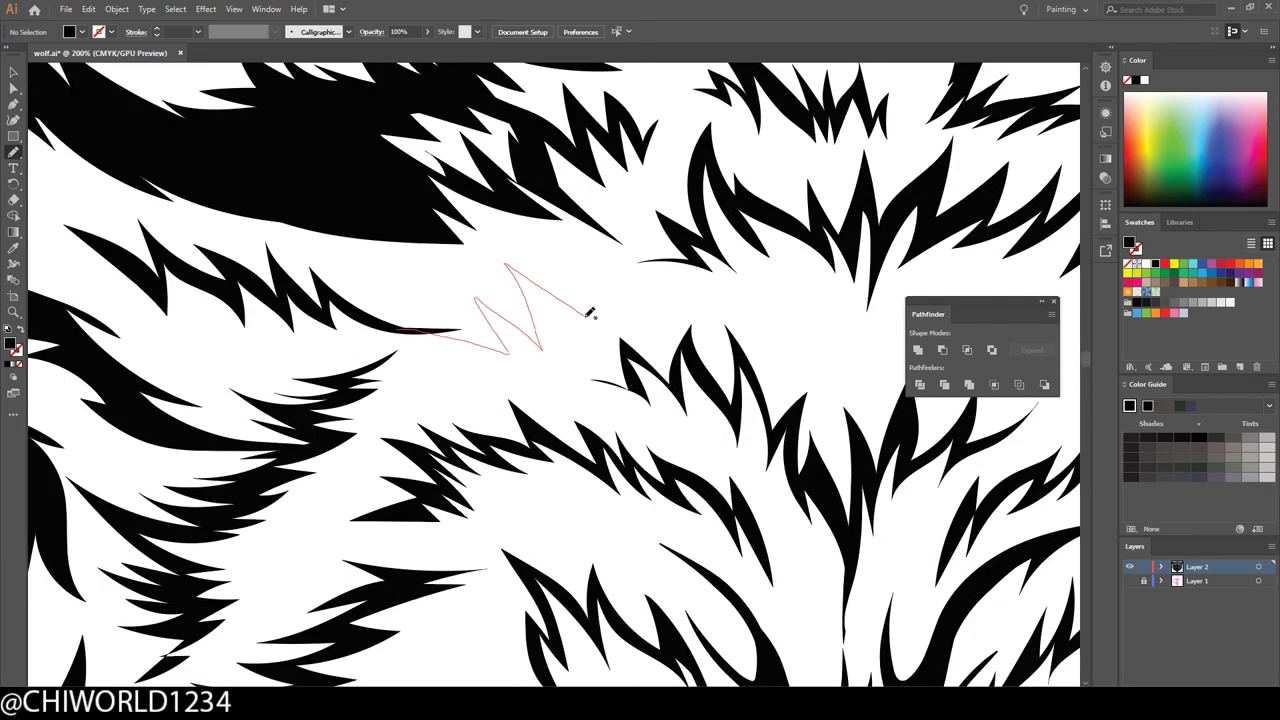
drag(424, 251, 380, 330)
Add two zigzag fur strokes to the wolf's cheek fur
key(ctrl+minus)
key(ctrl+minus)
key(ctrl+minus)
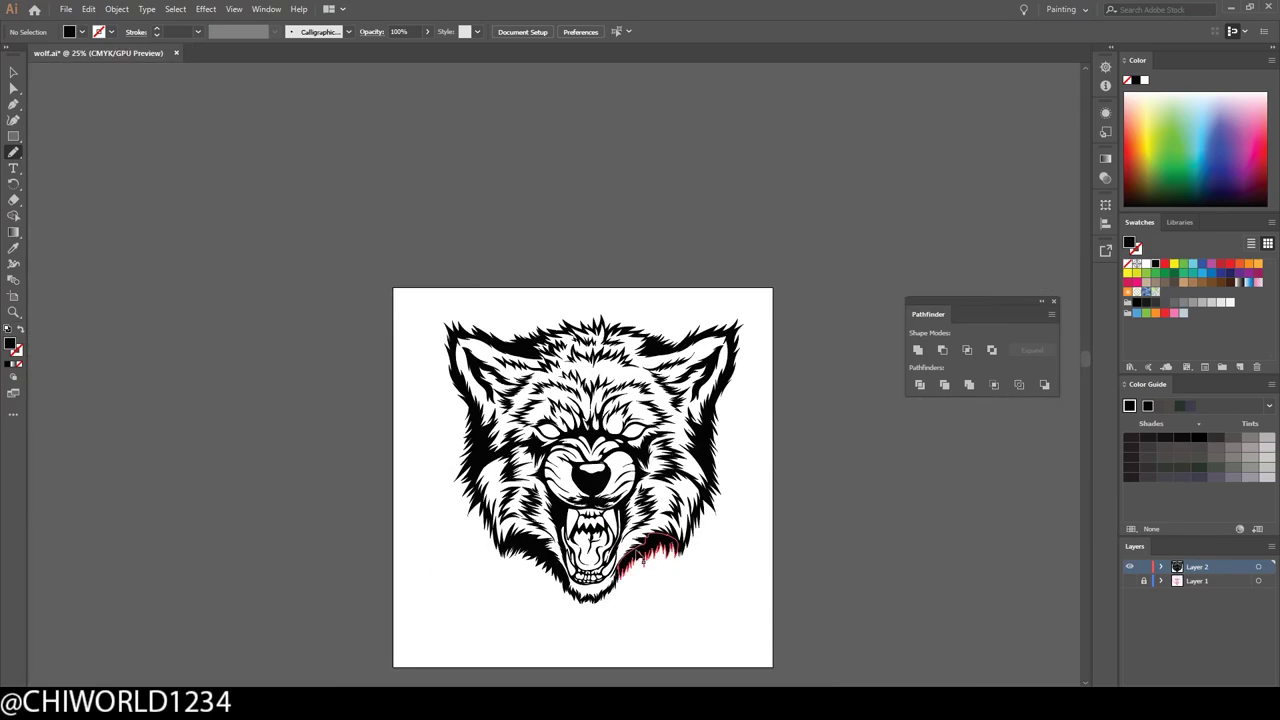
key(ctrl+plus)
key(ctrl+plus)
key(ctrl+plus)
key(ctrl+plus)
key(ctrl+plus)
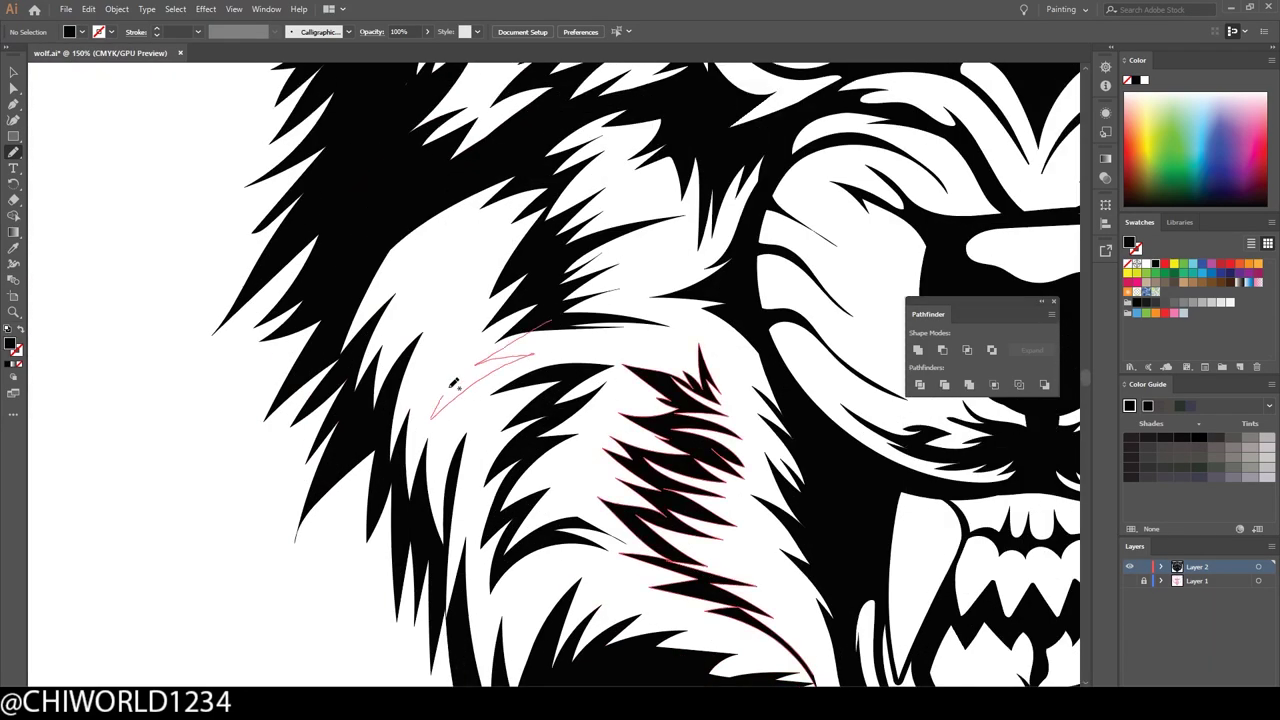
drag(453, 384, 438, 267)
key(ctrl+minus)
key(ctrl+minus)
key(ctrl+minus)
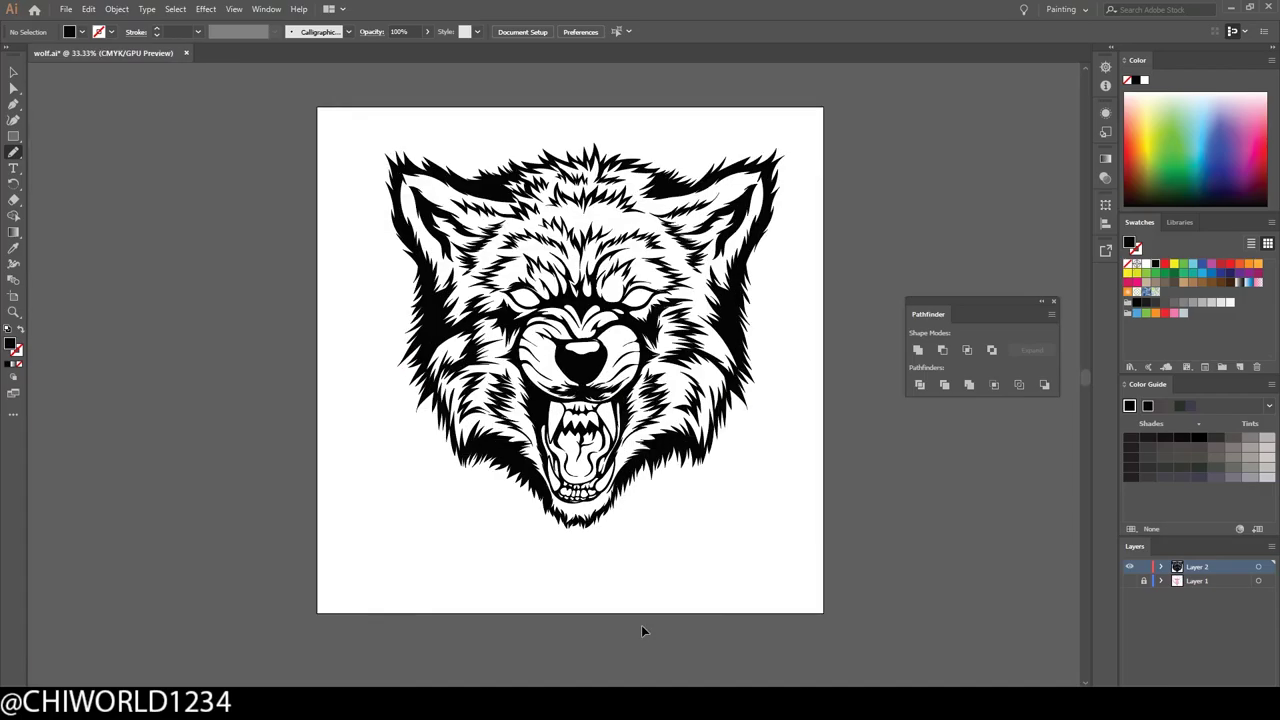
key(ctrl+plus)
key(ctrl+plus)
key(ctrl+plus)
key(ctrl+plus)
key(ctrl+plus)
mouse_move(485, 397)
mouse_down()
mouse_move(560, 433)
mouse_move(532, 516)
mouse_up()
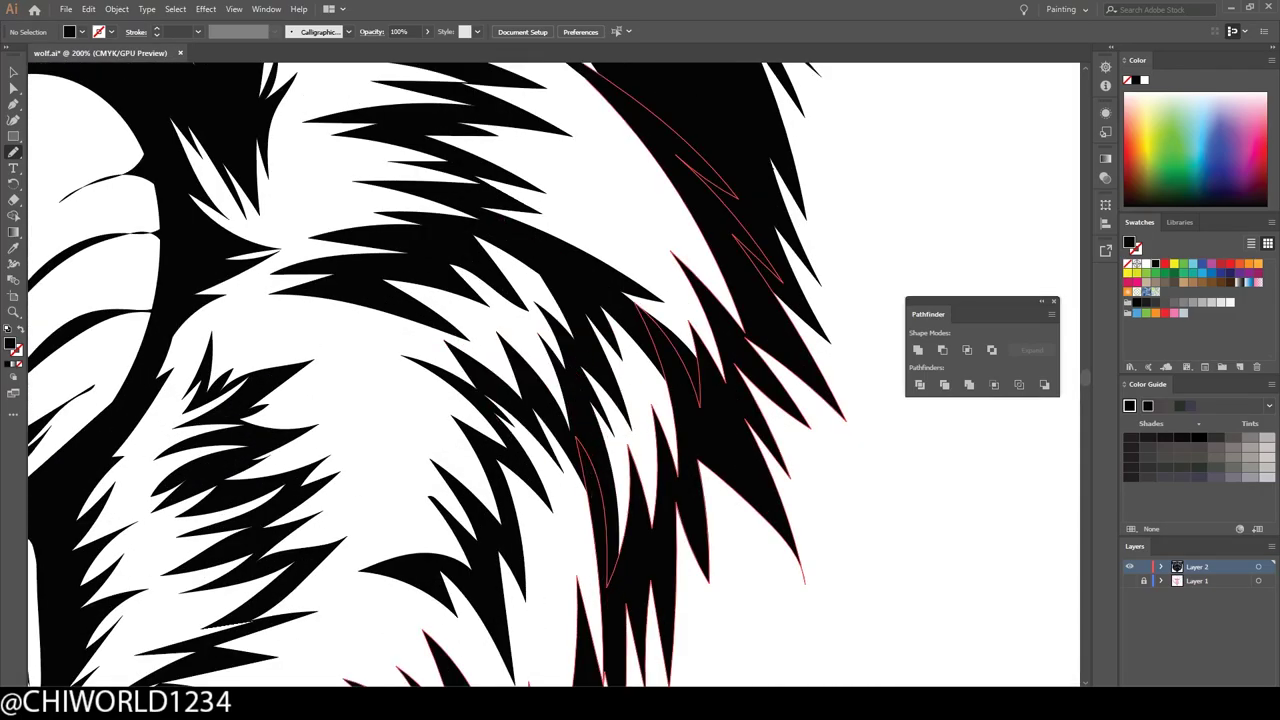
Thicken the lip edges, including the left lip, with black Blob Brush strokes
key(ctrl+0)
scroll(760, 676, down, 1)
key(ctrl+plus)
key(ctrl+plus)
key(ctrl+plus)
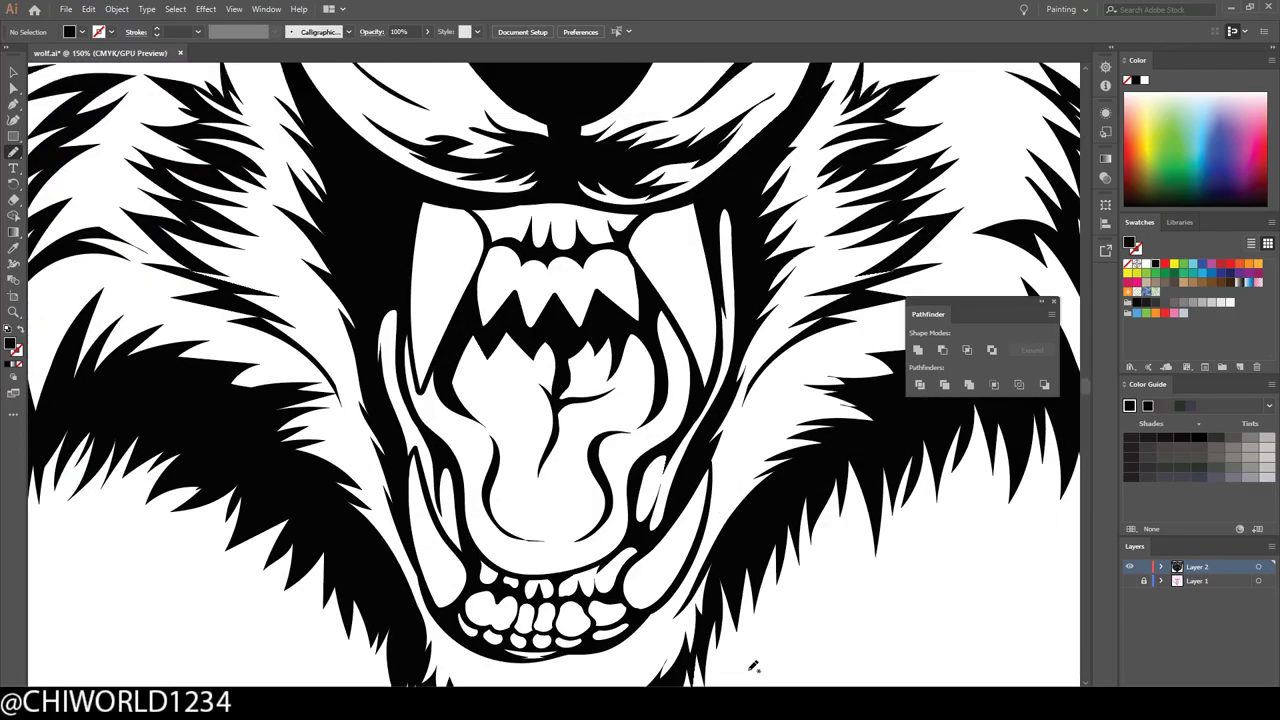
drag(630, 333, 620, 358)
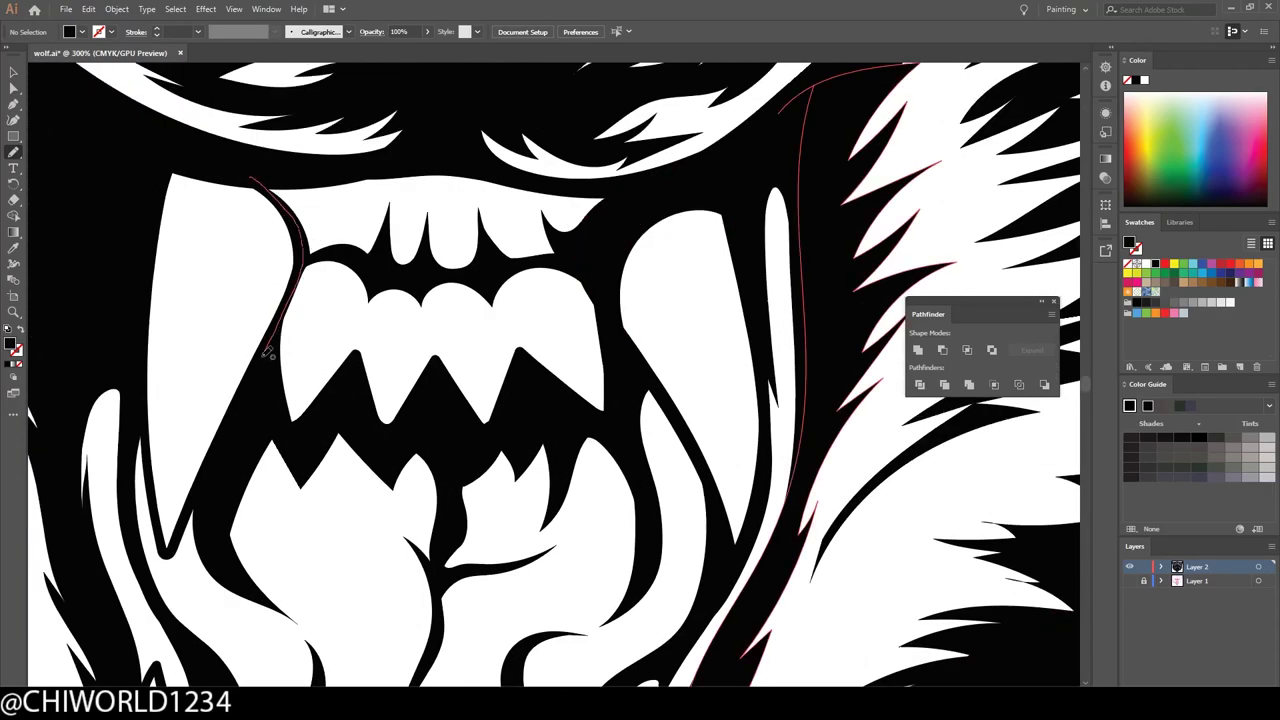
drag(268, 352, 266, 356)
key(ctrl+0)
click(65, 10)
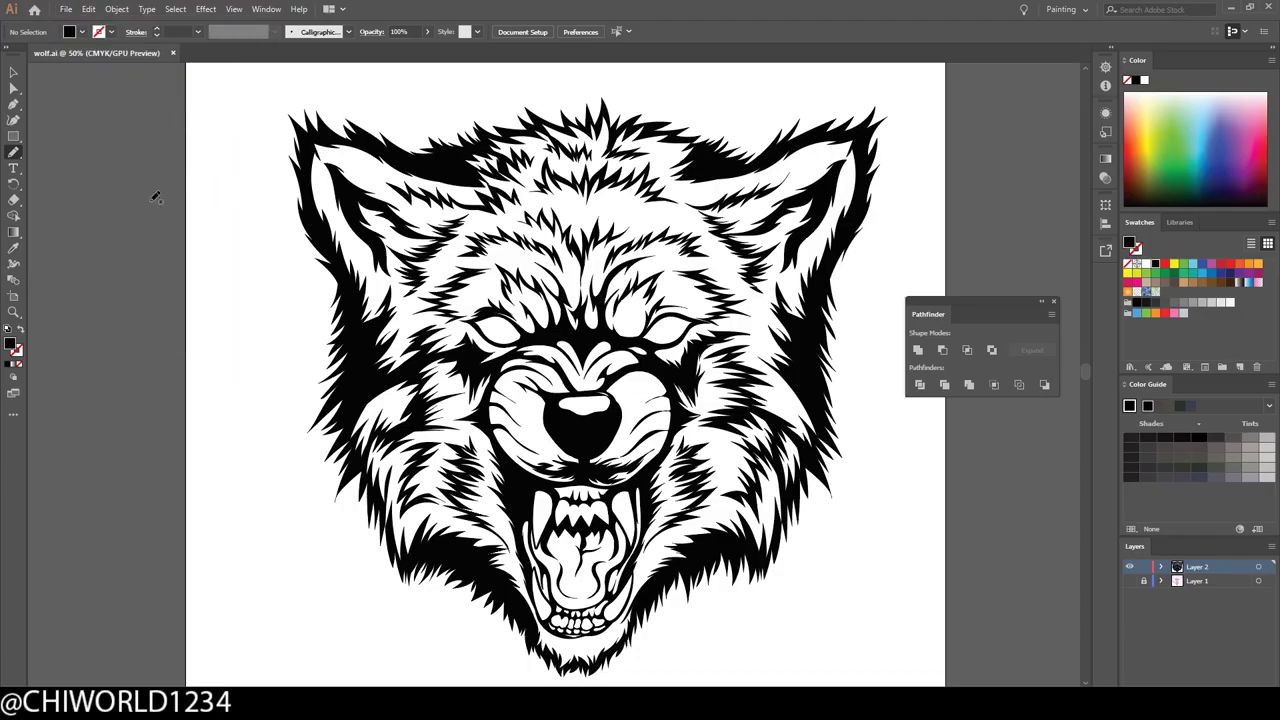